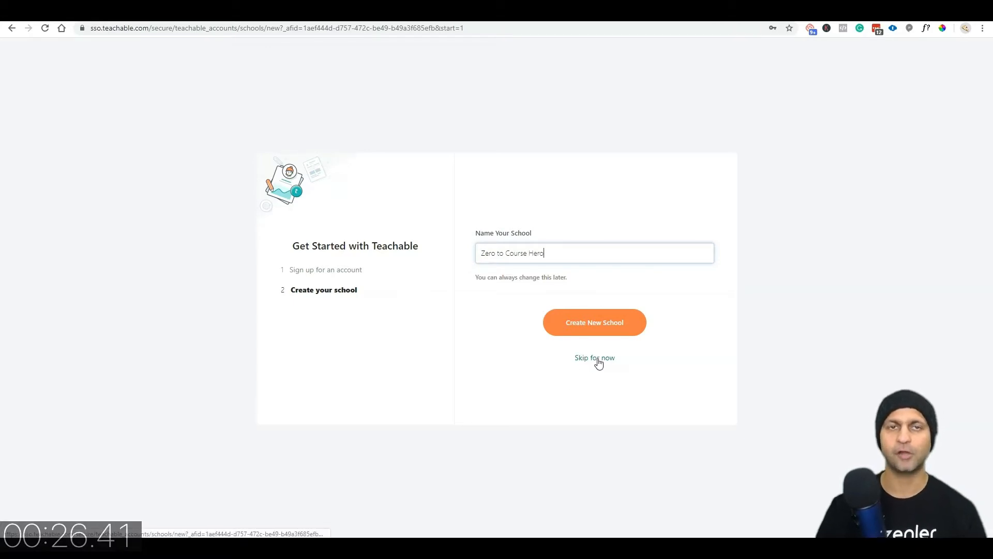
Step: Create the new school named 'Zero to Course Hero'
left_click(596, 326)
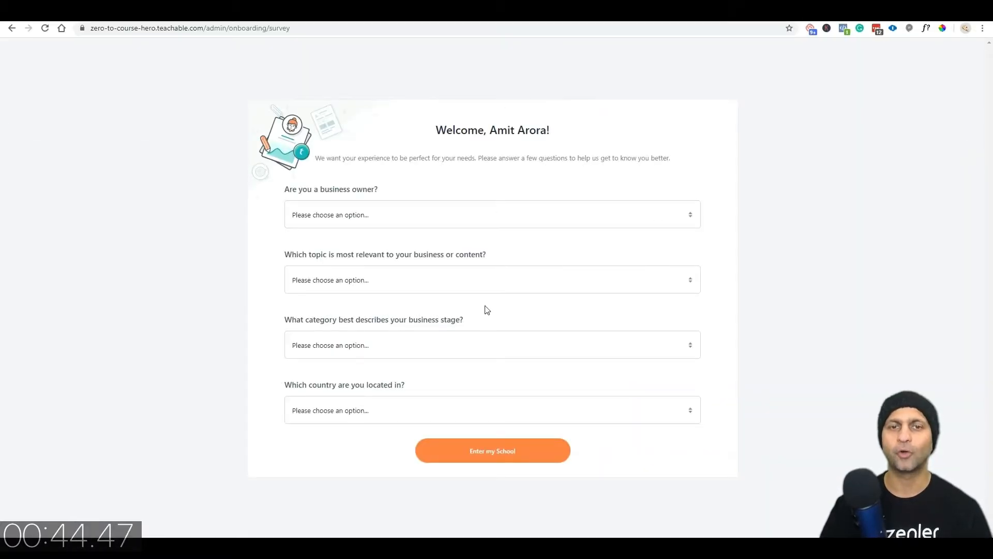
Step: Answer the welcome survey as a business owner and enter the school dashboard
left_click(382, 216)
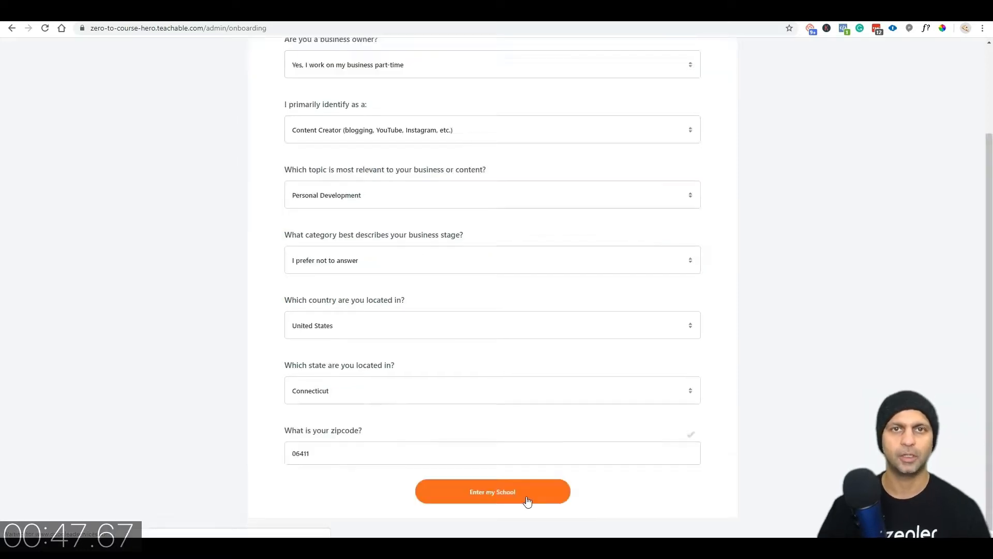
left_click(526, 496)
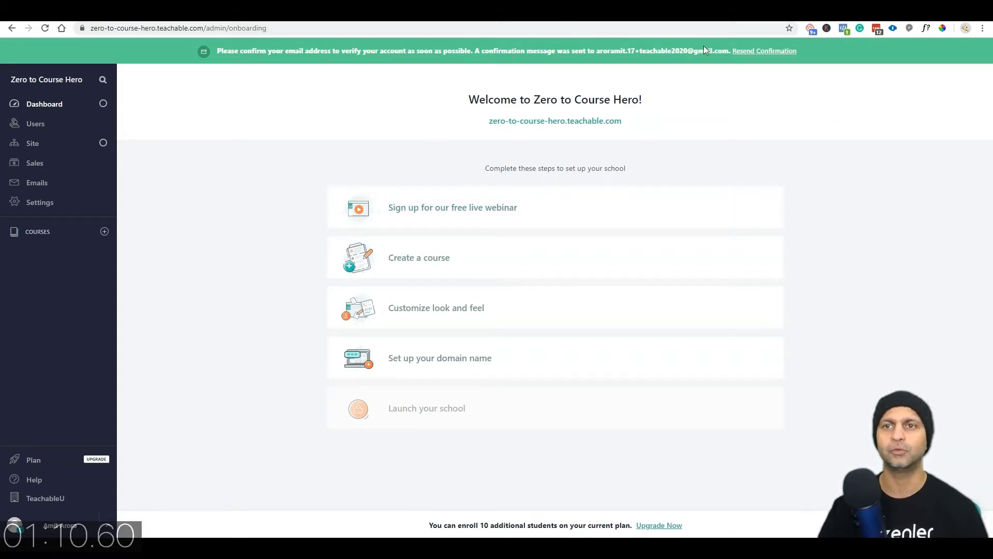
left_click_drag(729, 50, 595, 50)
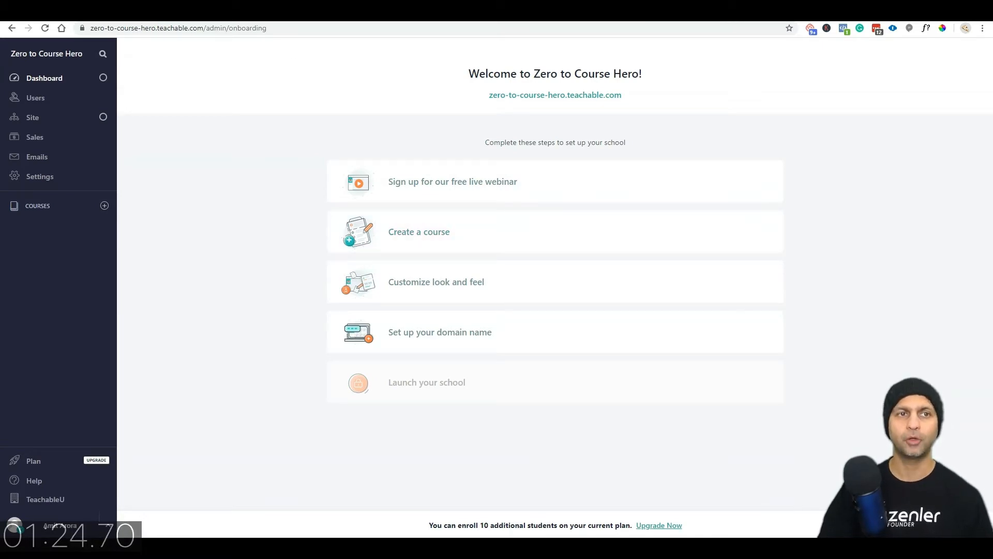
key("ctrl+t")
type("udemy.com")
key("Return")
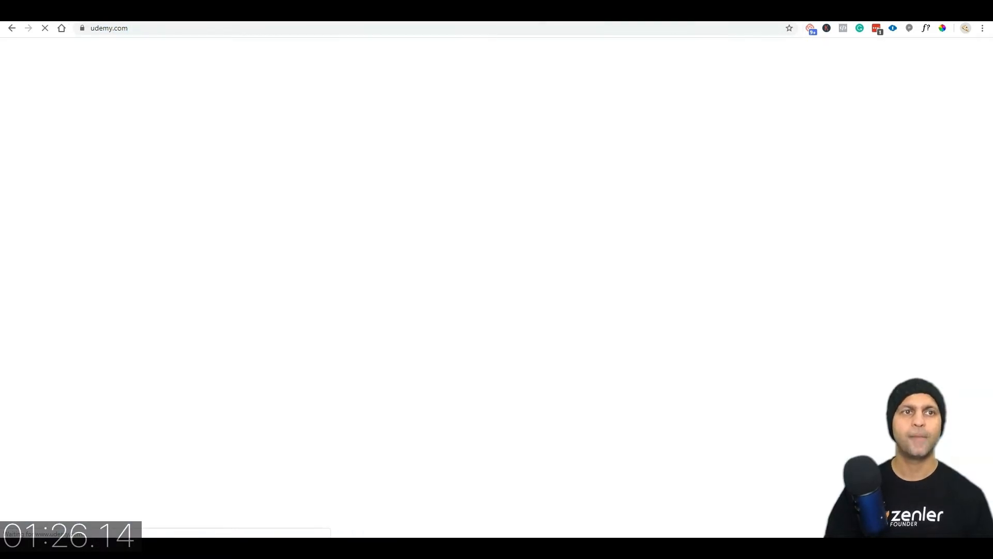
key("ctrl+w")
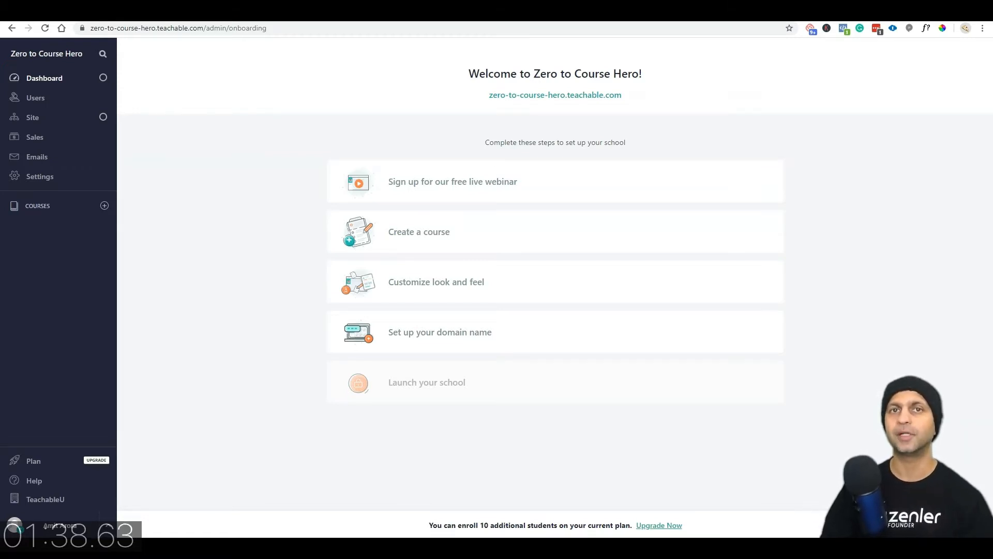
left_click(65, 11)
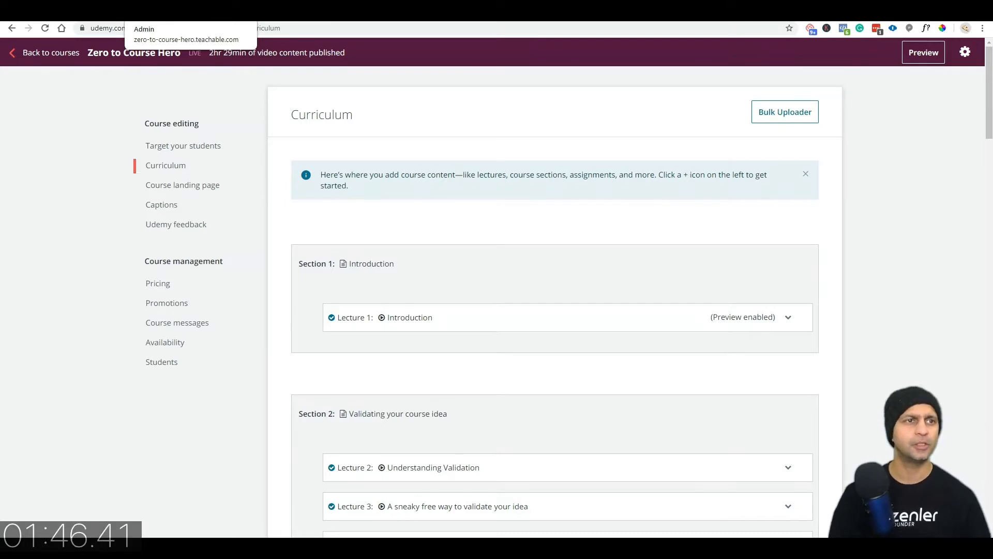
left_click(171, 11)
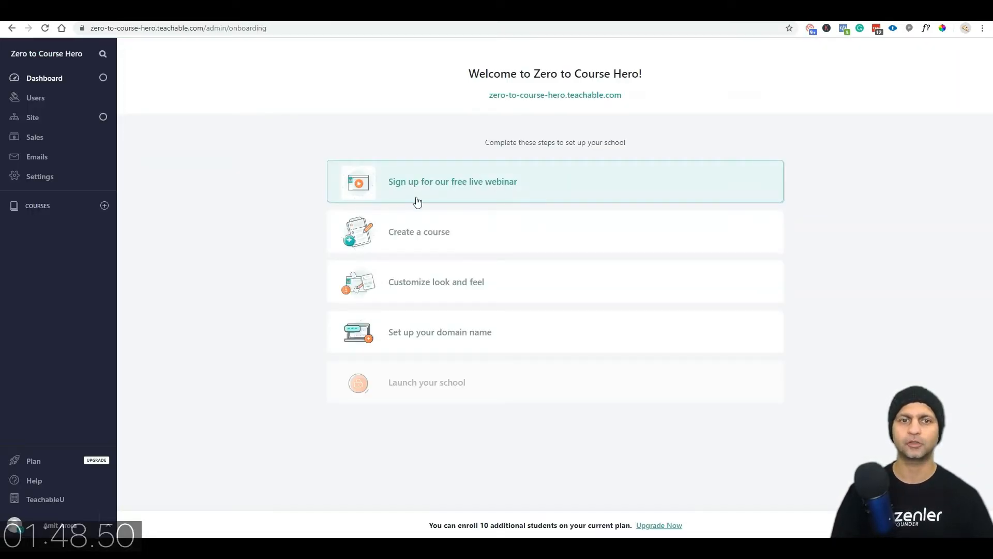
Step: Create a Standard Course 'Zero to Course hero', subtitled 'Learn how to create an online course from scratch'
left_click(419, 239)
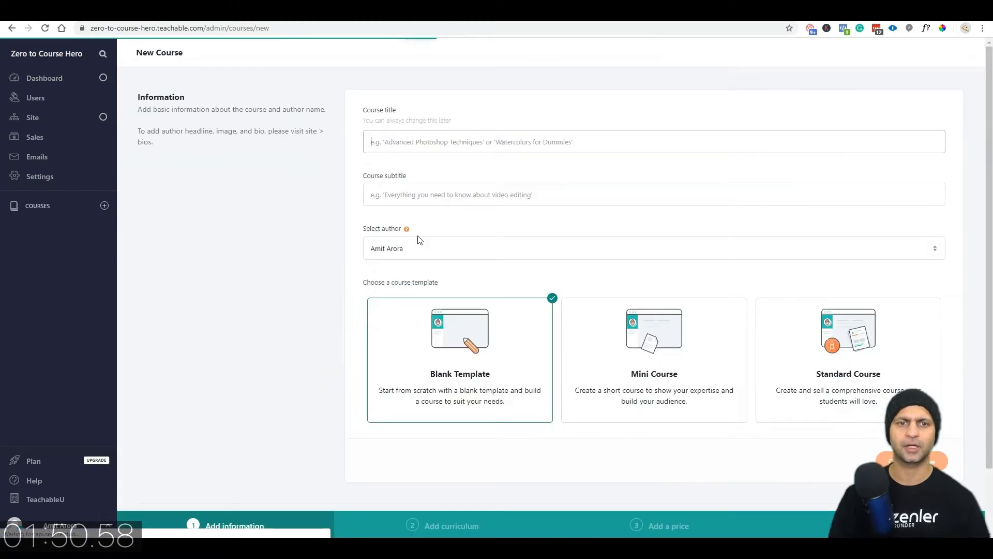
type("Zero ")
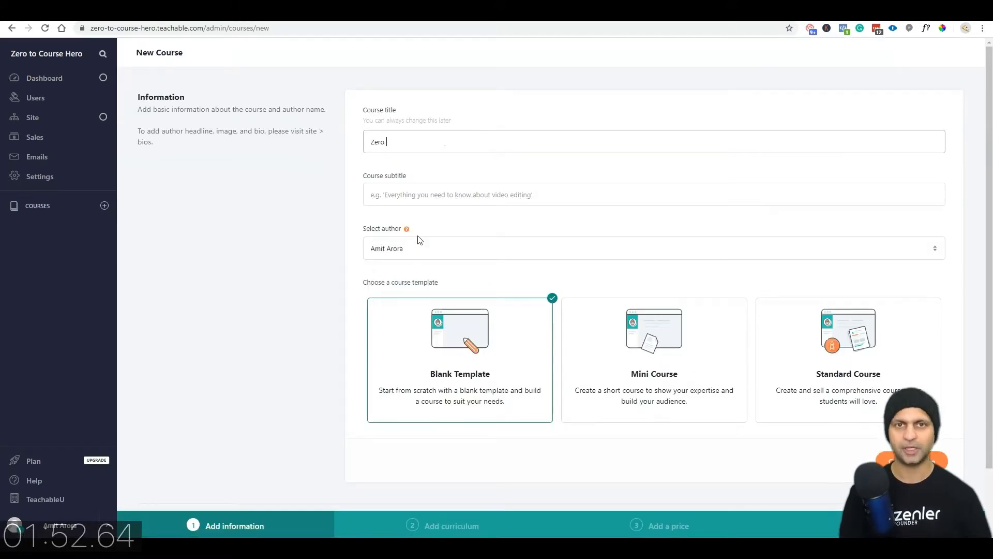
type("to Course hero")
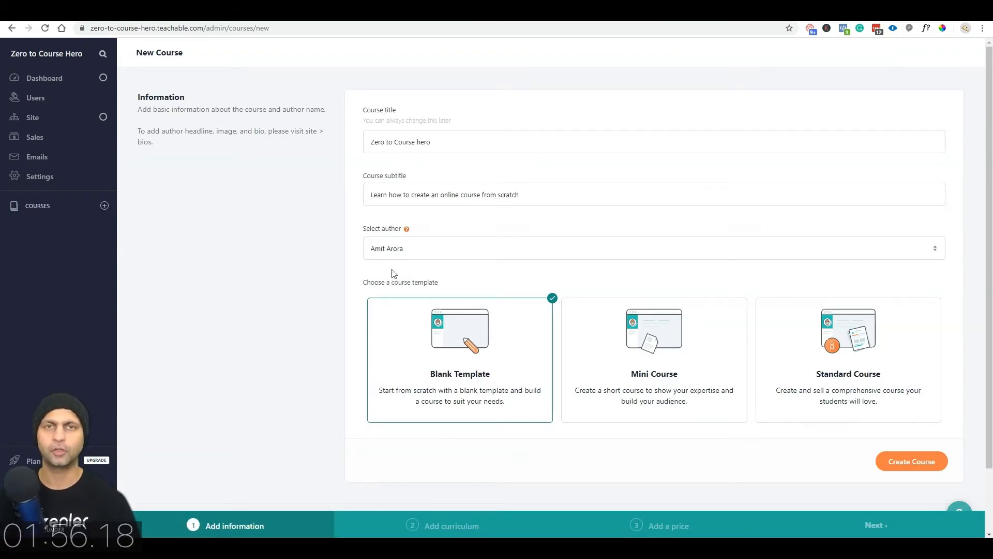
left_click(420, 249)
left_click(420, 249)
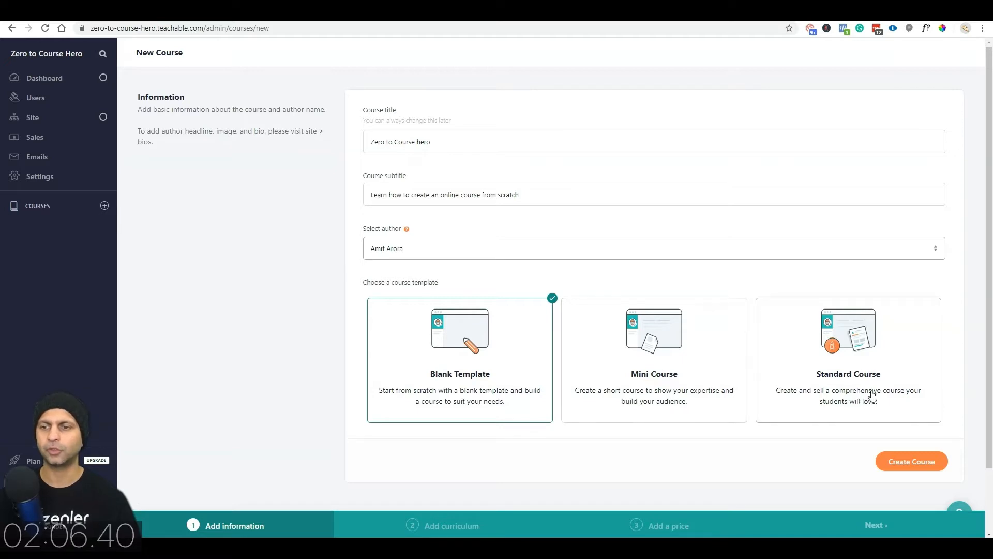
left_click(831, 394)
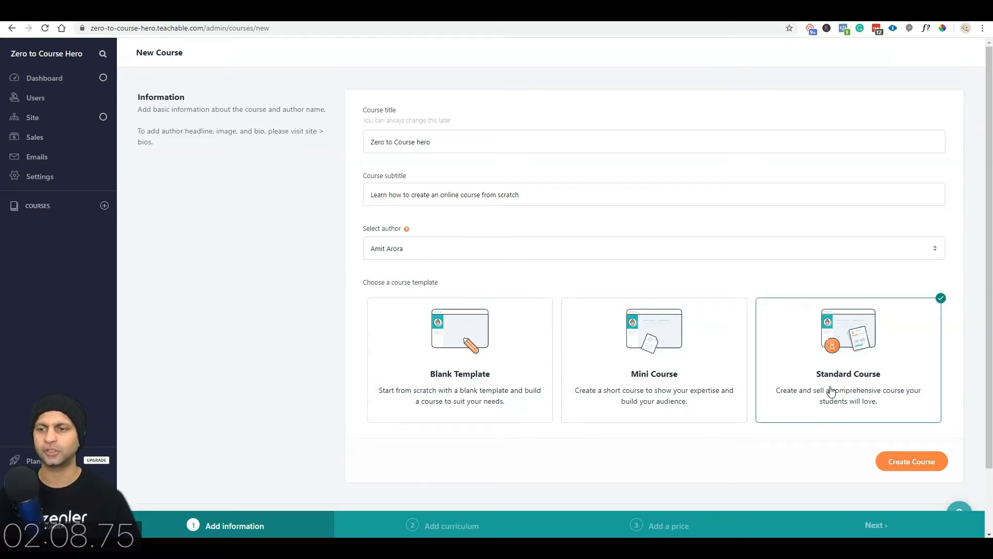
left_click(935, 466)
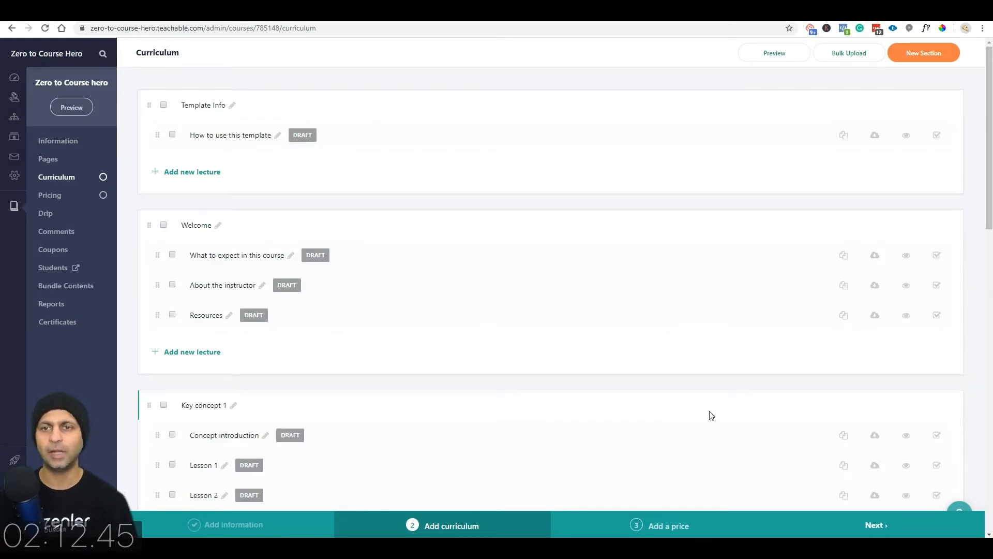
Step: Copy Udemy's first section name and retitle the 'Template Info' section to 'Introduction'
scroll(702, 423, "down", 15)
scroll(702, 423, "down", 2)
scroll(701, 425, "up", 16)
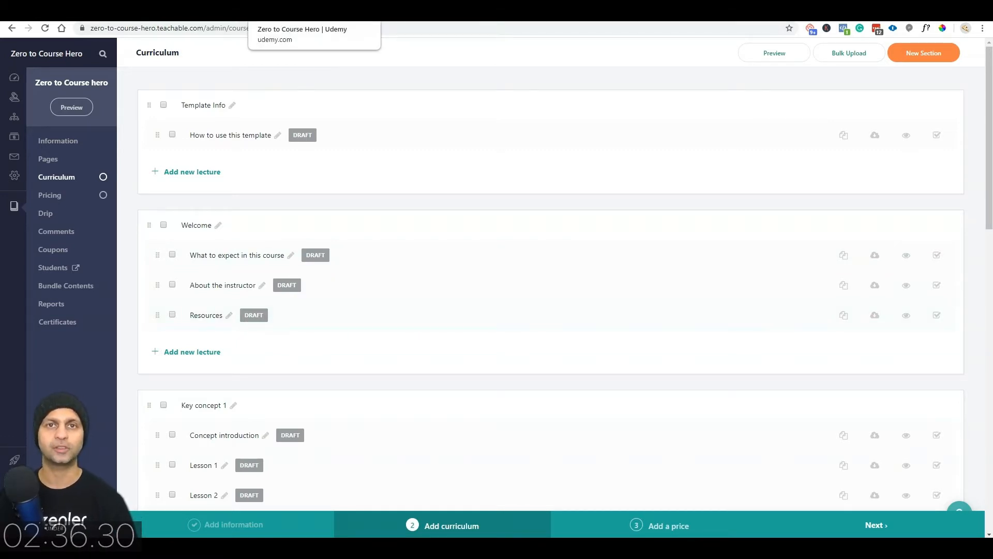
left_click(310, 10)
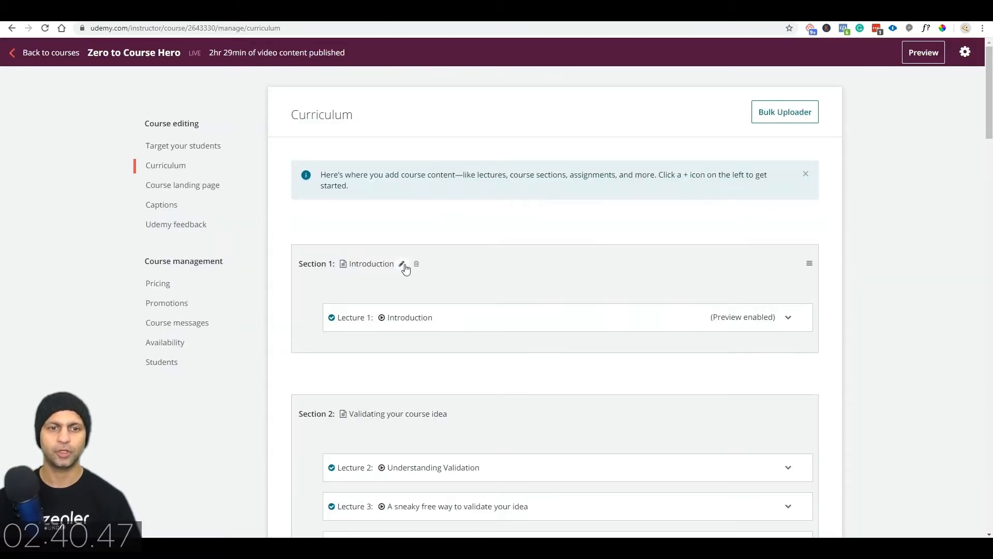
left_click(404, 265)
left_click(207, 11)
left_click(232, 106)
key("ctrl+a")
type("Introduction")
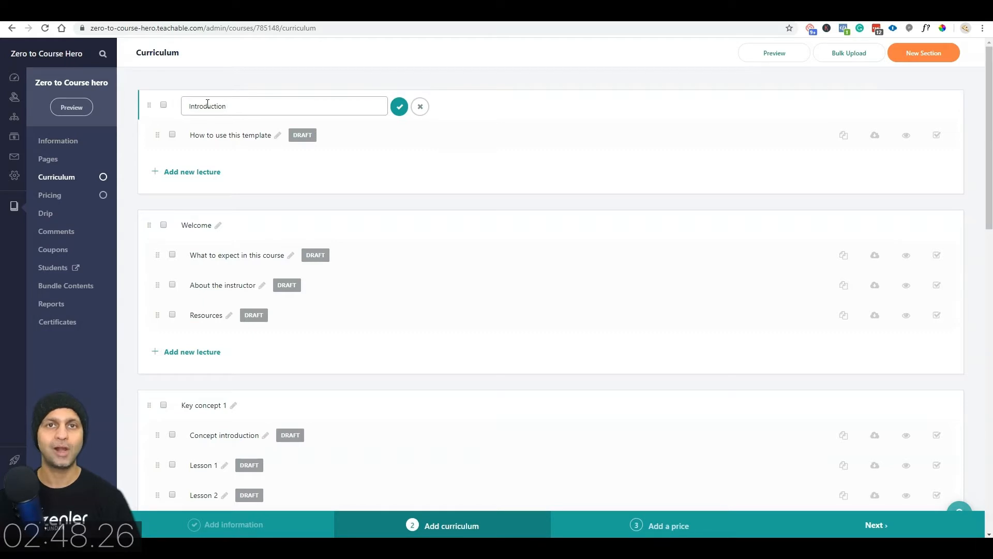
Step: Rename the 'How to use this template' lecture to 'Introduction 🙏'
left_click(280, 138)
key("ctrl+a")
type("Introduction")
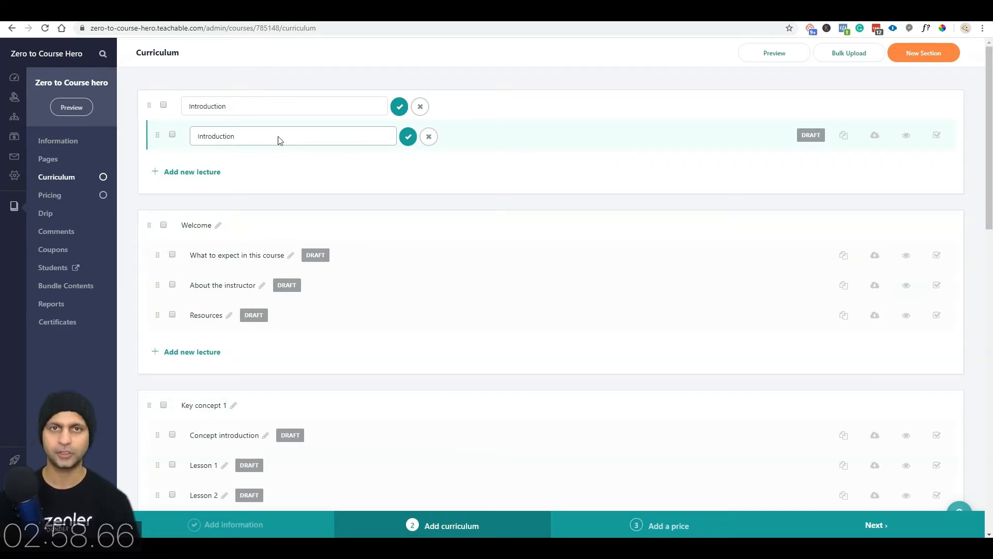
key("super+period")
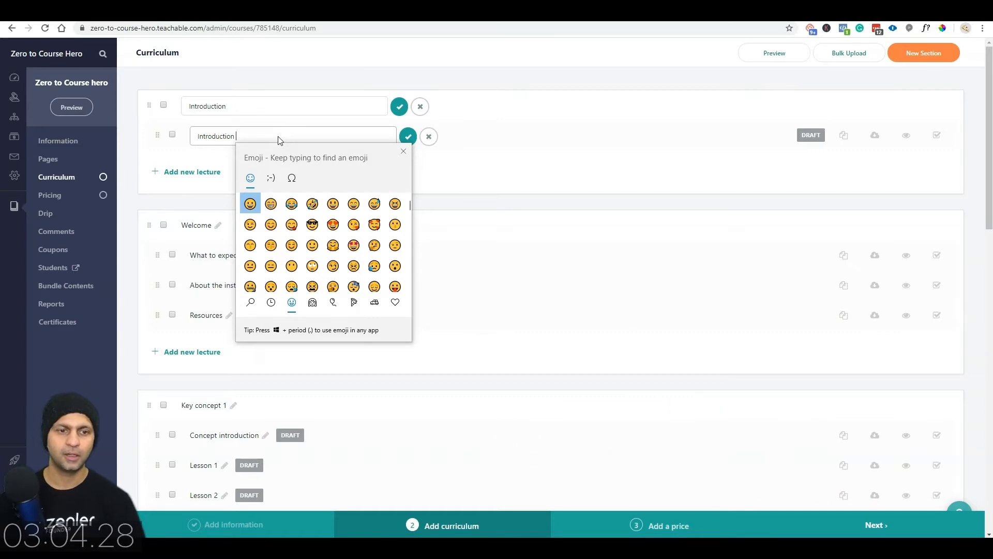
type("thank")
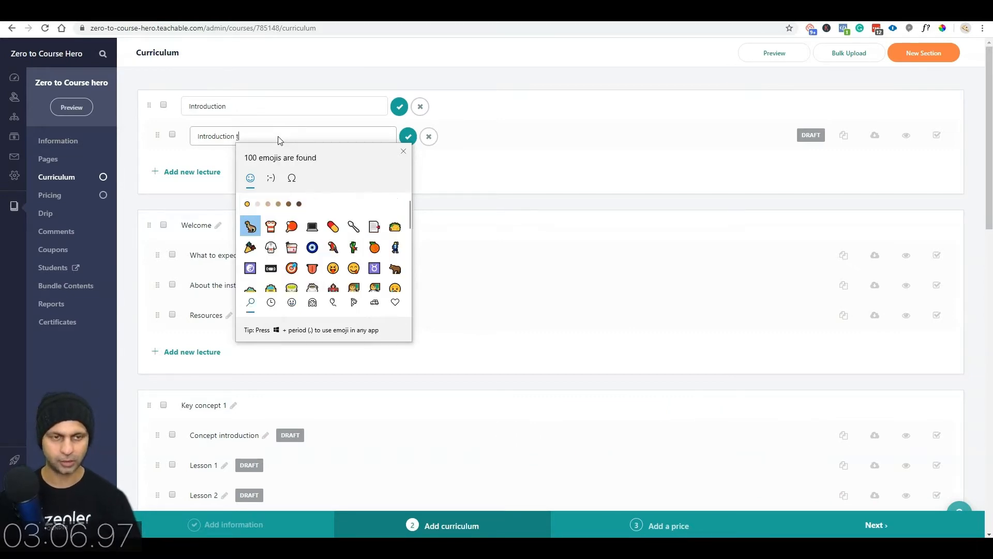
key("Return")
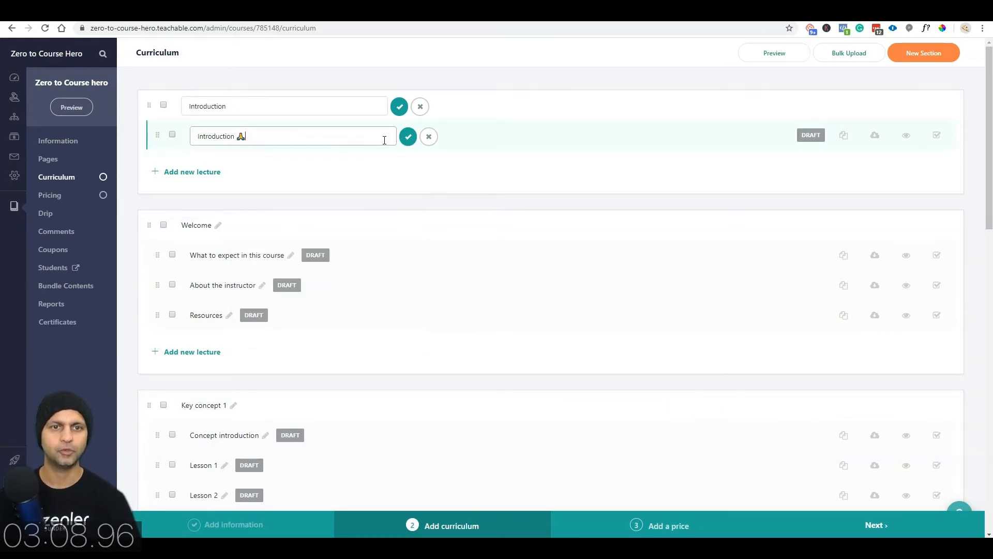
left_click(406, 140)
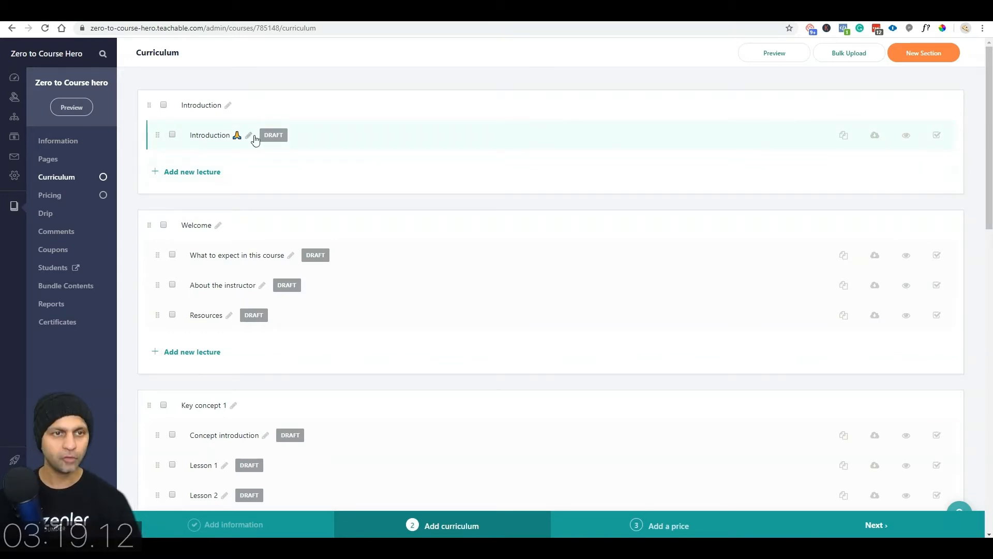
Step: Recheck the 'Introduction 🙏' title and open that lecture's page
left_click(249, 136)
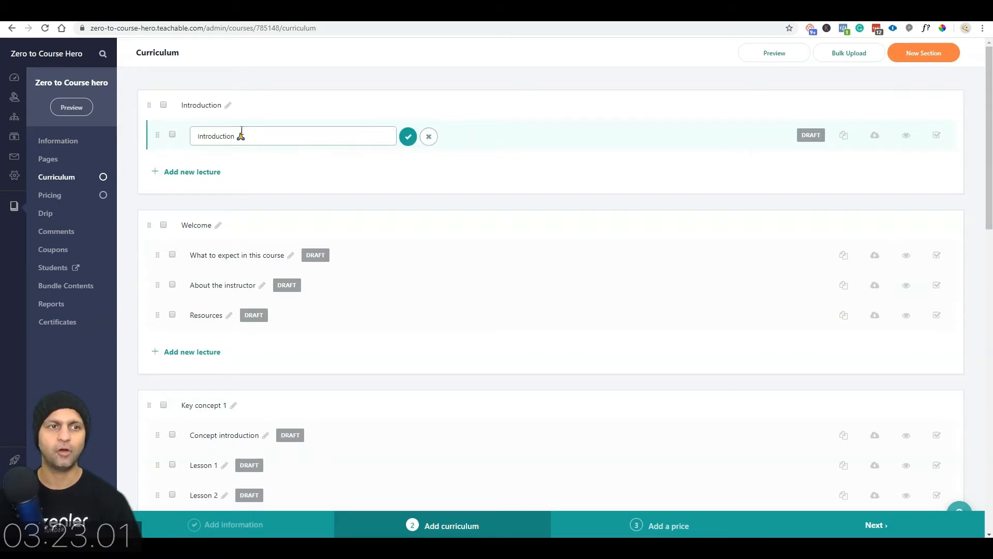
left_click(409, 137)
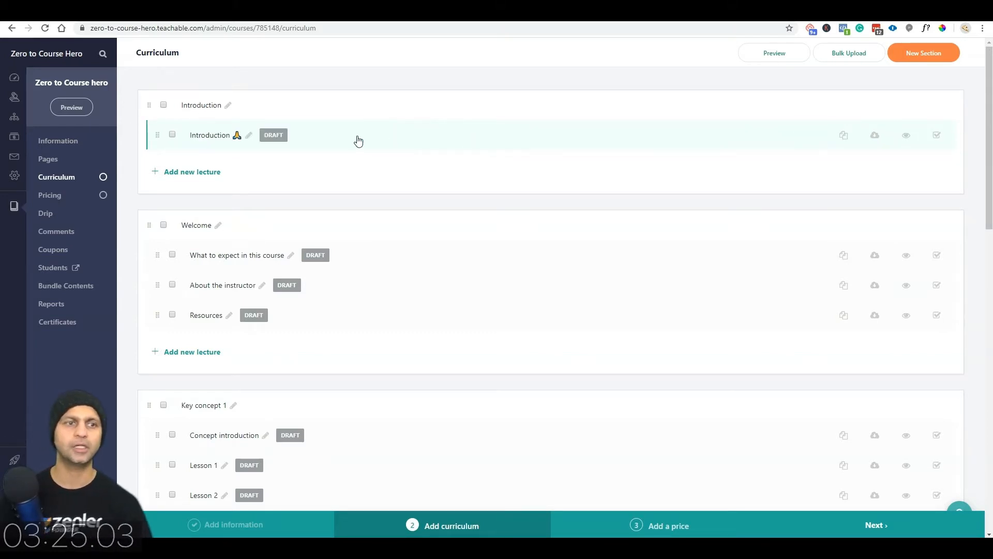
left_click(209, 135)
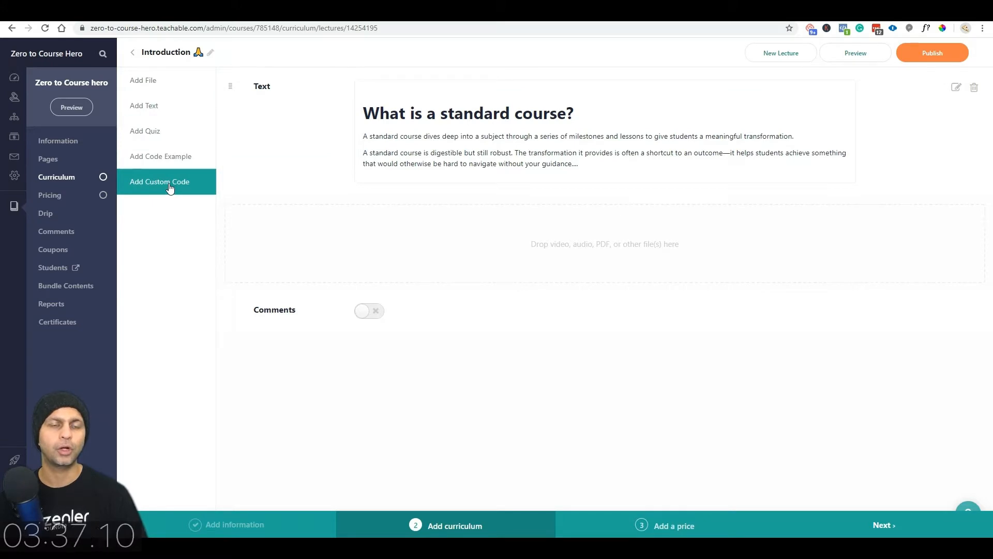
Step: Look through the Text, Quiz, Code and Custom Code options, settling on the file uploader
left_click(143, 84)
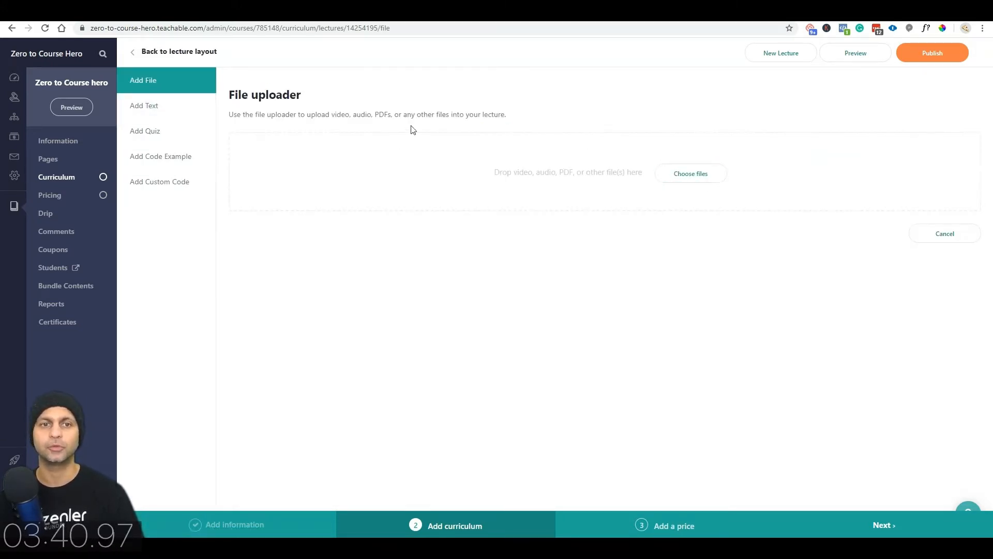
left_click_drag(230, 115, 507, 116)
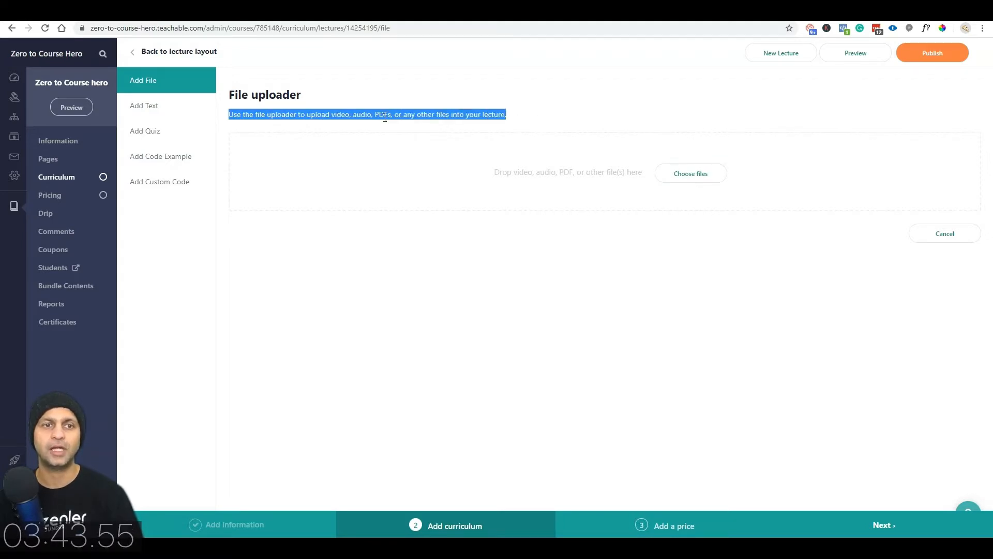
left_click(158, 108)
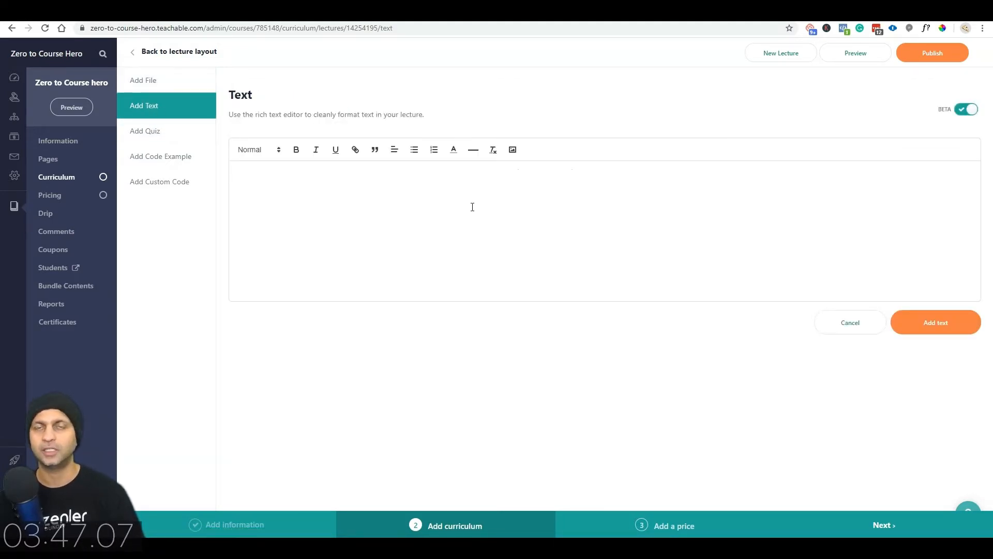
left_click(171, 139)
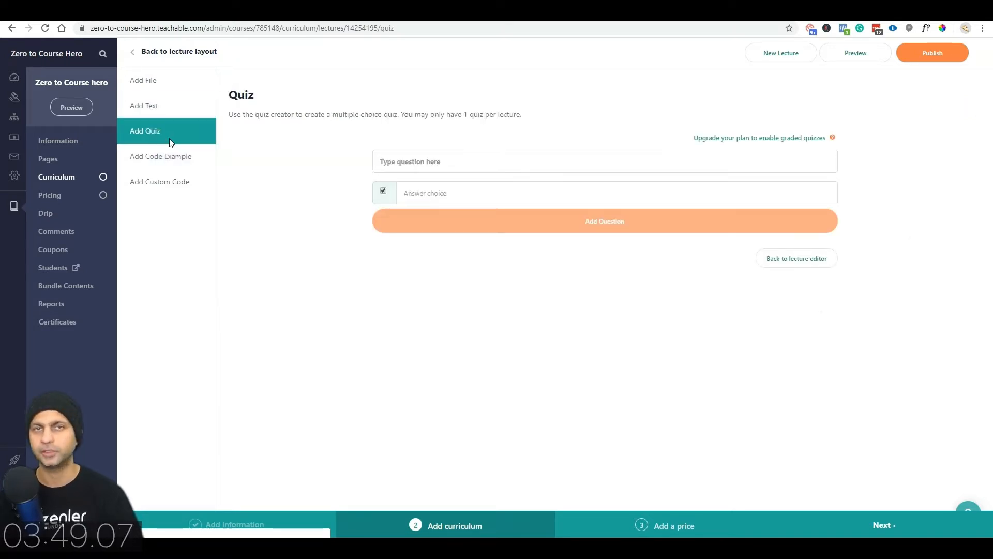
left_click(171, 158)
left_click(284, 146)
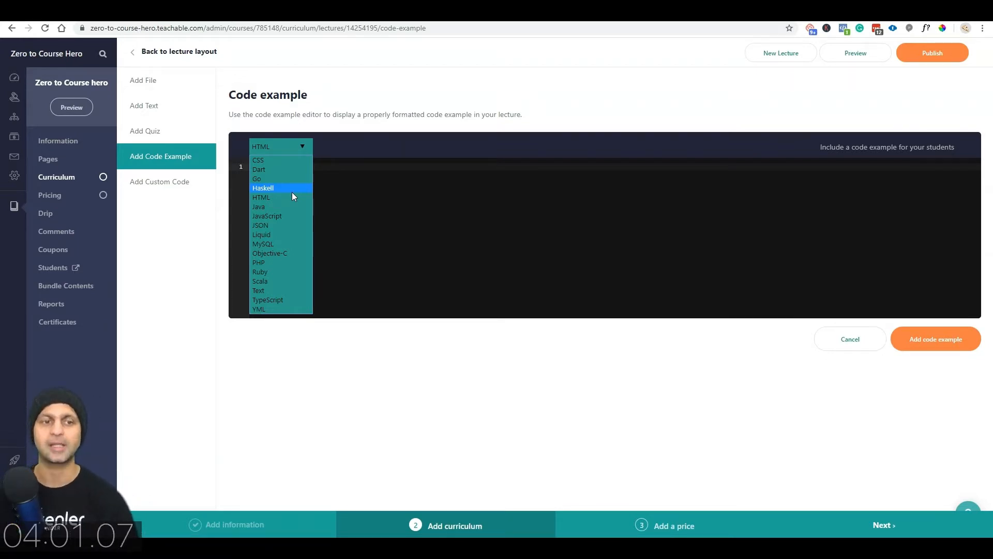
left_click(156, 179)
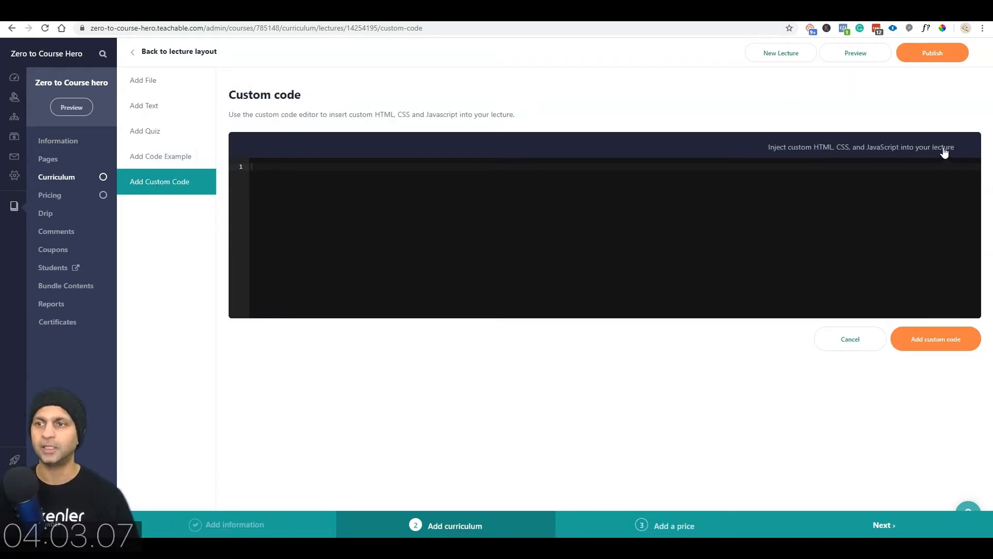
left_click(157, 81)
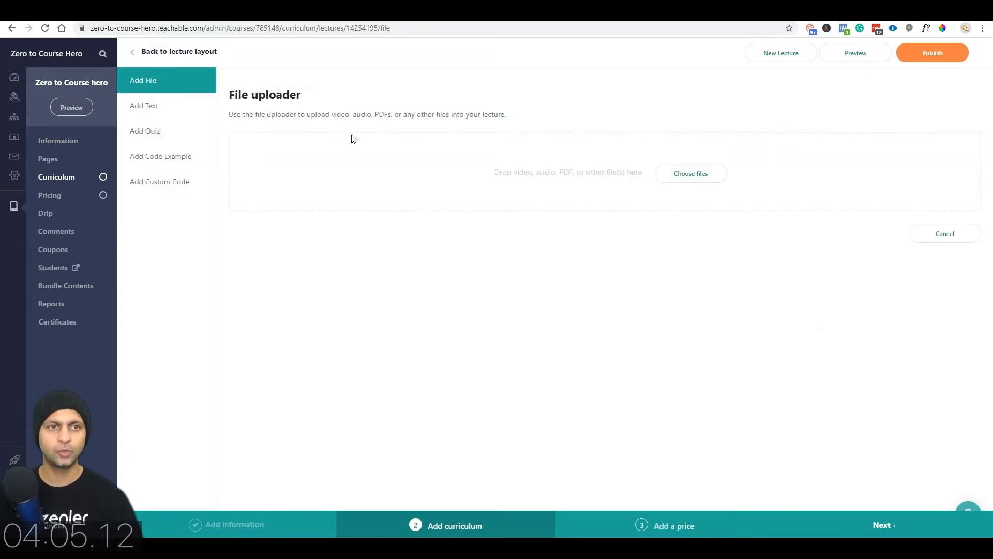
Step: Upload 'Welcome Video - 1.mp4' from My Stuff > Udemy > Converted, then return to the curriculum
left_click(704, 173)
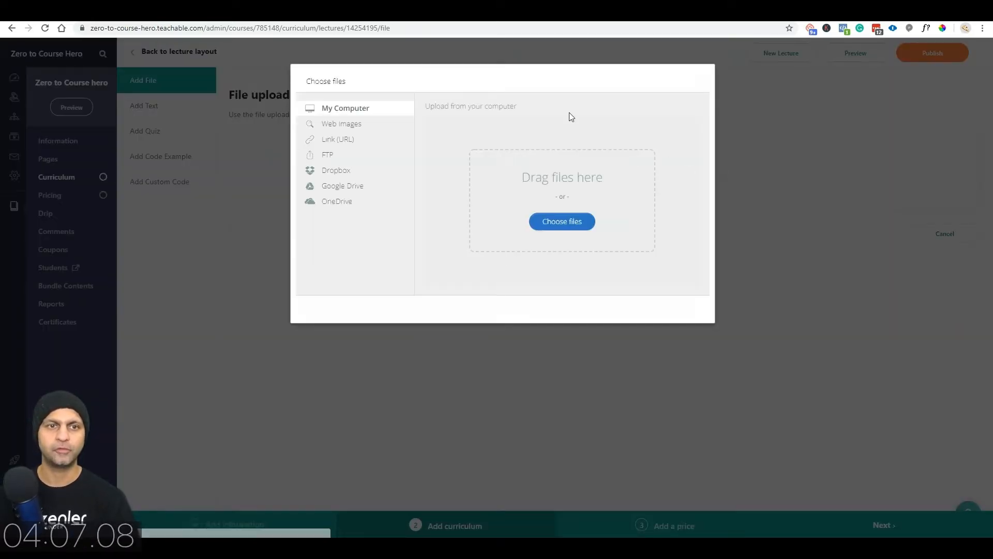
left_click(567, 227)
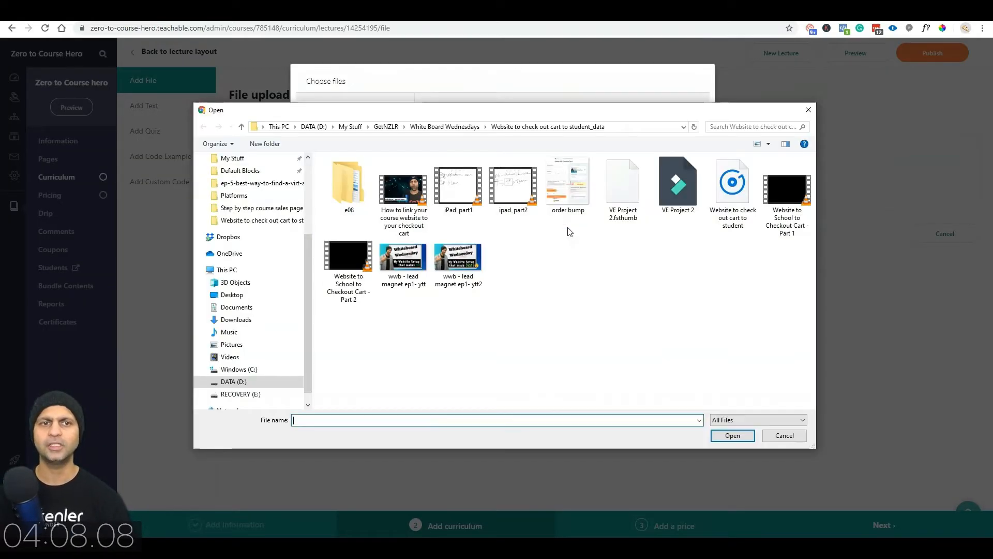
left_click(354, 127)
double_click(359, 355)
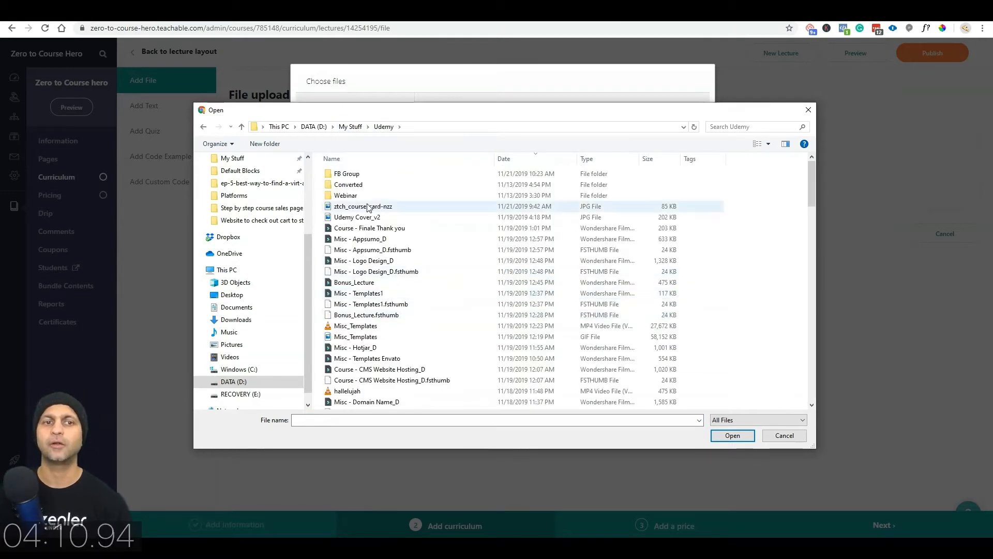
double_click(348, 184)
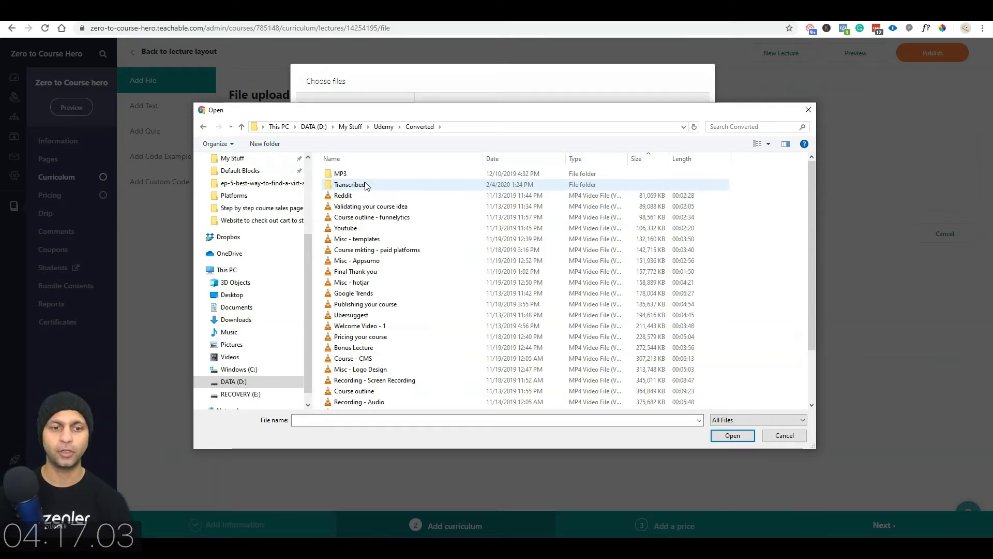
scroll(422, 310, "down", 2)
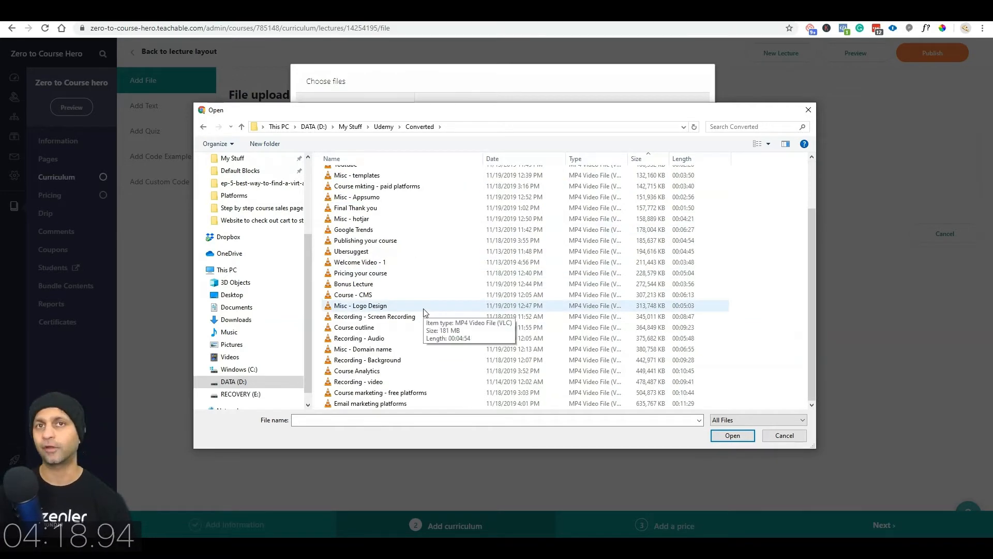
double_click(430, 308)
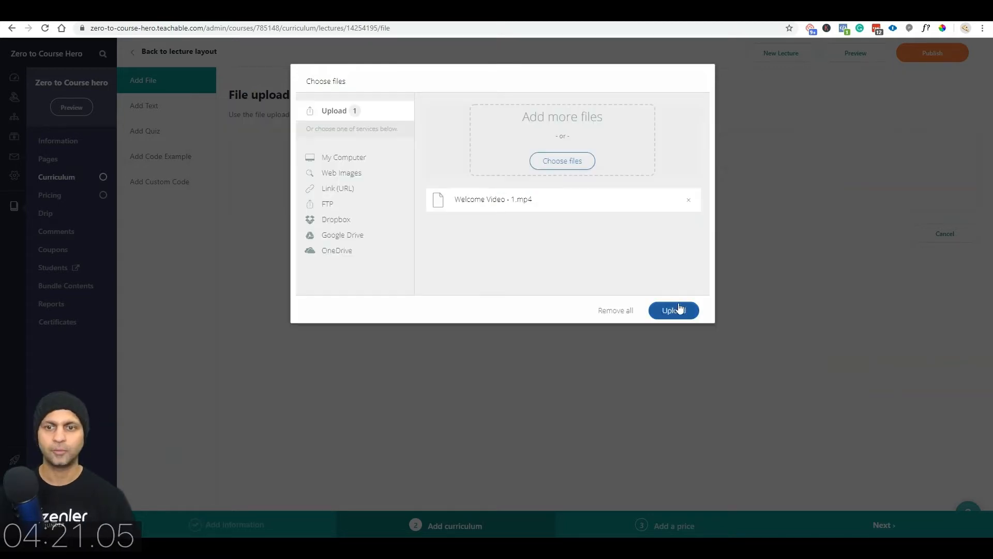
left_click(677, 310)
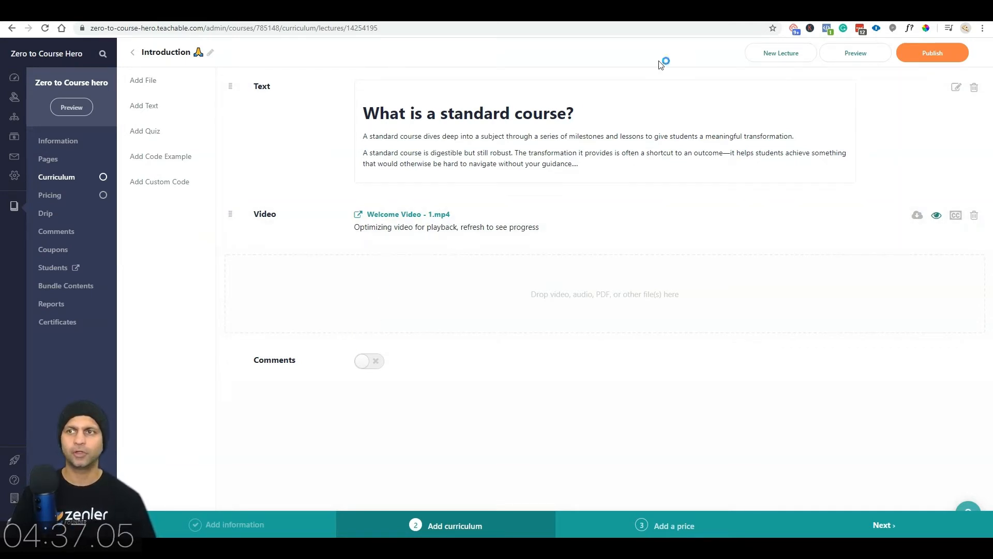
left_click(133, 54)
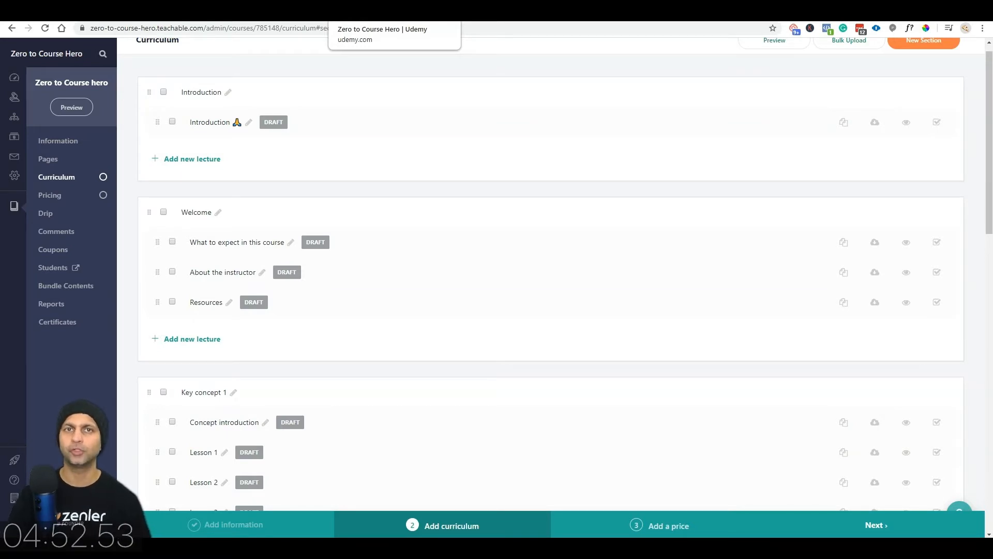
Step: Rename the Welcome section to Udemy's Section 2 title, 'Validating your course idea'
left_click(362, 11)
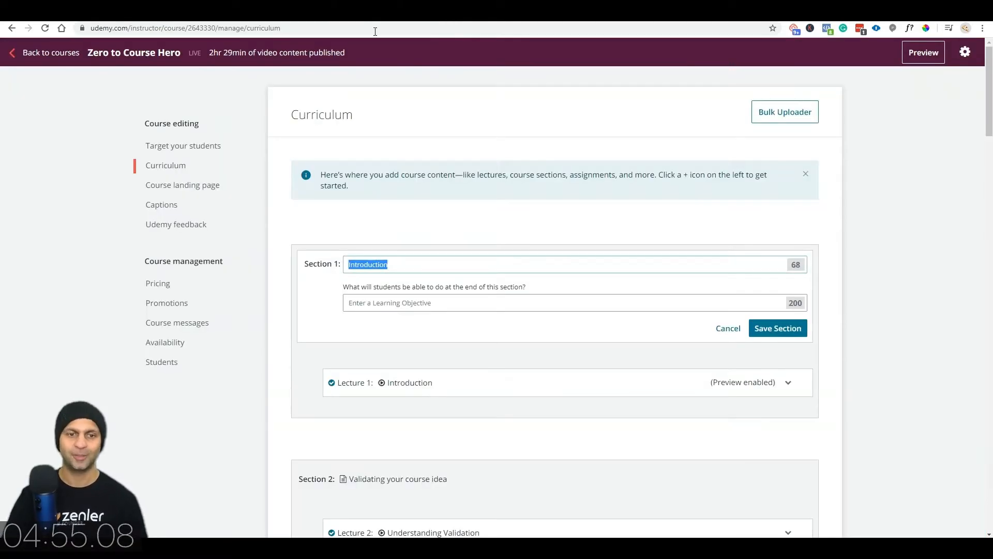
scroll(569, 181, "down", 3)
left_click(770, 172)
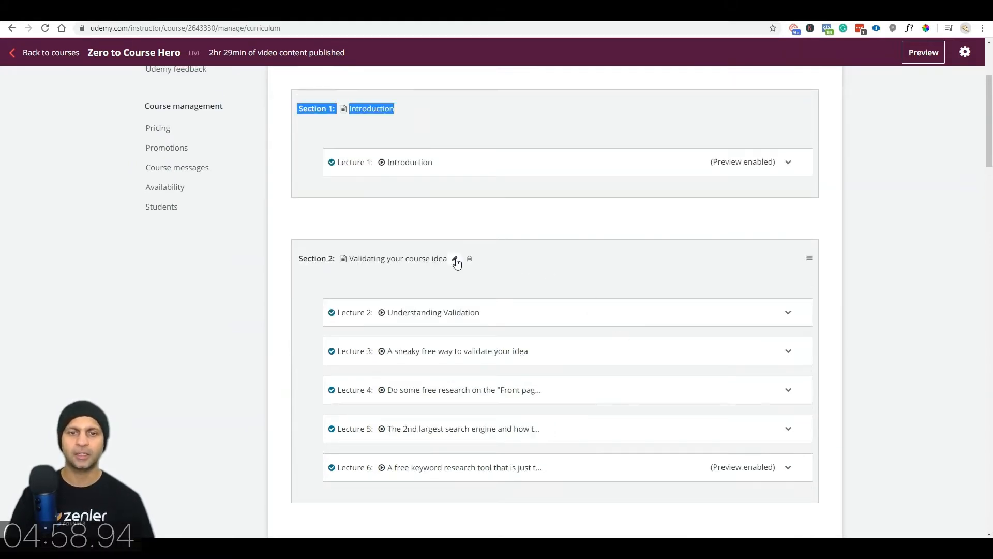
left_click(455, 259)
key("ctrl+c")
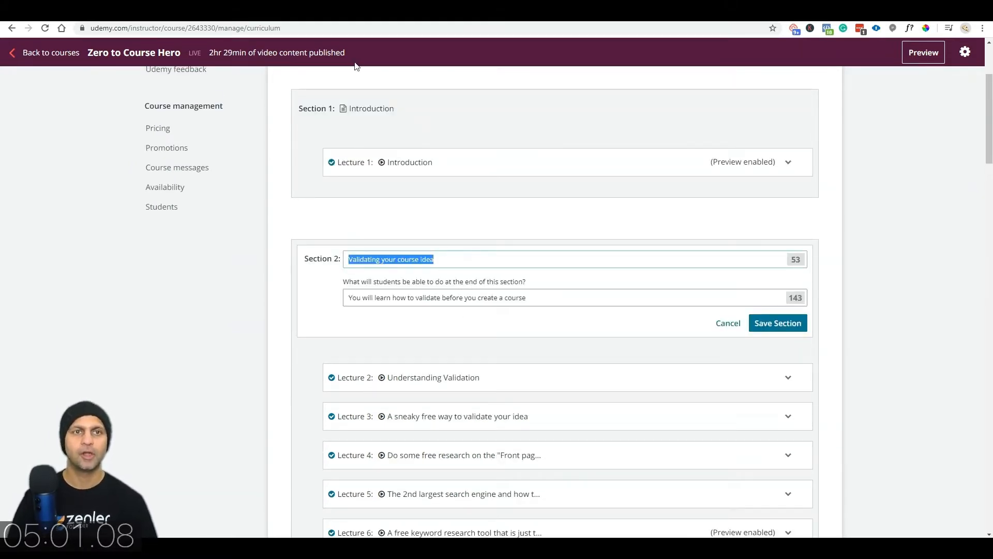
left_click(323, 12)
left_click(218, 212)
key("ctrl+v")
key("Return")
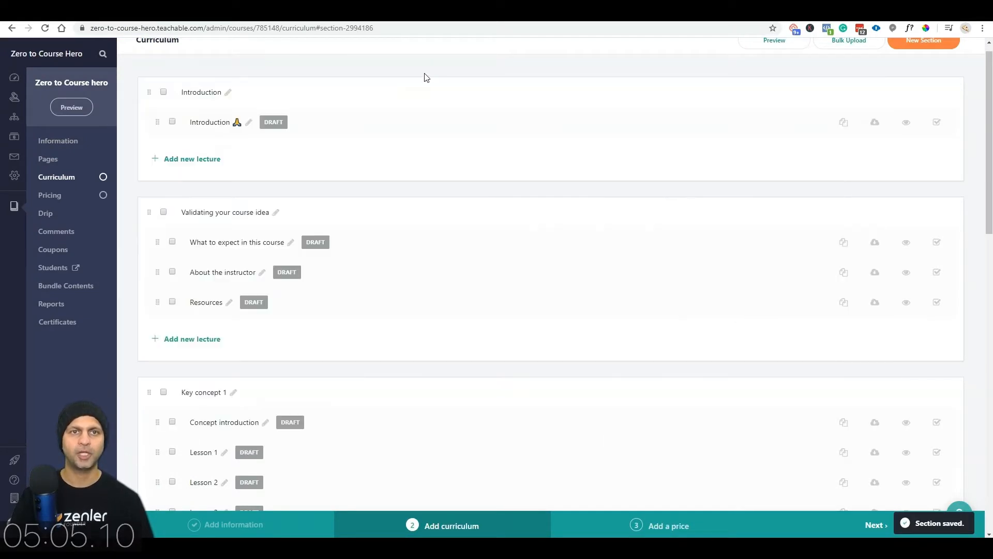
Step: Copy the title of Udemy's Lecture 6
left_click(450, 11)
left_click(552, 261)
key("ctrl+c")
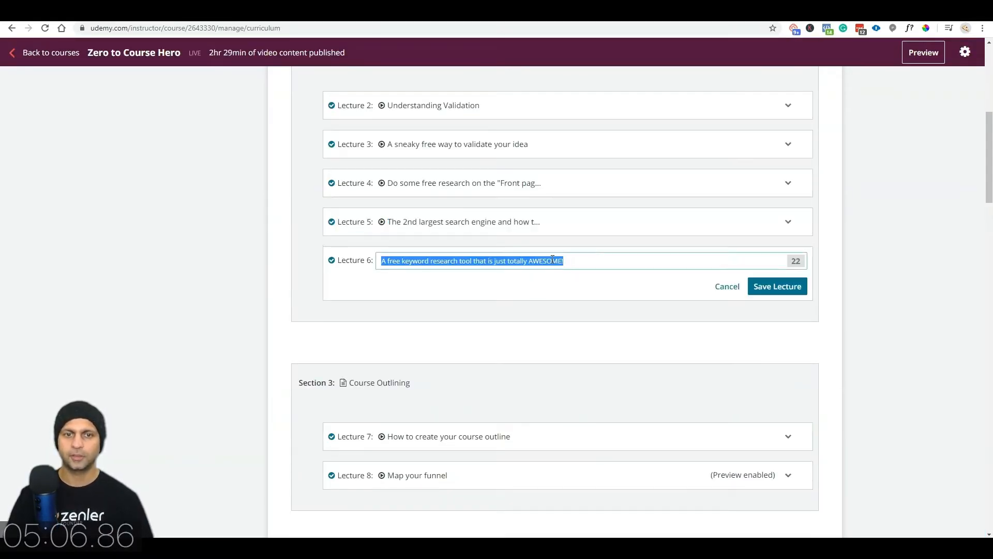
key("ctrl+Tab")
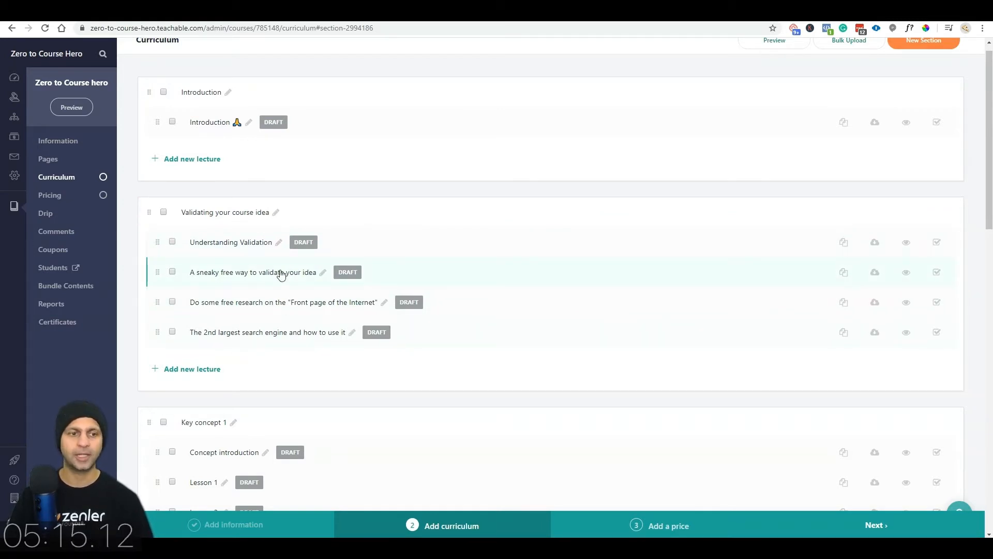
Step: Add the lecture 'A free keyword research tool that is just totally AWESOME!' atop the section
left_click(192, 369)
left_click(233, 364)
key("ctrl+a")
key("ctrl+v")
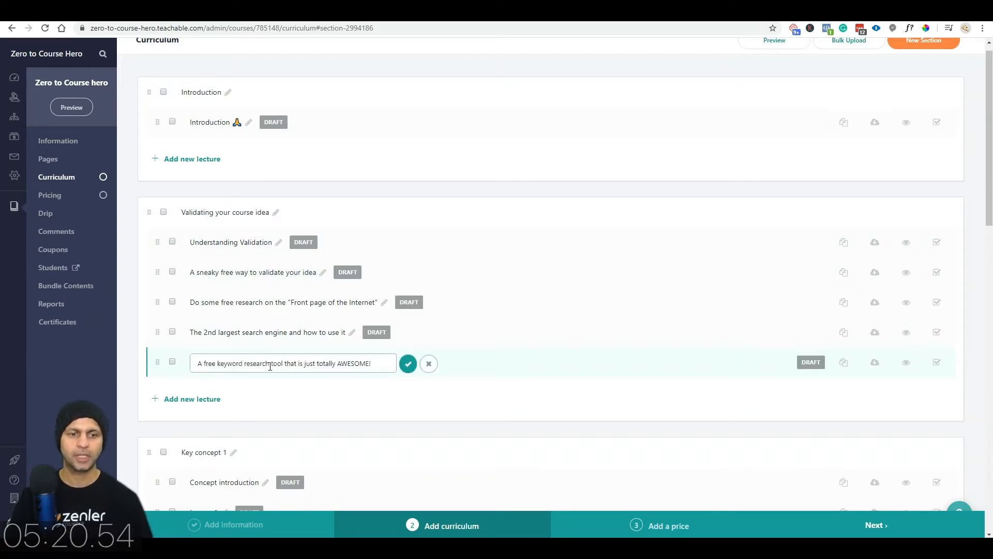
left_click(408, 364)
mouse_move(157, 362)
left_mouse_down()
mouse_move(160, 325)
mouse_move(160, 365)
left_mouse_up()
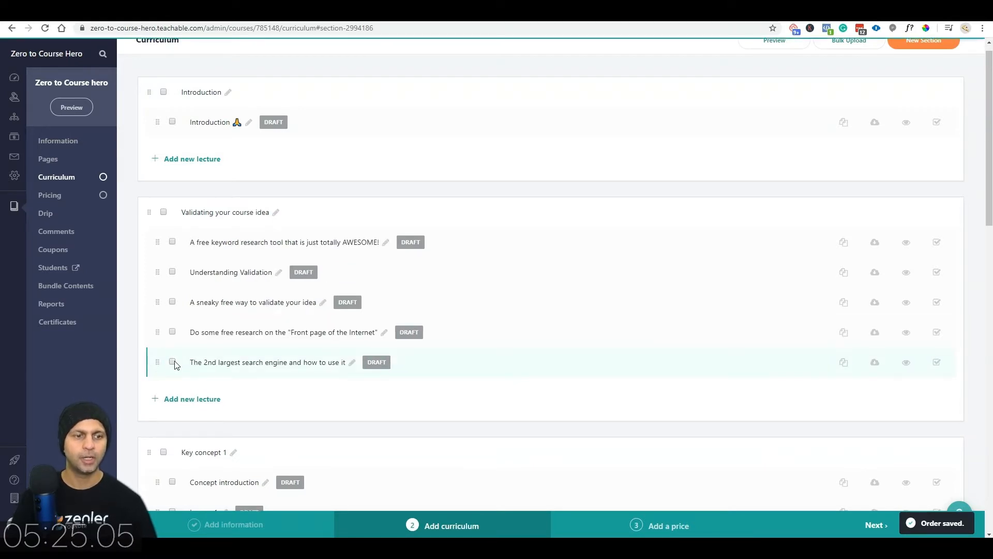
left_click(173, 362)
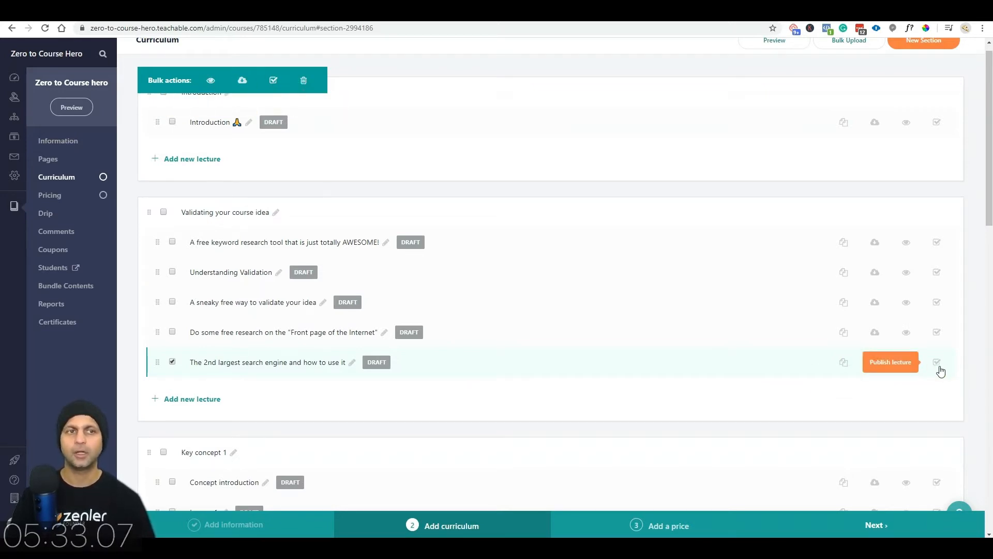
Step: Make every lecture in 'Validating your course idea' a free preview through bulk actions
left_click(172, 362)
left_click(164, 213)
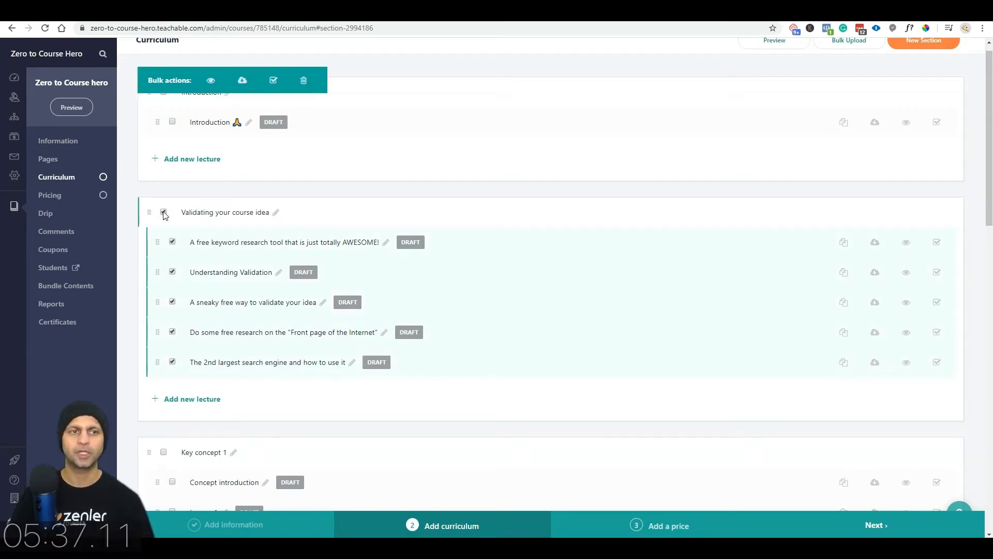
left_click(210, 80)
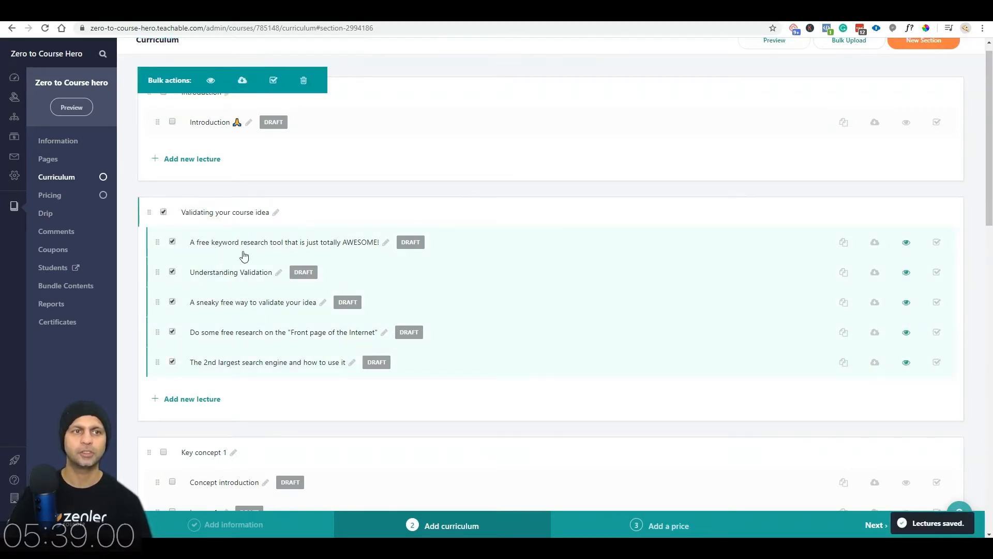
left_click(165, 213)
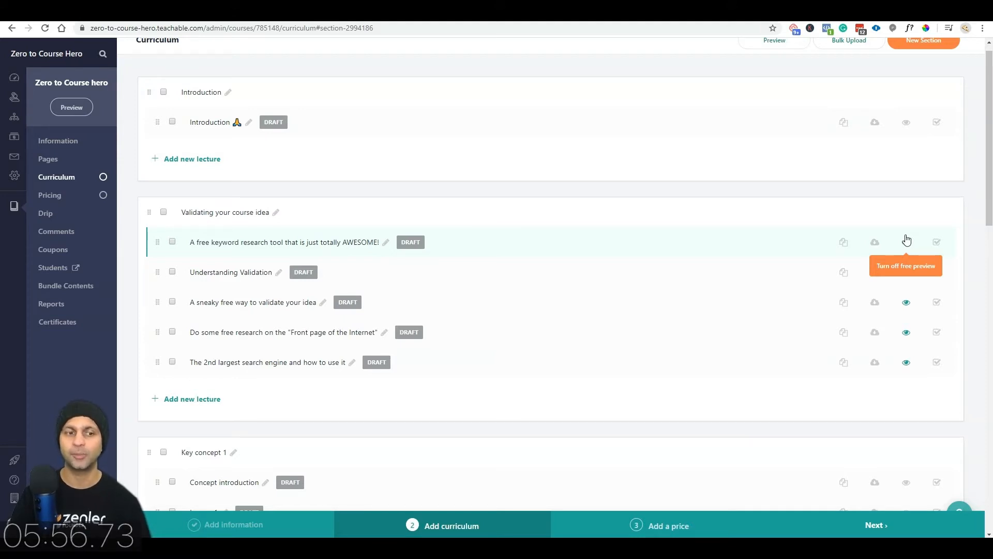
scroll(491, 298, "down", 15)
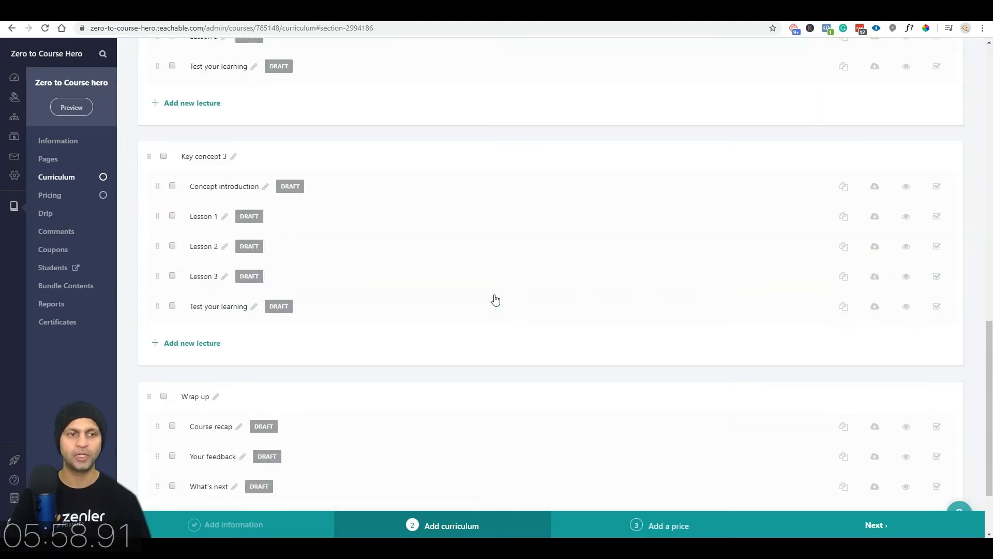
scroll(495, 300, "down", 2)
scroll(495, 299, "up", 17)
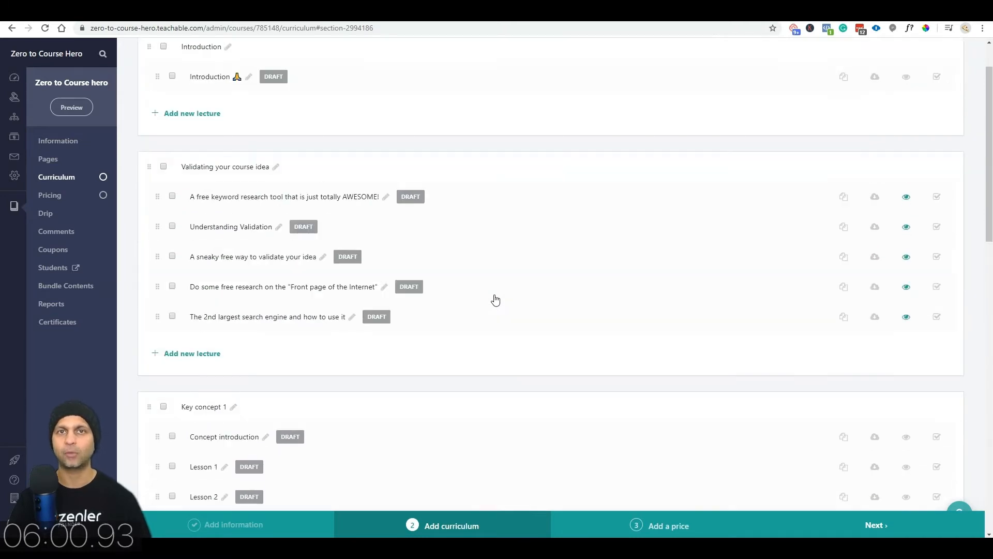
scroll(606, 326, "down", 17)
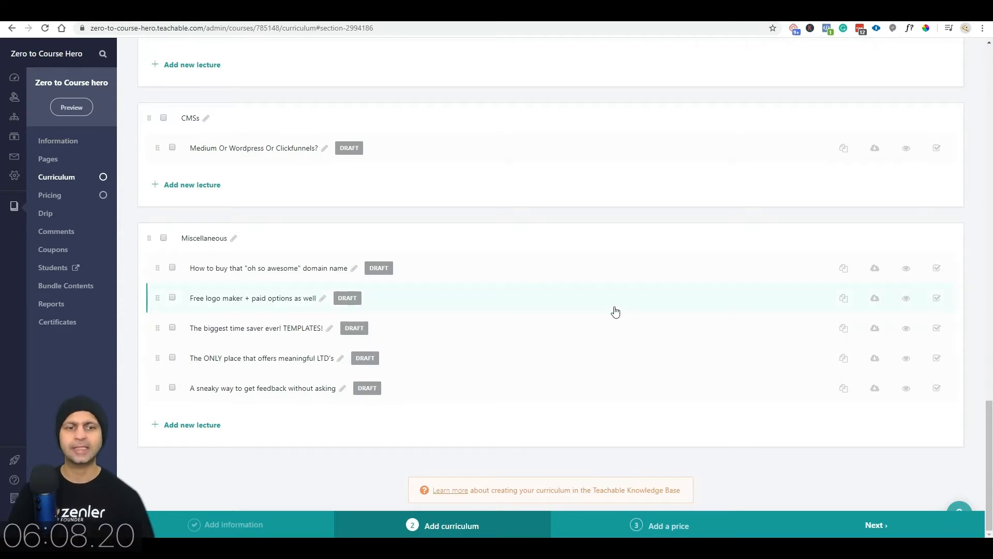
scroll(615, 311, "up", 15)
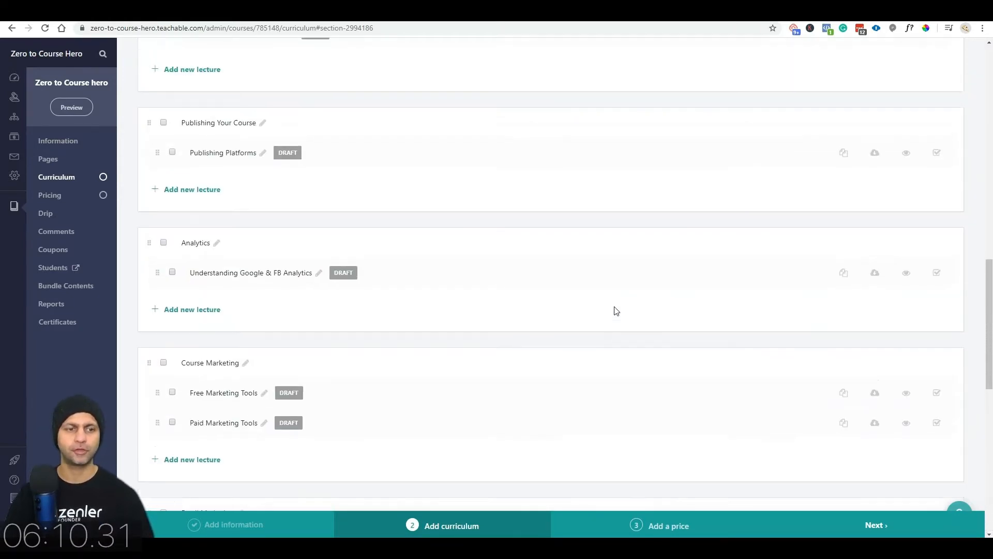
scroll(616, 311, "up", 4)
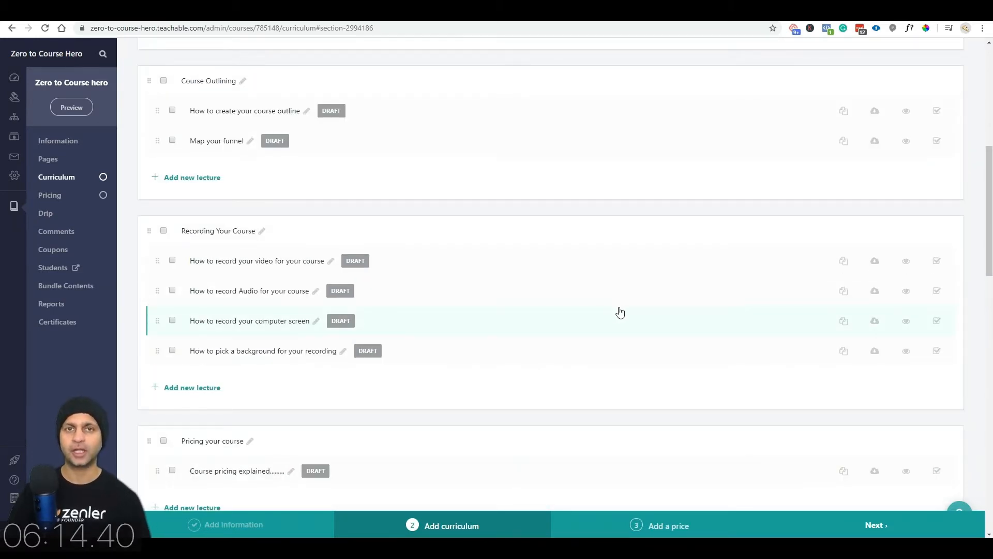
scroll(637, 308, "up", 7)
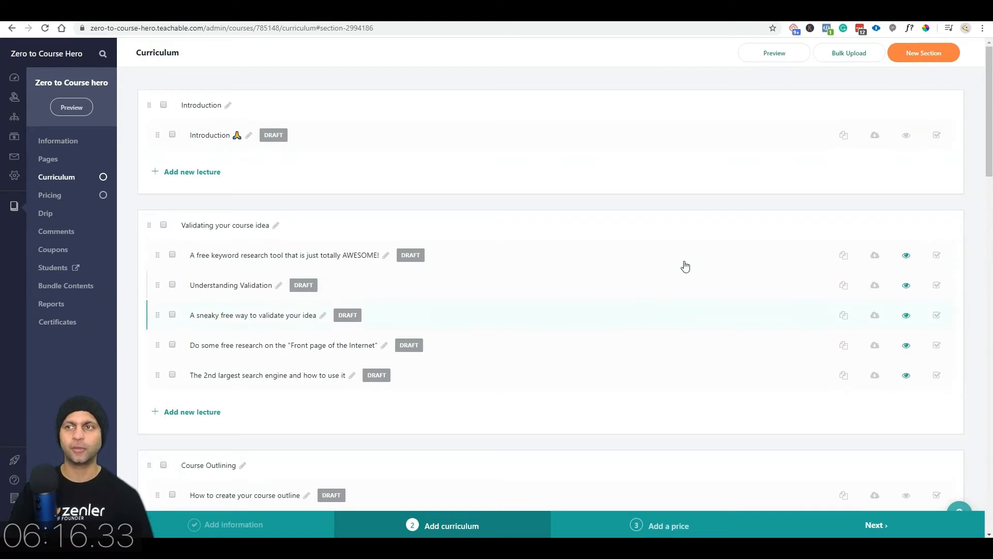
Step: Create a new section named 'Thank you' at the end of the curriculum
left_click(925, 55)
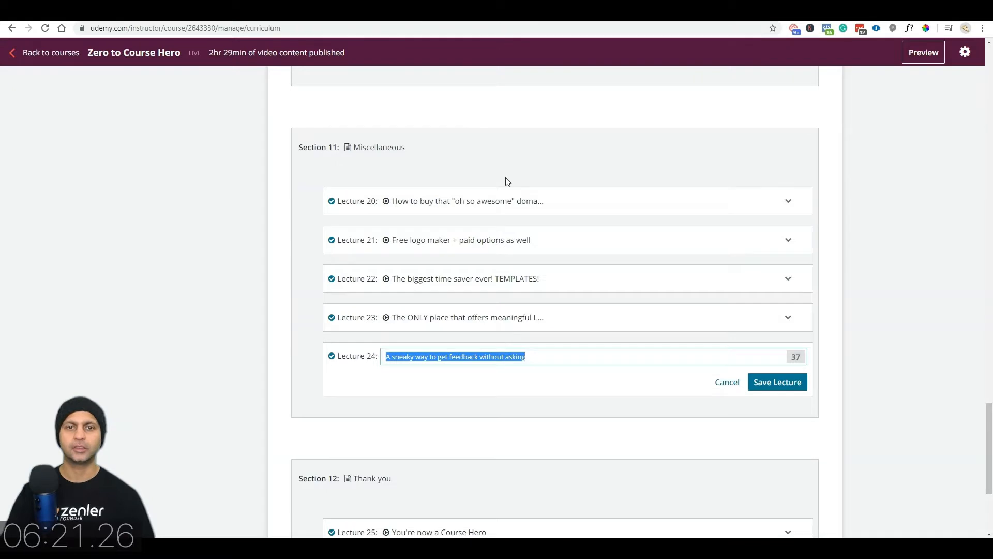
scroll(505, 178, "down", 4)
left_click(398, 280)
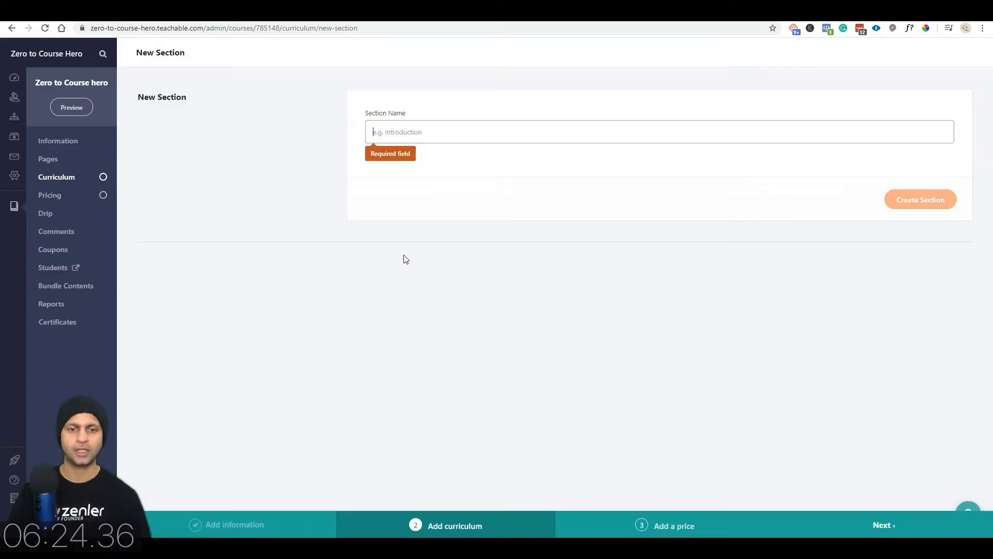
type("Thank you")
left_click(921, 182)
Step: Copy Lecture 25's title from Udemy and add a new lecture under Thank you
key("ctrl+Tab")
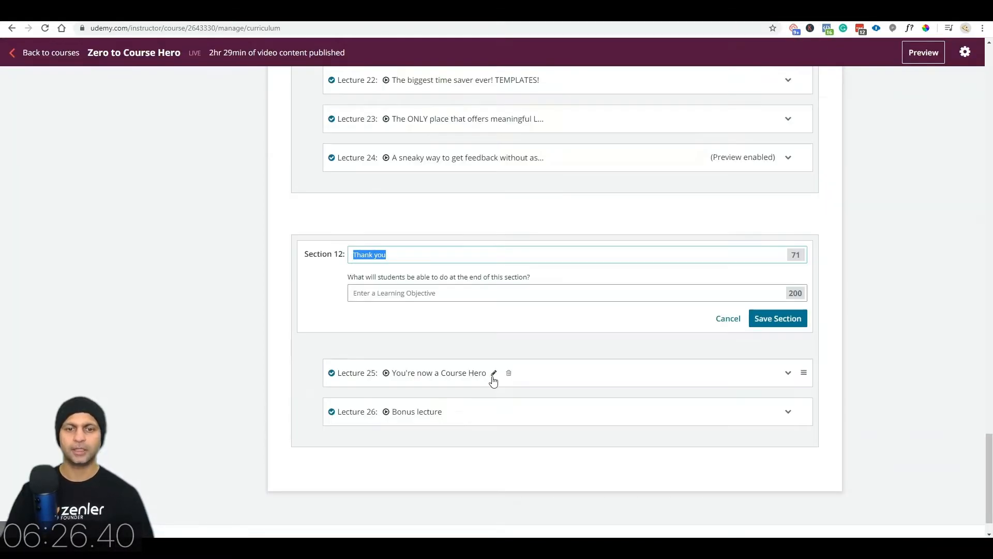
left_click(493, 374)
key("ctrl+a")
key("ctrl+c")
key("ctrl+Tab")
scroll(428, 366, "down", 10)
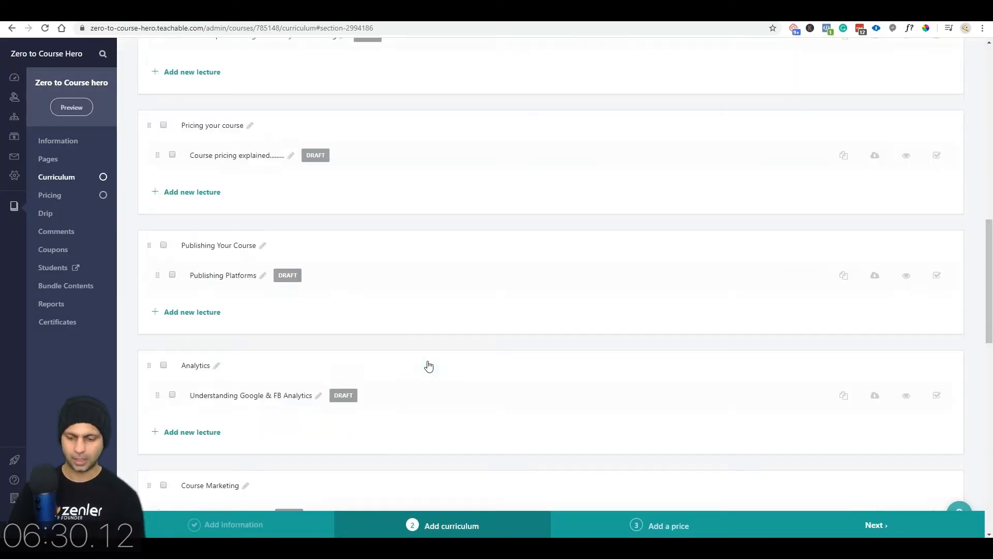
scroll(429, 366, "down", 10)
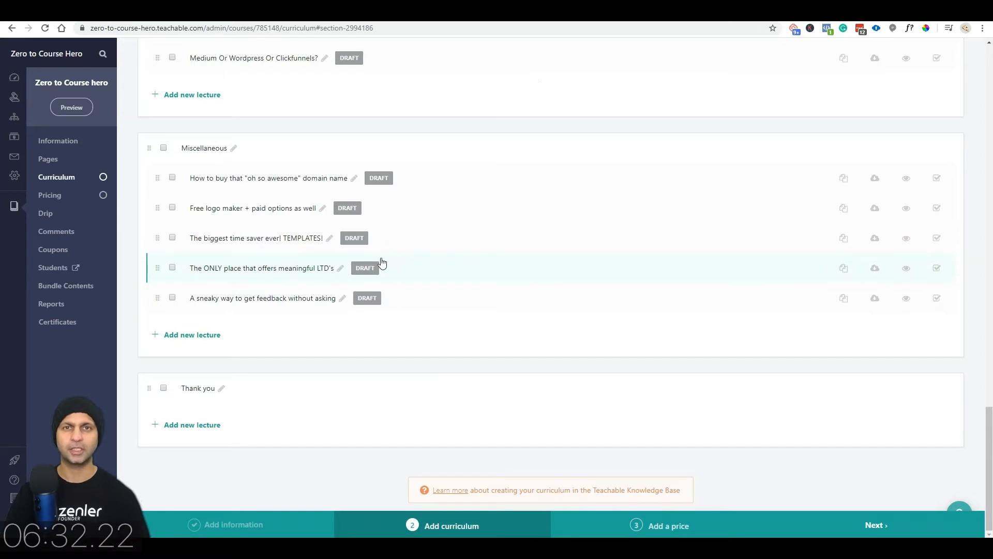
left_click(195, 425)
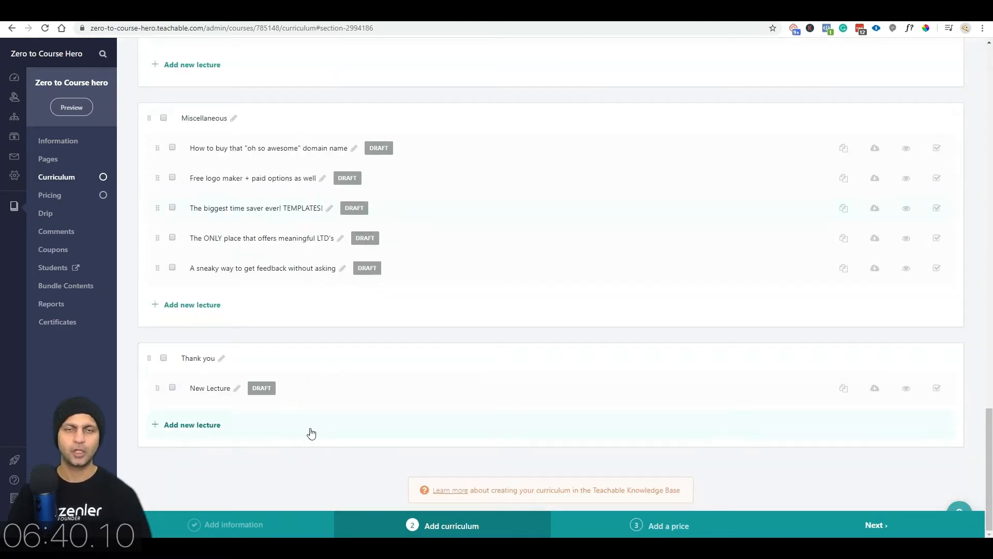
Step: Rename the new Thank you lecture to 'You're now a Course Hero'
left_click(237, 392)
type("You're now a Course Hero")
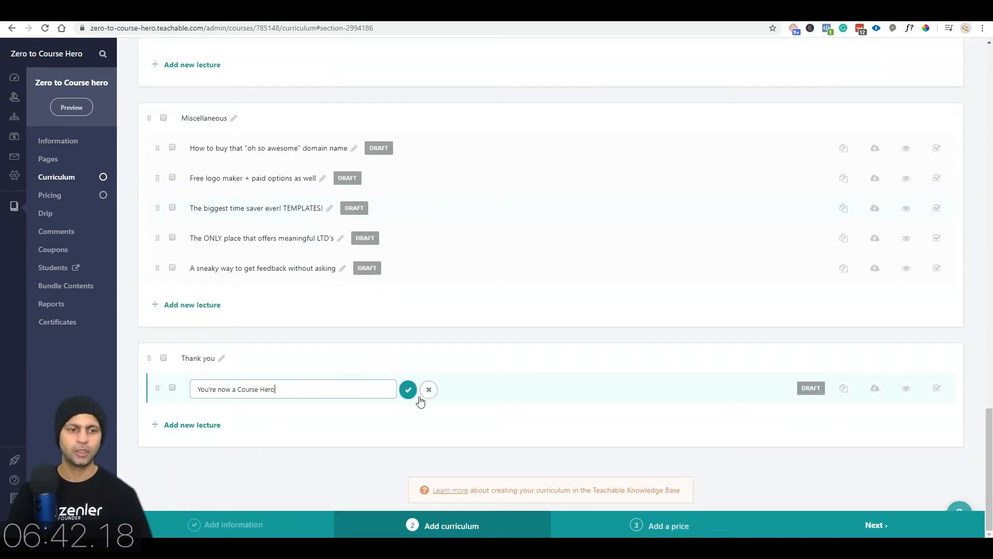
left_click(406, 391)
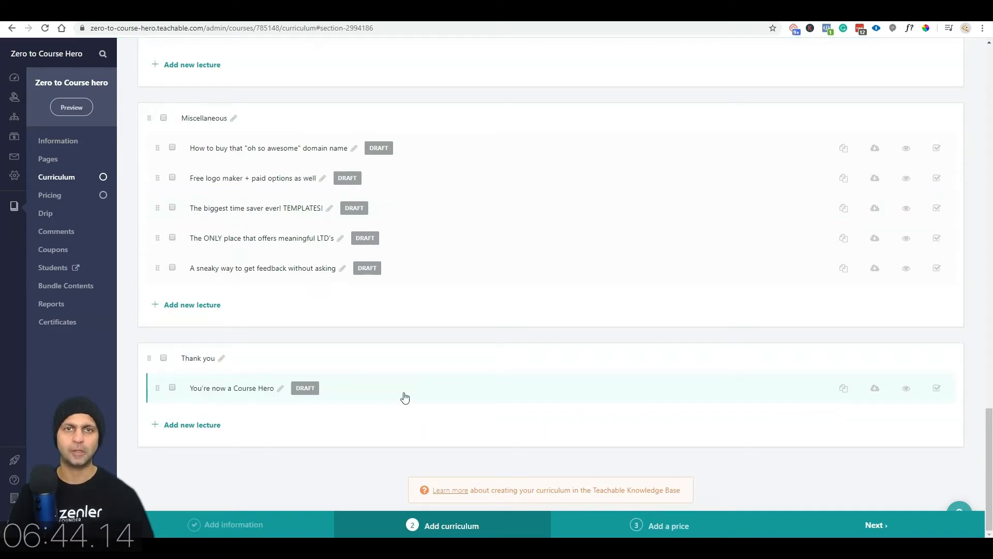
Step: Delete the stray New Lecture from the Email Marketing section
scroll(405, 397, "up", 6)
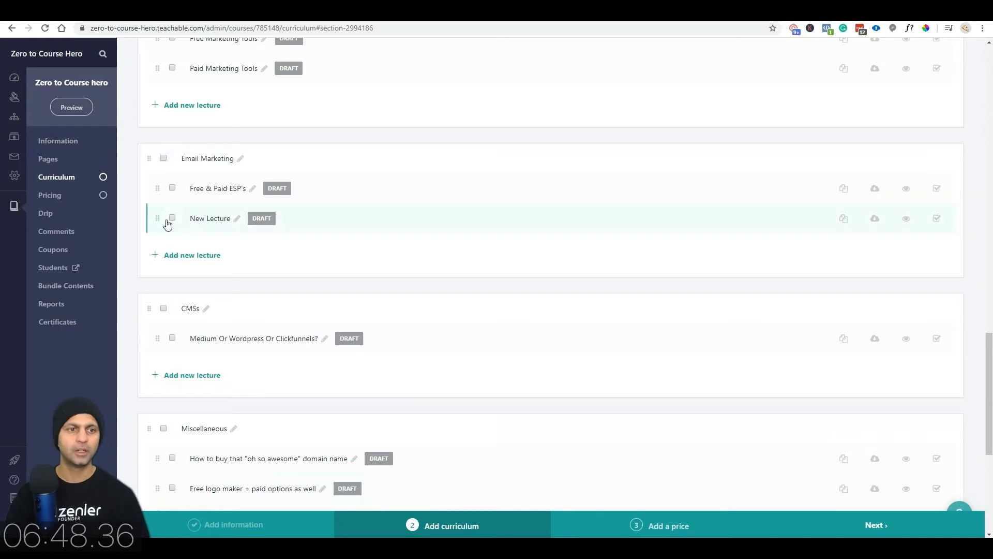
left_click(173, 219)
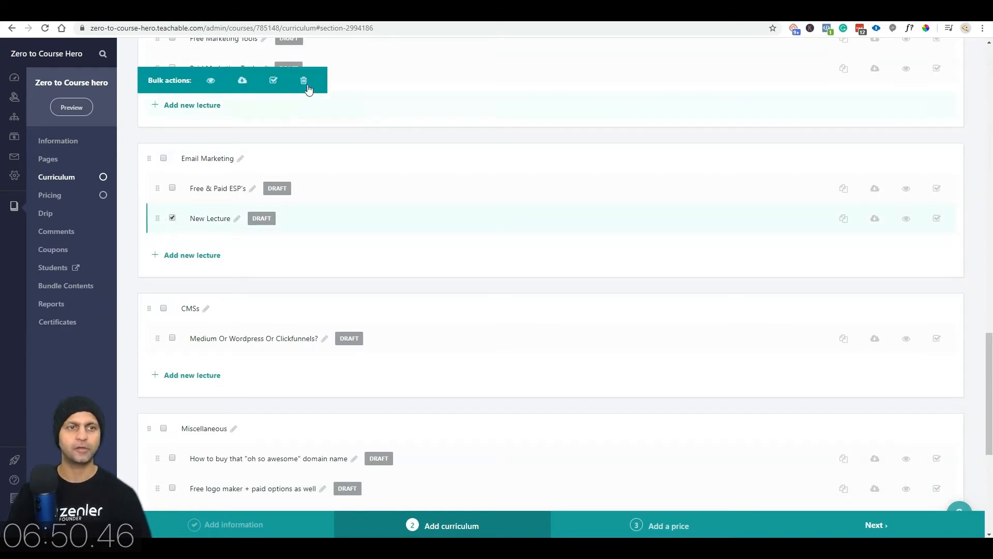
left_click(304, 81)
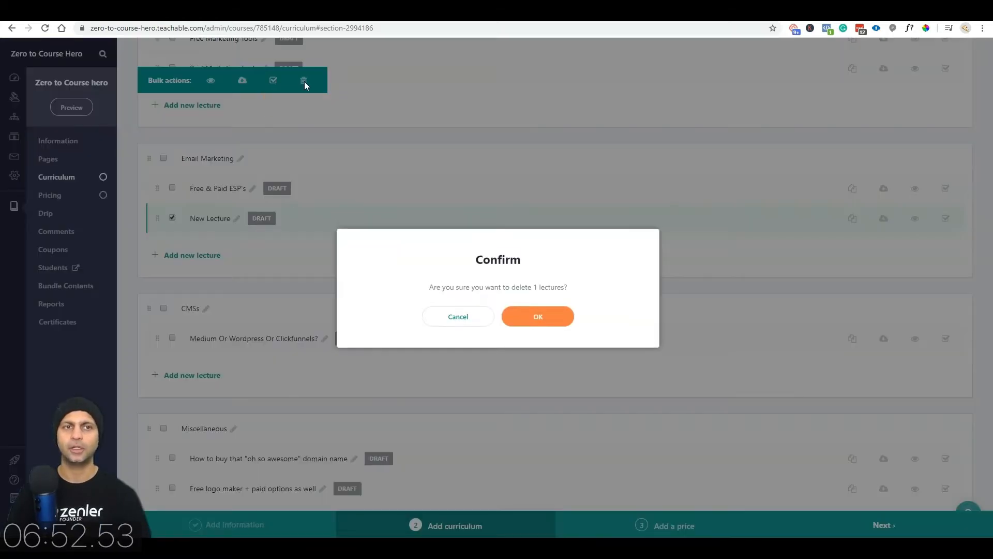
left_click(536, 313)
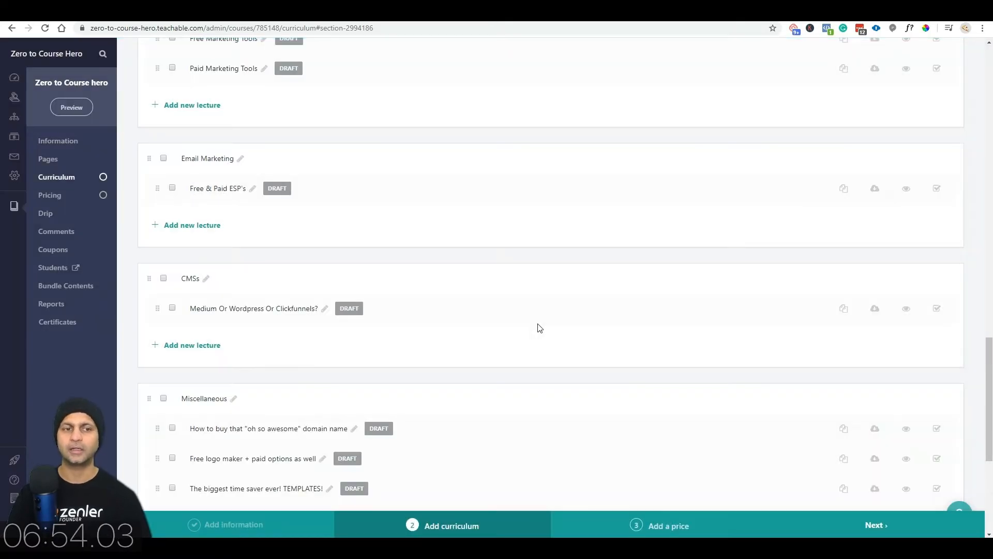
scroll(539, 328, "down", 5)
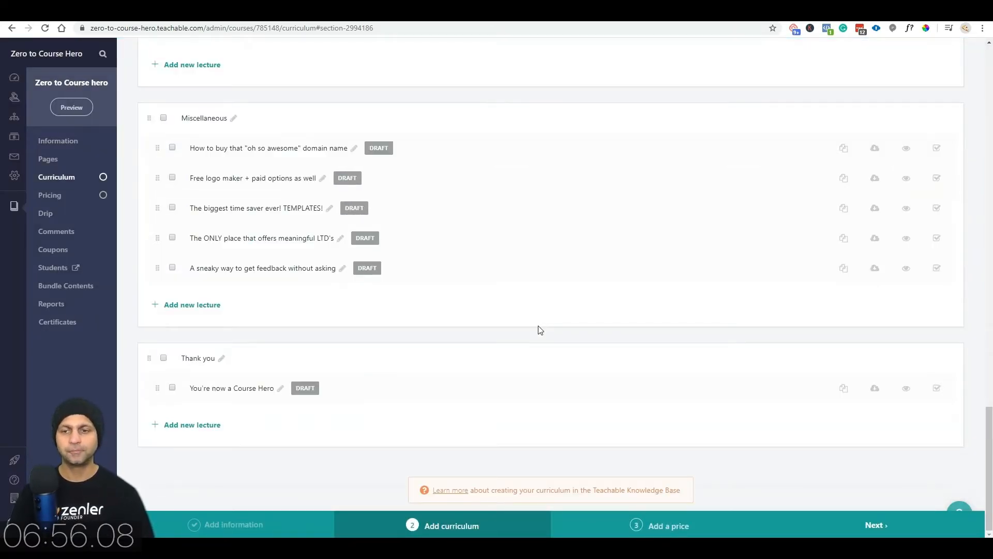
scroll(540, 330, "up", 20)
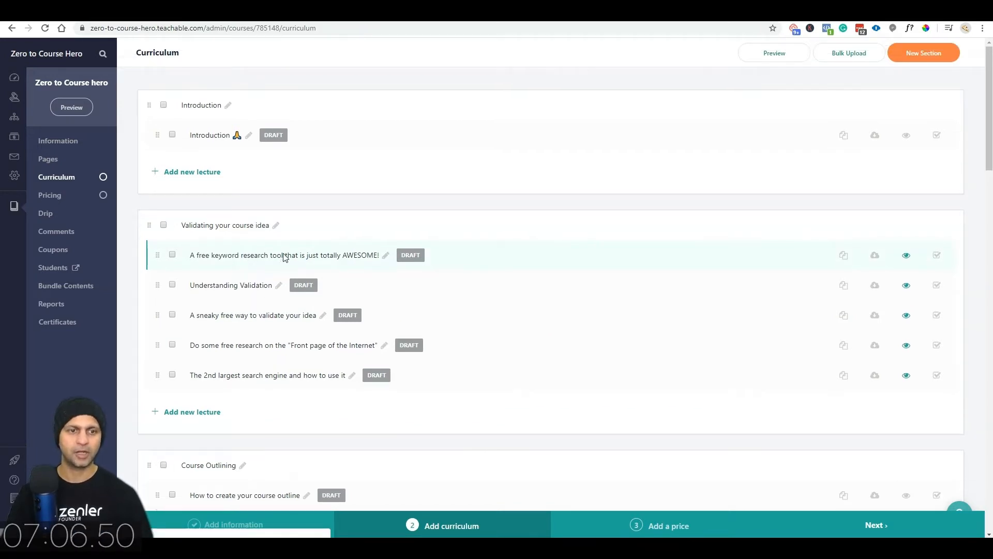
Step: Upload Podcast Announcement in Course.pdf to the keyword research tool lecture, leaving comments off
left_click(284, 257)
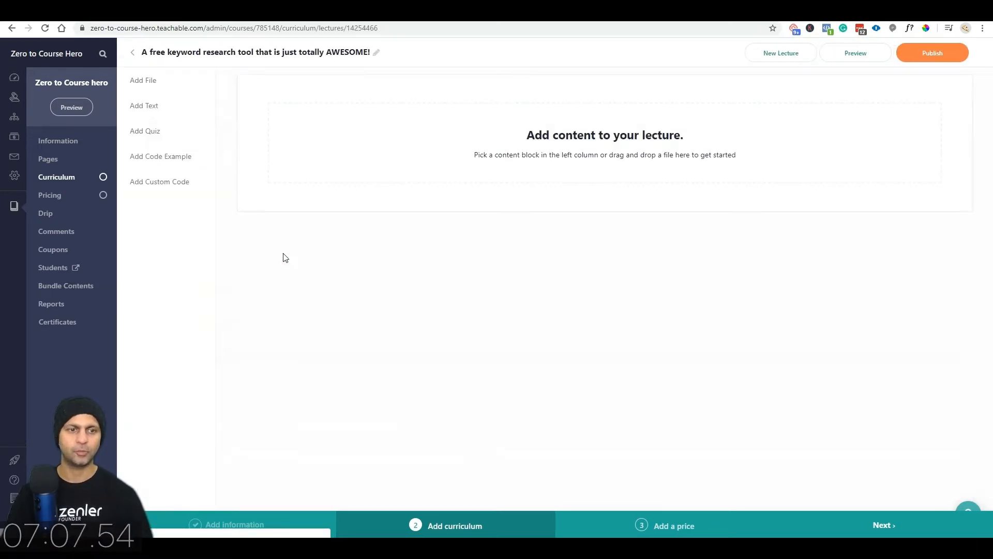
left_click(156, 83)
left_click(692, 172)
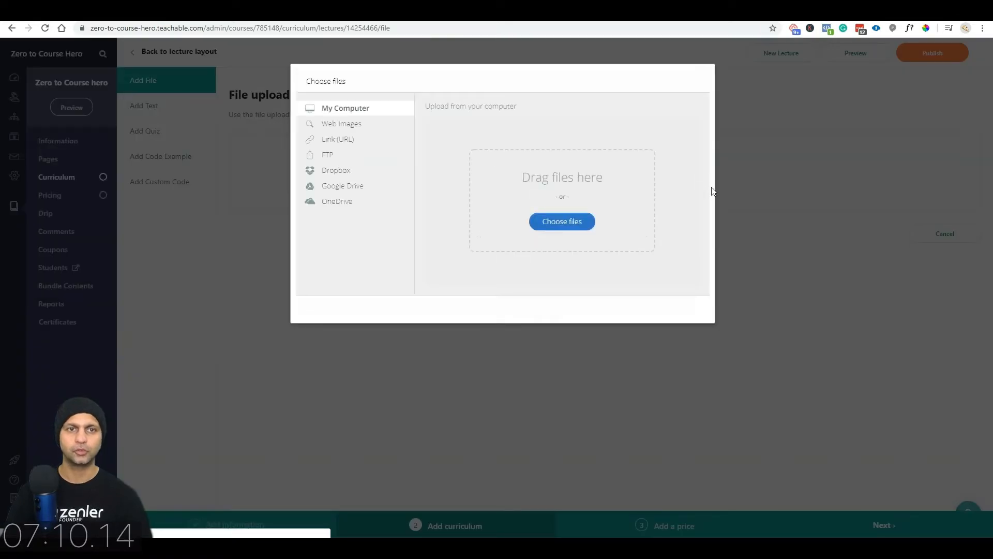
left_click(562, 221)
left_click(679, 194)
left_click(731, 437)
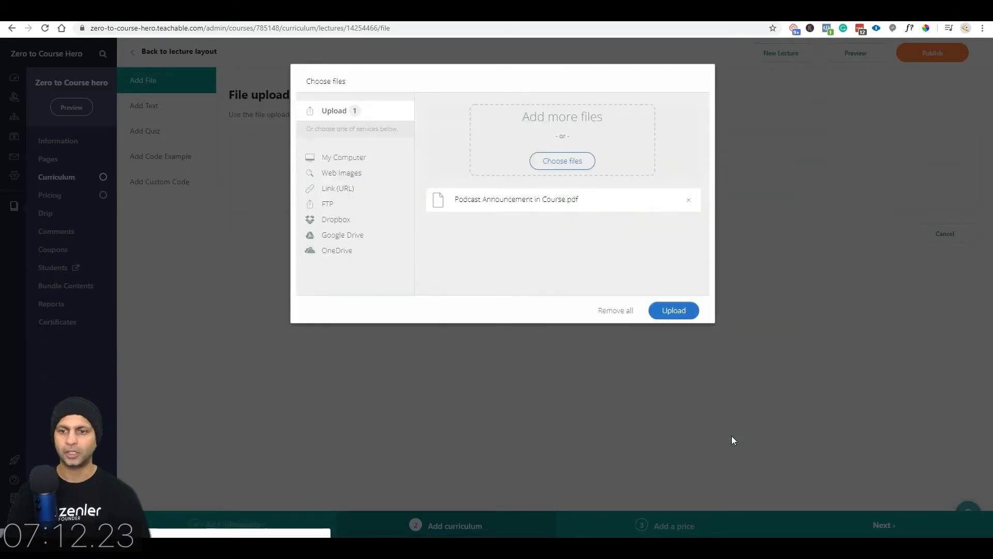
left_click(692, 313)
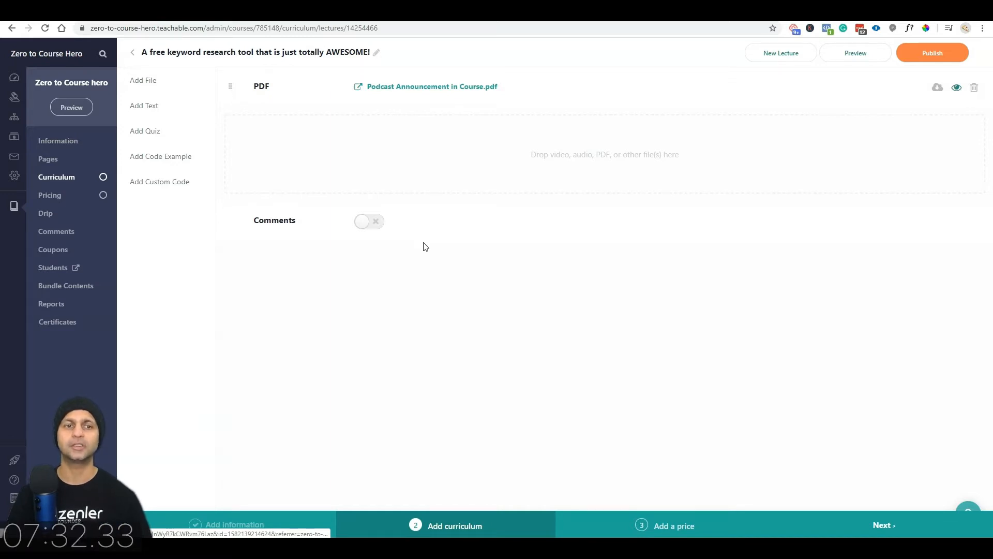
left_click(369, 222)
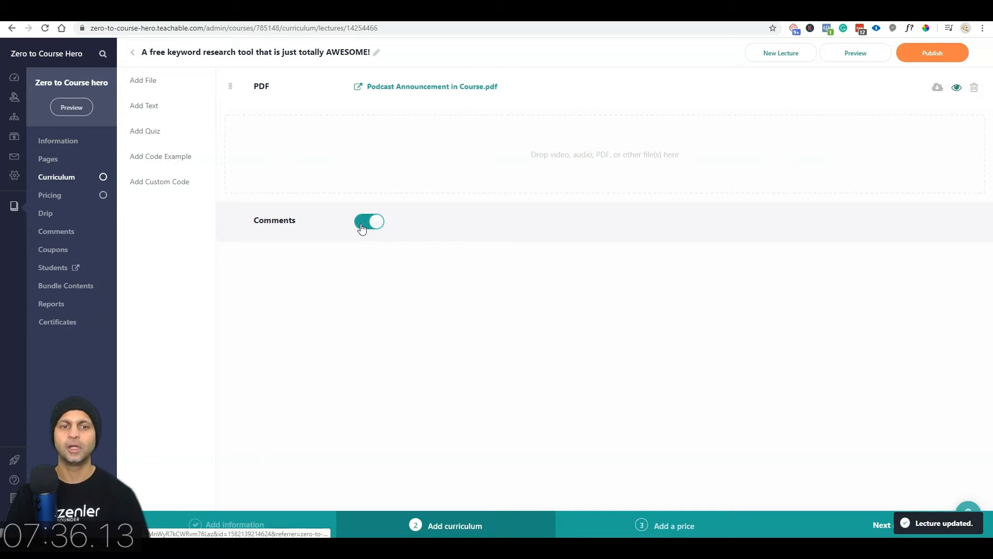
left_click(361, 227)
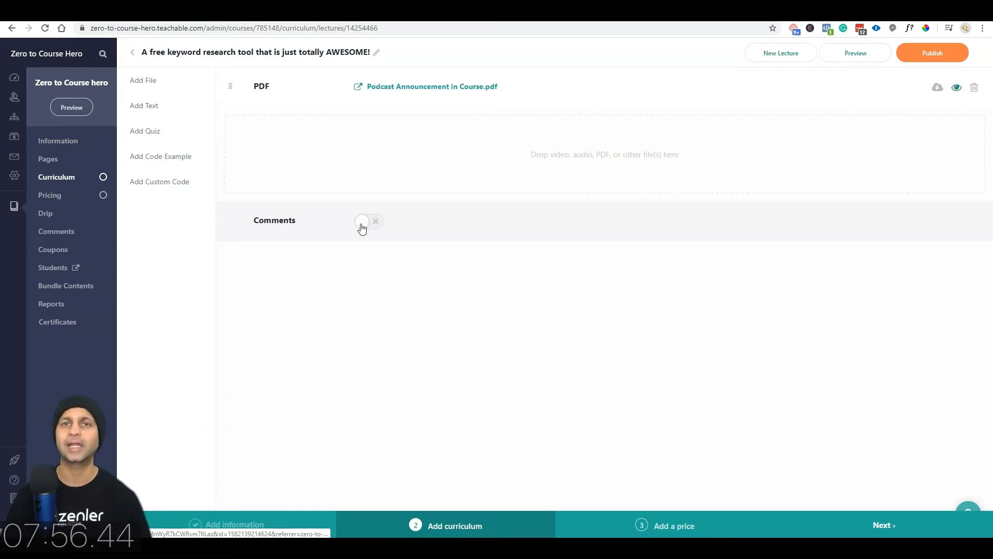
Step: Open the Test your knowledge lecture from the curriculum and start a quiz
left_click(133, 52)
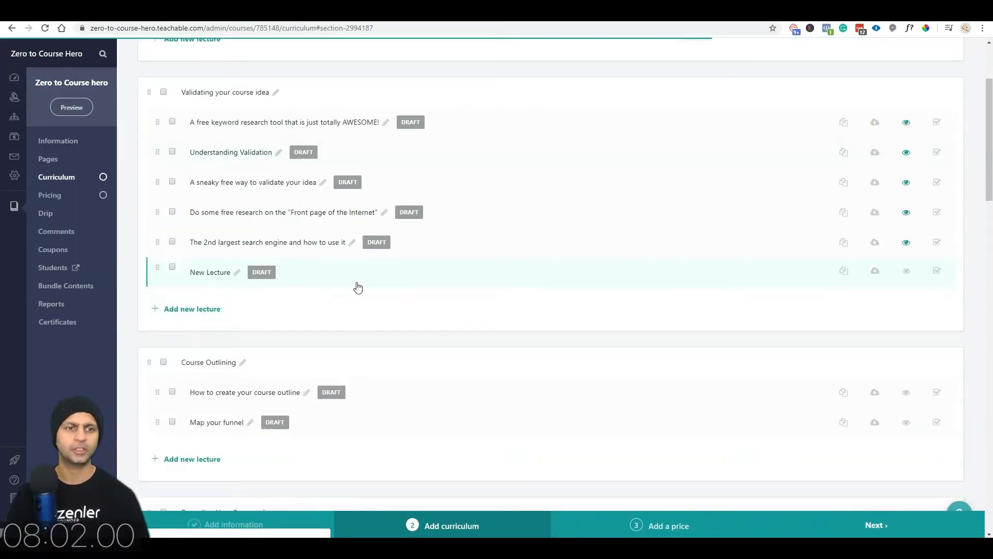
left_click(213, 273)
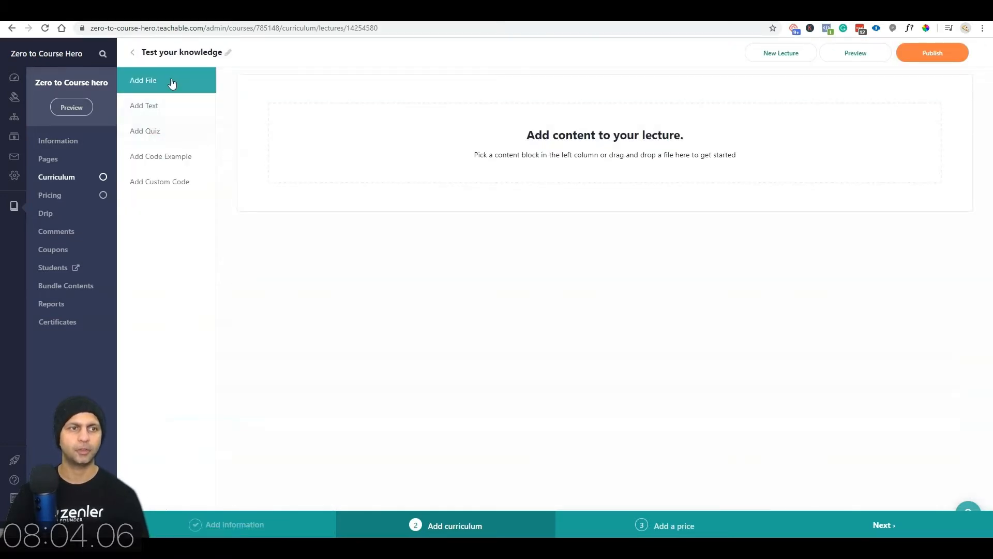
left_click(150, 133)
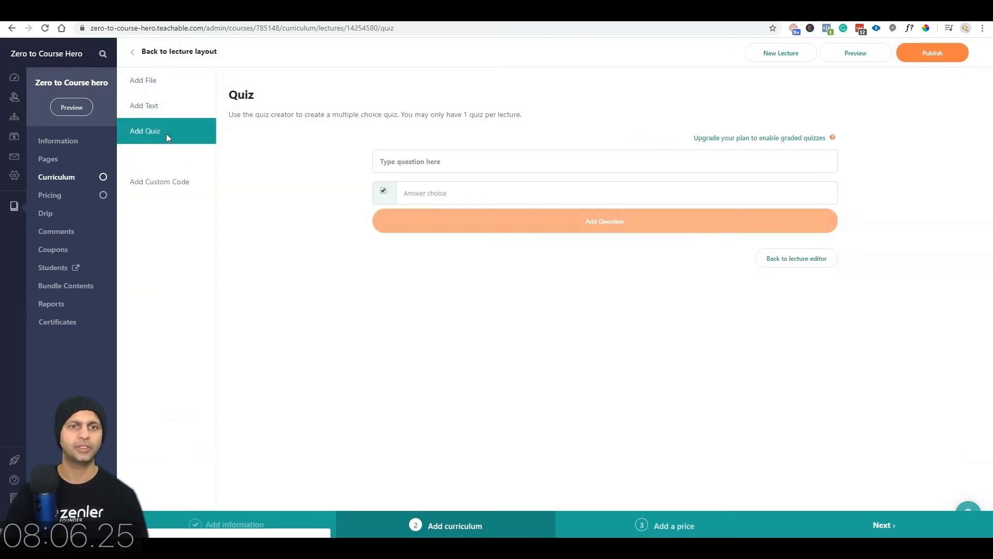
Step: Draft a trial question 'Do you like this course' with answers, then discard it
left_click(438, 162)
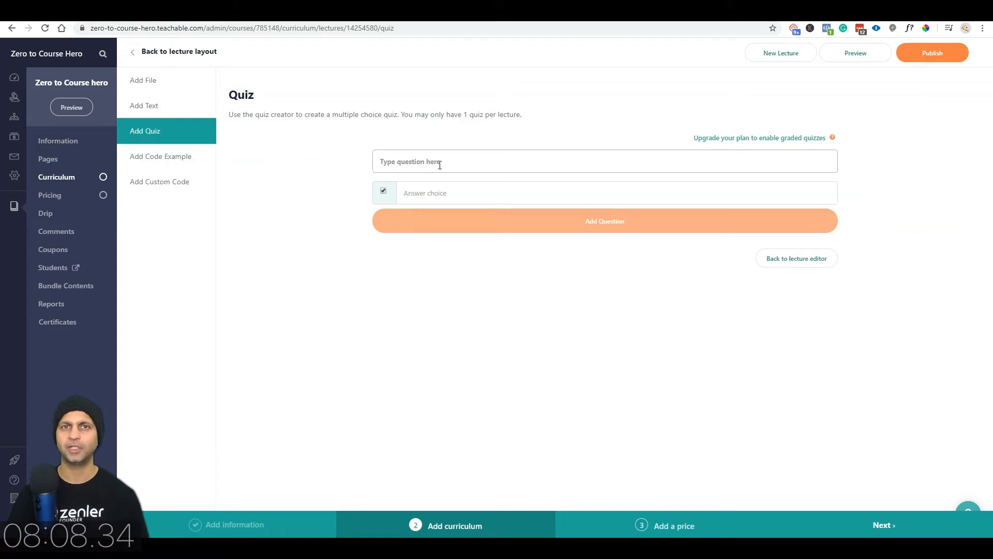
type("Do you like this course")
left_click(456, 193)
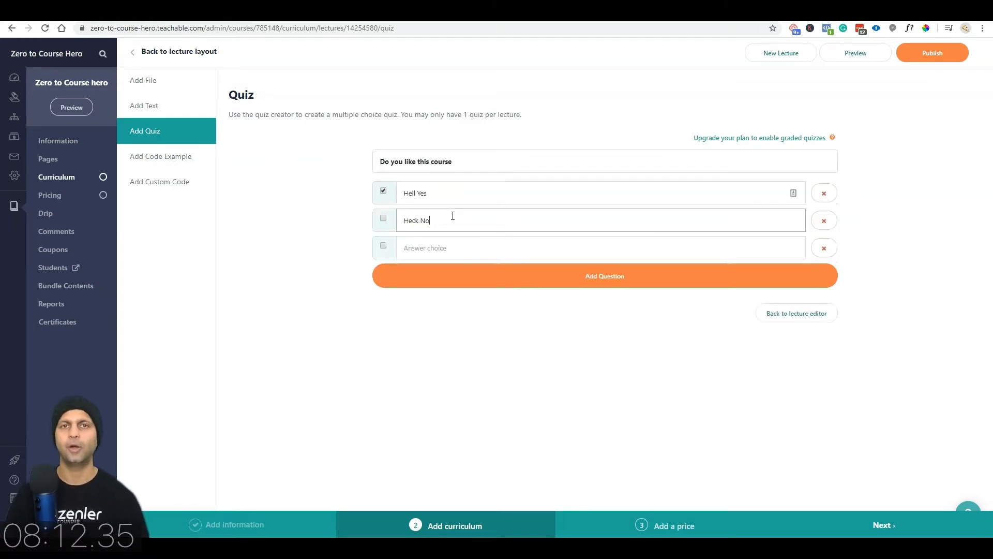
left_click(383, 219)
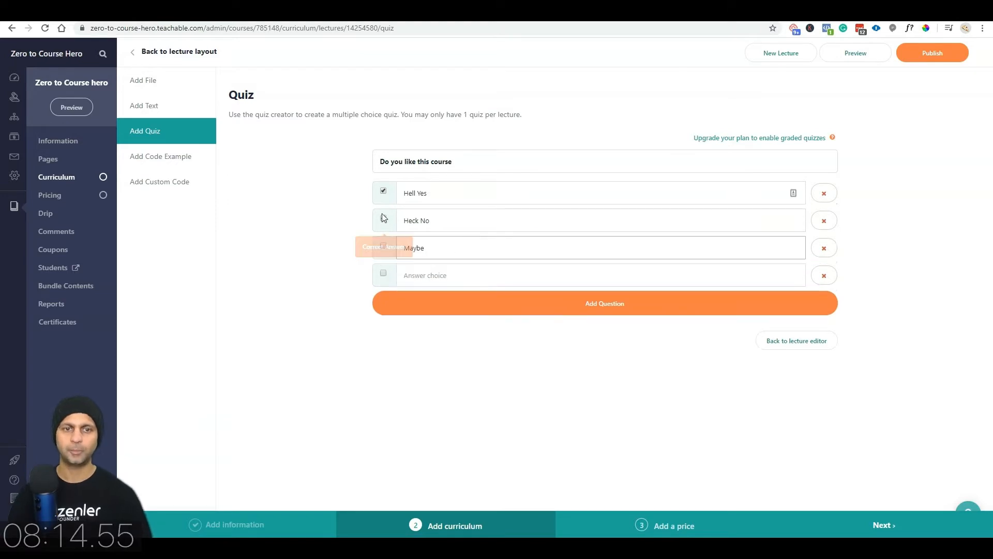
left_click(384, 247)
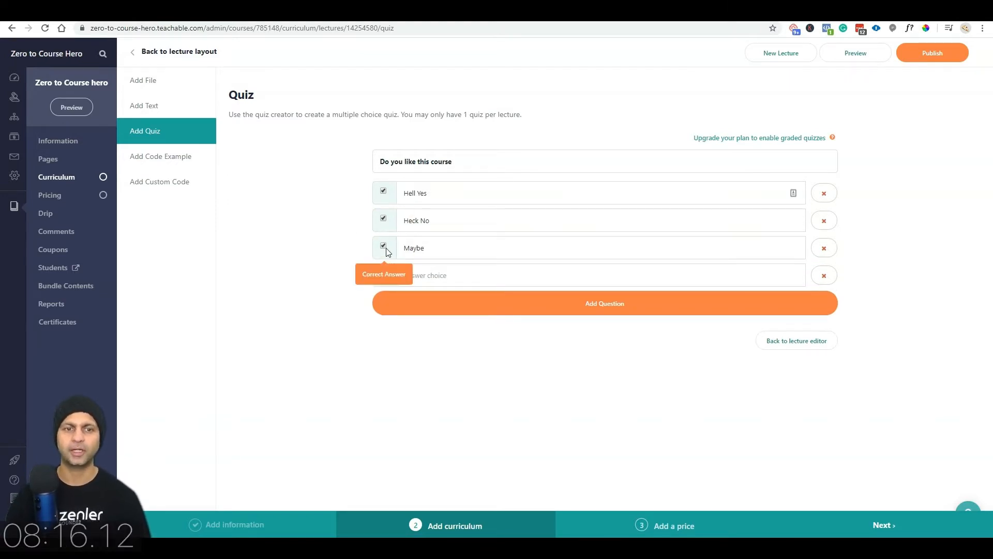
left_click(385, 246)
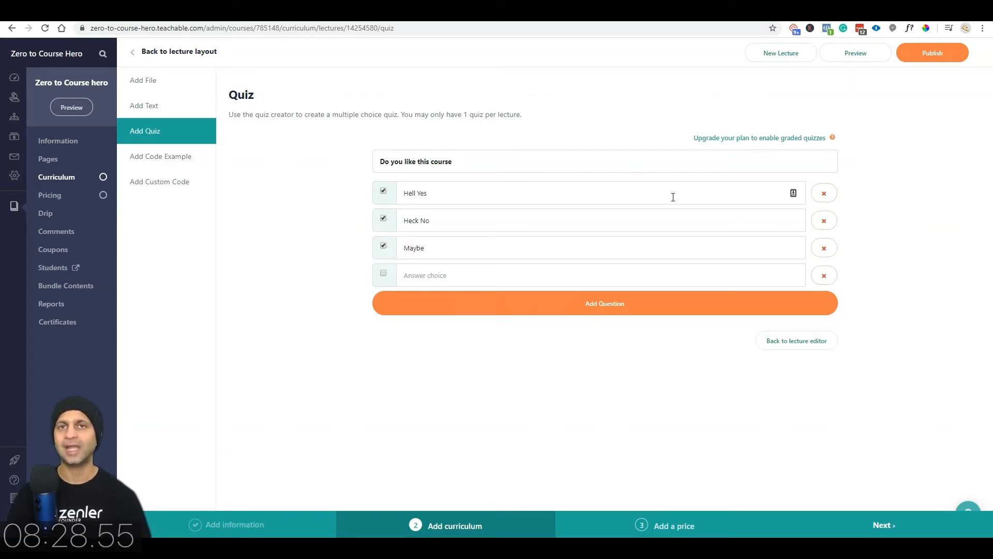
left_click(383, 220)
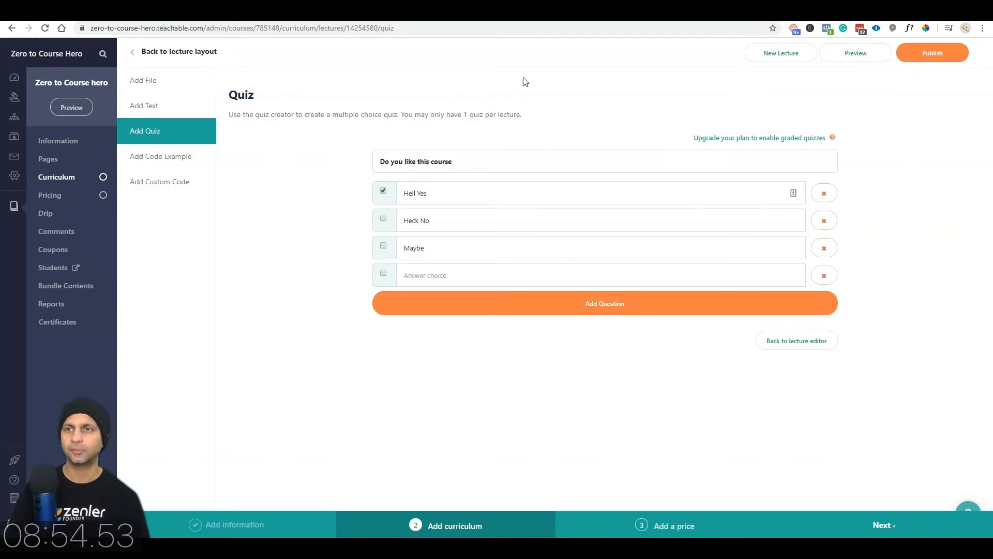
left_click(794, 343)
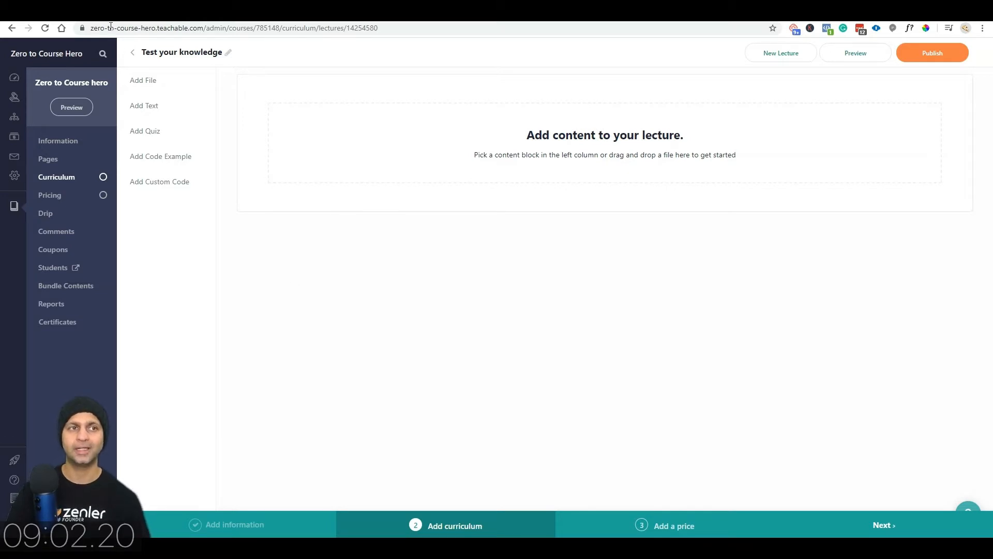
Step: Upload Cover image.jpg to the Test your knowledge lecture and begin a new quiz question
left_click(152, 90)
left_click(680, 180)
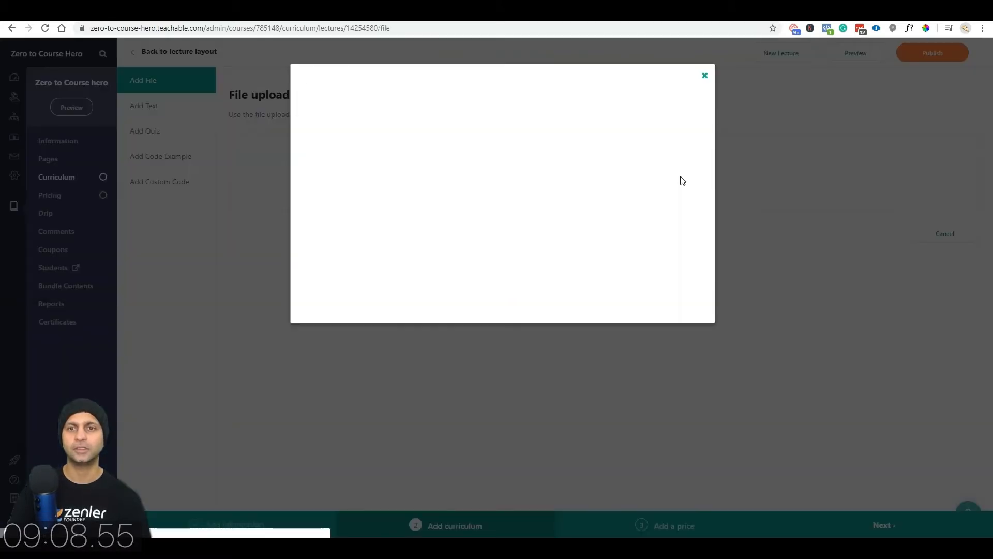
left_click(557, 221)
left_click(458, 181)
left_click(733, 435)
left_click(674, 309)
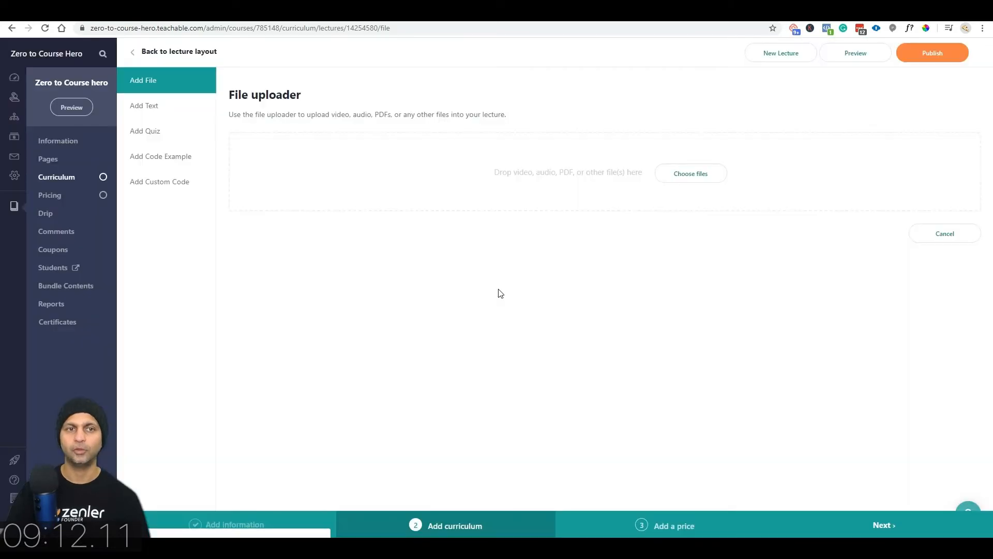
left_click(153, 132)
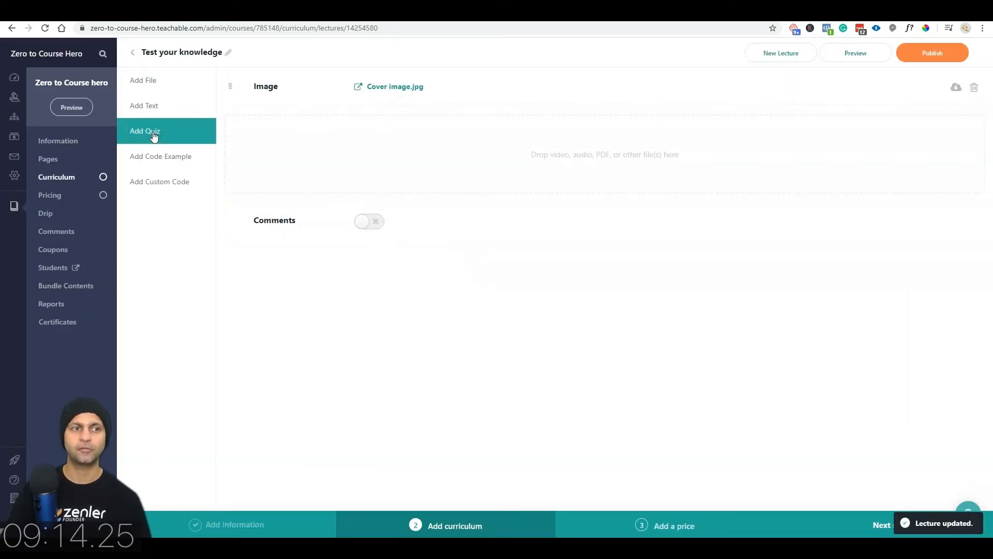
left_click(453, 161)
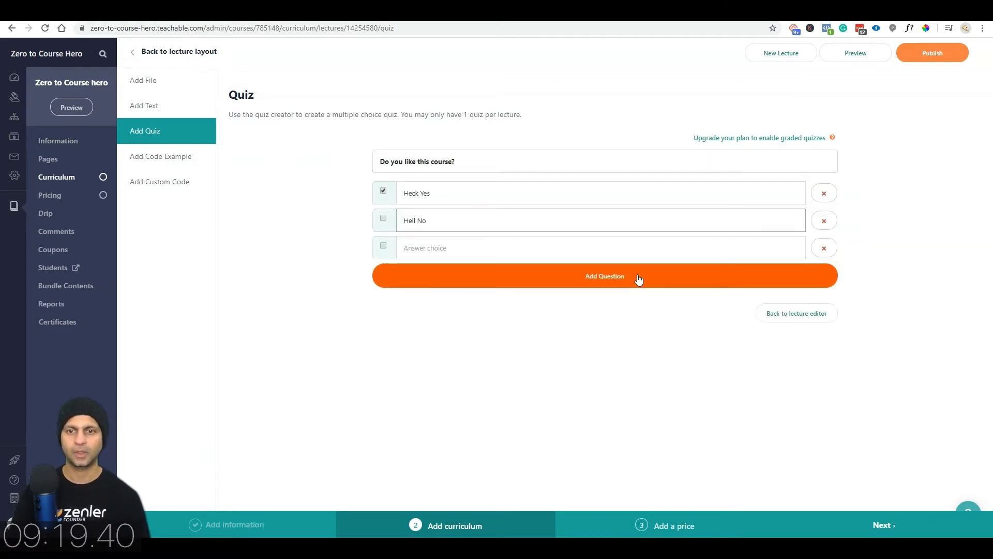
Step: Add the 'Do you like this course?' question and return to the lecture page
left_click(638, 277)
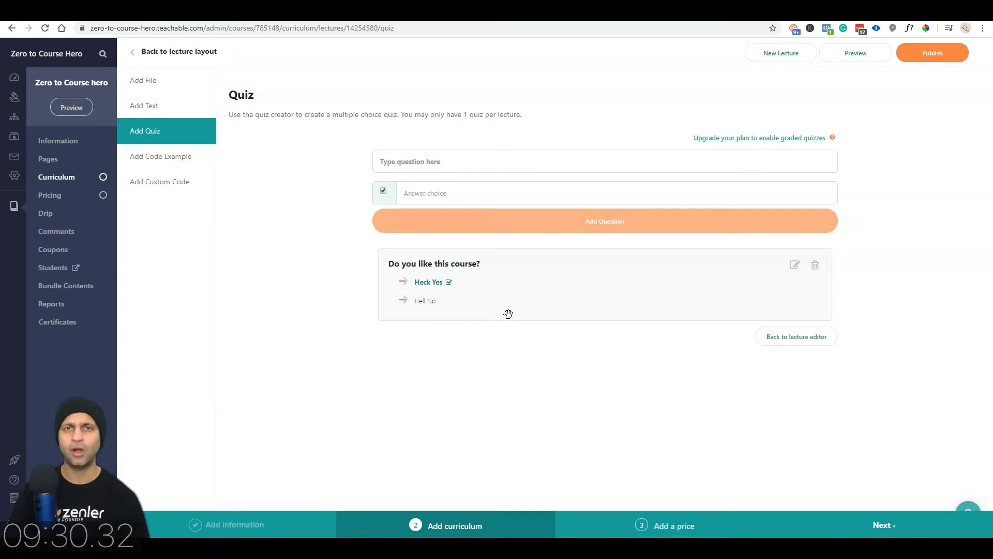
left_click(155, 52)
left_click(166, 47)
Step: Go back to the curriculum, review the sections, and select the Introduction section
left_click(133, 54)
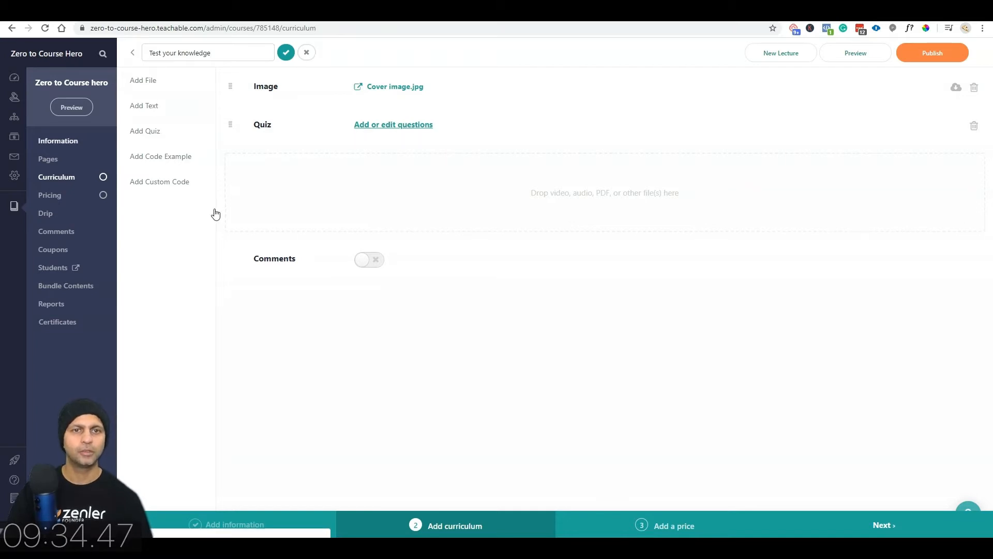
scroll(439, 310, "up", 3)
scroll(439, 311, "down", 15)
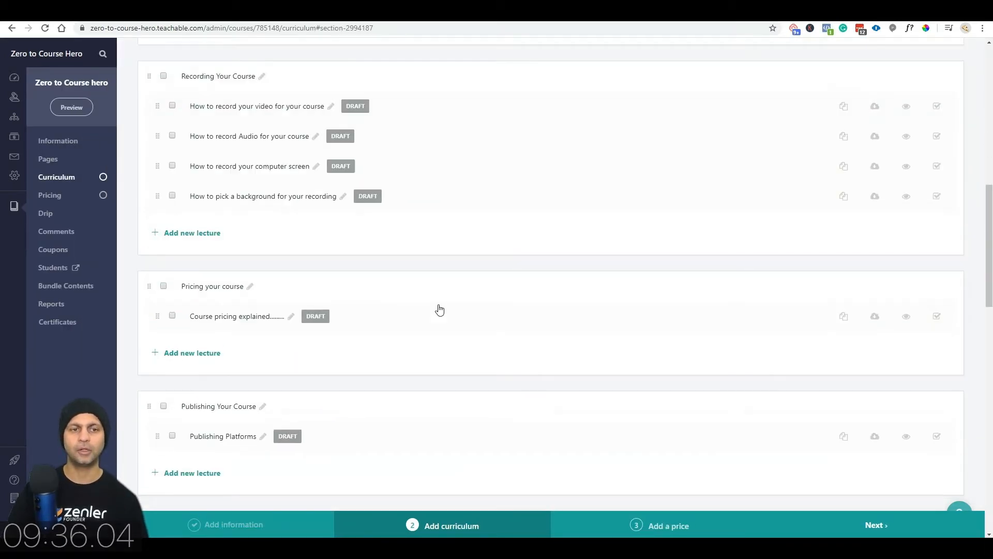
scroll(442, 308, "down", 6)
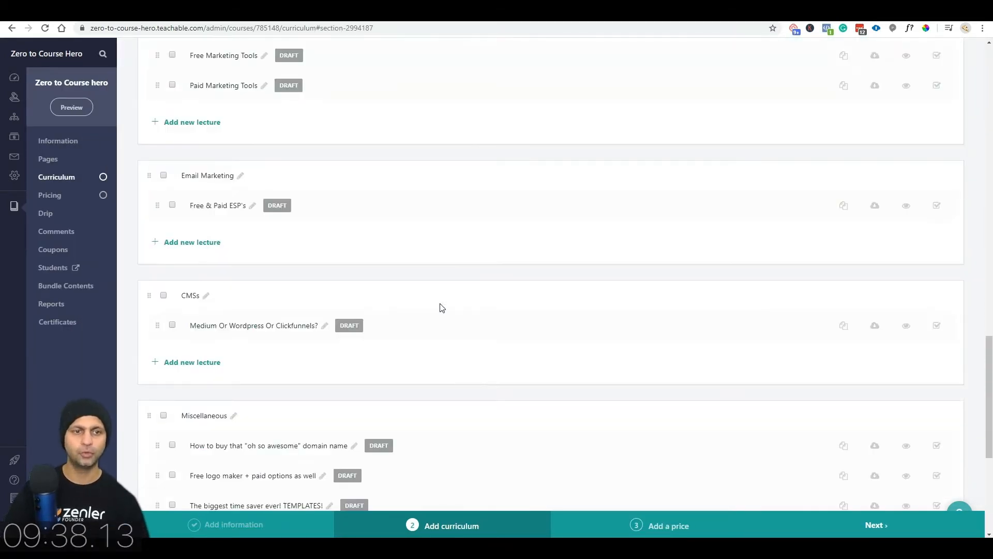
scroll(442, 308, "down", 6)
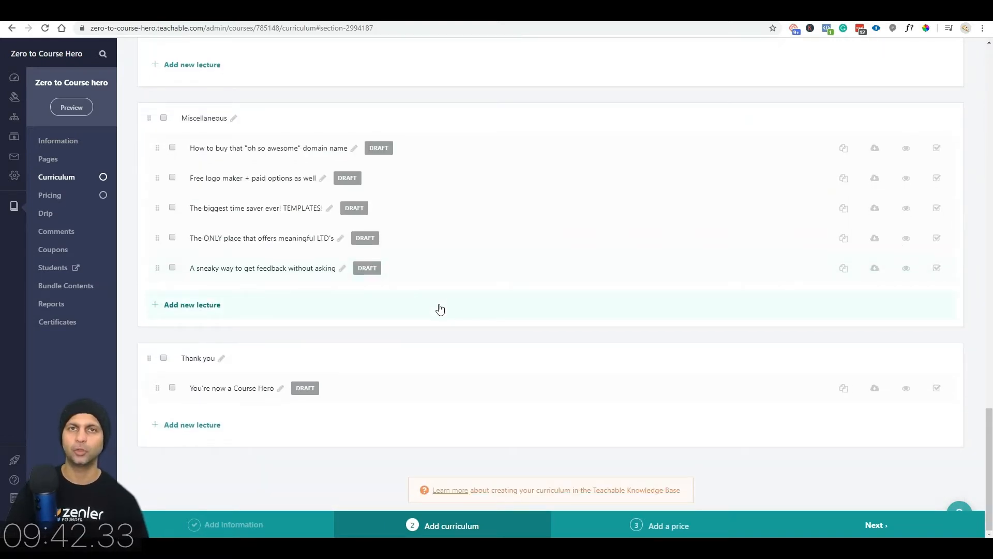
scroll(440, 309, "up", 20)
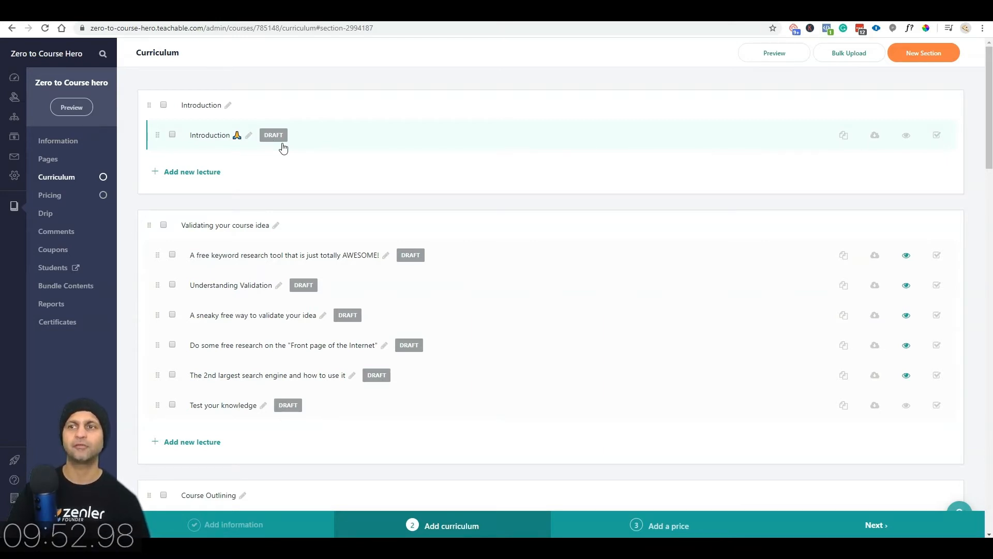
left_click(164, 106)
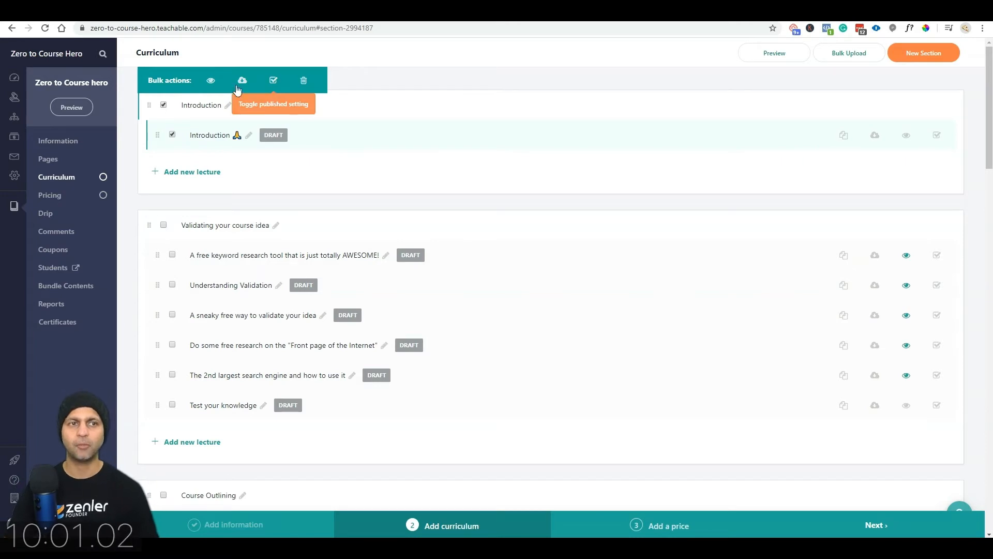
Step: Publish the Introduction, Validating your course idea, Course Outlining and Recording Your Course lectures
left_click(273, 80)
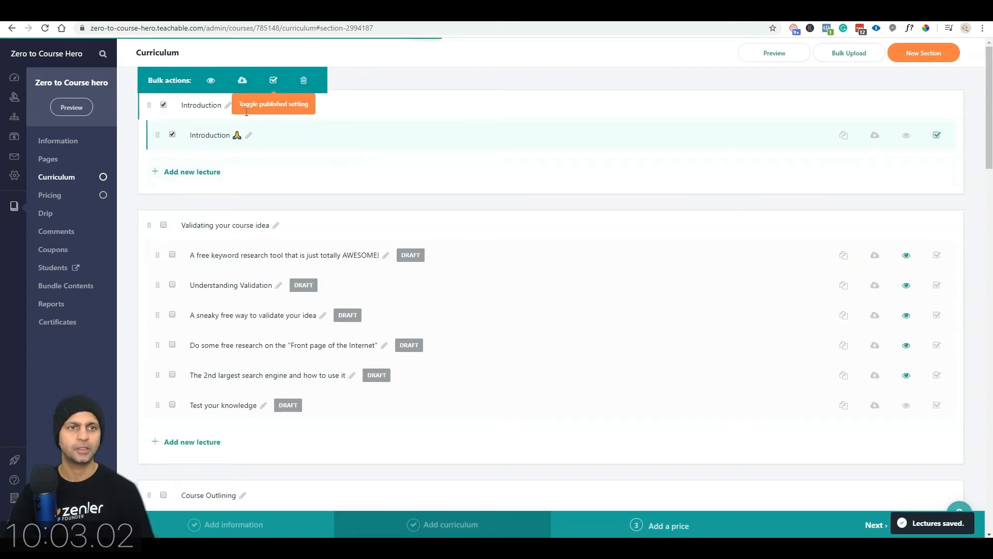
left_click(163, 225)
left_click(273, 81)
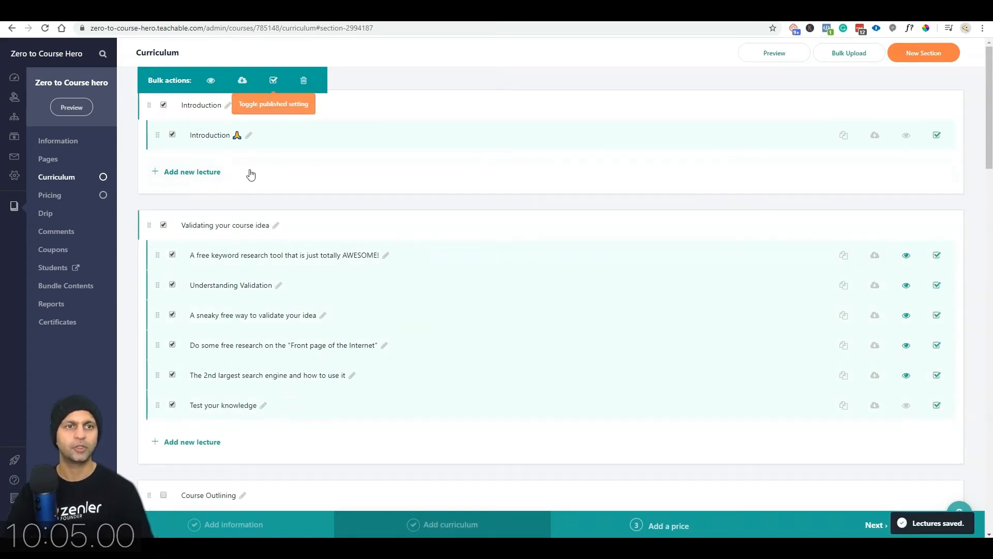
scroll(244, 285, "down", 5)
left_click(164, 236)
left_click(274, 80)
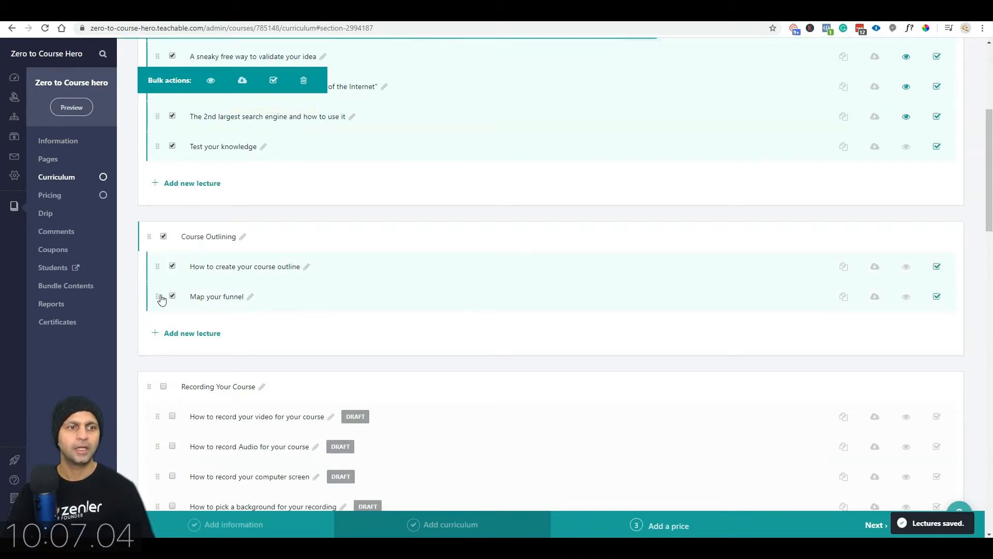
scroll(165, 259, "down", 5)
left_click(164, 128)
left_click(273, 80)
Step: Publish the Pricing, Publishing Your Course, Analytics and Course Marketing lectures
left_click(163, 337)
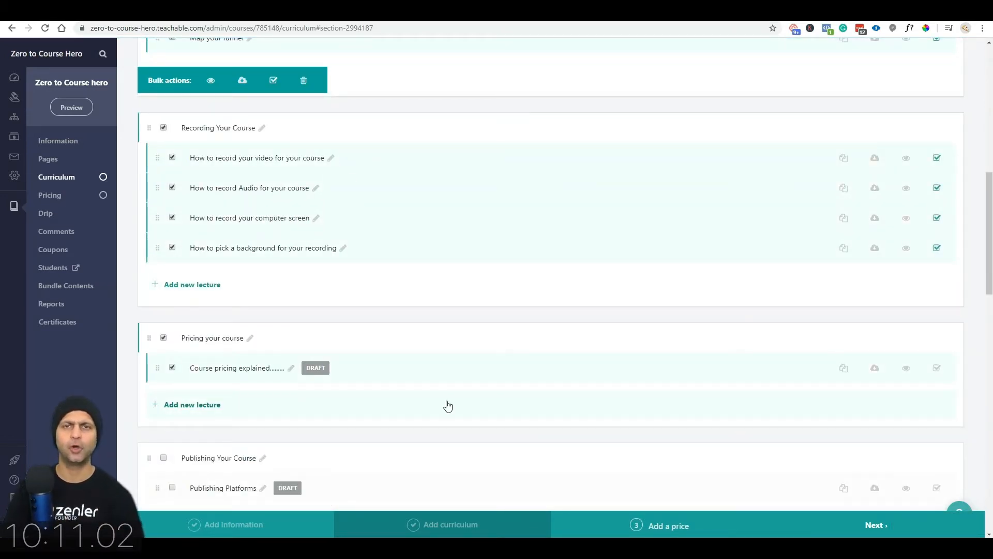
scroll(366, 388, "down", 2)
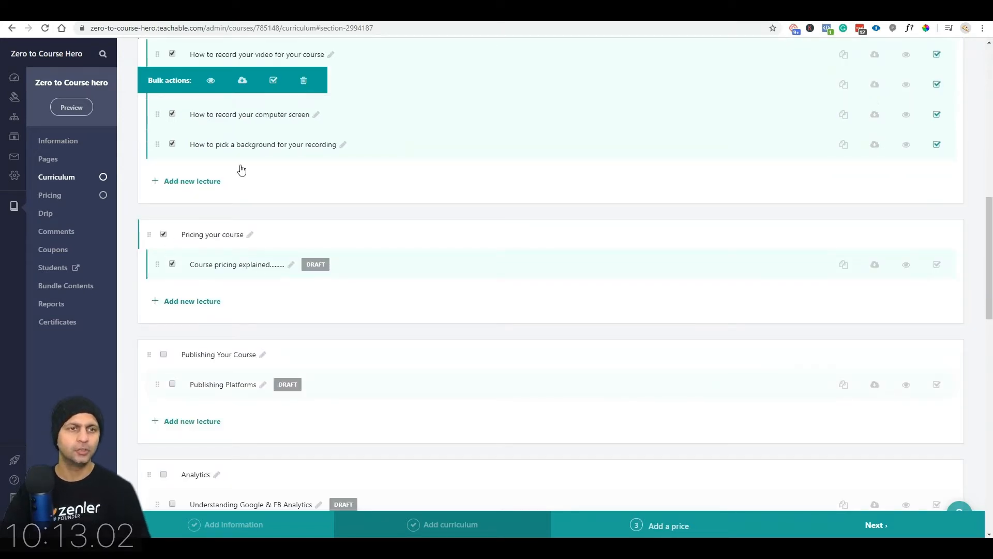
left_click(273, 81)
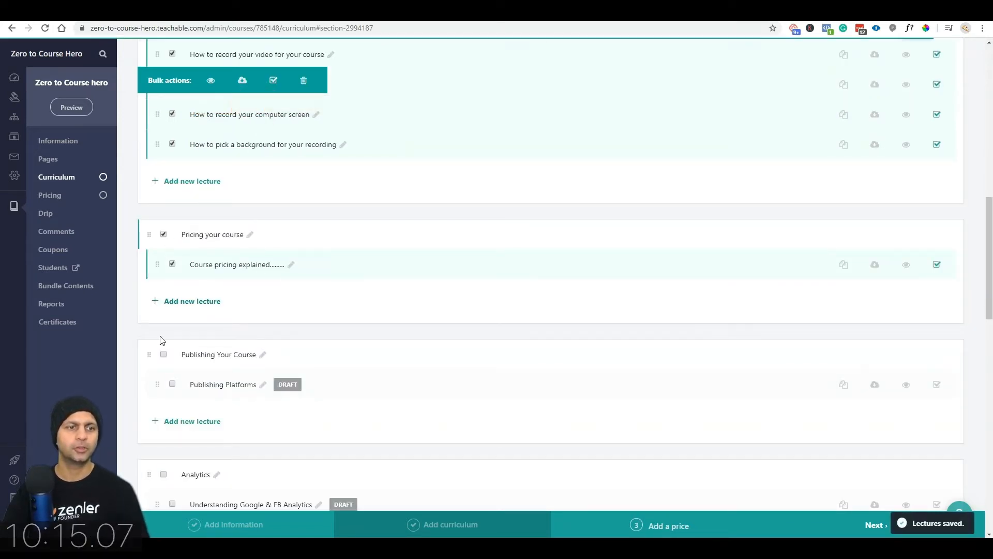
left_click(164, 354)
left_click(273, 80)
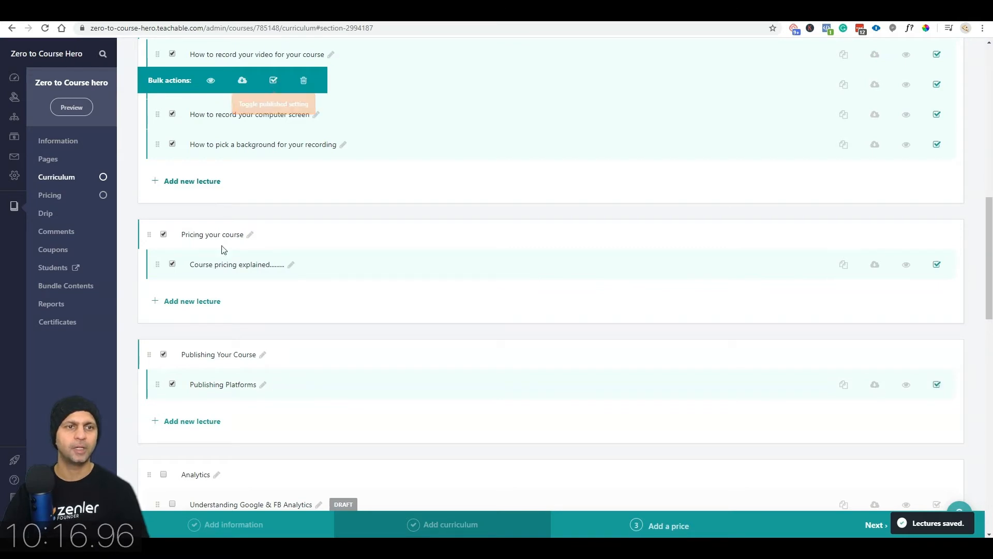
scroll(202, 344, "down", 3)
left_click(163, 319)
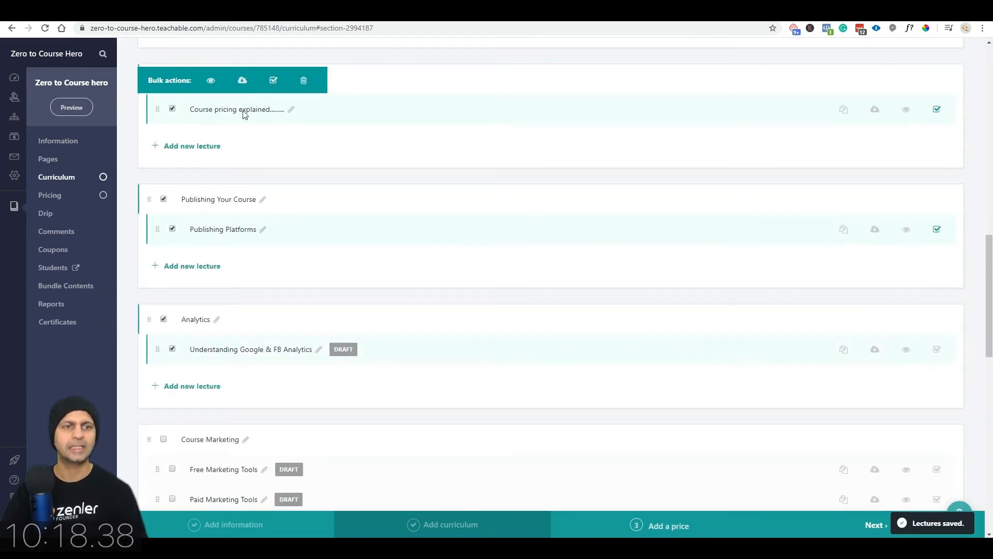
left_click(274, 81)
left_click(163, 439)
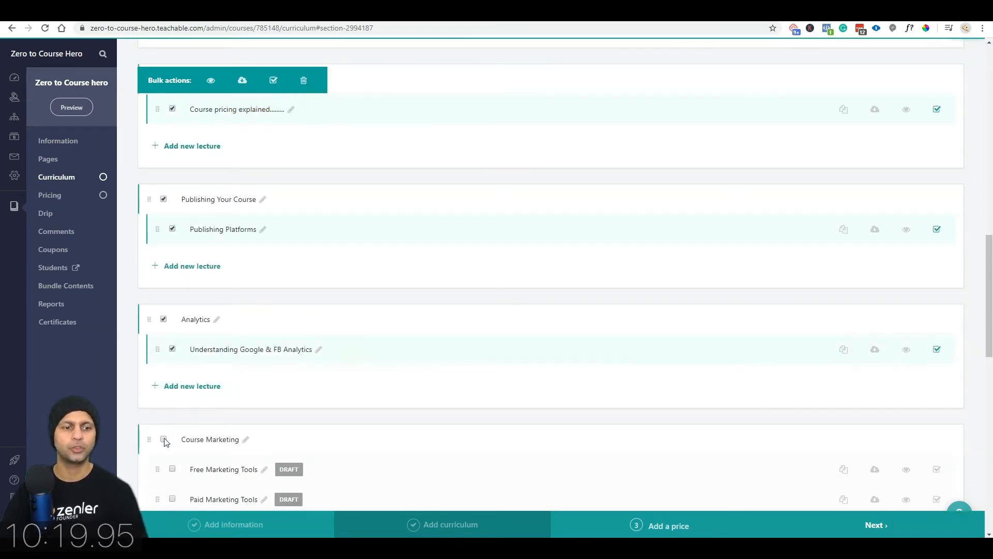
left_click(273, 81)
Step: Publish the Email Marketing, CMSs, Miscellaneous and Thank you lectures
scroll(268, 135, "down", 4)
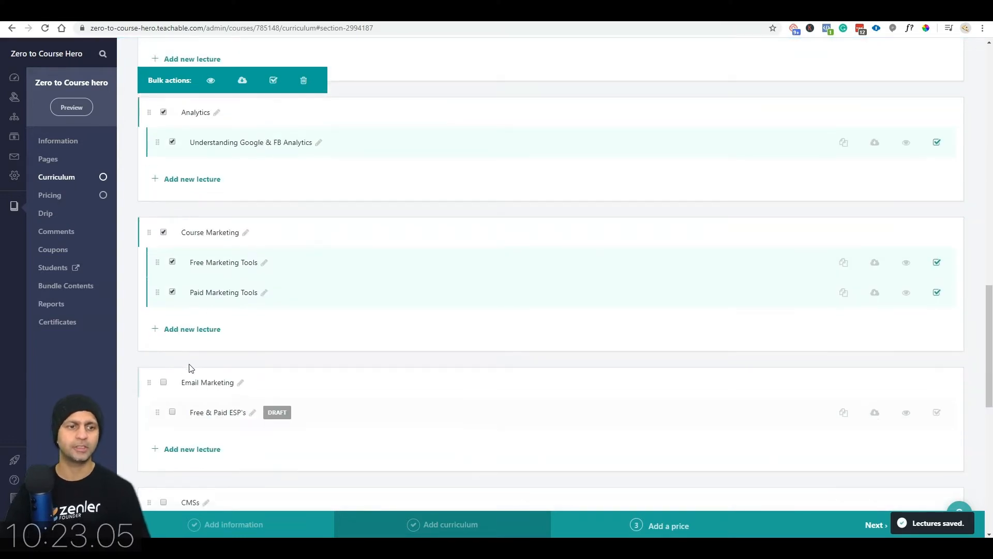
left_click(274, 80)
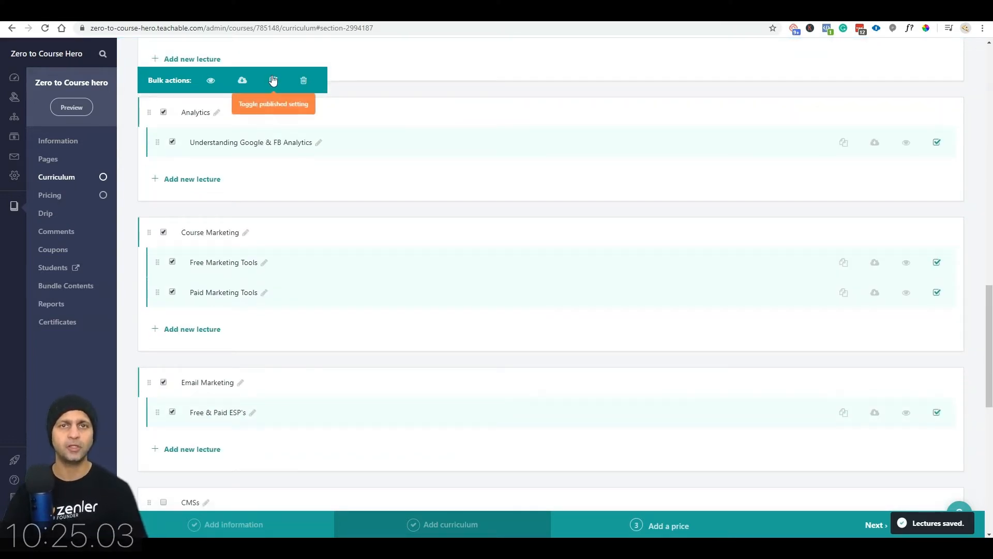
scroll(190, 328, "down", 3)
left_click(163, 347)
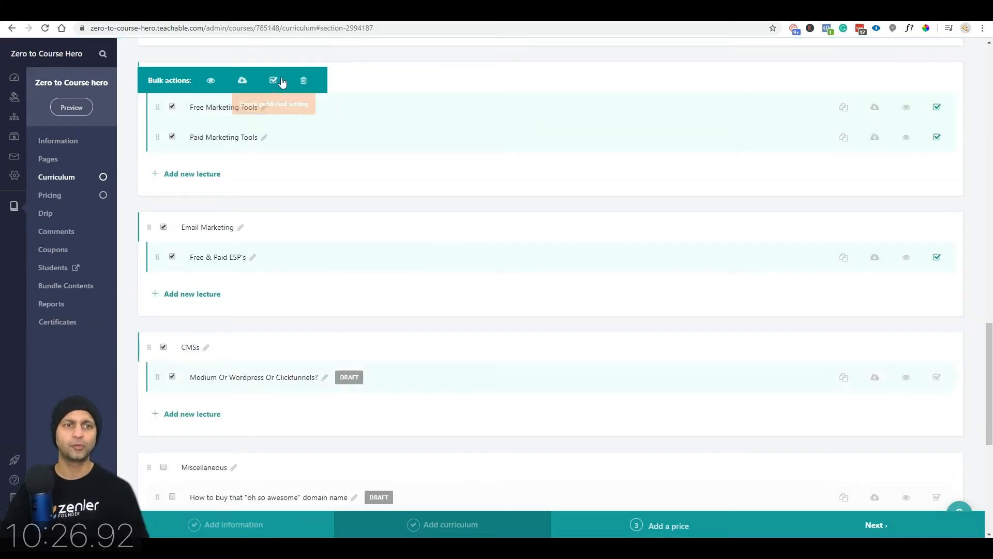
left_click(273, 80)
scroll(176, 357, "down", 4)
left_click(164, 260)
left_click(274, 80)
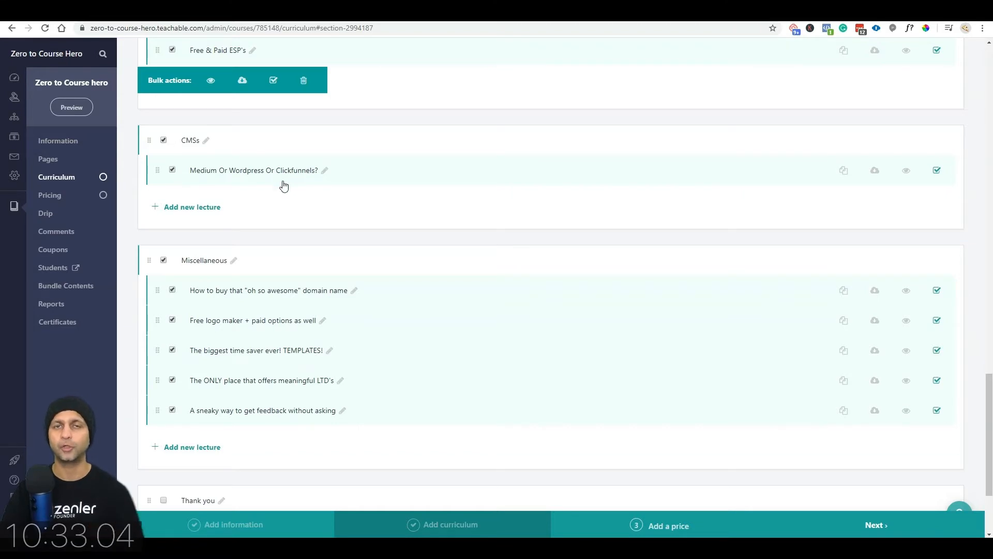
scroll(285, 179, "down", 3)
left_click(164, 358)
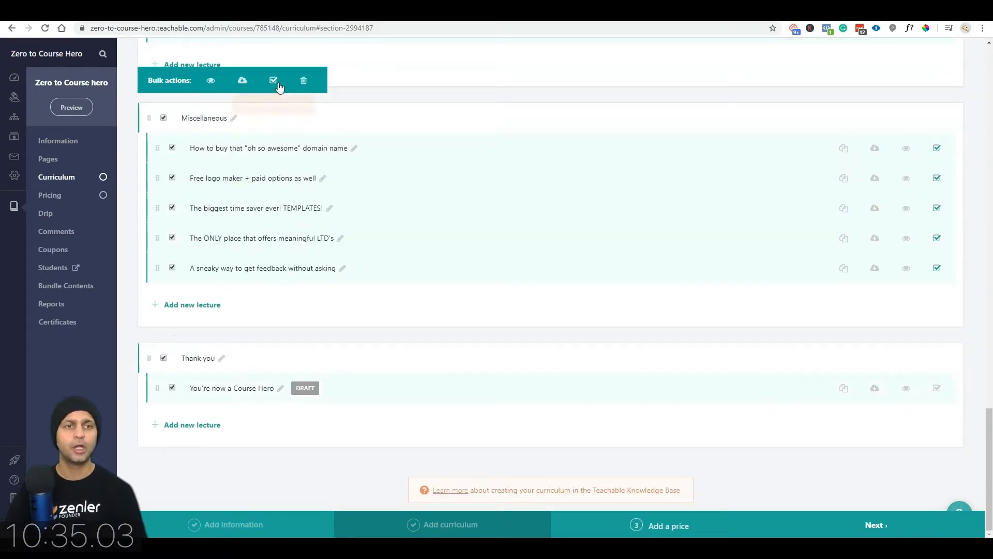
left_click(274, 82)
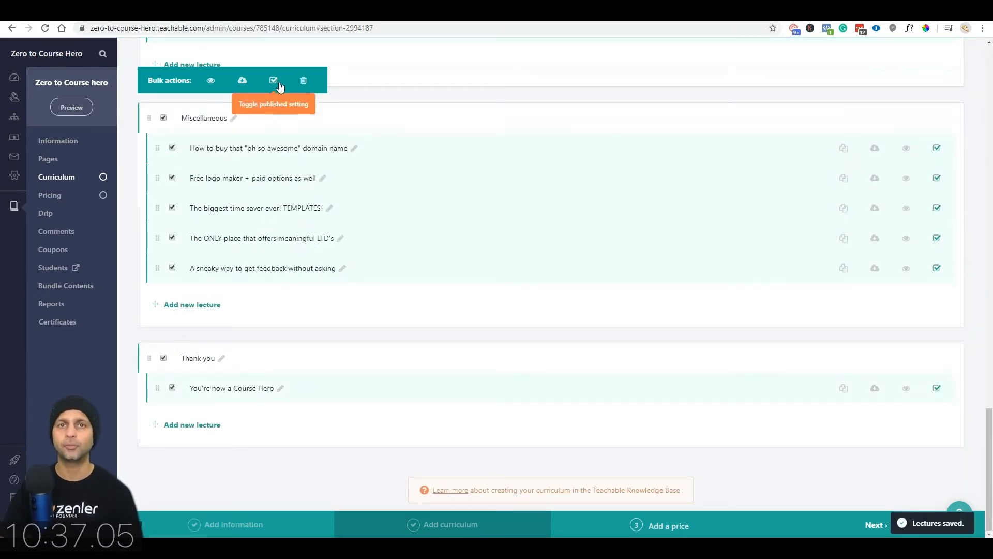
scroll(552, 317, "up", 15)
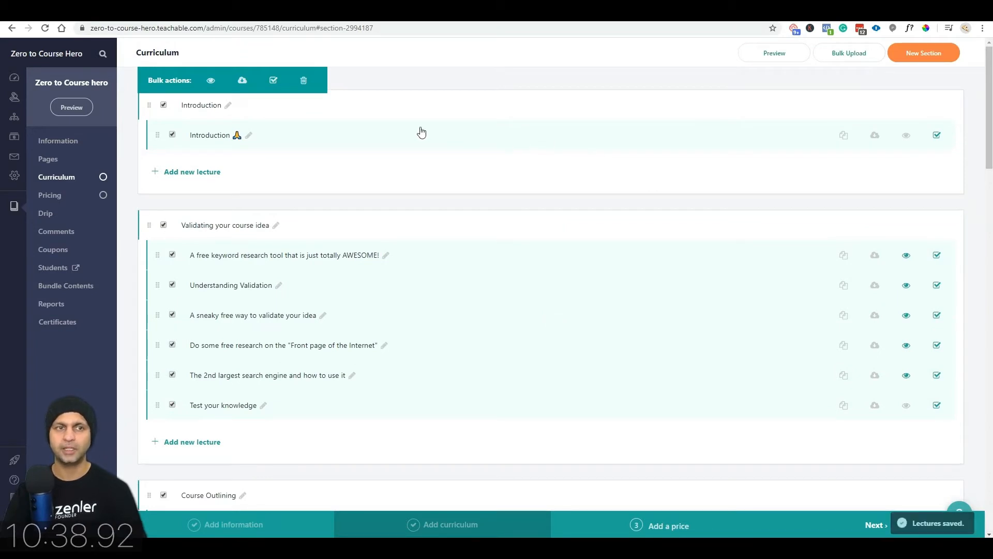
Step: Preview the course as a student and read through the Introduction lecture
left_click(761, 60)
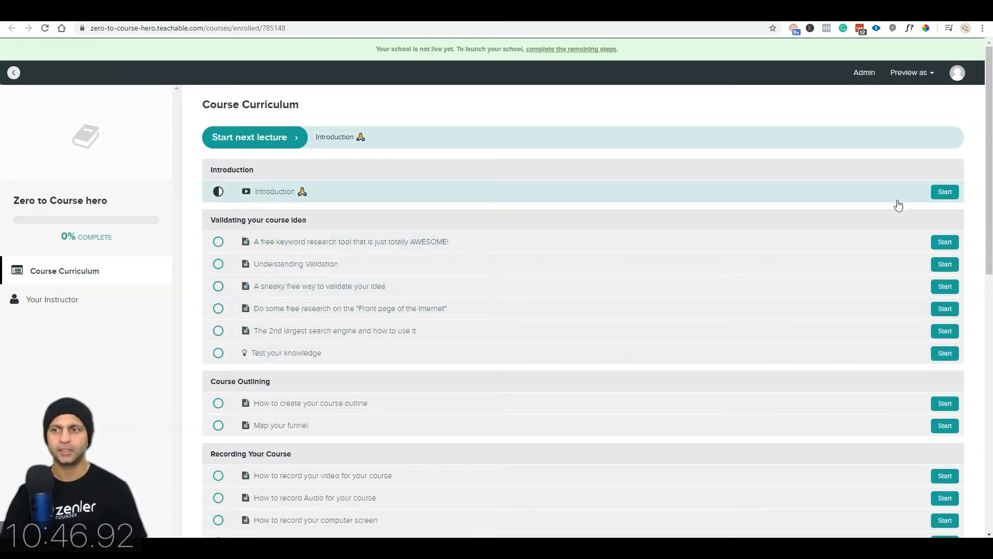
left_click(944, 196)
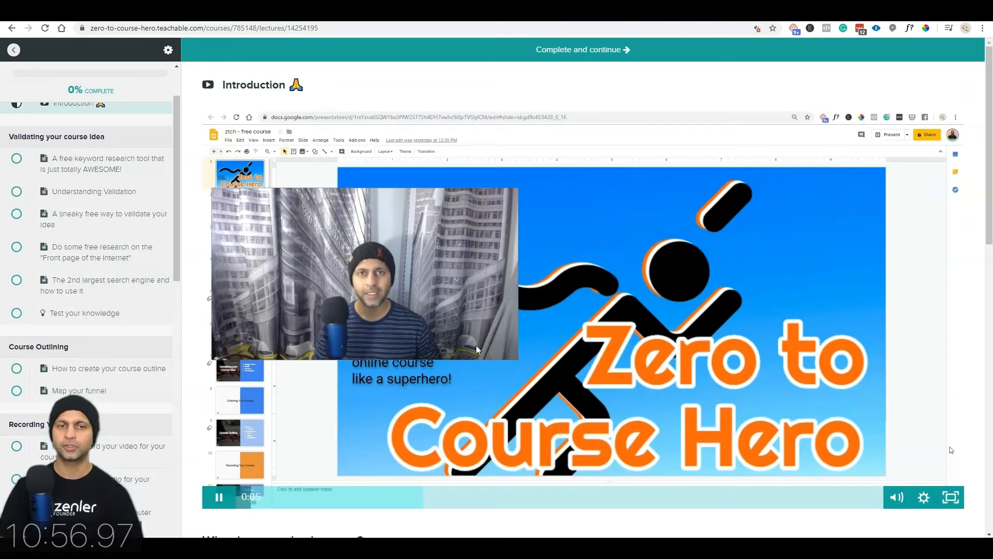
scroll(933, 474, "down", 3)
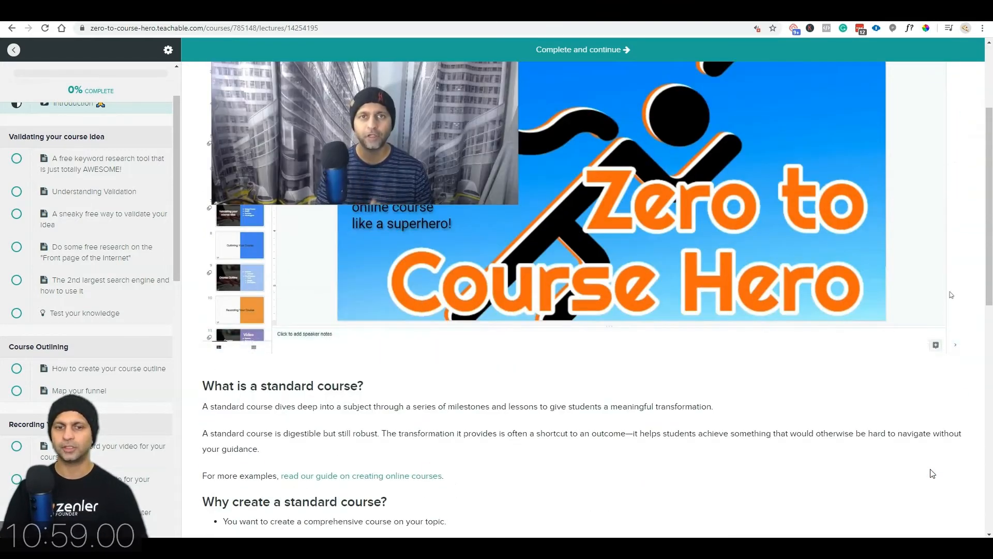
scroll(933, 474, "down", 10)
scroll(810, 451, "up", 8)
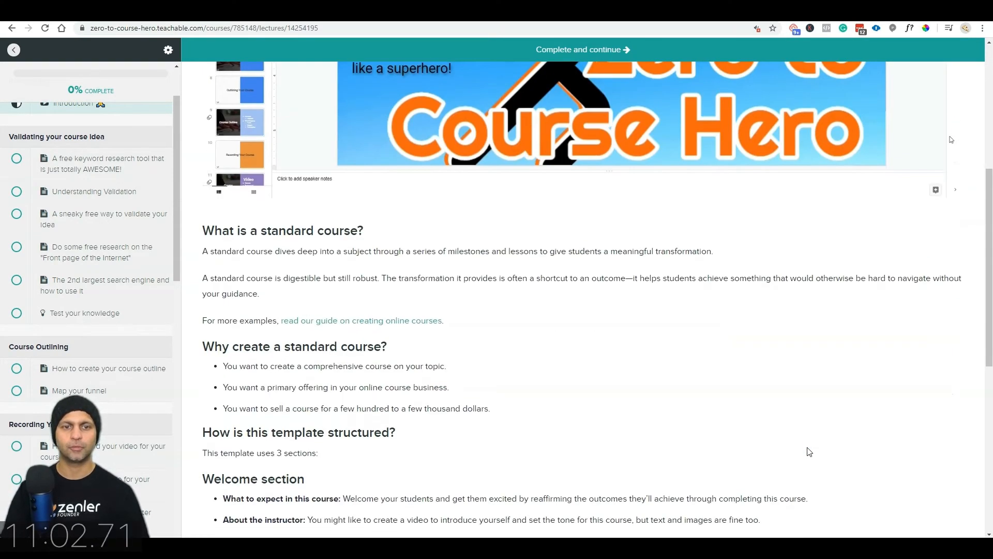
scroll(297, 186, "down", 3)
left_click_drag(207, 83, 459, 280)
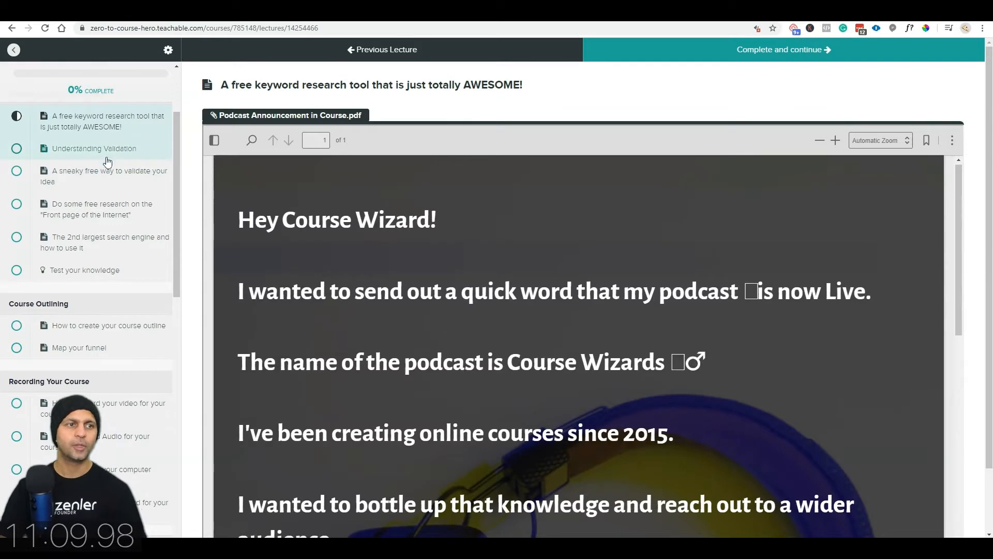
Step: Mark the Introduction lecture complete, then return to its admin editor
left_click(110, 150)
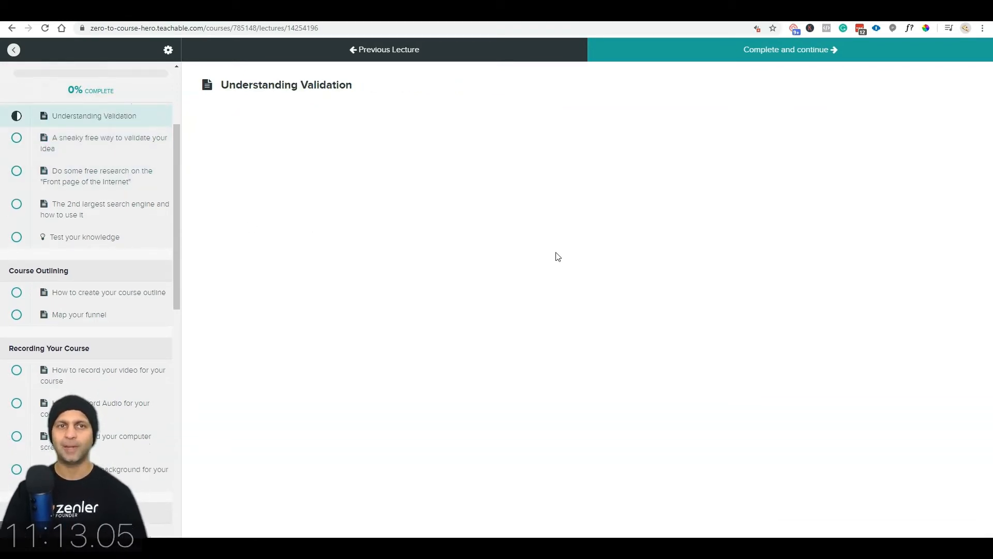
left_click(455, 52)
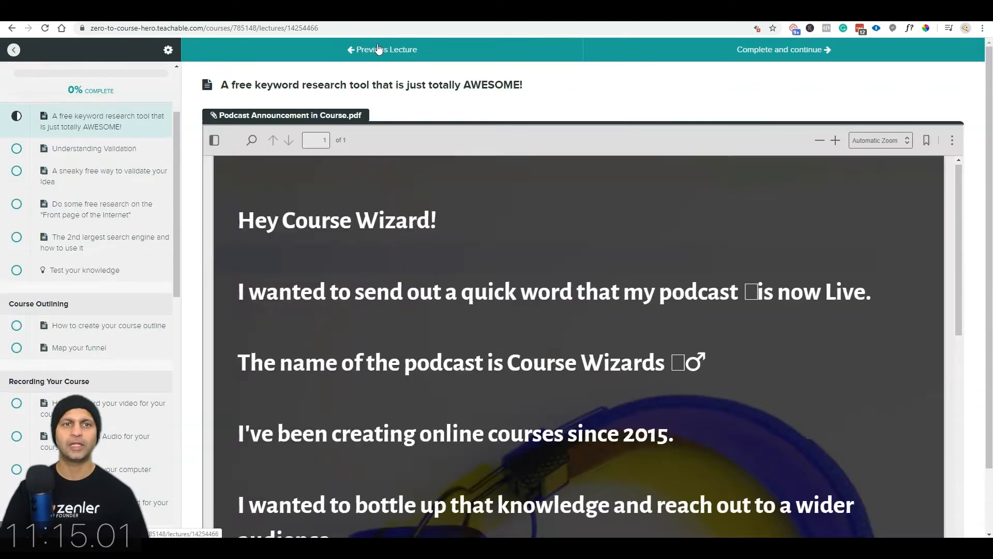
left_click(378, 48)
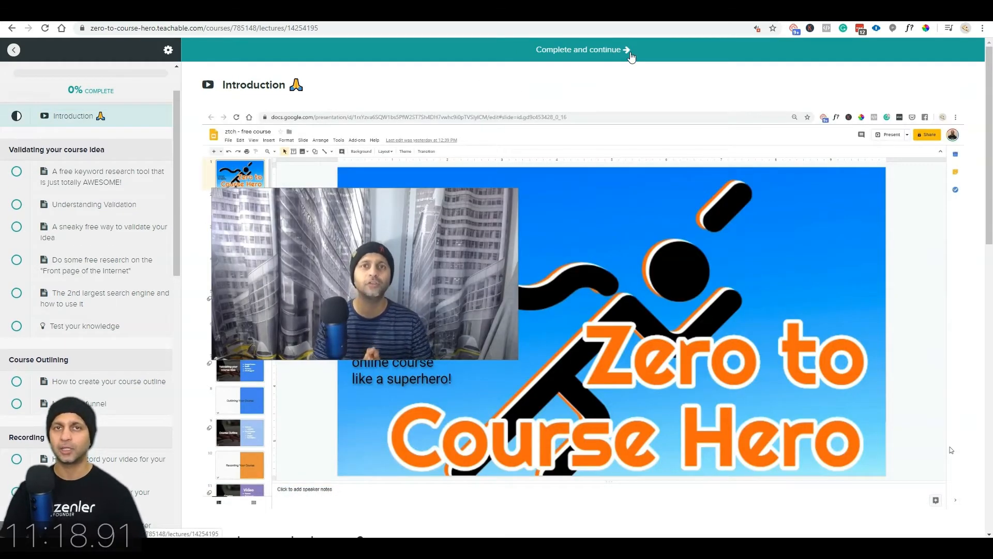
scroll(610, 63, "down", 10)
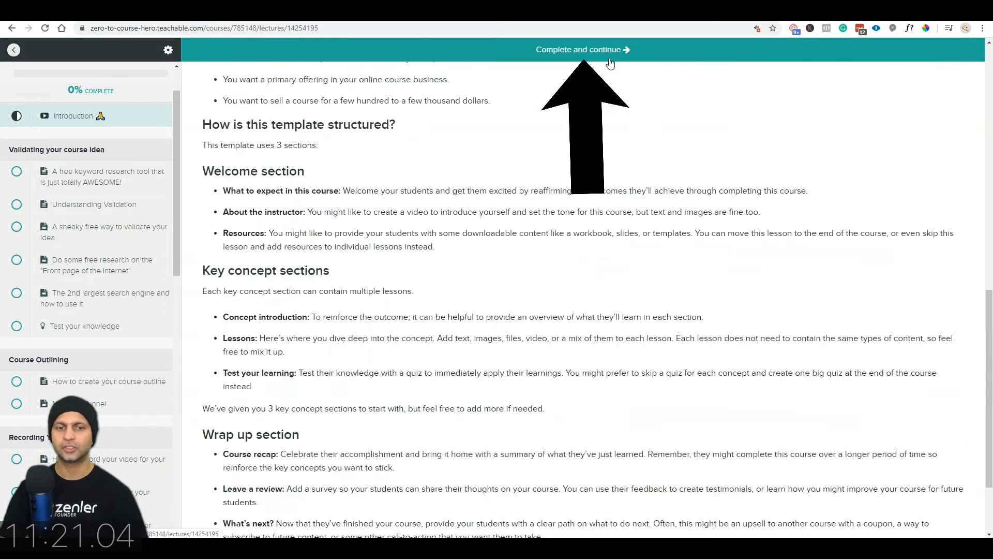
scroll(609, 62, "up", 10)
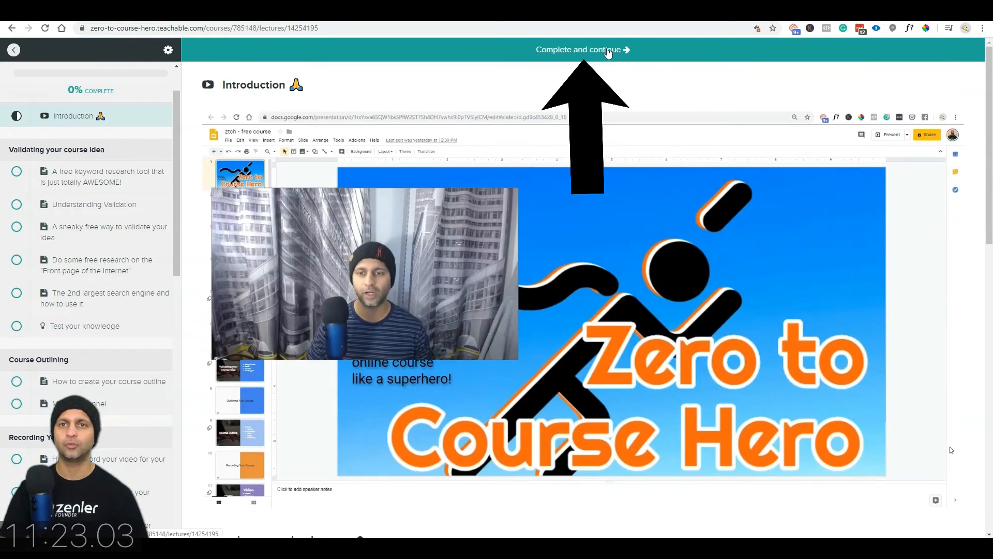
left_click(608, 52)
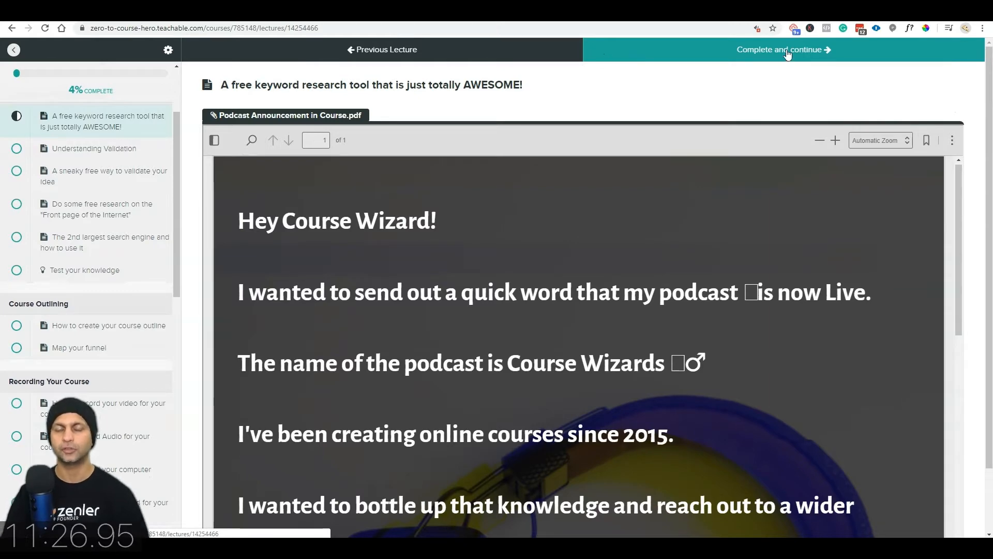
left_click(342, 11)
Step: Delete the Introduction lecture's text block, enable its comments, and return to the curriculum
left_click(966, 288)
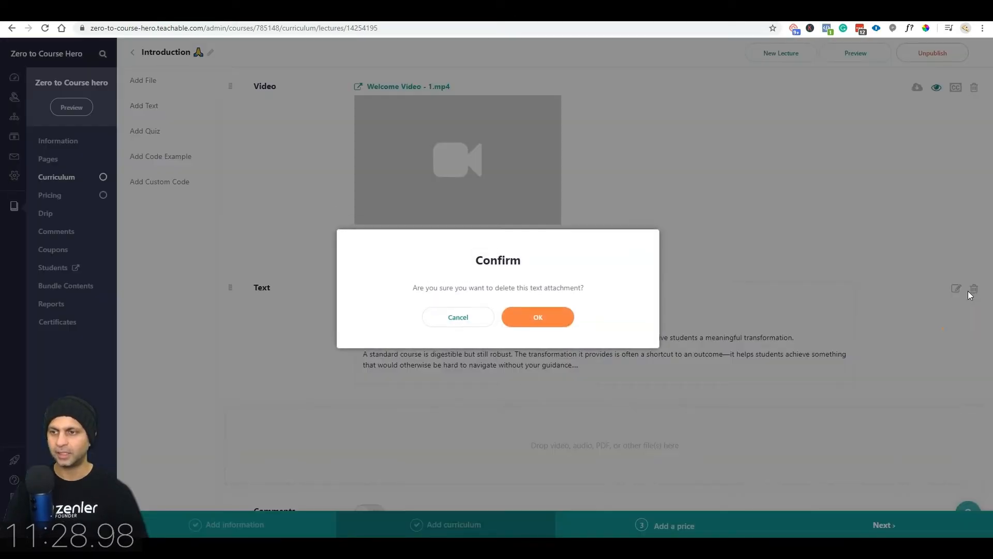
left_click(541, 317)
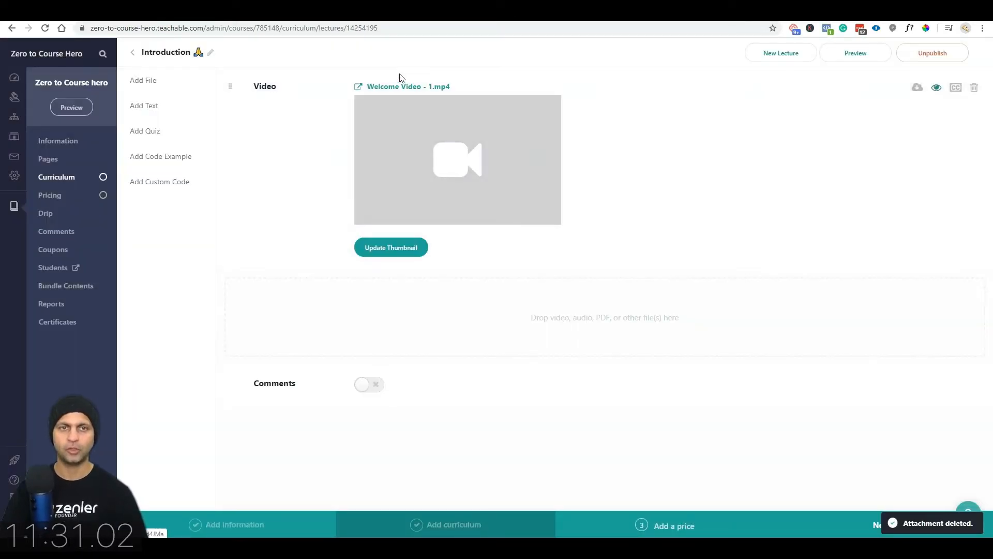
left_click(371, 388)
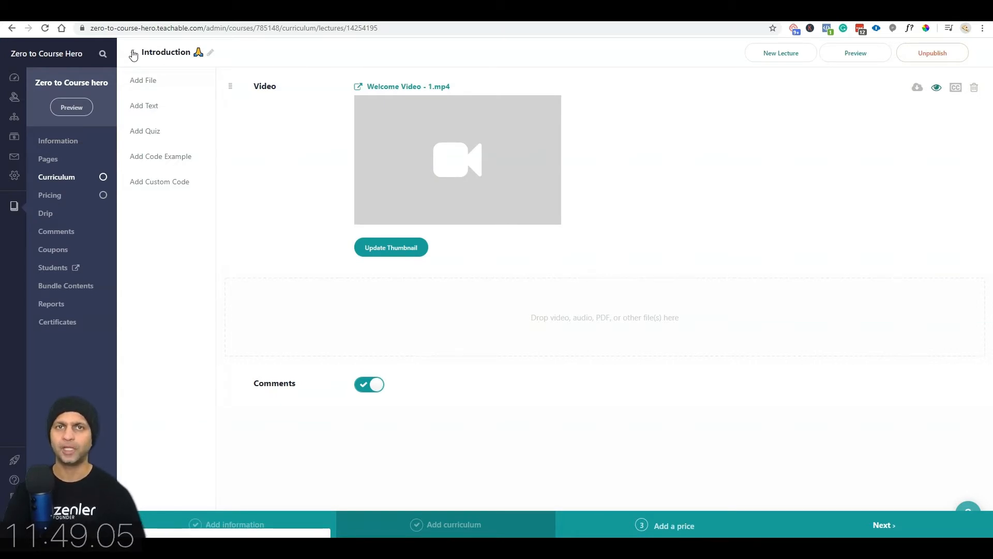
left_click(133, 55)
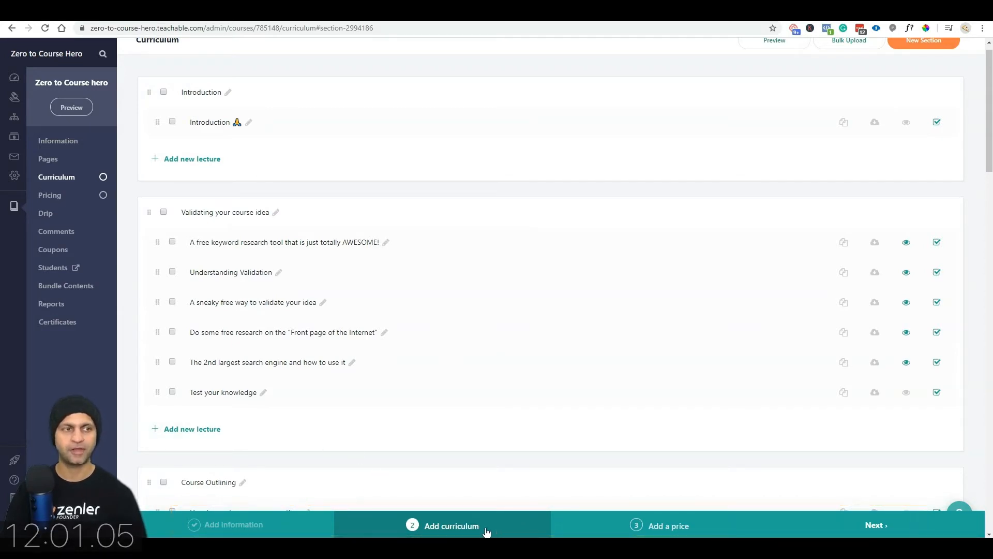
Step: Add a 97 USD one-time purchase price to the course
left_click(688, 527)
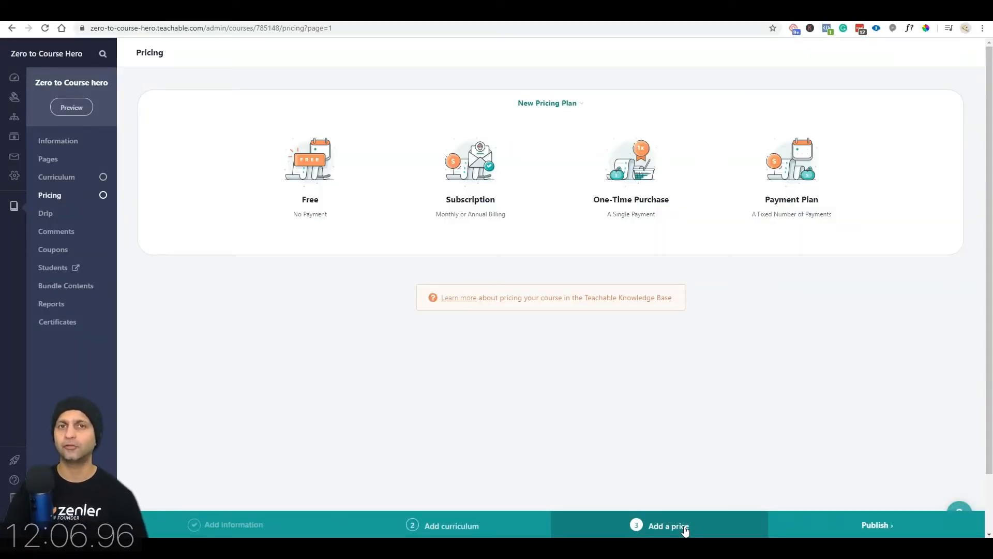
left_click(656, 204)
left_click(555, 140)
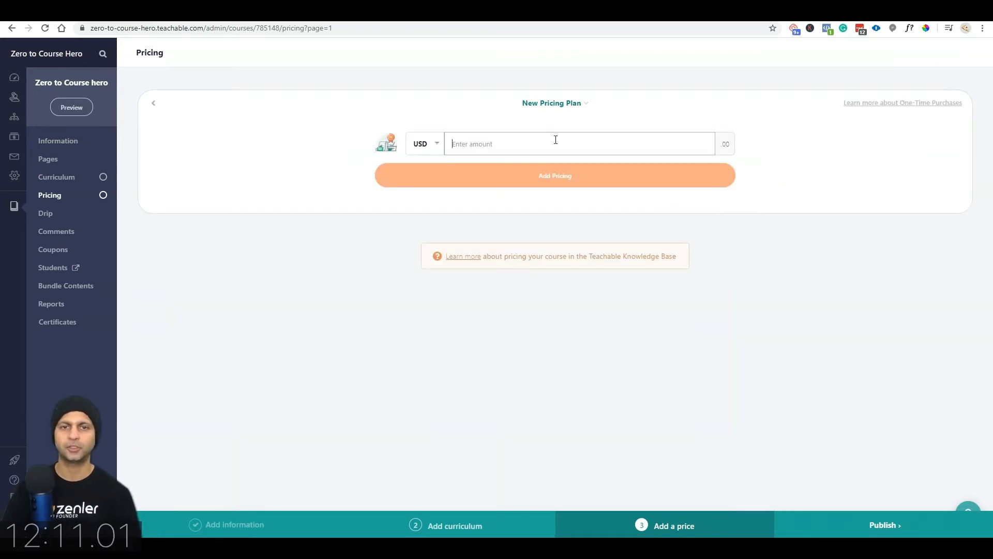
type("97")
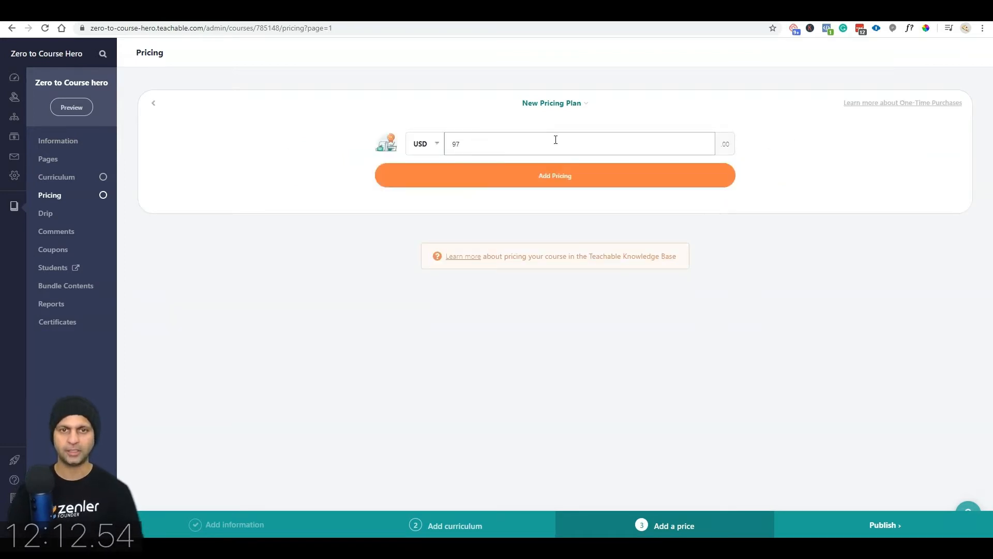
left_click(553, 181)
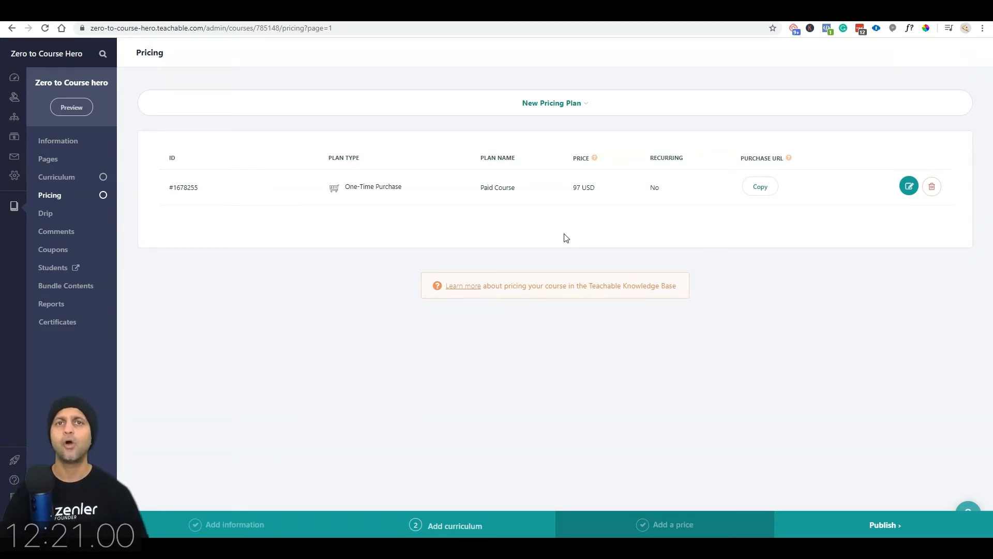
Step: Add a 55 USD monthly payment plan named Flex Pay
left_click(561, 103)
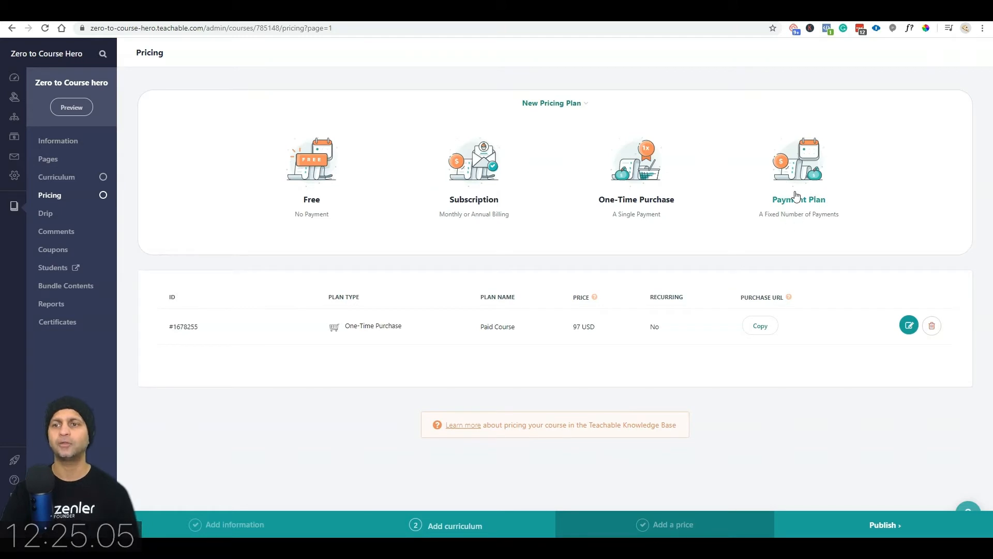
left_click(796, 171)
left_click(533, 139)
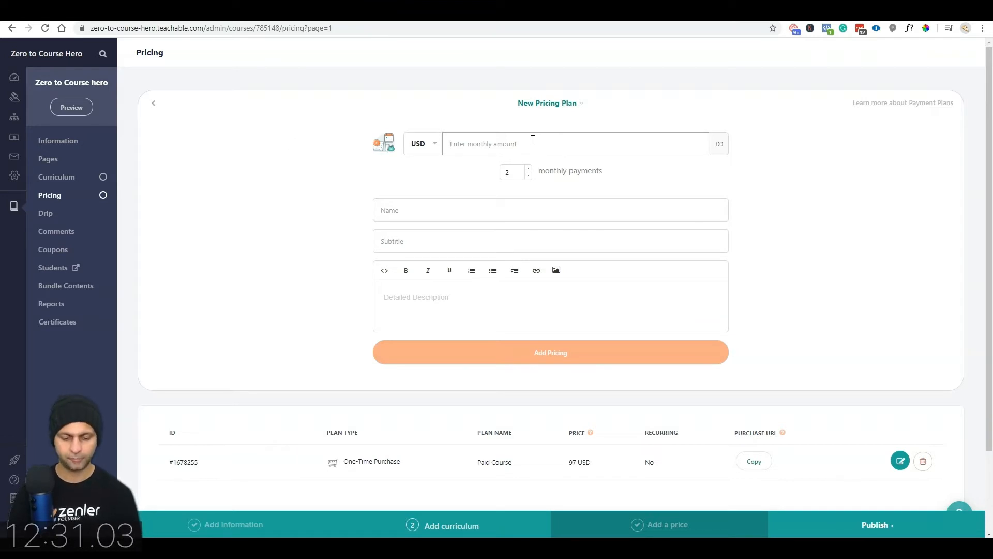
type("55")
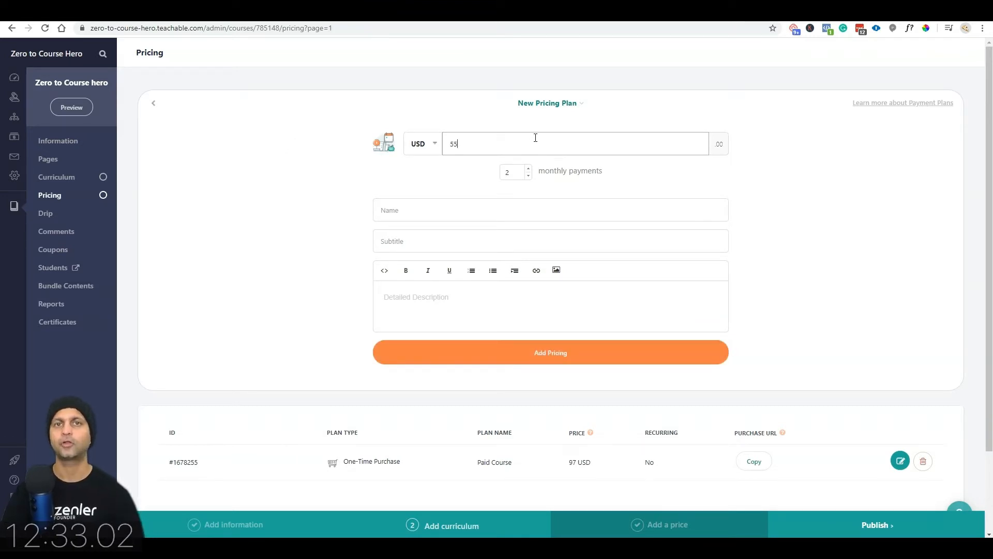
left_click(504, 207)
type("Flex")
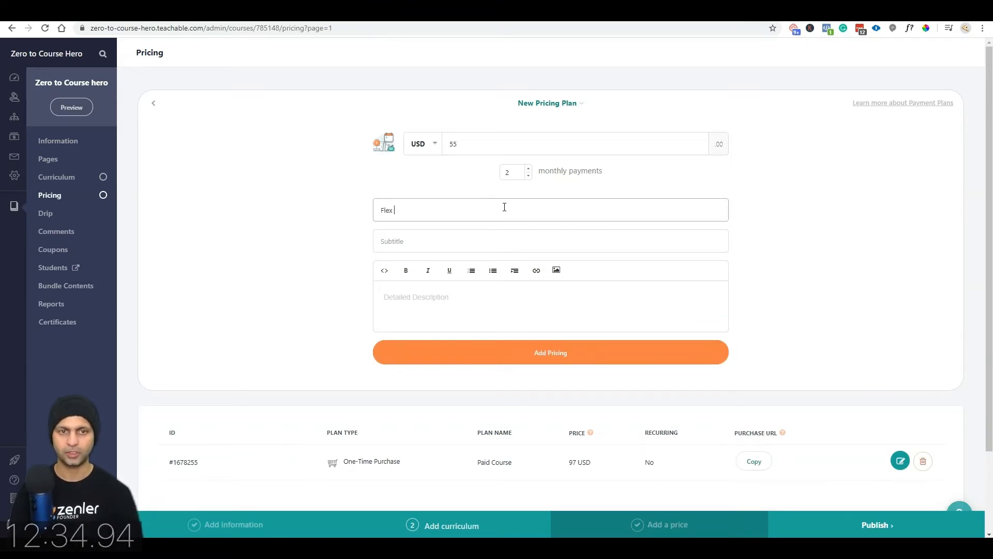
type("Pla")
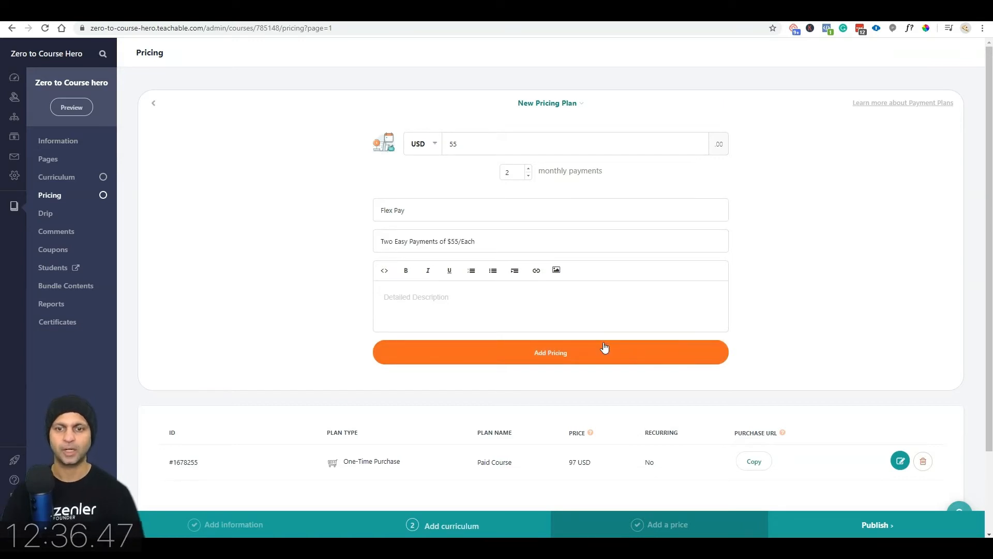
left_click(603, 349)
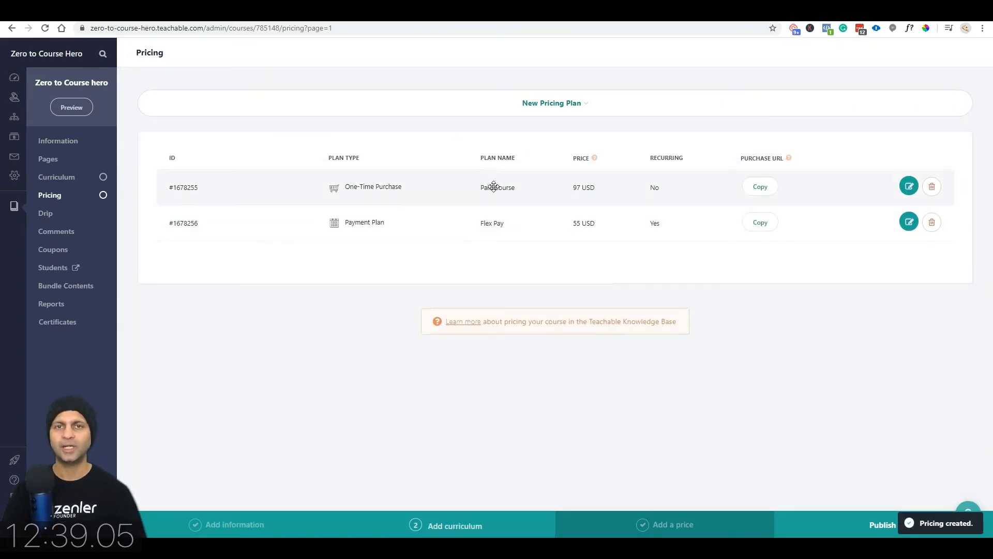
Step: Add a 7 USD monthly subscription plan, changing its subtitle wording to Monthly
left_click(583, 102)
left_click(476, 185)
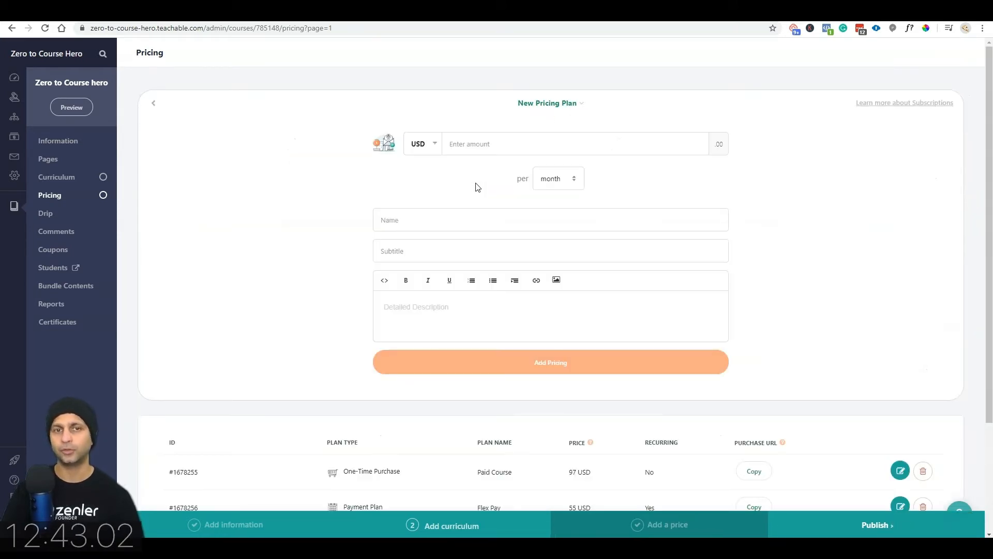
left_click(497, 147)
type("9")
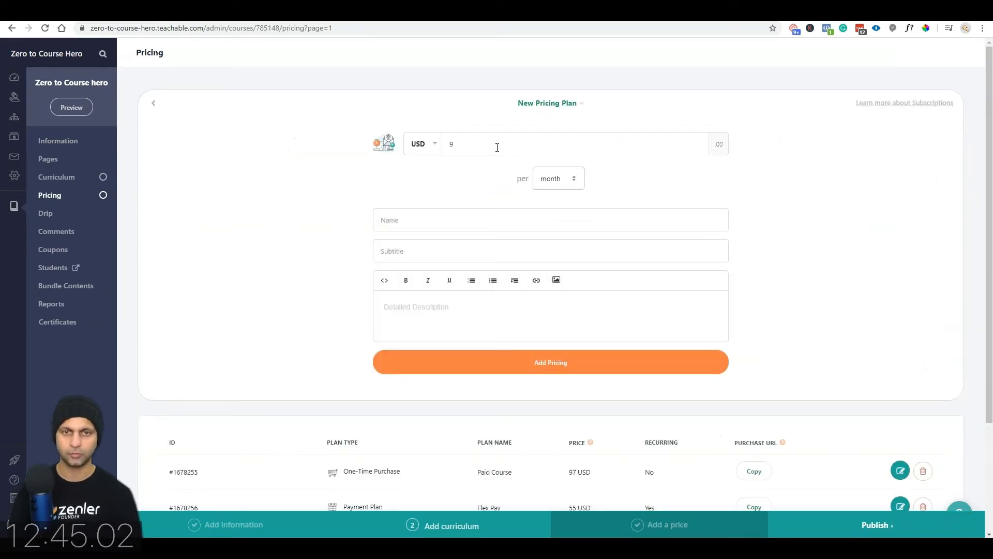
left_click_drag(498, 147, 440, 149)
type("7")
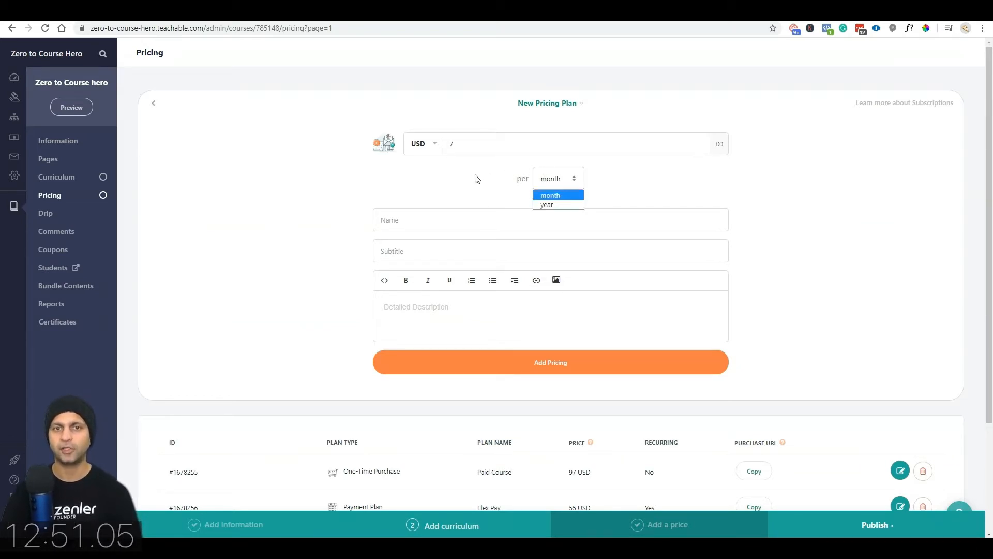
left_click(560, 205)
left_click(556, 196)
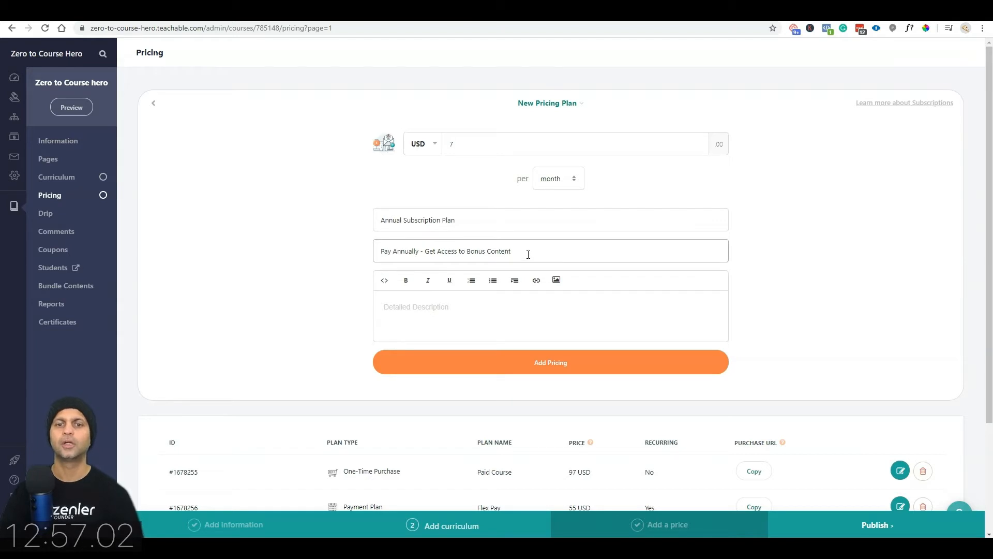
double_click(404, 251)
type("Monthly")
key("BackSpace")
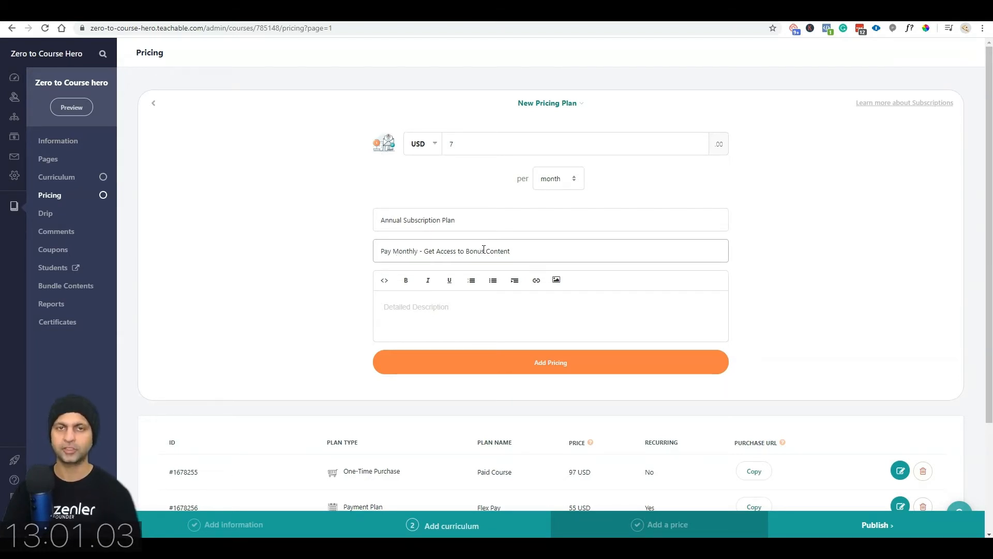
left_click(576, 369)
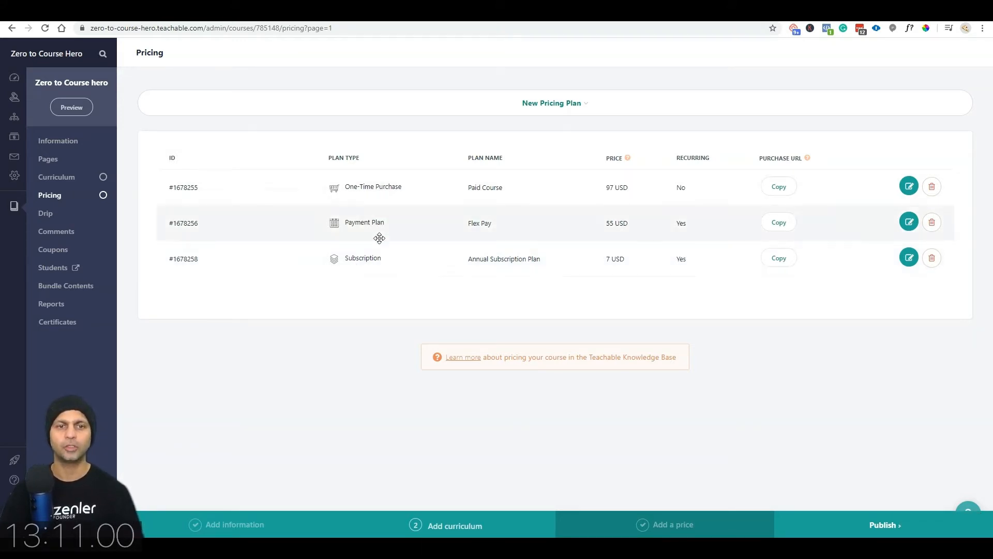
Step: Move the subscription plan to the top of the pricing list and publish the course
left_click_drag(371, 267, 352, 178)
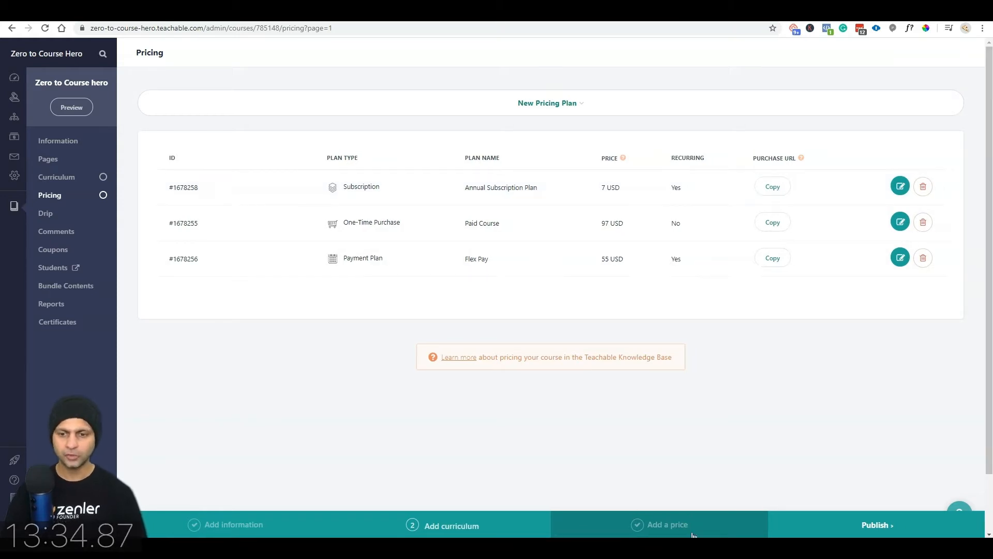
left_click(884, 525)
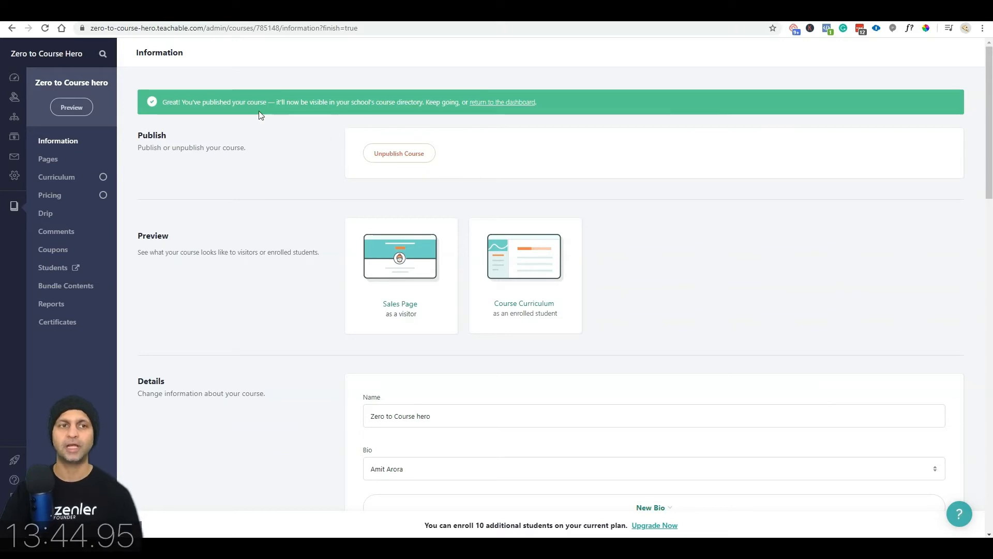
Step: Return to the school dashboard and open the Customize look and feel theme settings
left_click(501, 102)
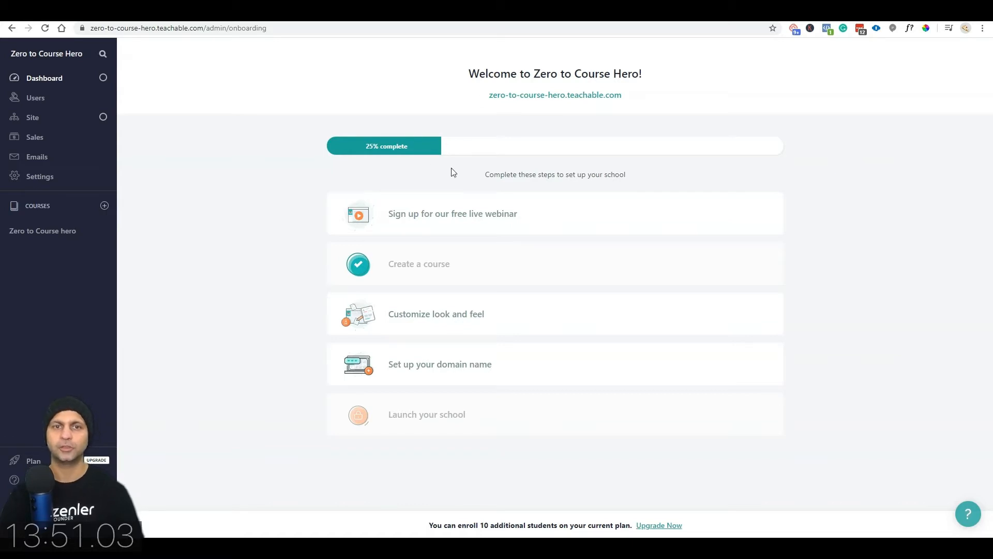
left_click(448, 317)
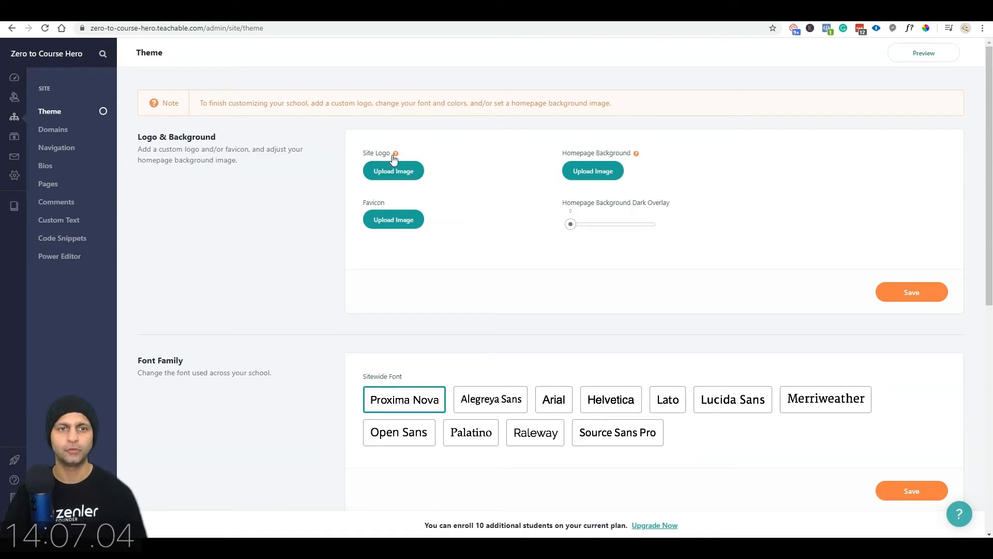
Step: Upload the school logo and favicon images from the computer
left_click(409, 179)
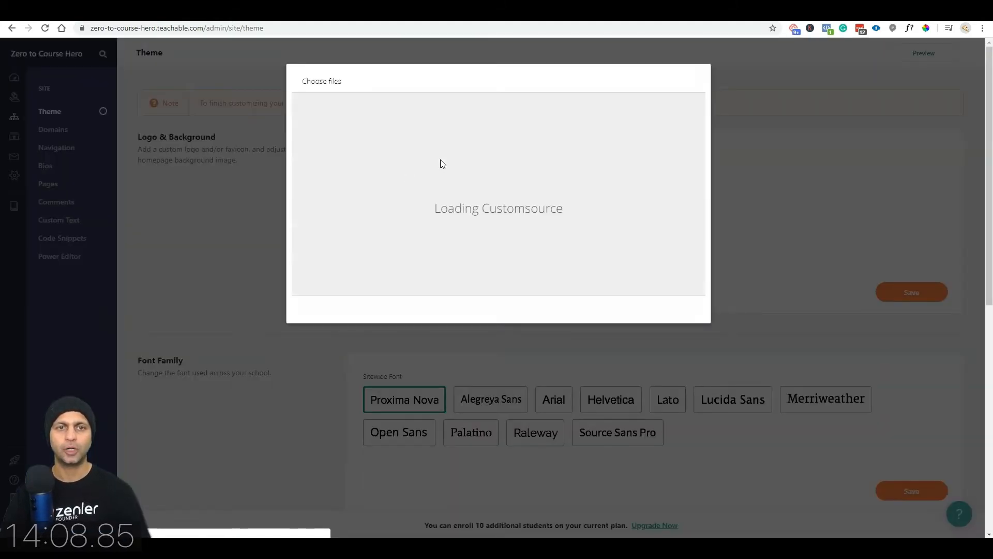
left_click(364, 124)
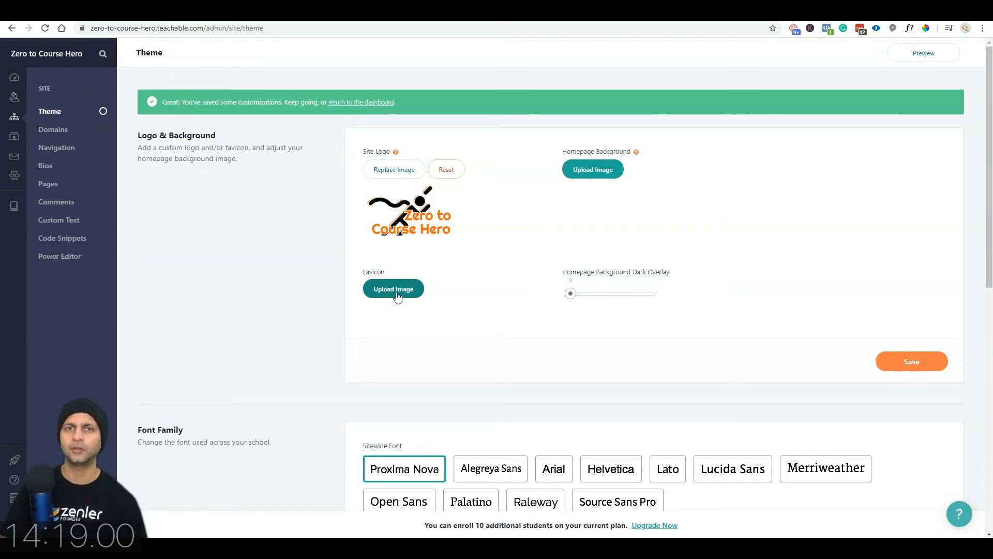
left_click_drag(291, 10, 208, 86)
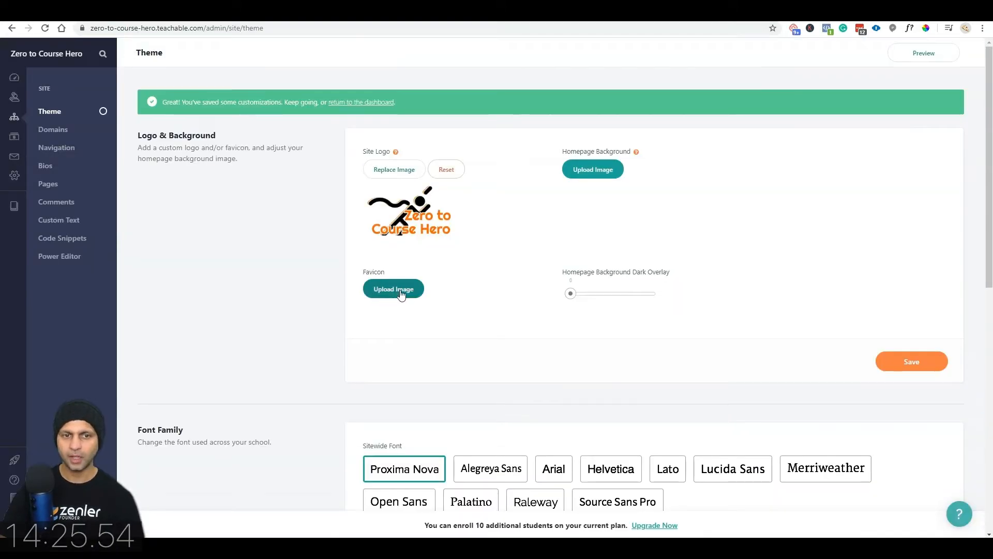
left_click(400, 293)
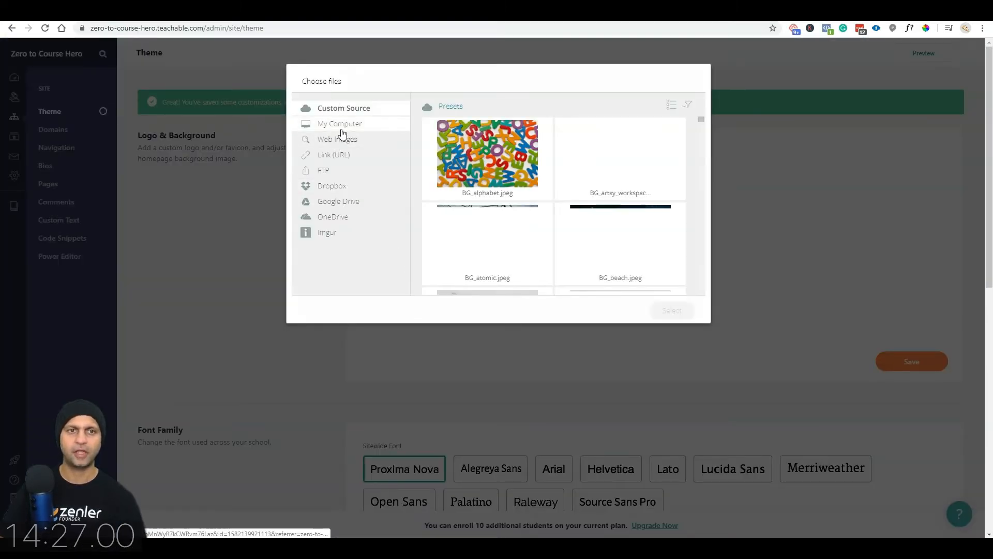
left_click(343, 126)
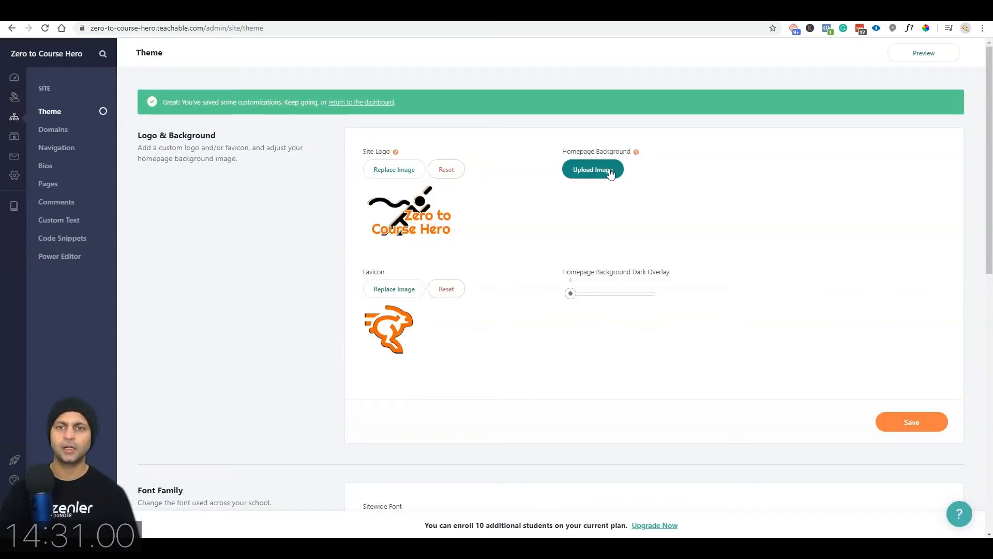
Step: Begin the homepage background upload and go to Pexels in a new tab for a photo
mouse_move(637, 155)
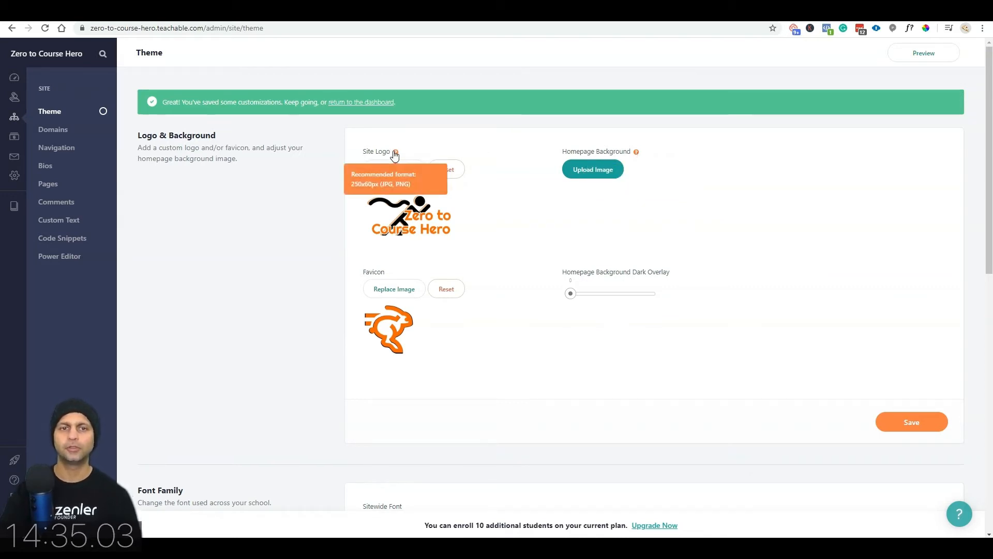
mouse_move(396, 157)
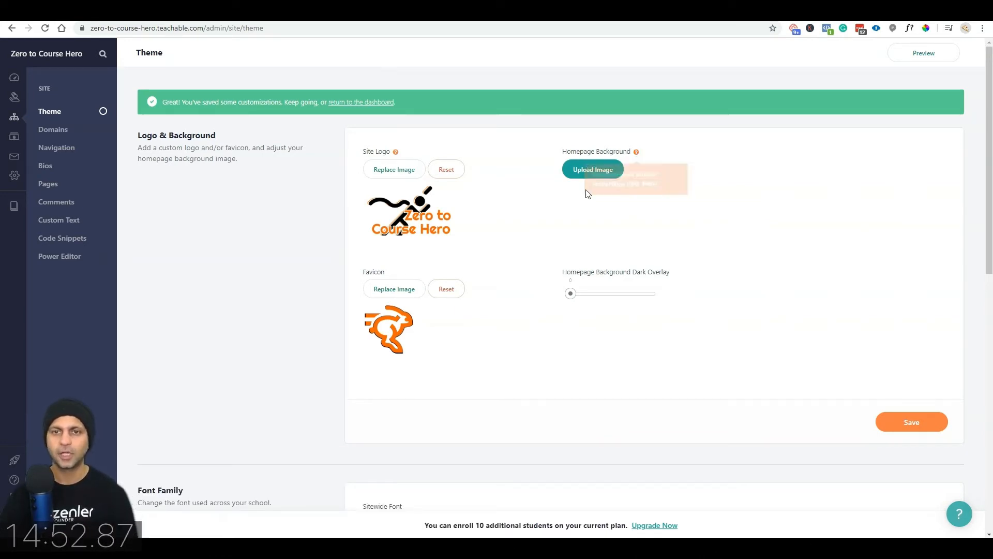
left_click(574, 170)
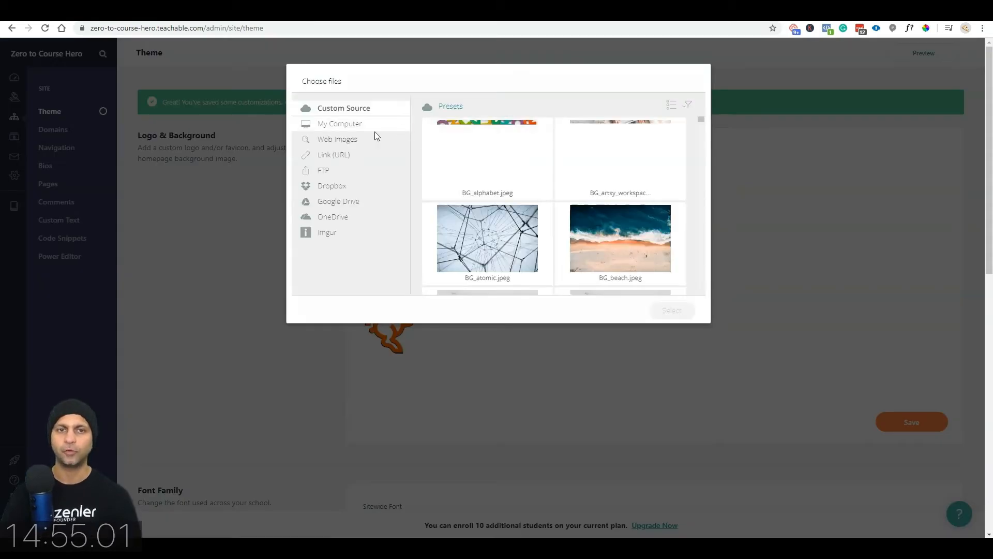
scroll(616, 178, "down", 2)
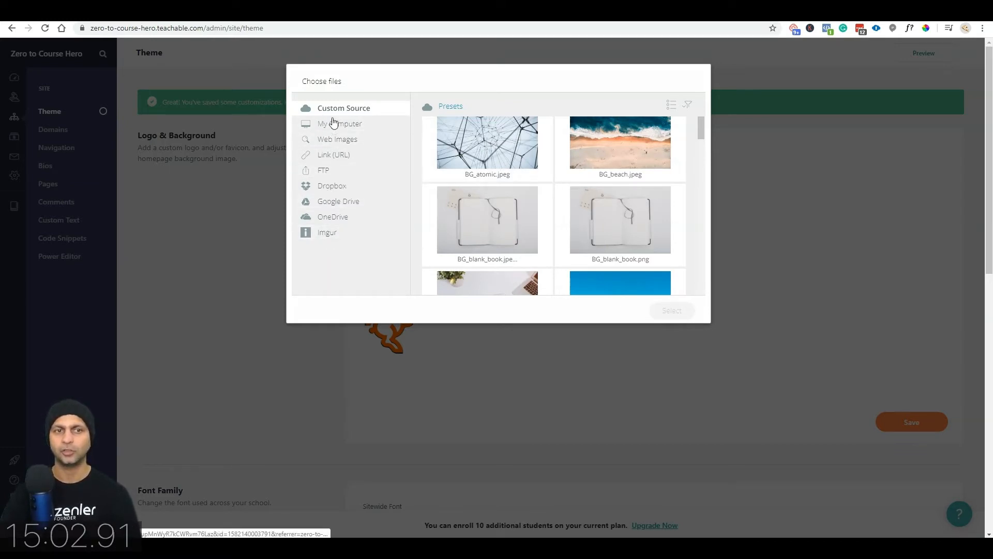
scroll(532, 217, "down", 2)
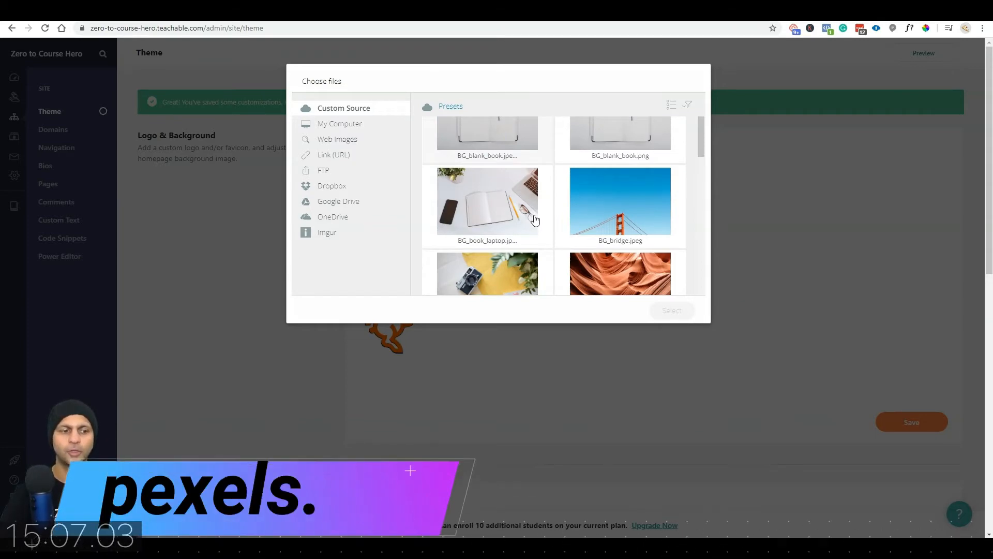
key("ctrl+t")
type("pexe")
key("Return")
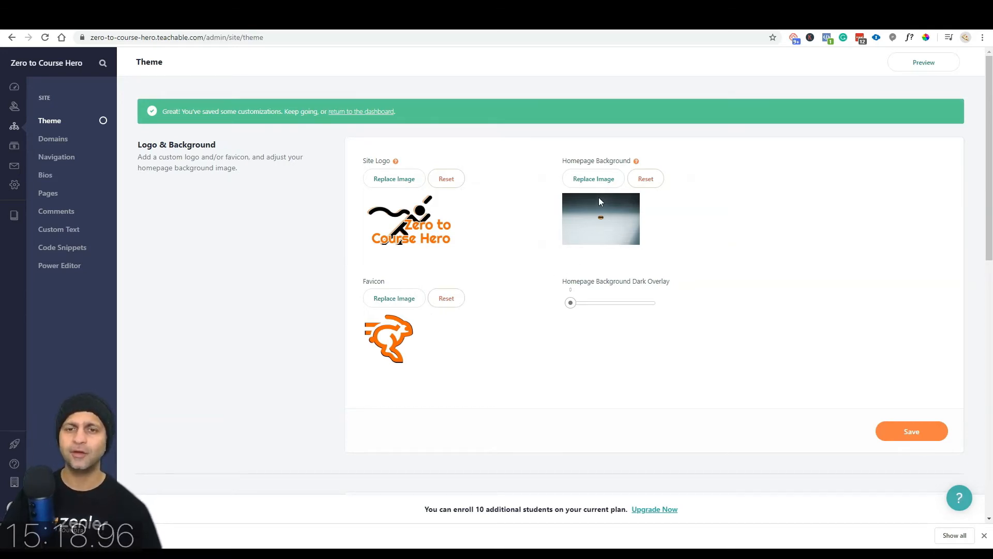
Step: Set the homepage background dark overlay to 0.5 and save
left_click(574, 305)
left_click_drag(574, 309, 611, 309)
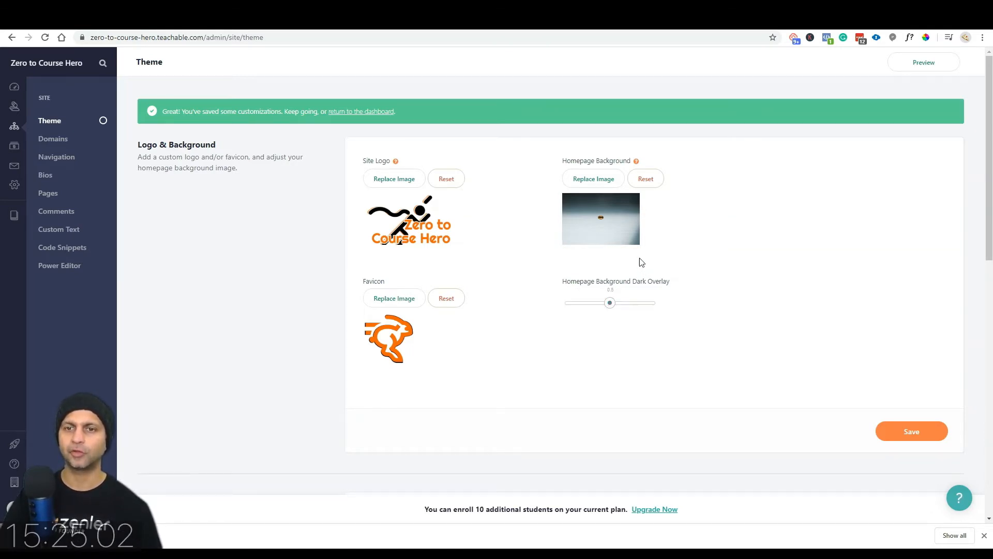
left_click_drag(675, 286, 571, 283)
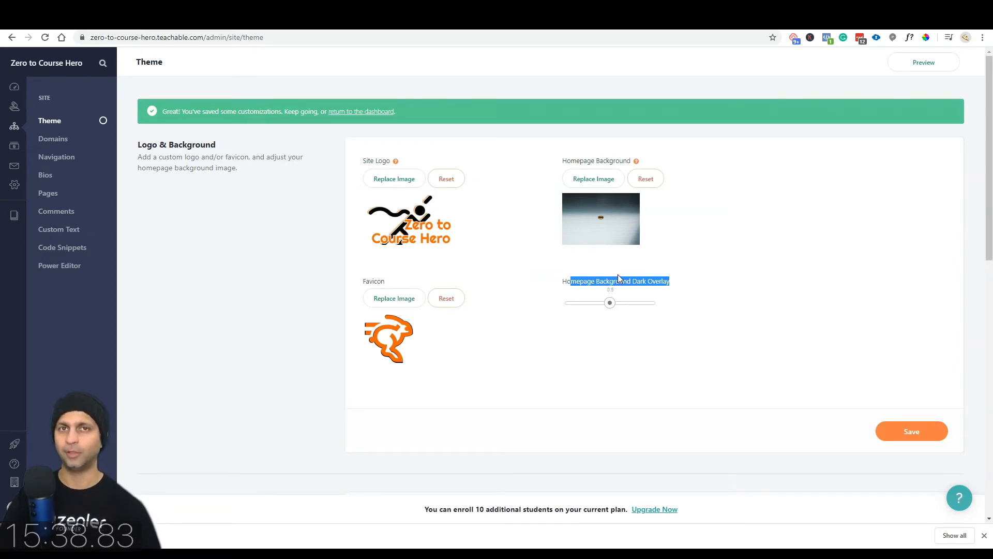
scroll(651, 316, "down", 1)
scroll(650, 316, "down", 2)
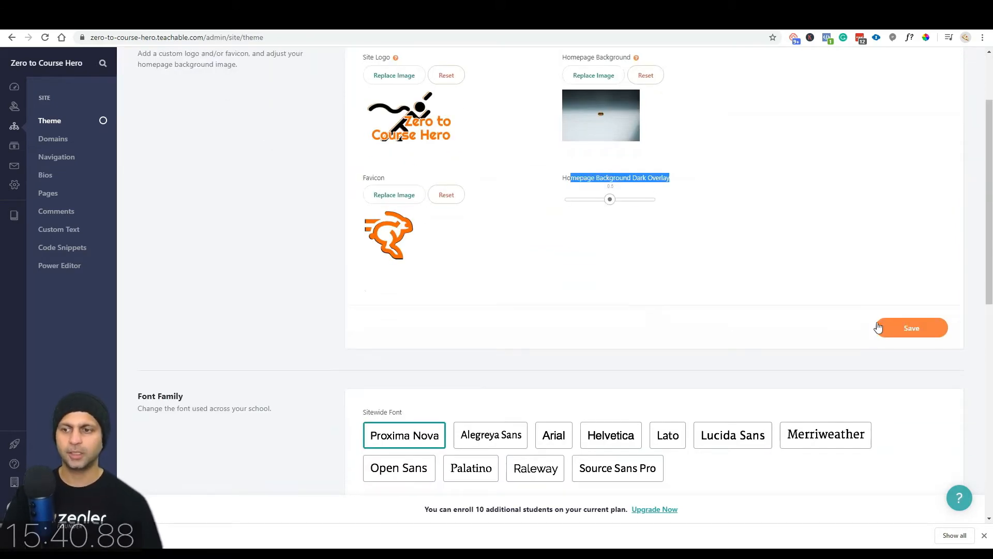
left_click(923, 330)
Step: Make Open Sans the sitewide font and save
scroll(587, 271, "down", 4)
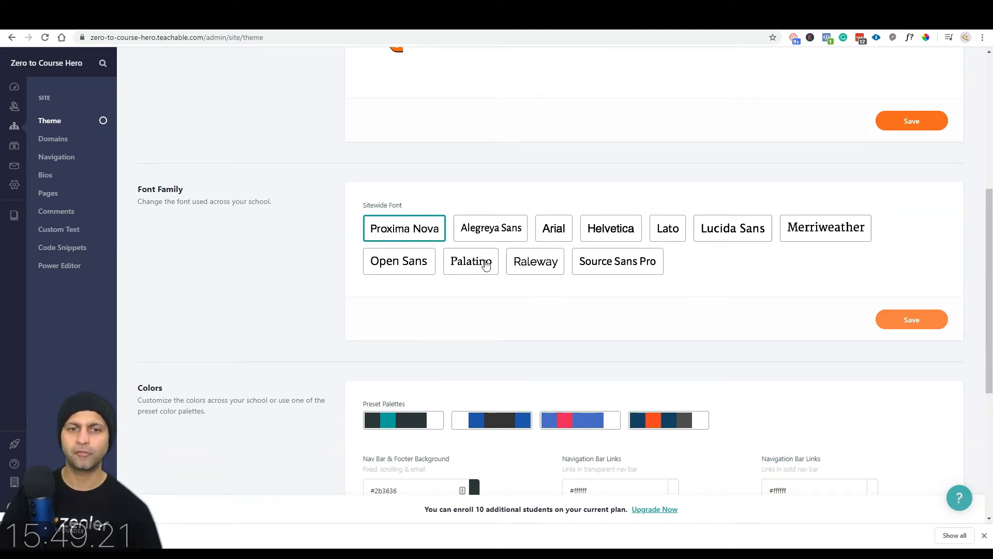
left_click(392, 263)
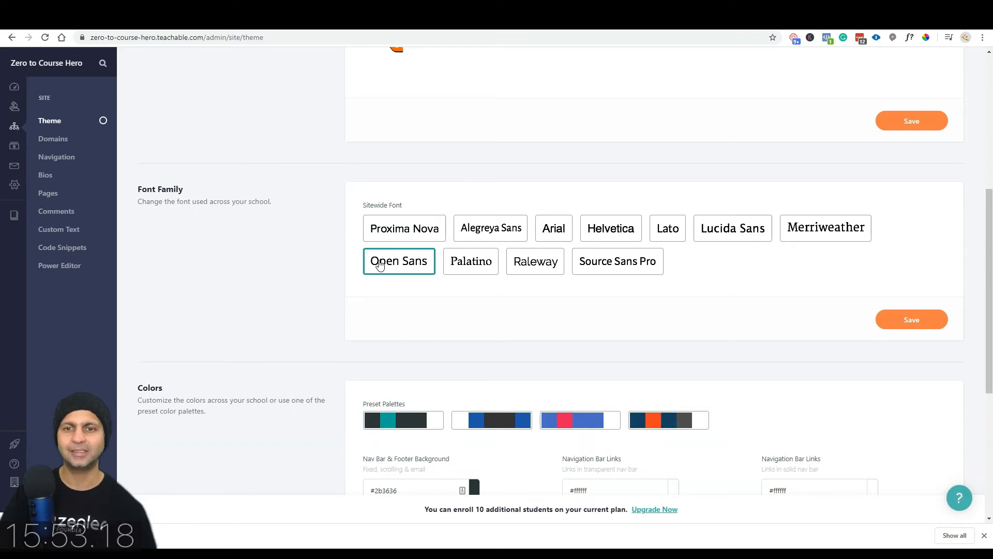
left_click(943, 327)
Step: Apply the navy-and-orange preset colour palette and save
scroll(673, 310, "down", 4)
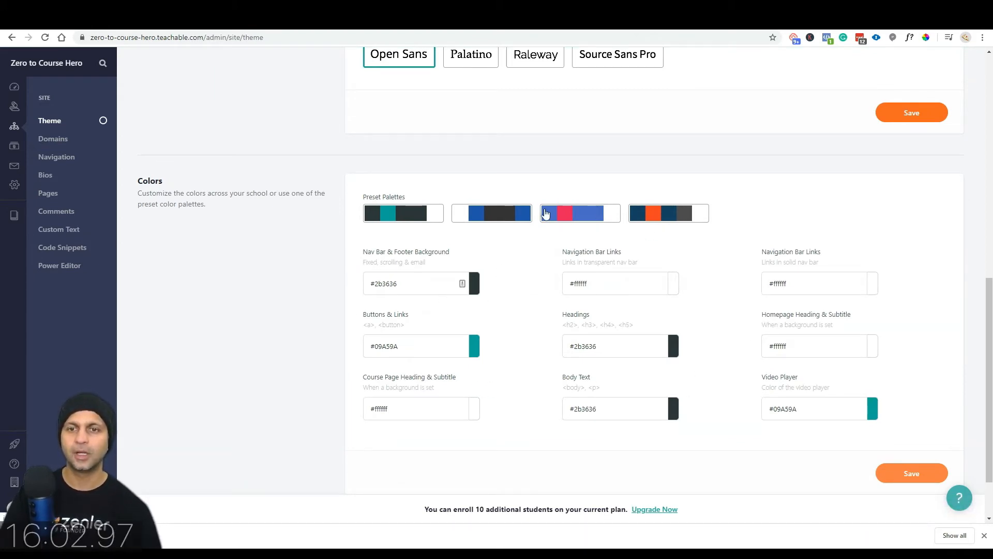
left_click(675, 219)
scroll(716, 320, "down", 2)
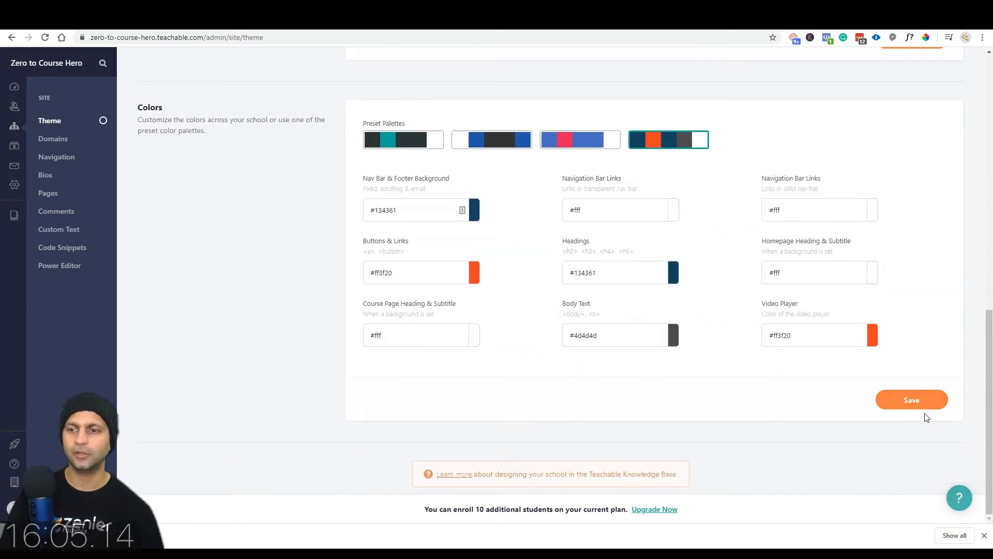
left_click(924, 406)
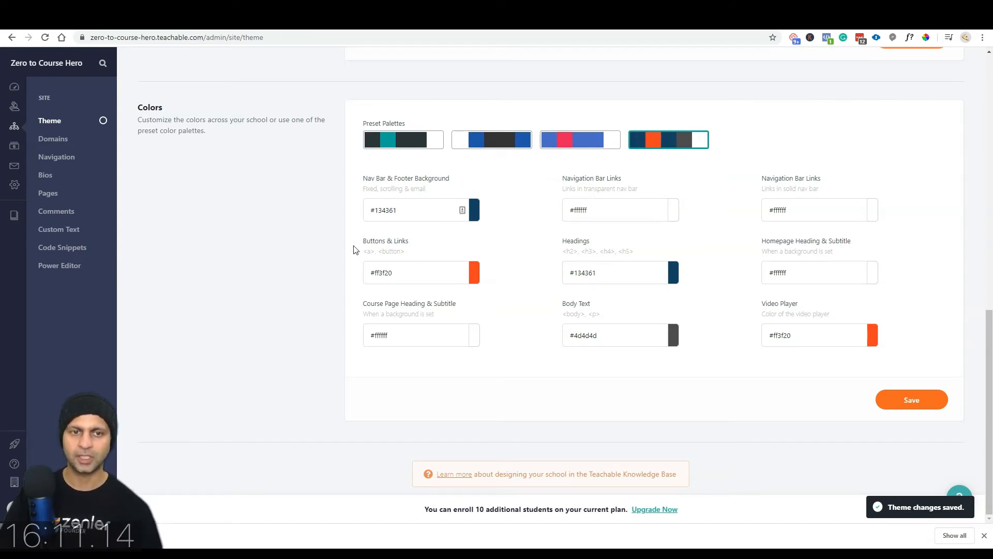
Step: Sample the photo's yellow-orange with ColorPick and set Buttons & Links to #FCC57C
left_click(475, 274)
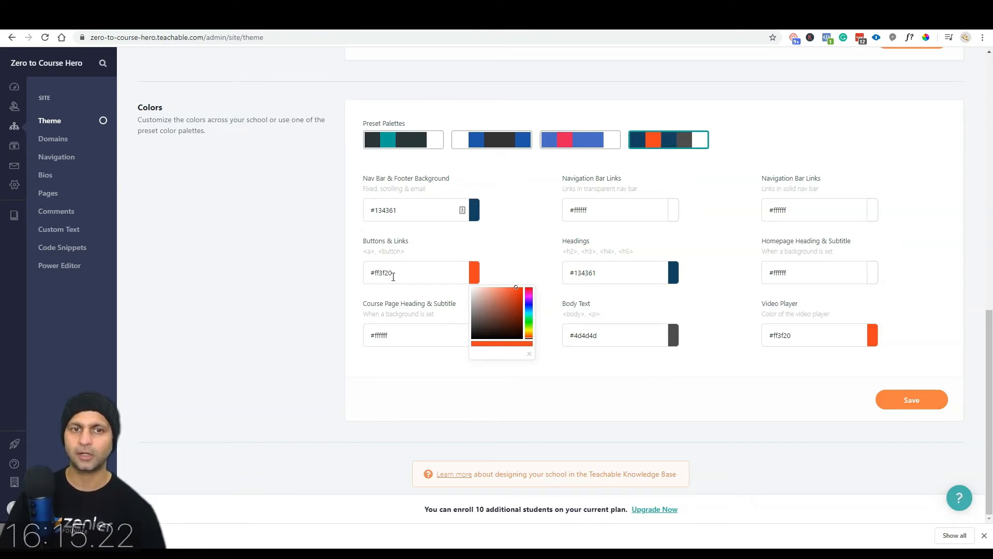
left_click_drag(373, 276, 400, 272)
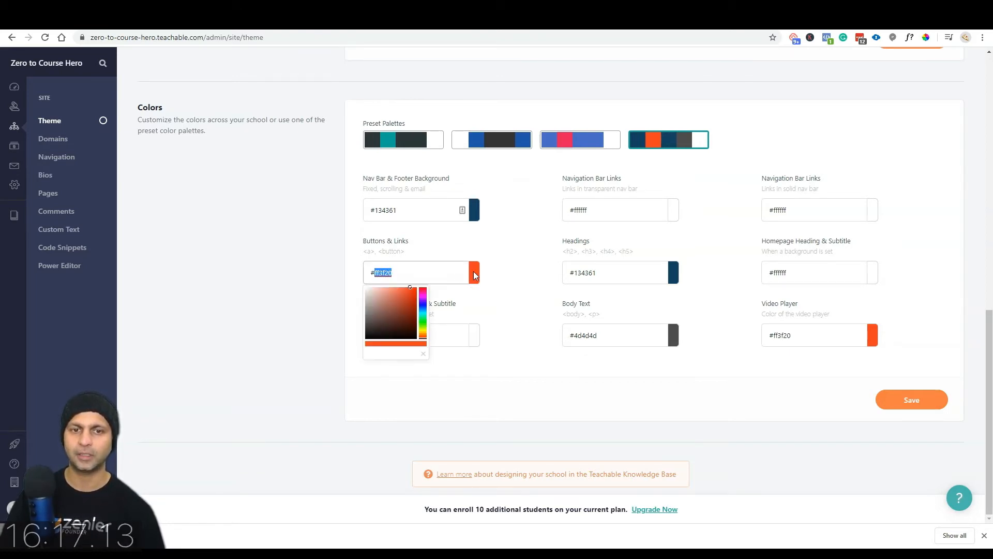
left_click(473, 271)
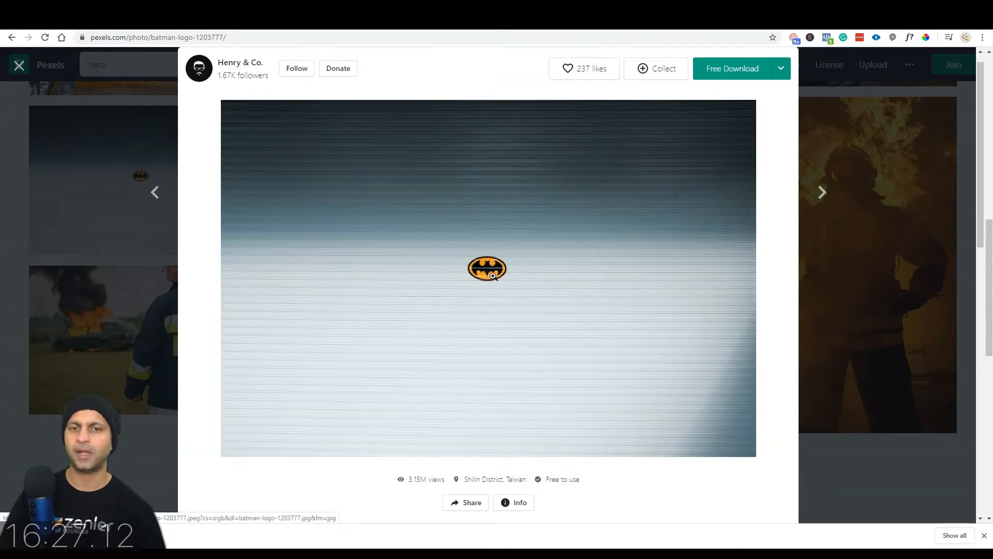
left_click(924, 40)
left_click(490, 277)
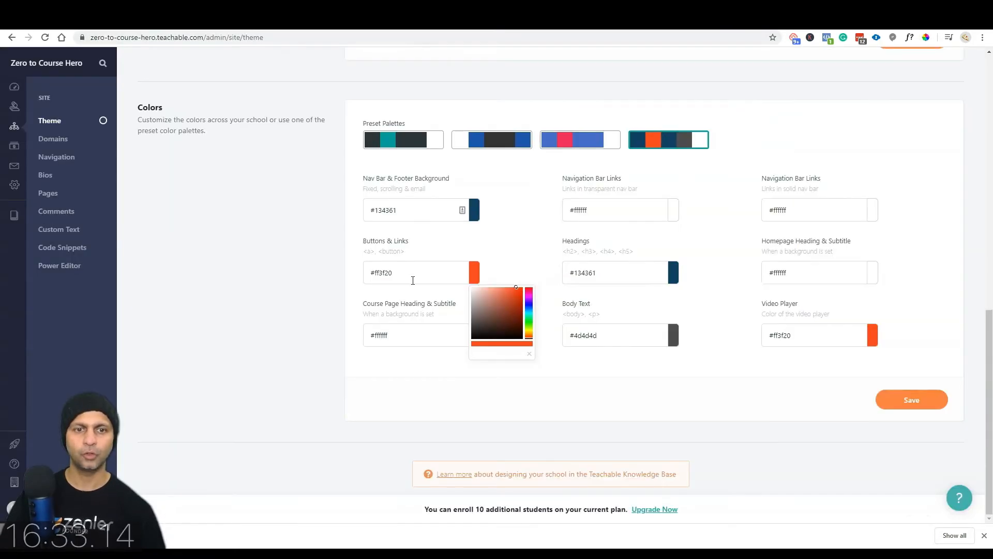
triple_click(408, 273)
type("FCC57C")
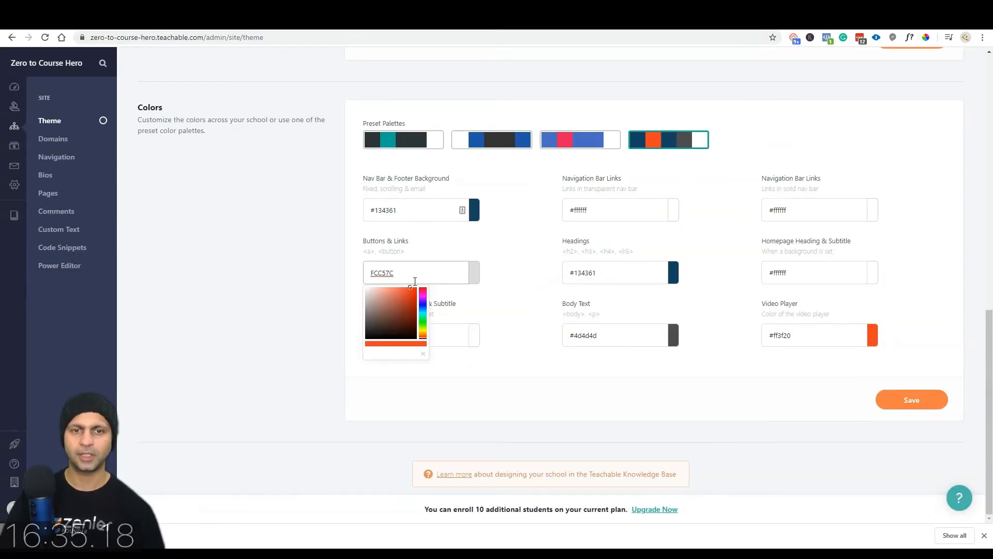
key("Home")
type("#")
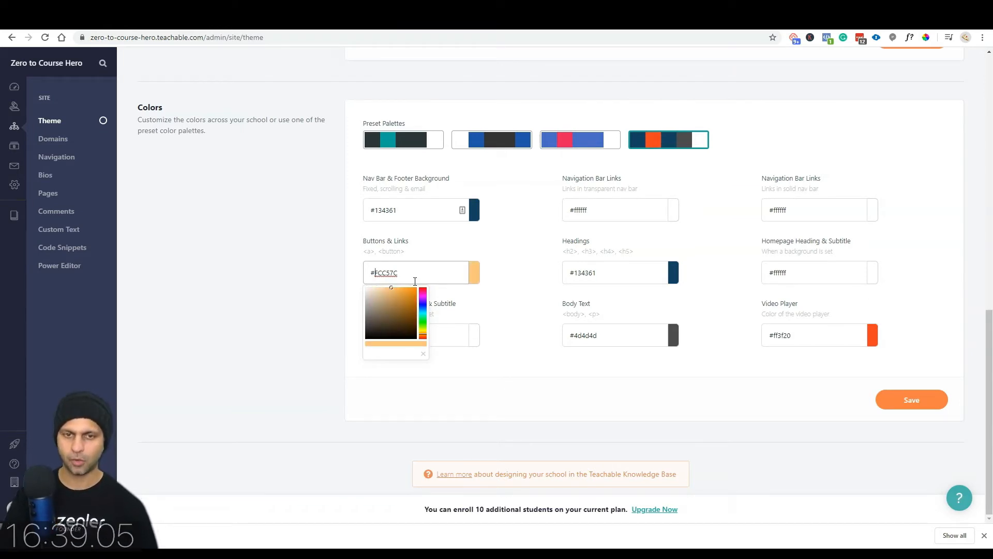
left_click(517, 287)
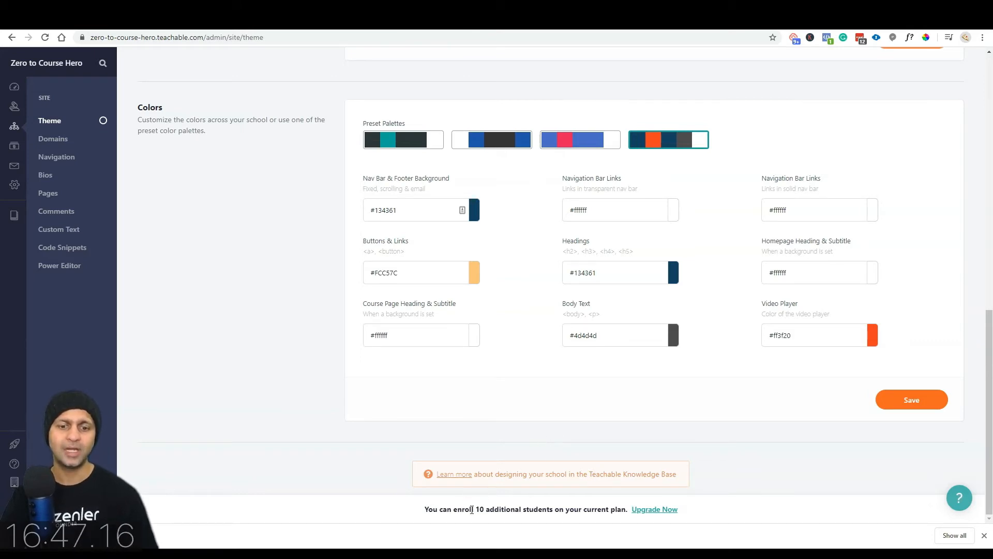
Step: Highlight the enrolment limit notice and dismiss the browser's download bar
left_click_drag(628, 509, 425, 512)
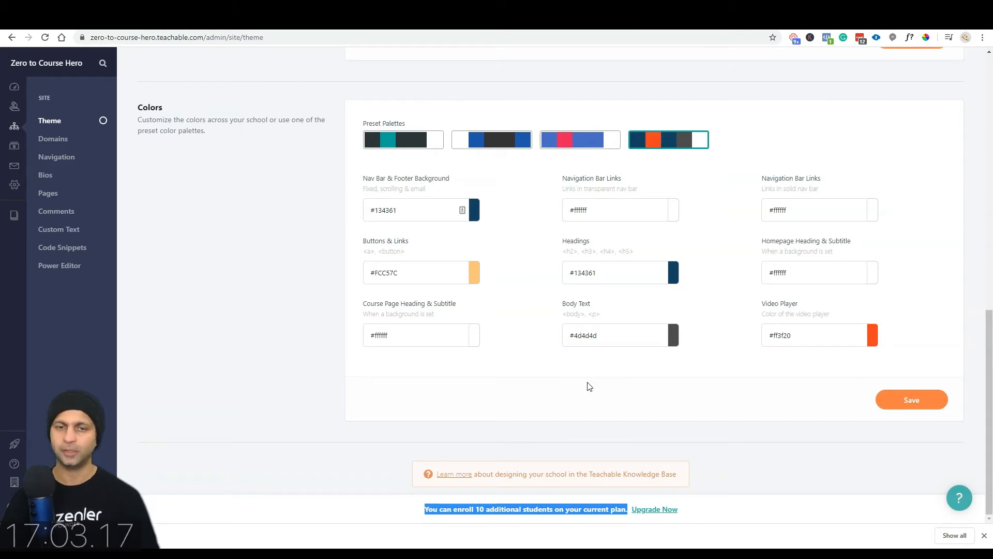
left_click(984, 536)
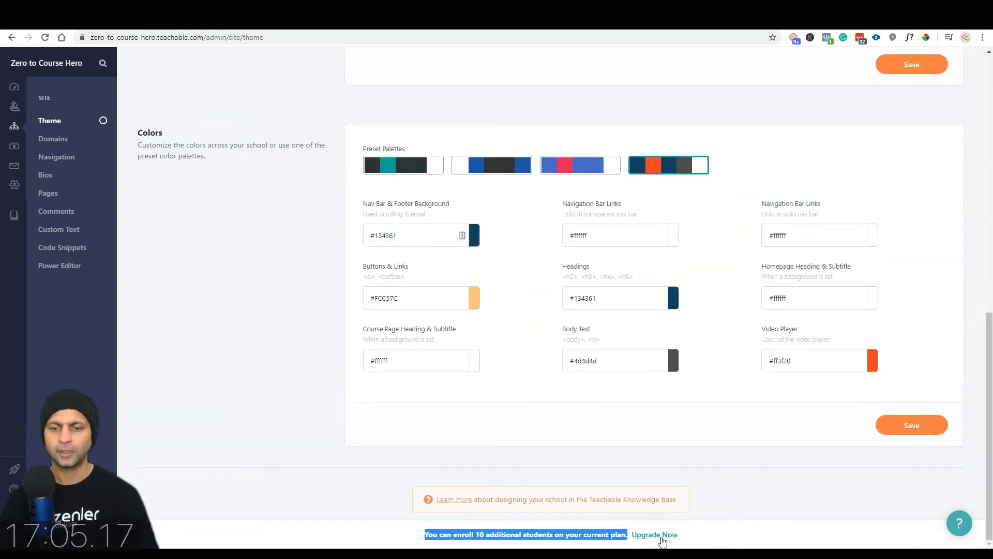
scroll(664, 489, "up", 5)
scroll(664, 490, "up", 5)
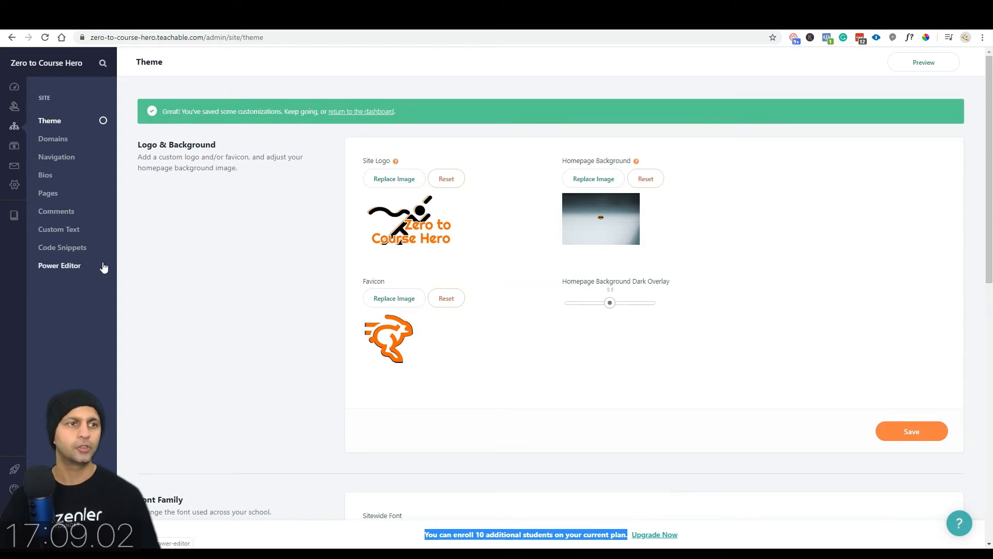
Step: Go from the dashboard to the Site > Domains settings
left_click(10, 87)
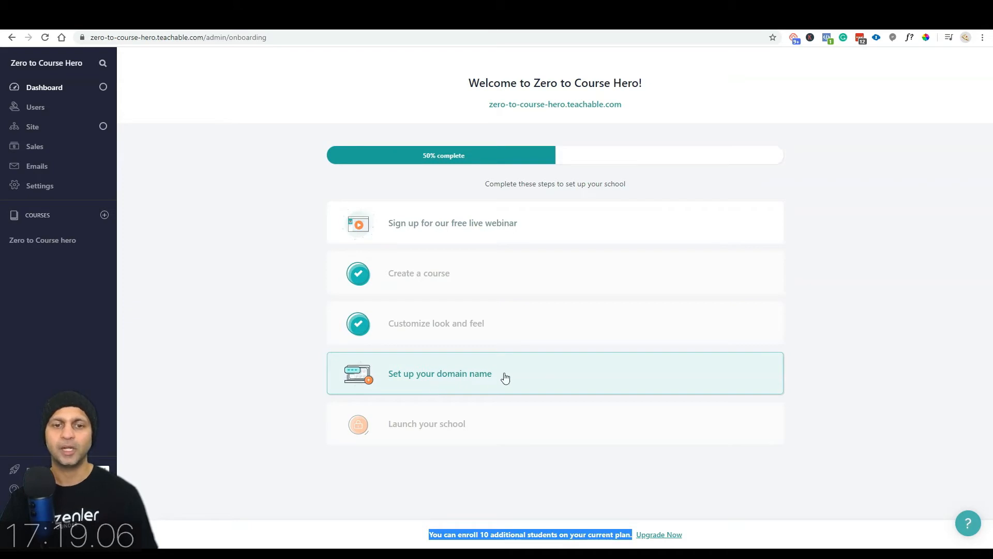
left_click(42, 129)
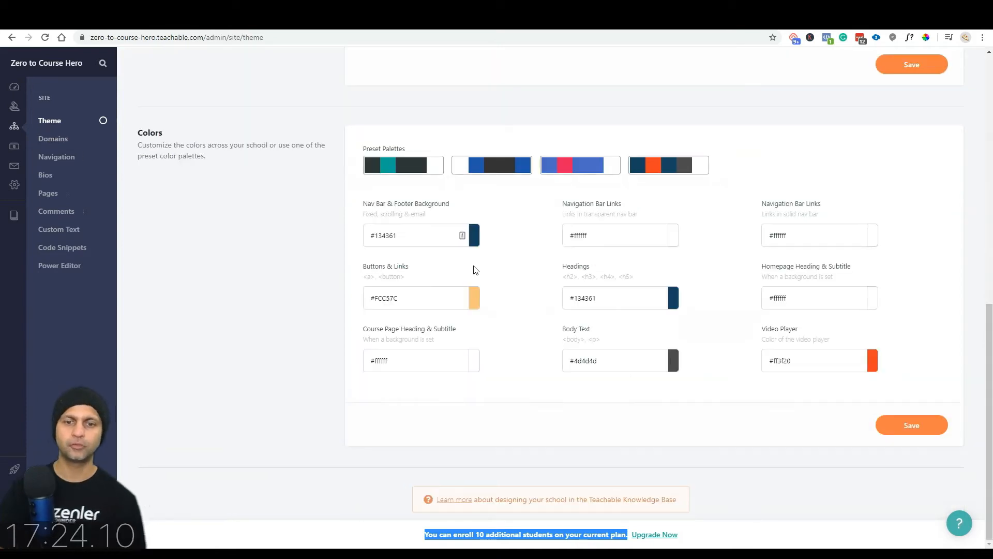
scroll(474, 270, "up", 10)
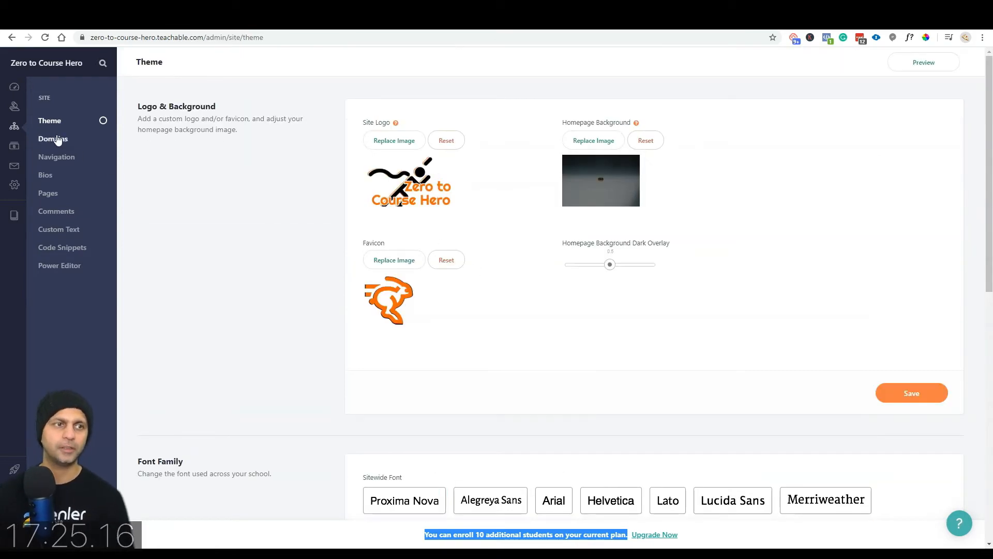
left_click(63, 140)
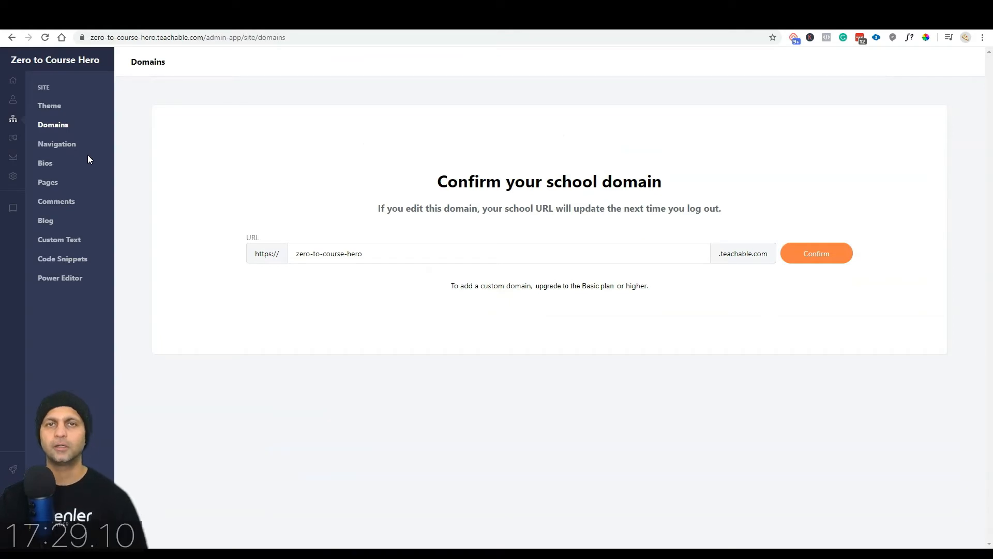
Step: Highlight the zero-to-course-hero subdomain in the school URL, then go to Navigation settings
left_click(132, 37)
double_click(168, 38)
left_click_drag(184, 37, 218, 38)
left_click(222, 38)
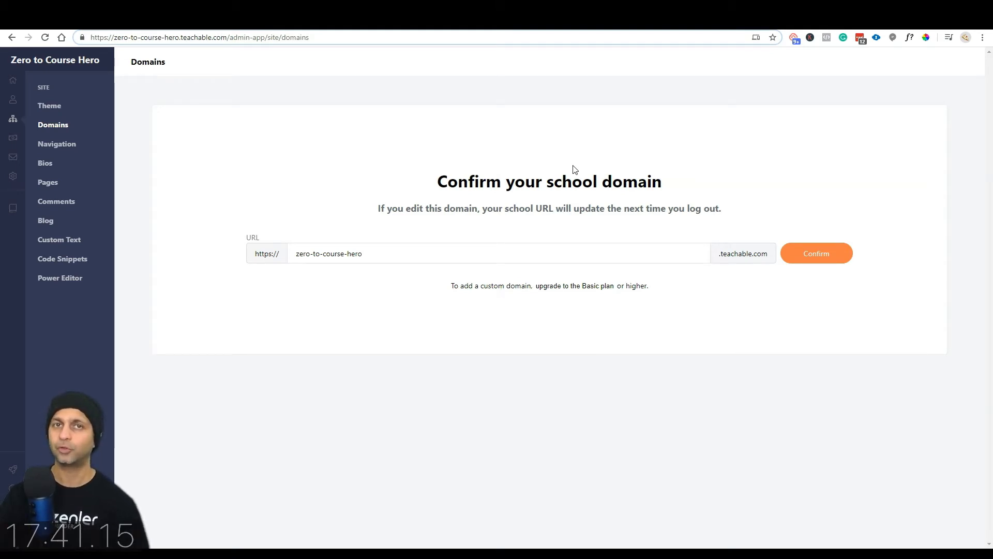
left_click_drag(399, 252, 286, 262)
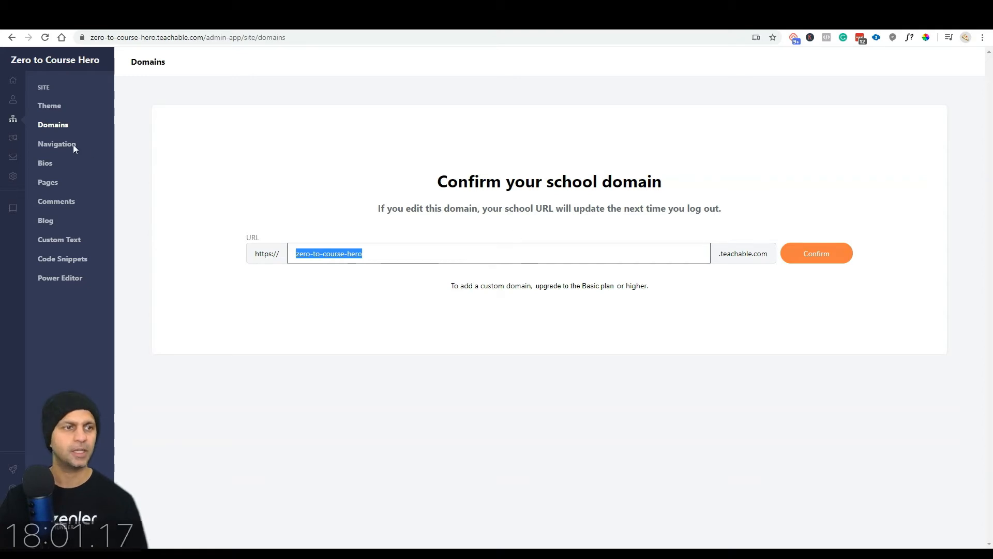
left_click(57, 147)
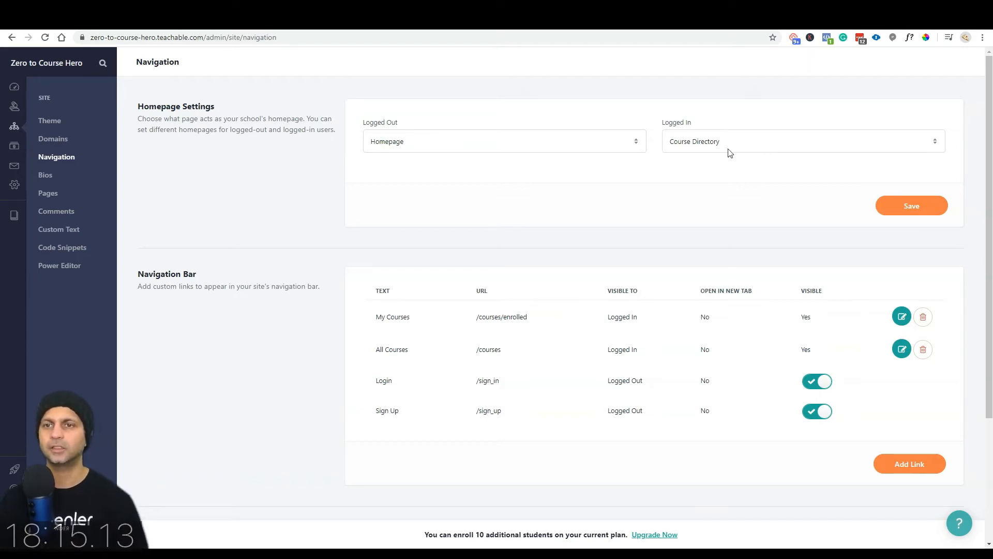
left_click(679, 143)
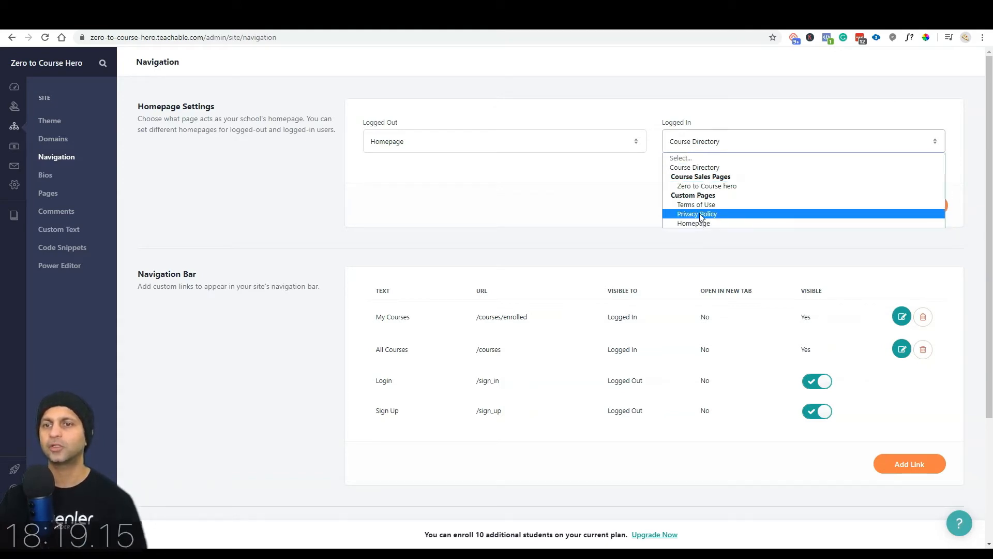
left_click(701, 128)
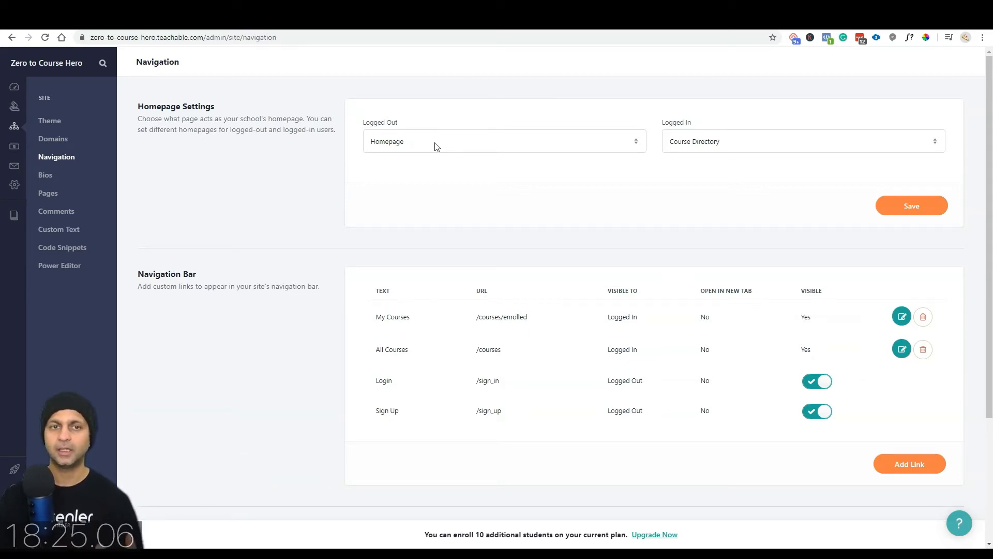
left_click(420, 152)
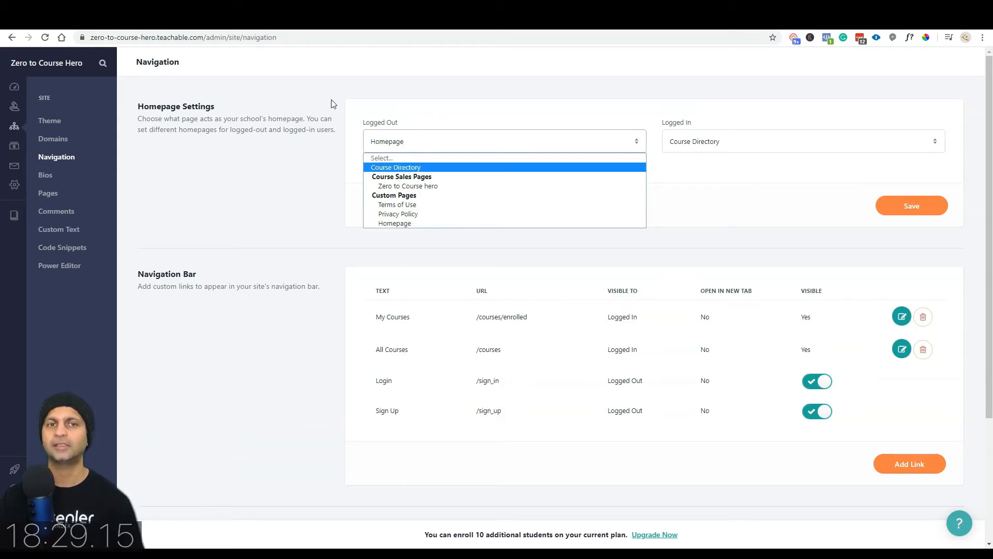
left_click(452, 219)
scroll(413, 135, "down", 3)
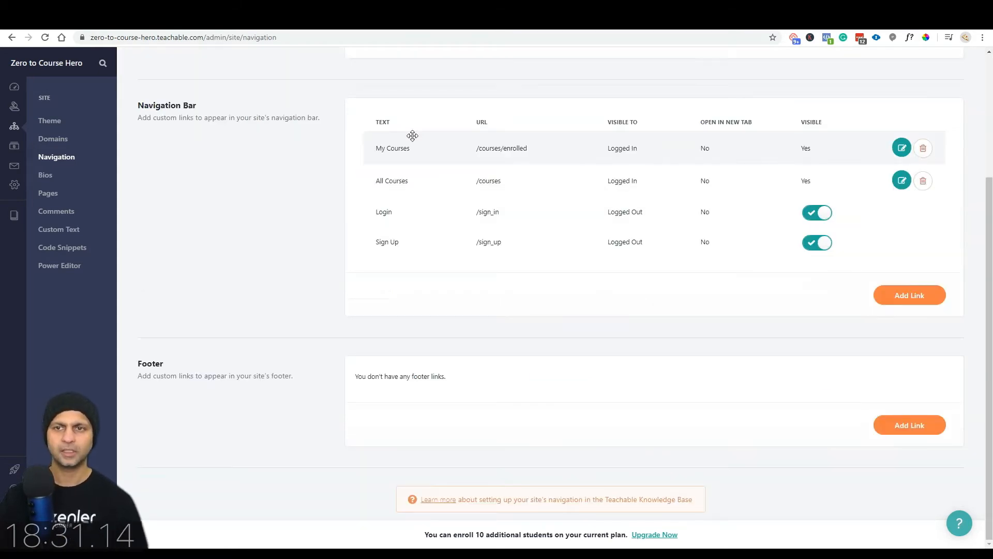
scroll(441, 155, "up", 3)
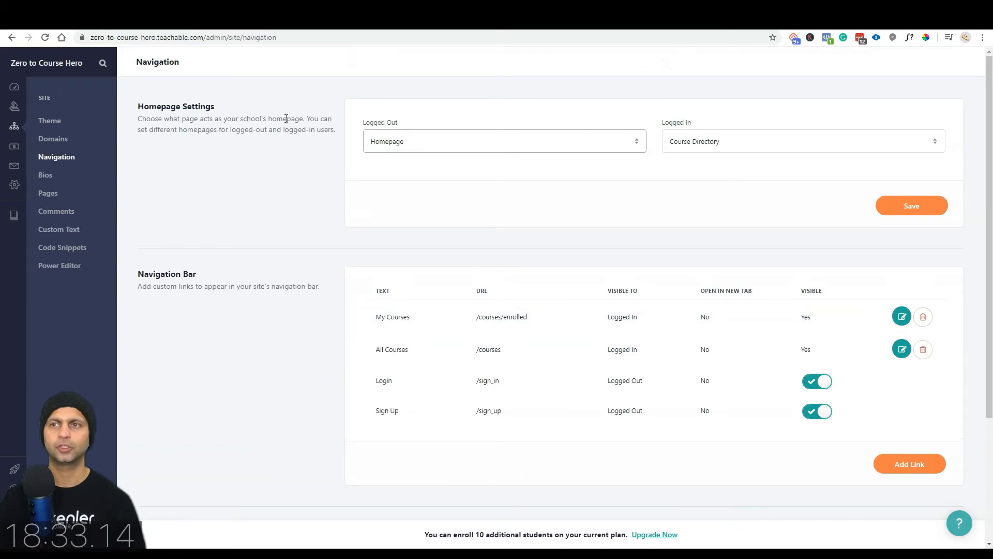
scroll(375, 110, "down", 3)
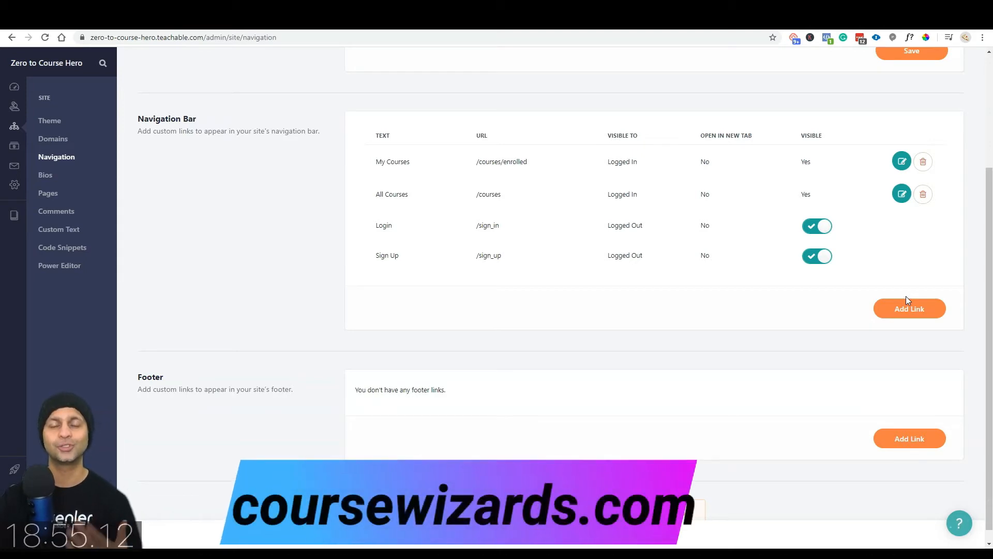
left_click(930, 308)
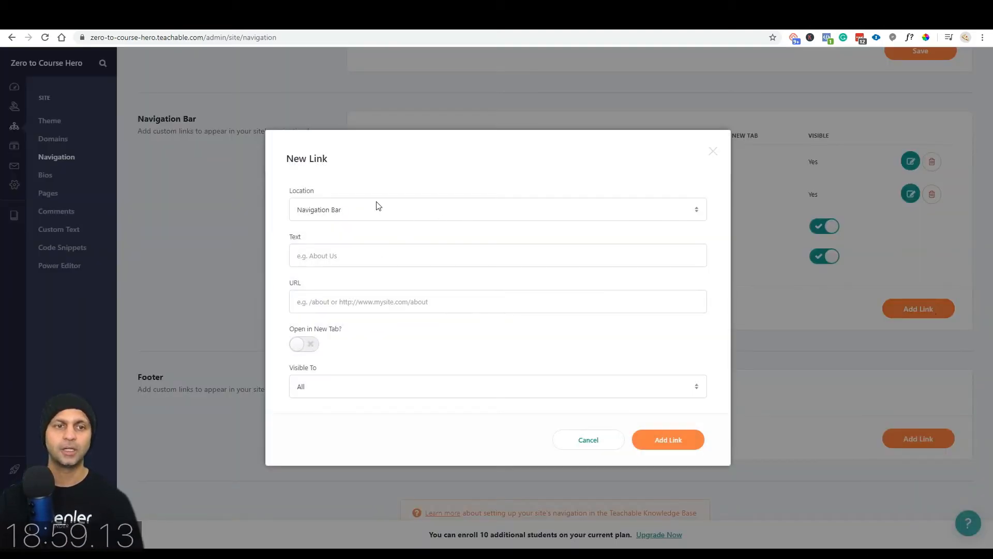
left_click(352, 263)
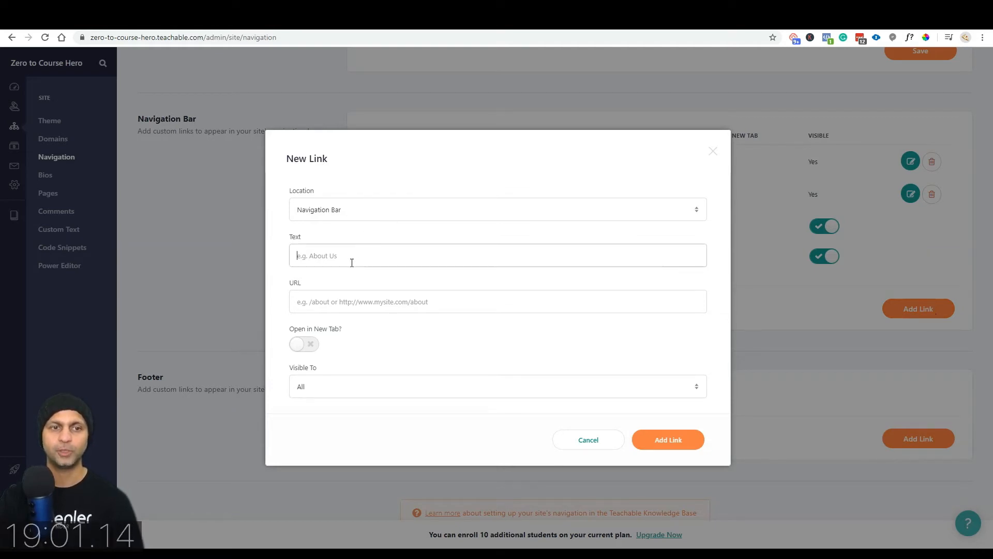
type("Podcast")
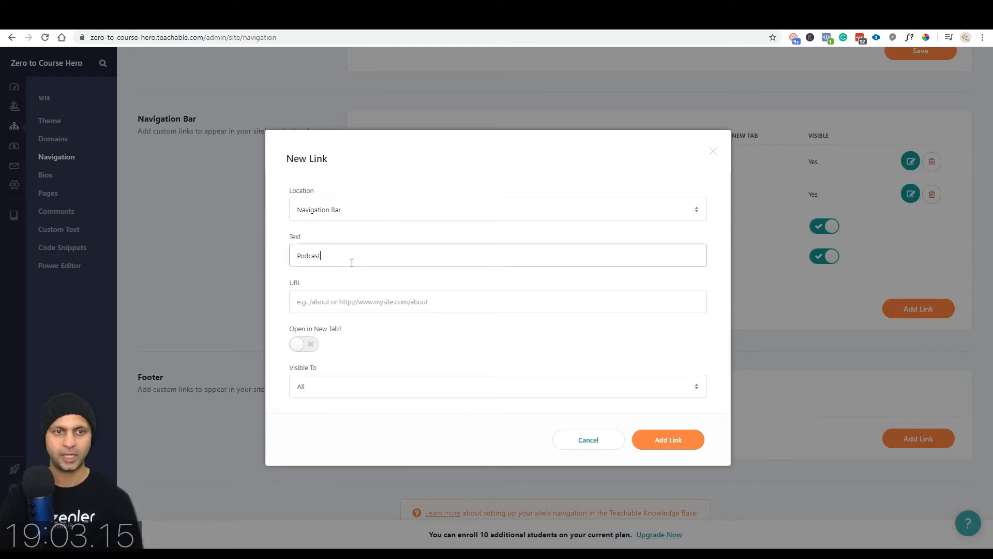
key("Tab")
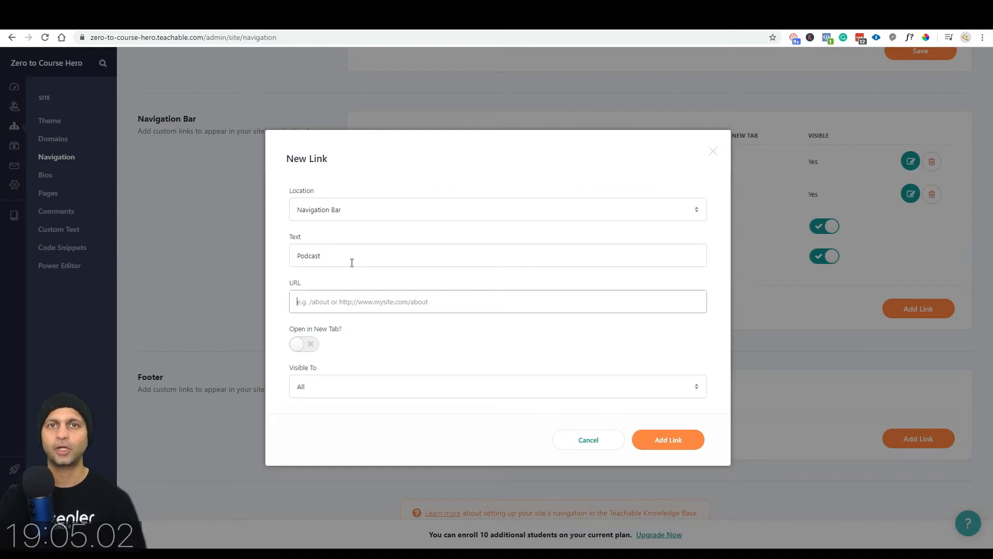
type("https://learn.getnzlr.com/podcast/")
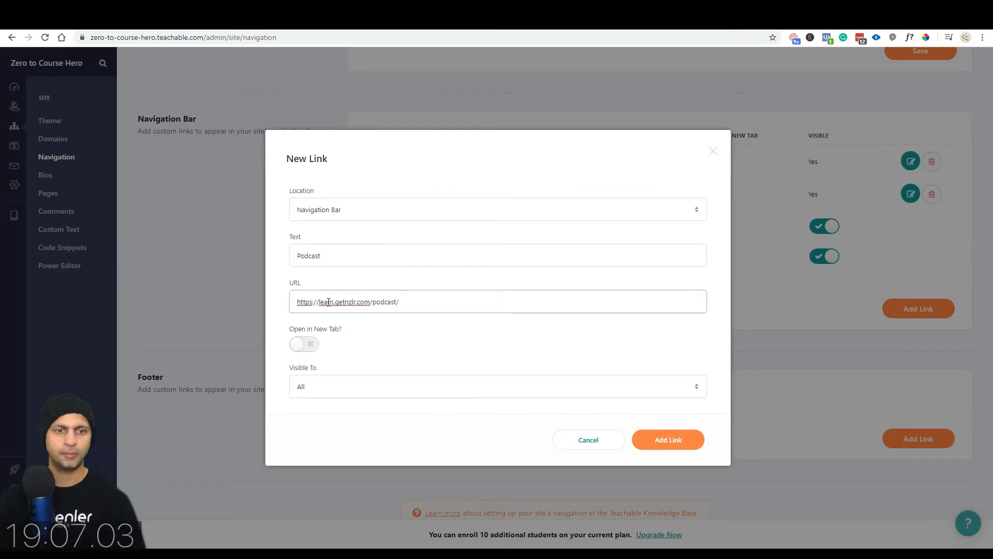
left_click(309, 347)
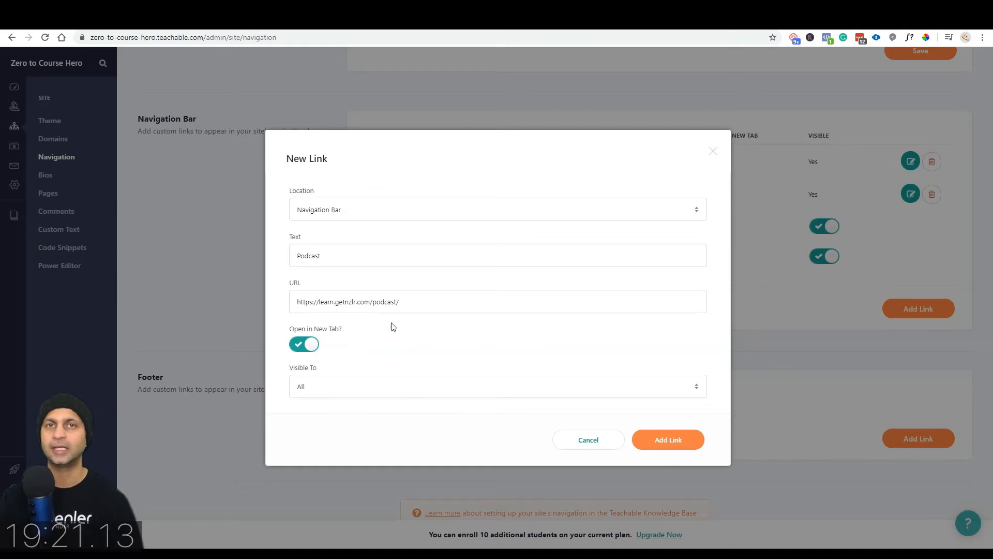
left_click(681, 442)
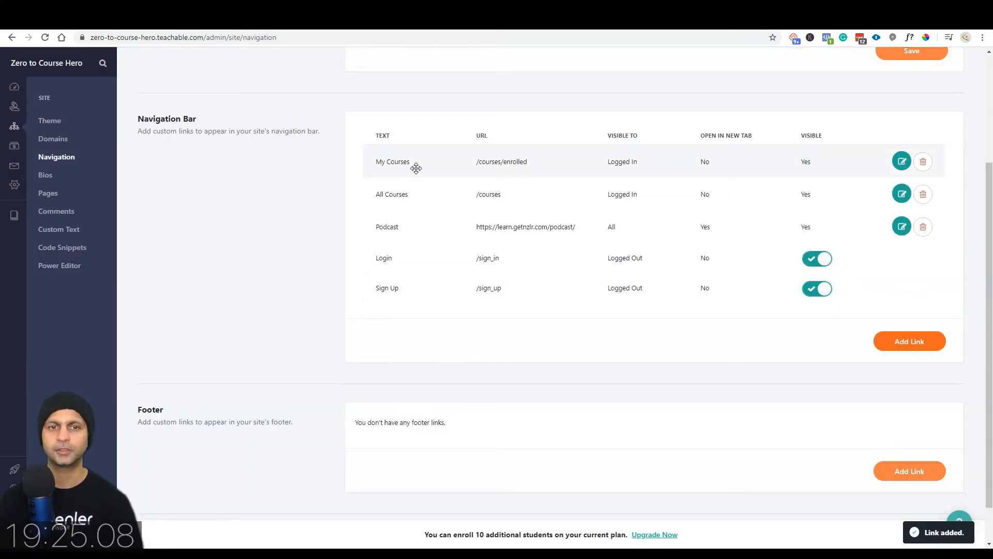
left_click_drag(407, 228, 411, 288)
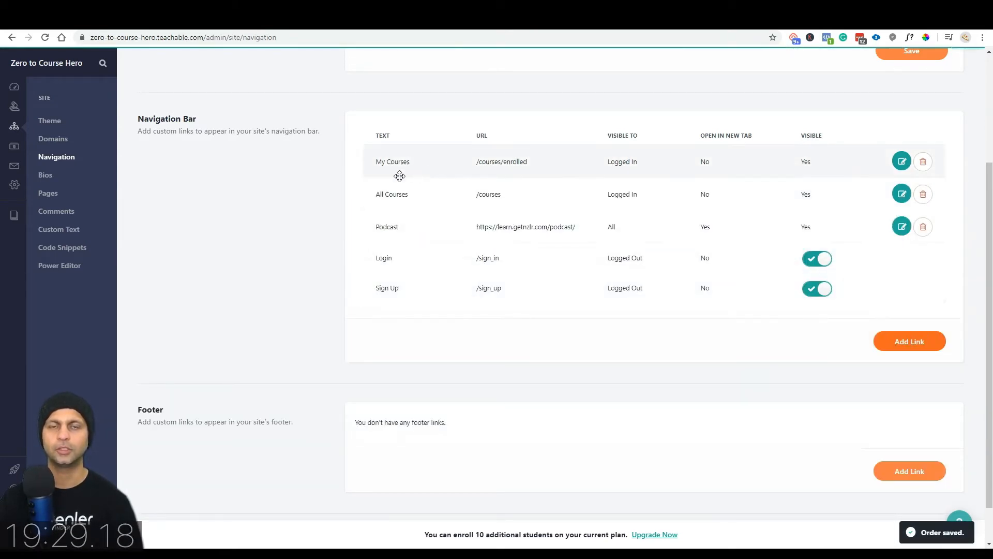
scroll(355, 395, "down", 1)
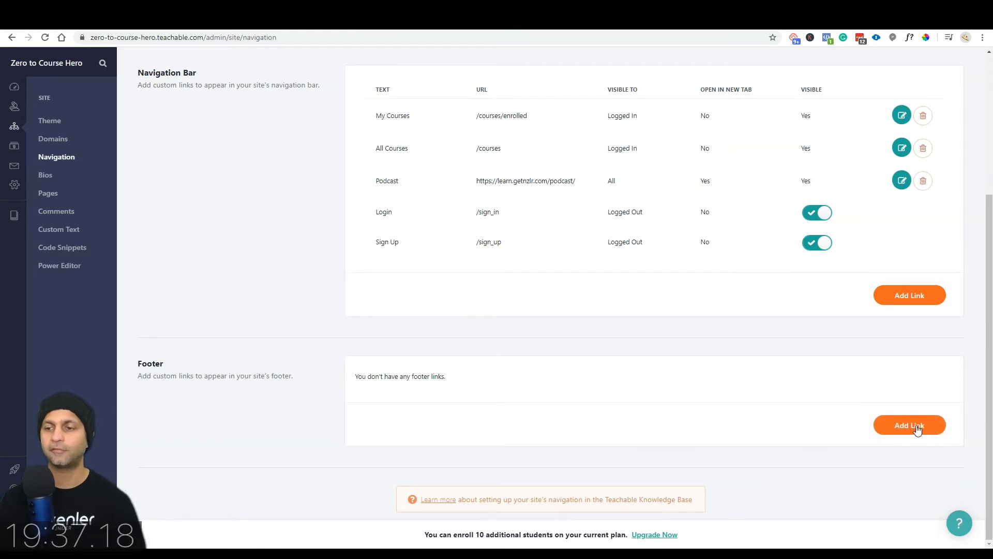
Step: Open the footer's new link form and cancel it without adding a link
left_click(896, 425)
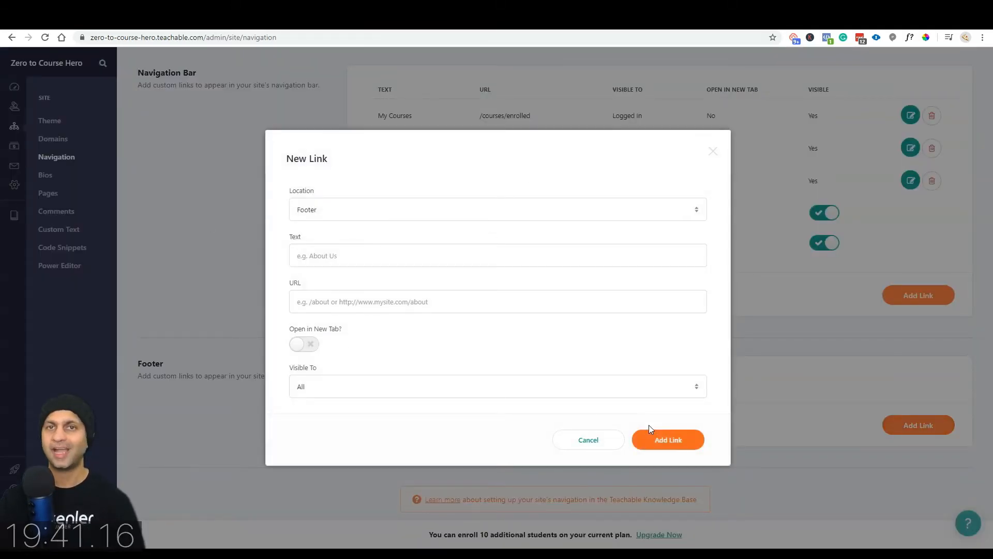
left_click(588, 440)
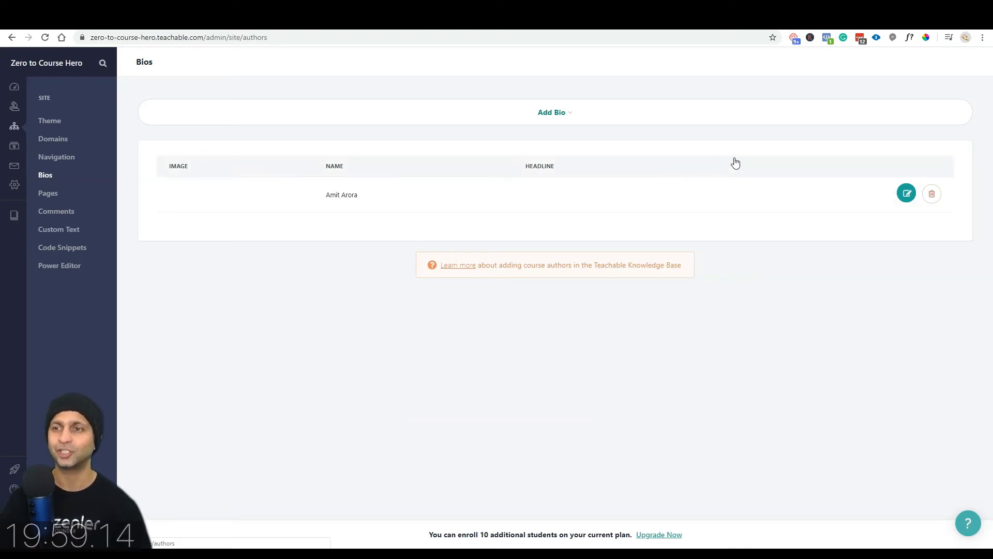
Step: Set the instructor bio headline to 'Instructor' and upload a profile image
left_click(906, 194)
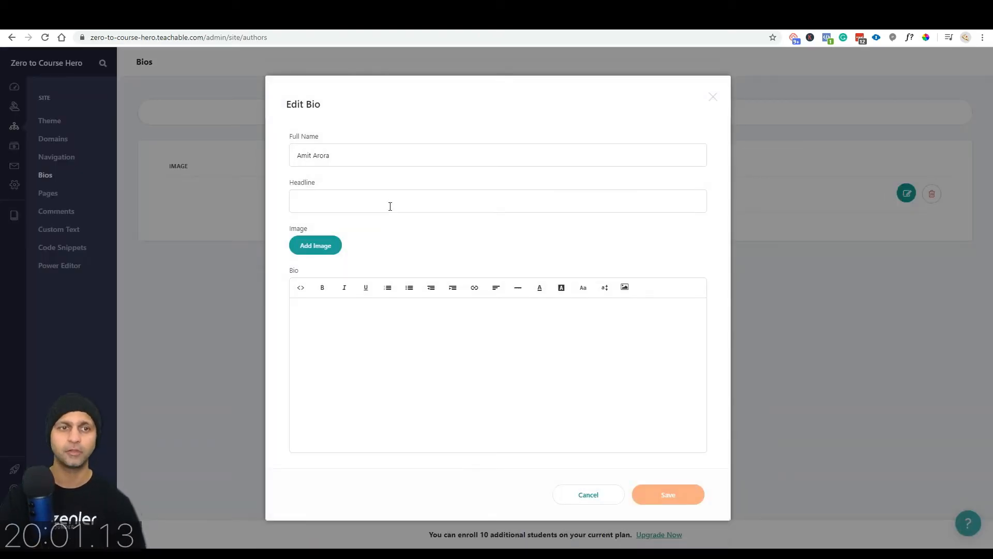
left_click(318, 196)
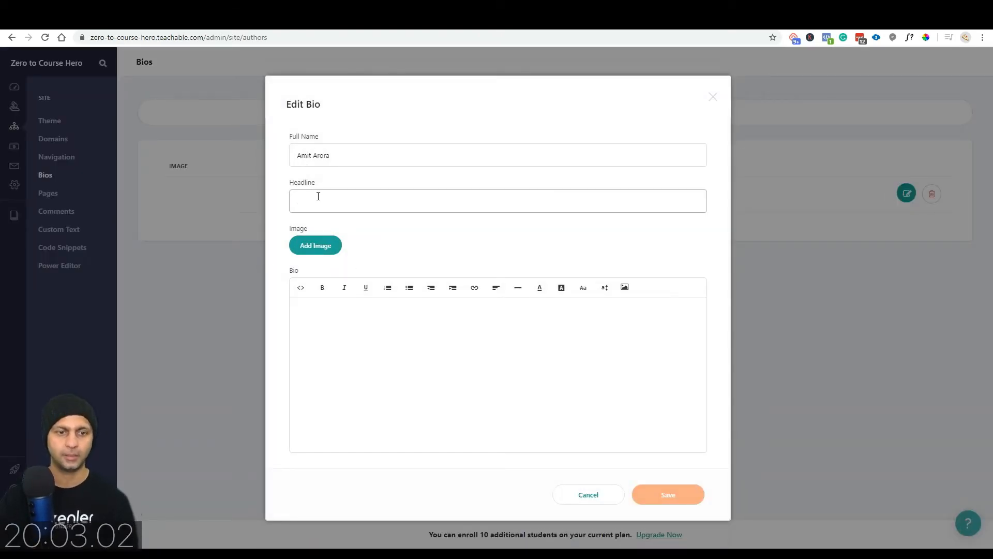
type("Instructor")
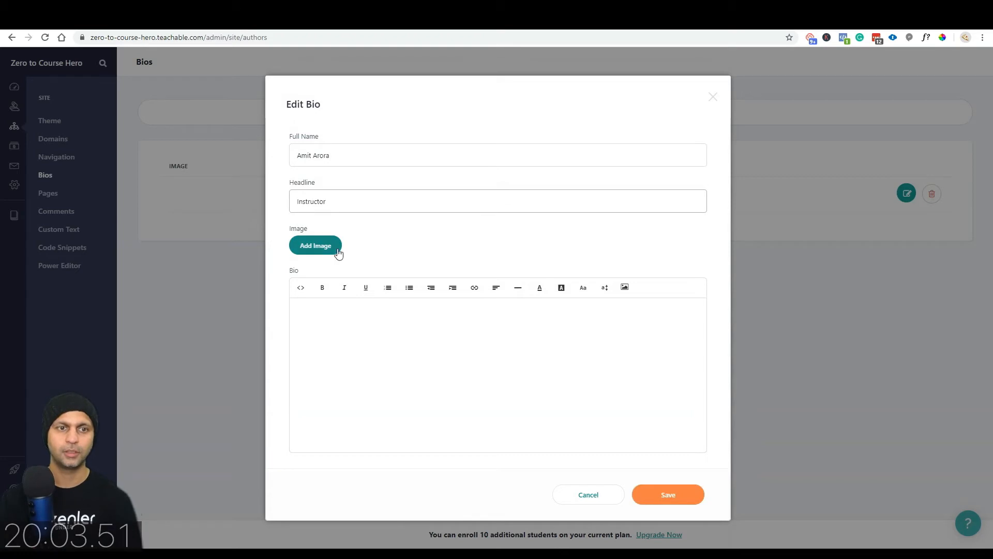
left_click(333, 252)
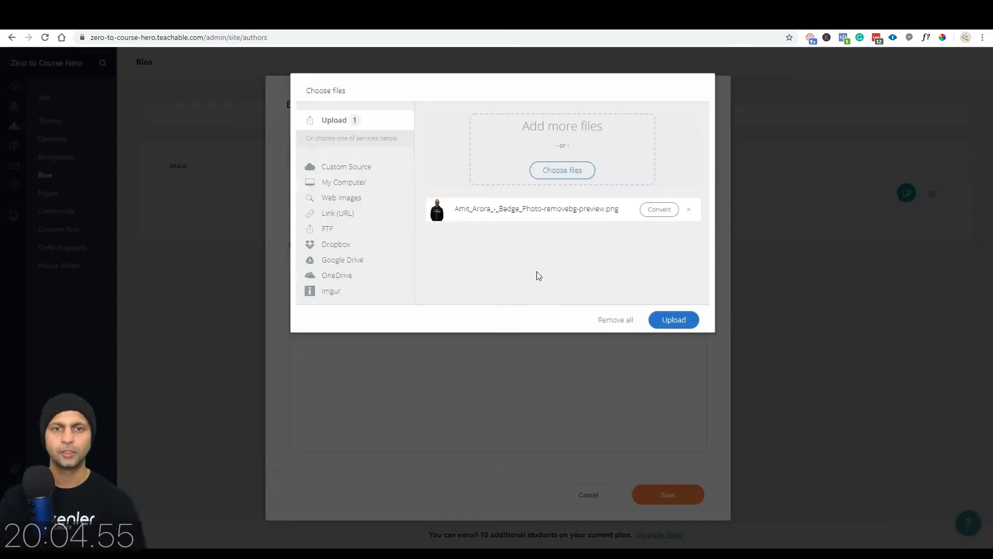
left_click(673, 320)
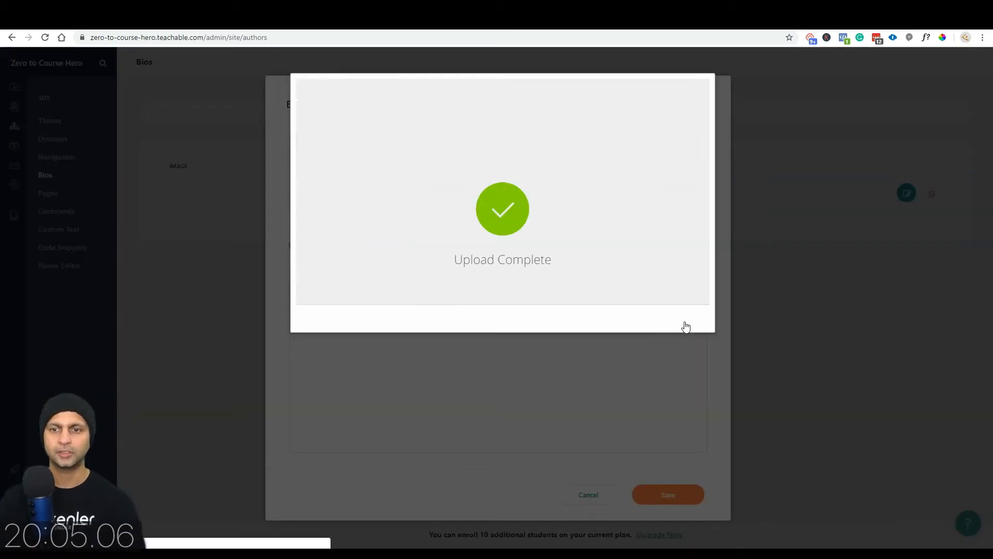
Step: Fill the bio with lorem ipsum text, save it, and go to the Pages list
key("ctrl+t")
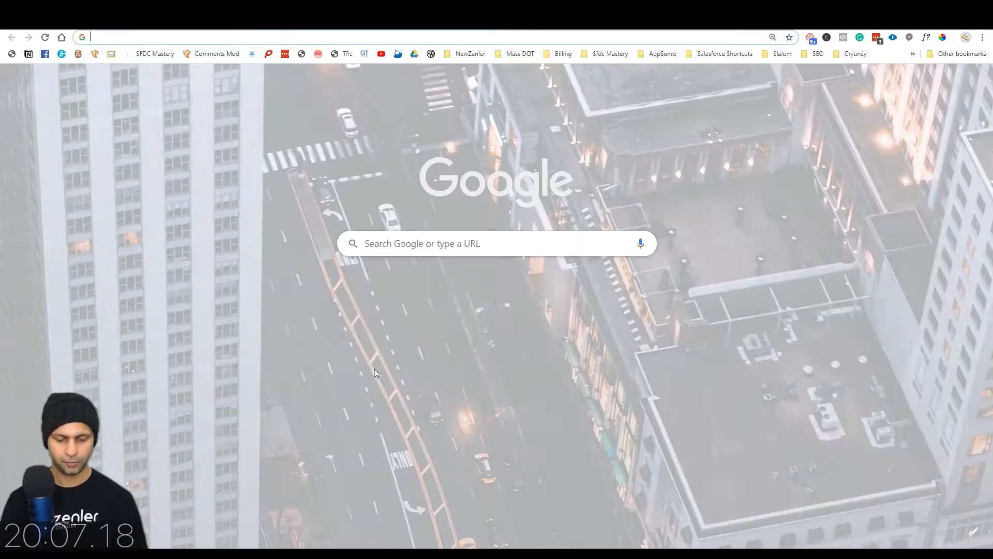
type("lorem")
key("Down")
key("Return")
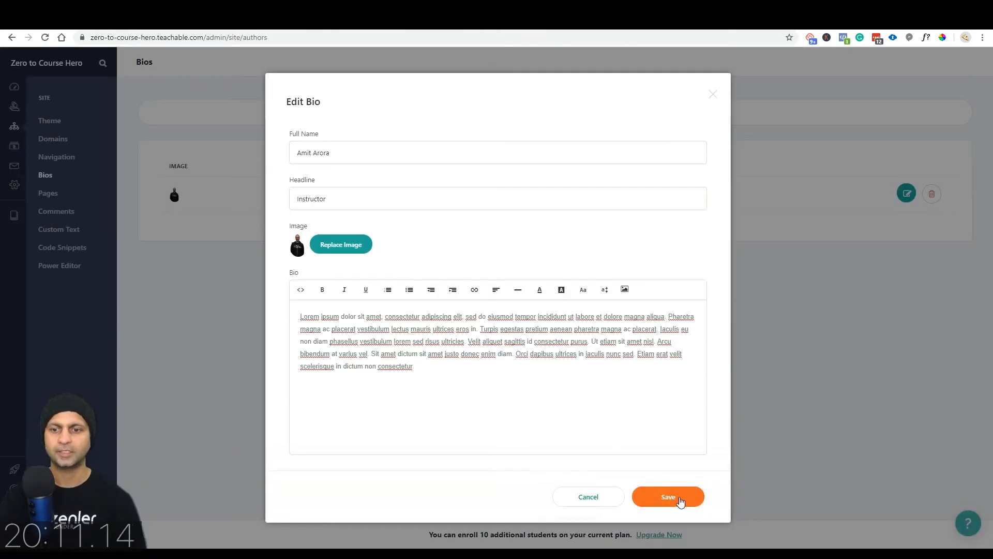
left_click(676, 499)
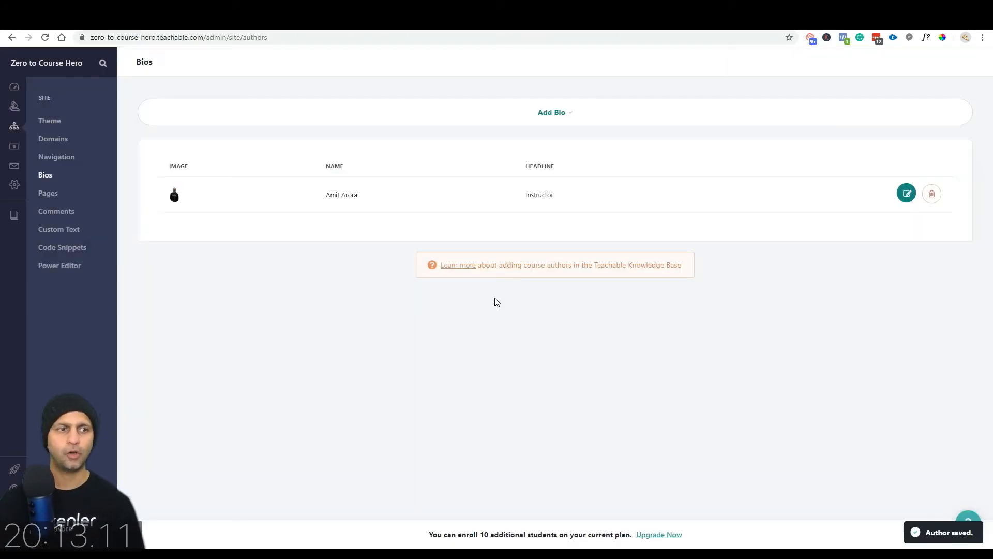
left_click(68, 199)
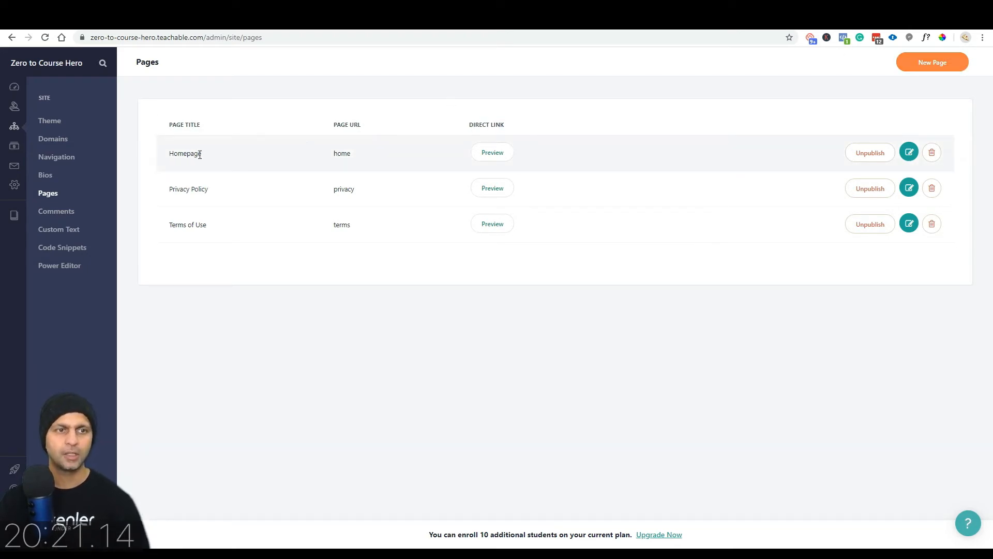
Step: Preview the school homepage and test its Podcast navigation link
left_click(505, 156)
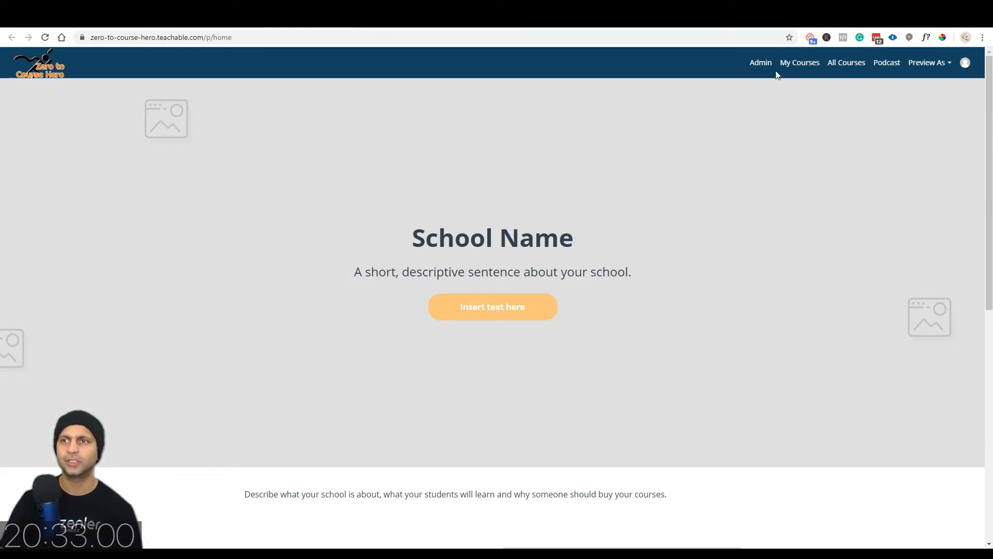
left_click(886, 64)
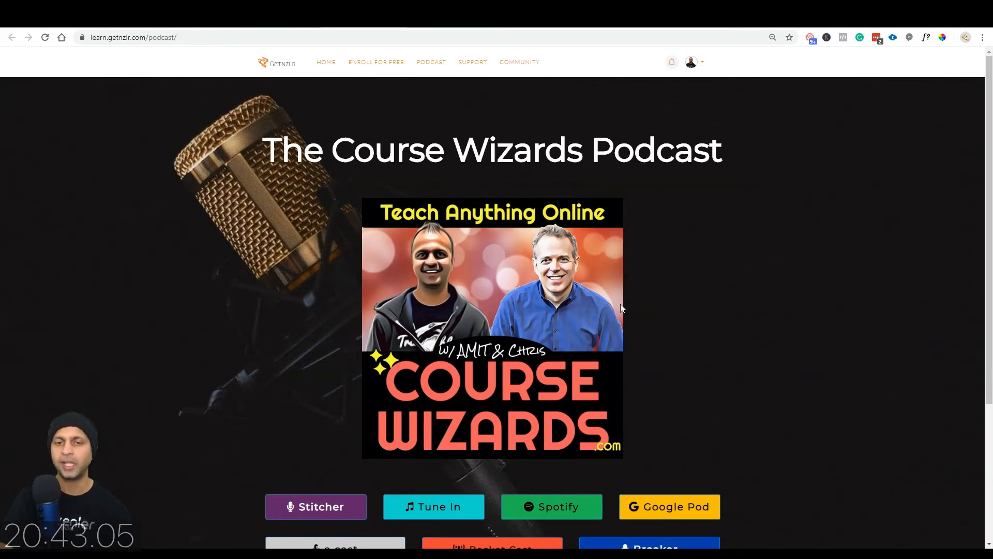
scroll(620, 304, "down", 4)
scroll(620, 303, "up", 4)
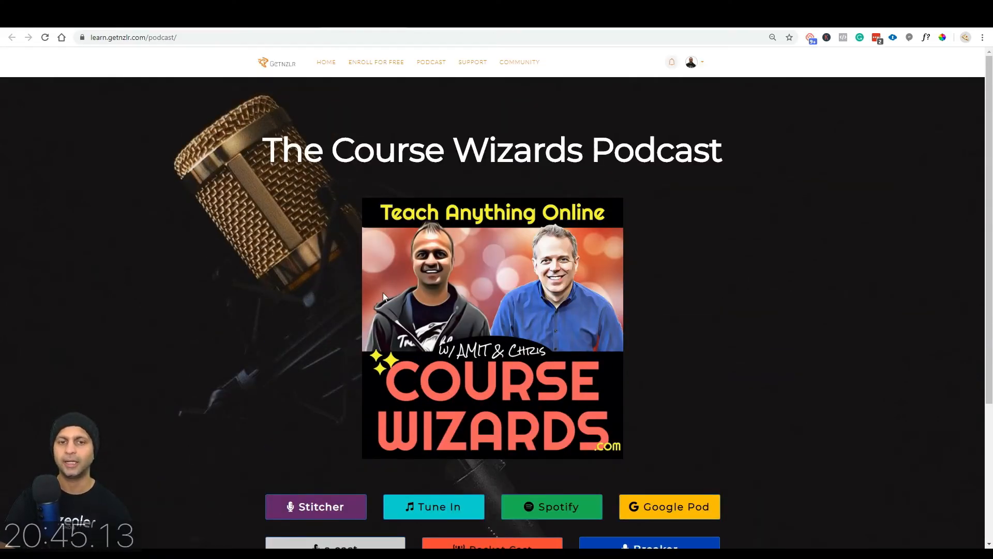
left_click(455, 18)
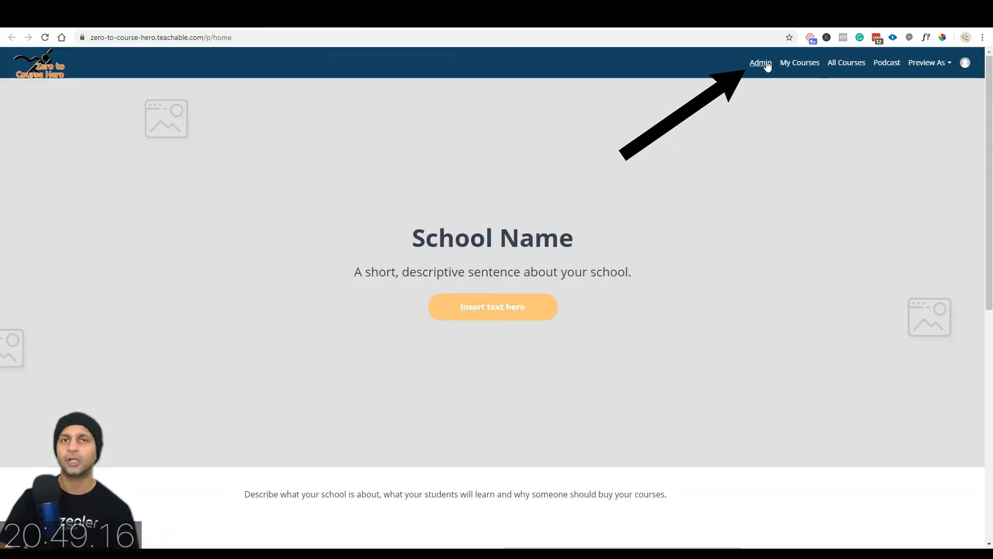
scroll(682, 354, "down", 4)
scroll(683, 354, "down", 3)
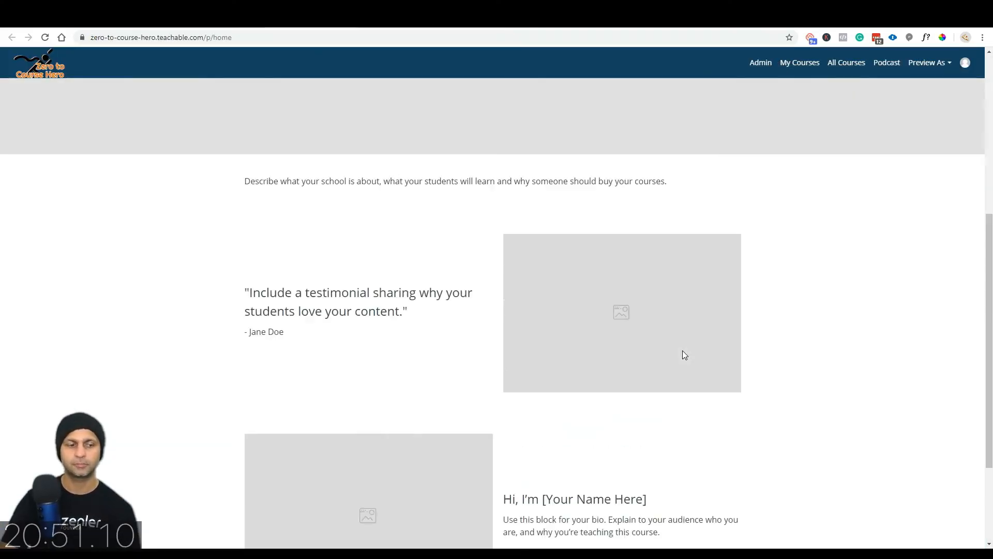
scroll(683, 355, "up", 7)
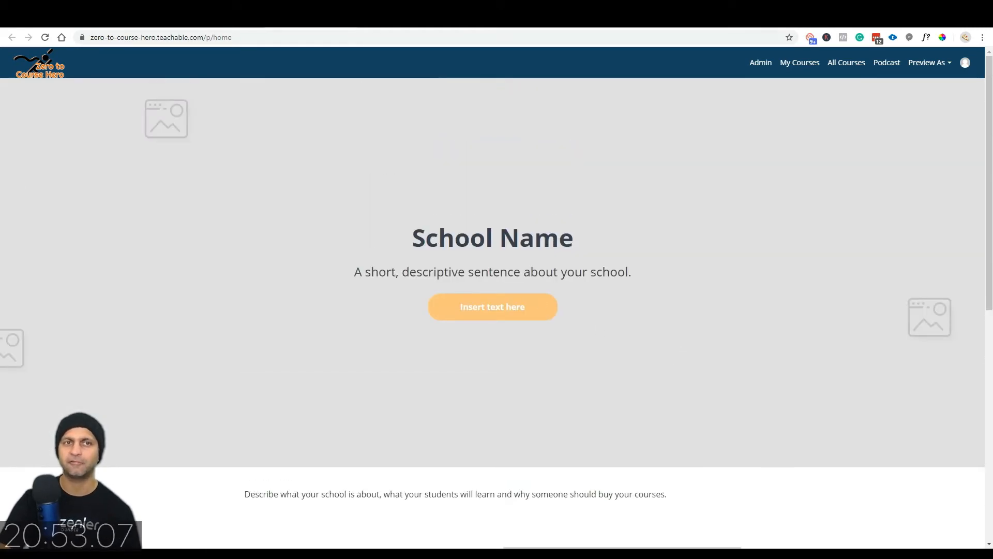
Step: Go back to the admin and open the Comments page
left_click(358, 18)
left_click(406, 19)
left_click(48, 214)
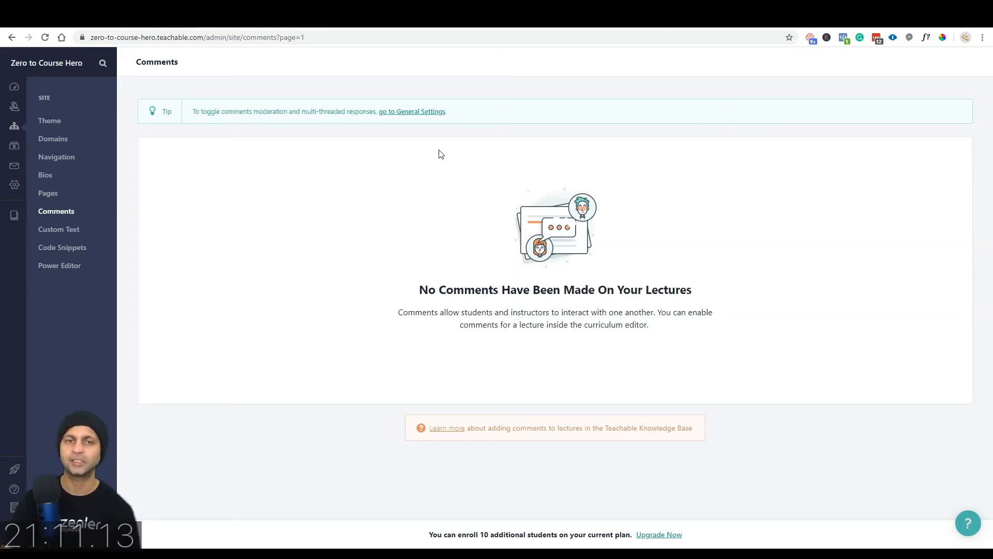
Step: Follow the Comments tip's link to General Settings and scroll up to the School section
left_click_drag(224, 112, 354, 113)
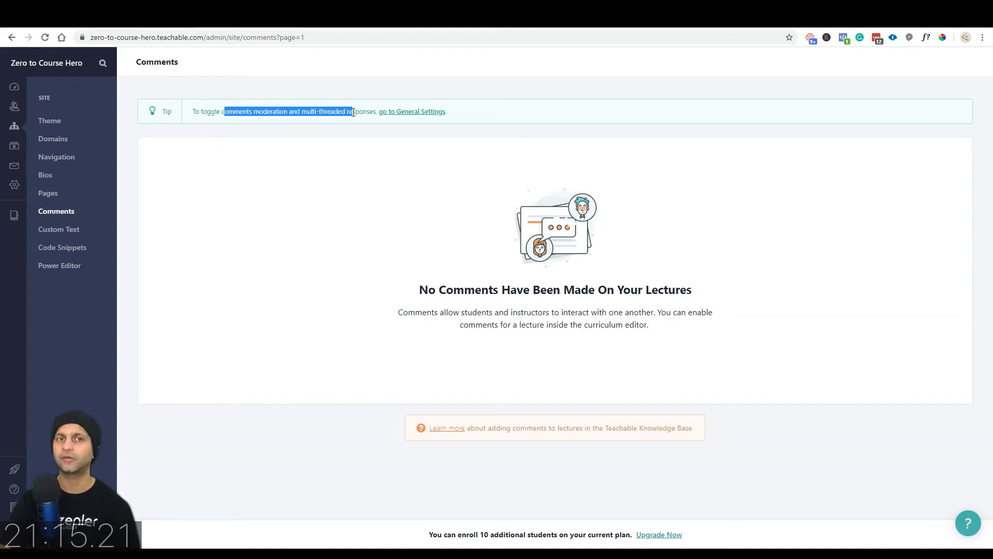
left_click(432, 112)
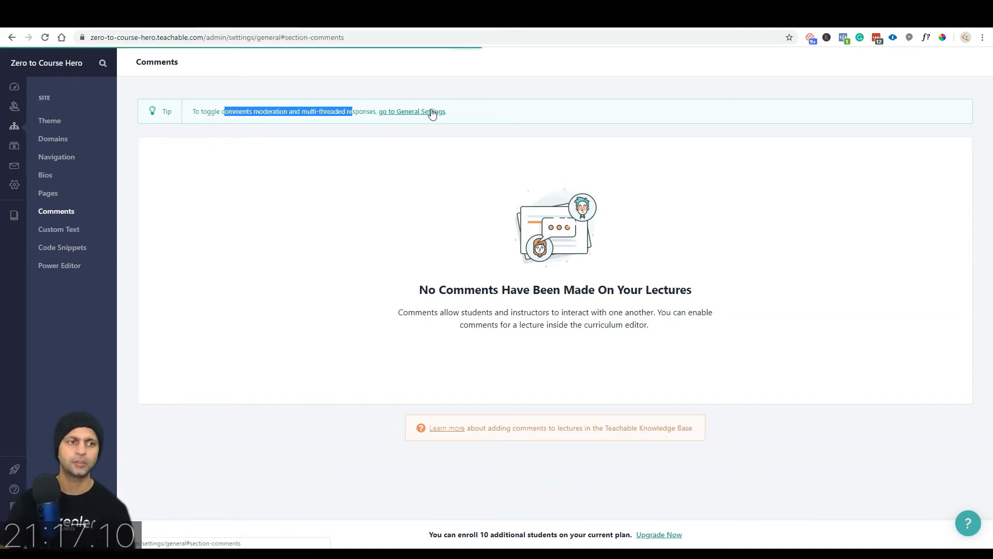
scroll(154, 256, "up", 4)
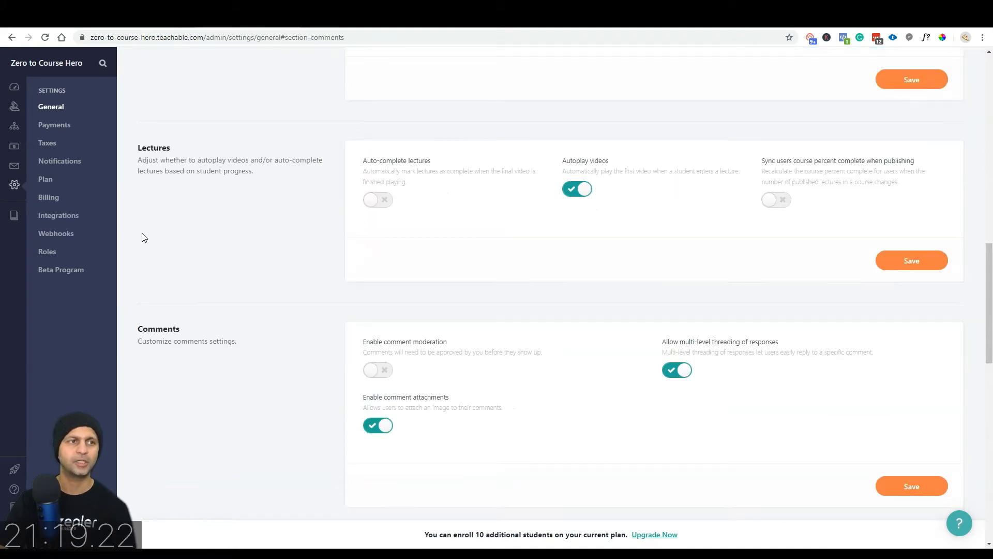
scroll(390, 270, "up", 14)
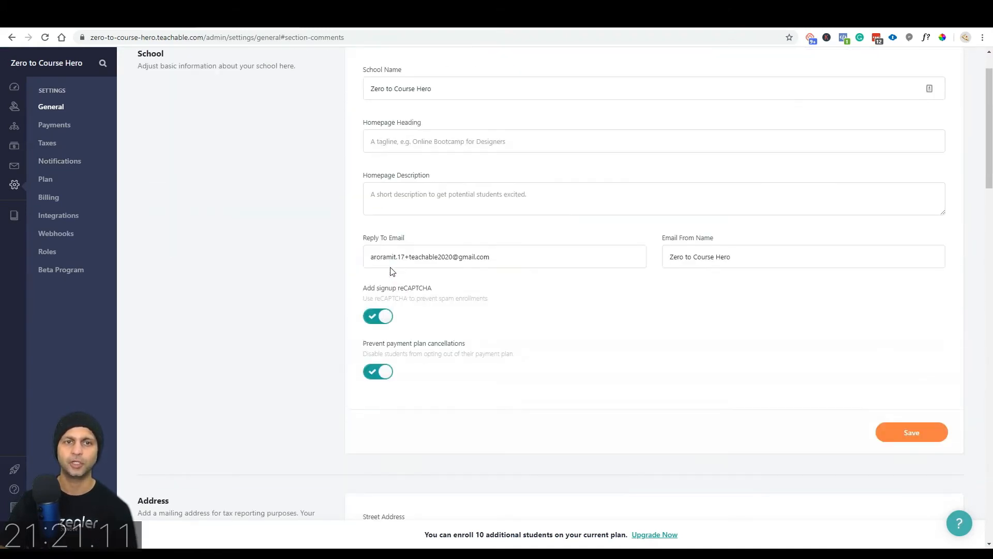
scroll(390, 270, "up", 1)
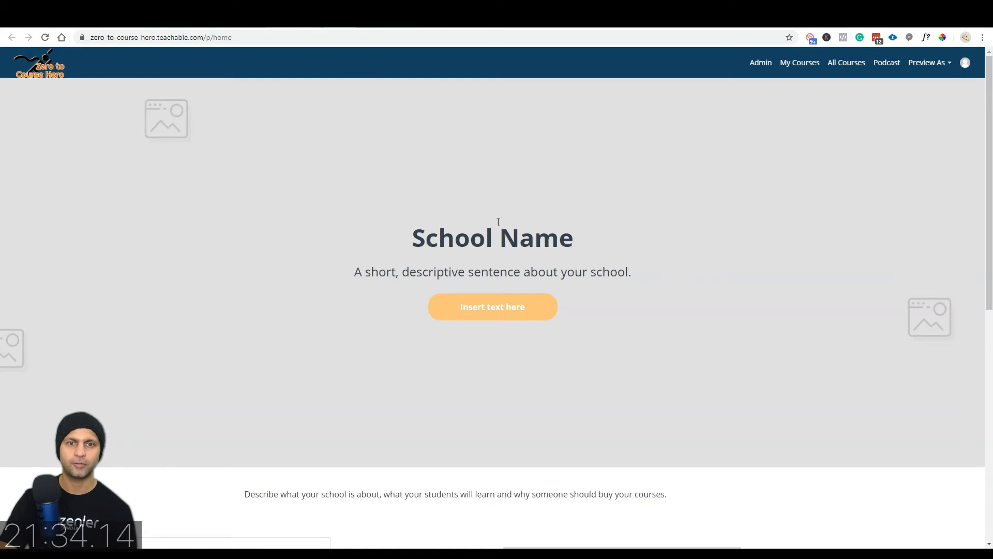
Step: Inspect the Homepage Heading field, then return to the admin dashboard
left_click_drag(410, 244, 317, 251)
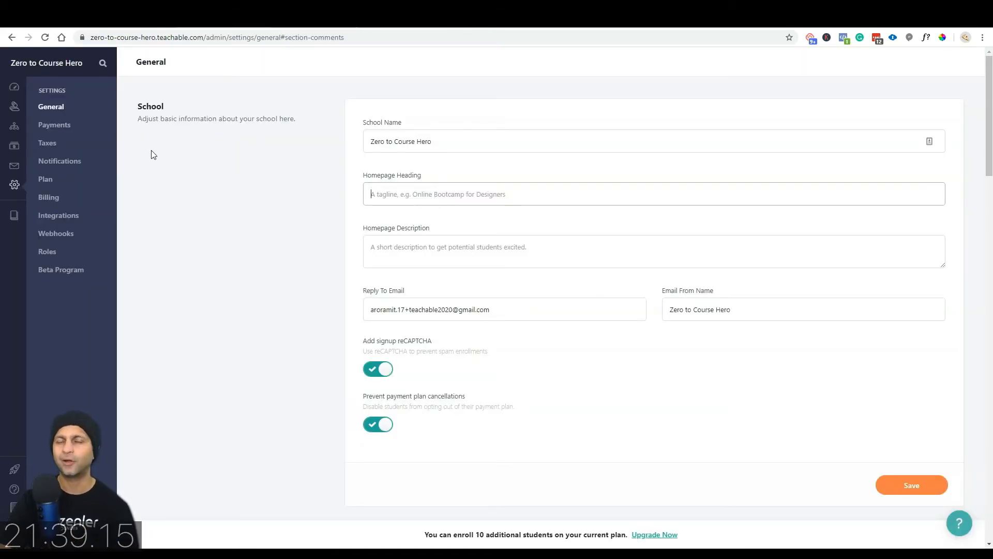
left_click(370, 178)
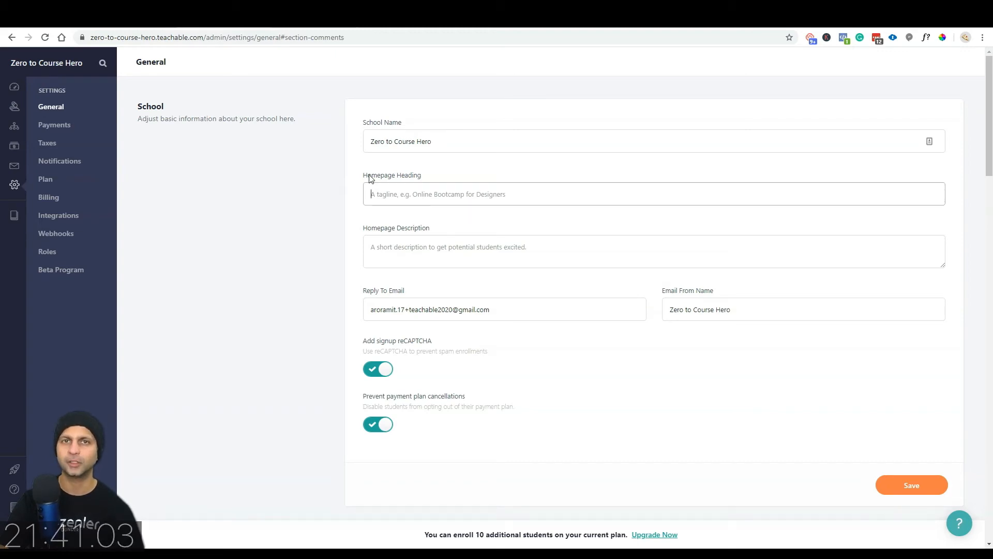
left_click(14, 87)
Step: Browse the Site's Custom Text tables for Header, Checkout, Courses and Emails, then open Code Snippets
left_click(35, 128)
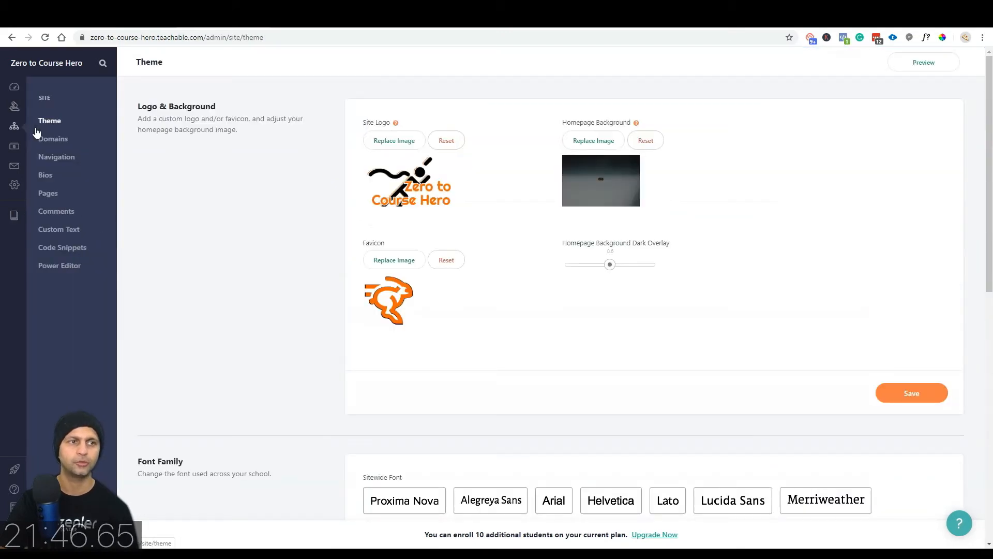
left_click(55, 231)
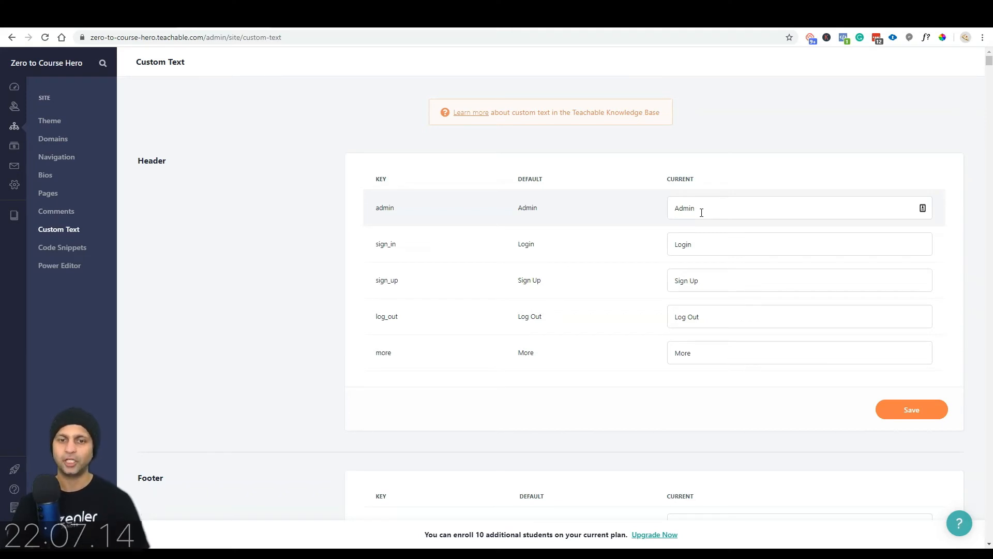
scroll(702, 213, "down", 5)
scroll(668, 257, "down", 5)
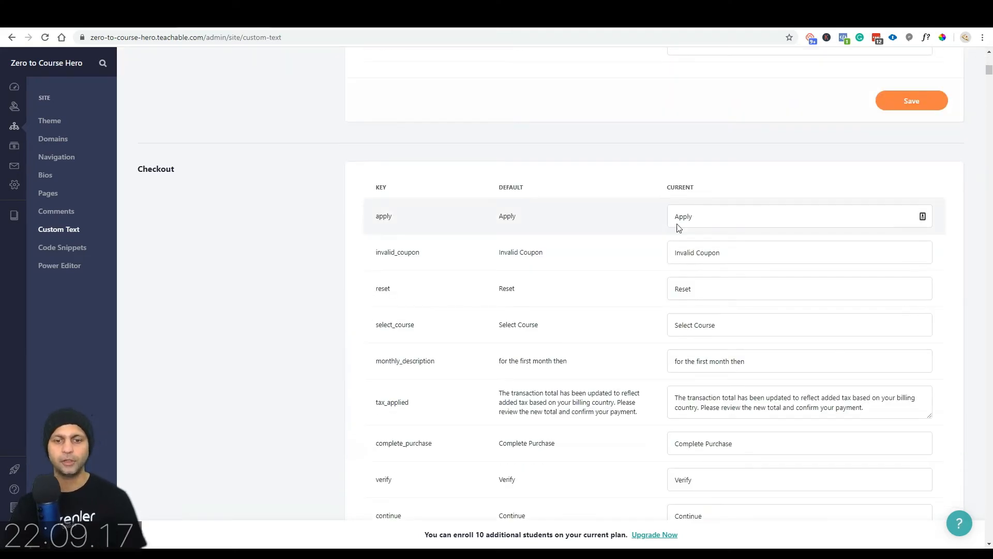
scroll(743, 361, "down", 10)
scroll(744, 363, "down", 20)
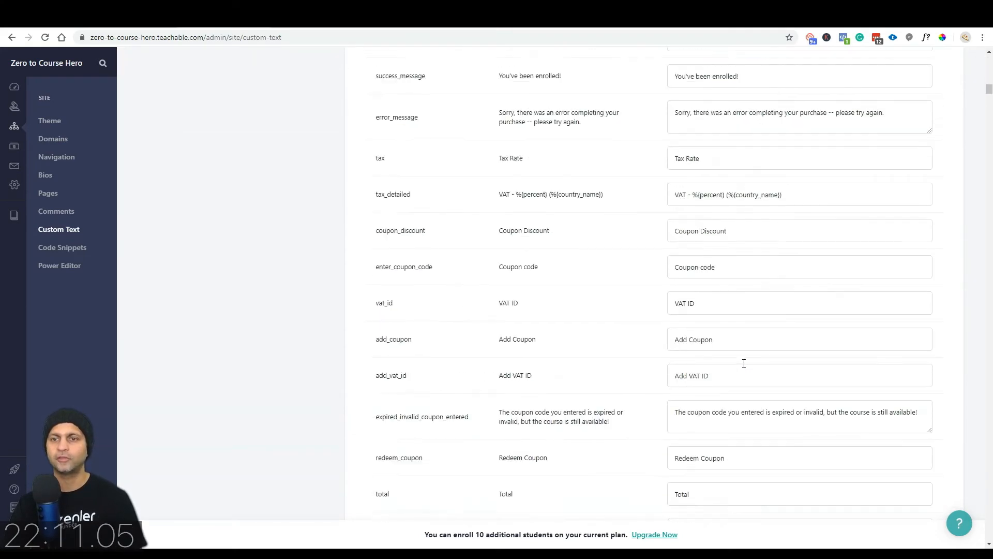
scroll(744, 363, "down", 20)
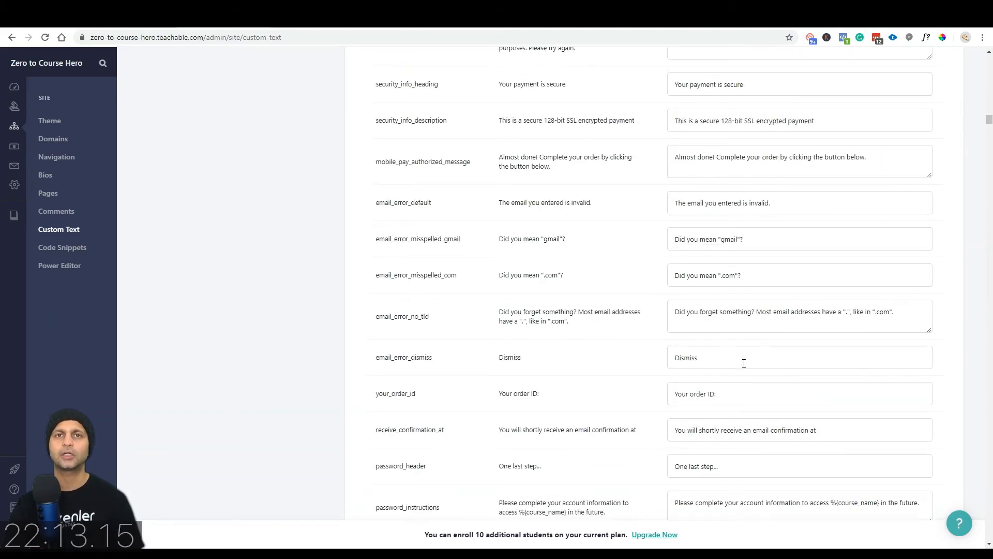
scroll(744, 363, "up", 1)
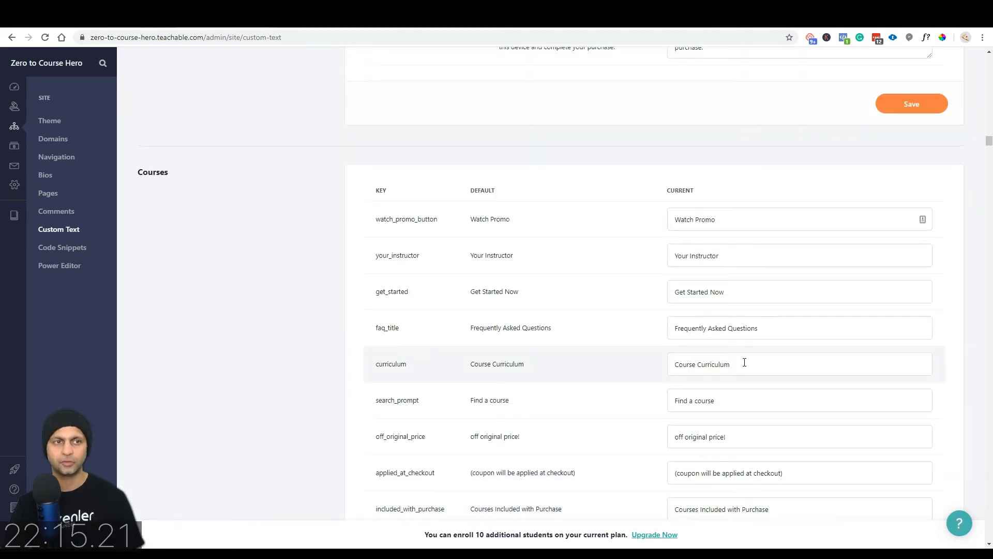
left_click_drag(988, 143, 988, 199)
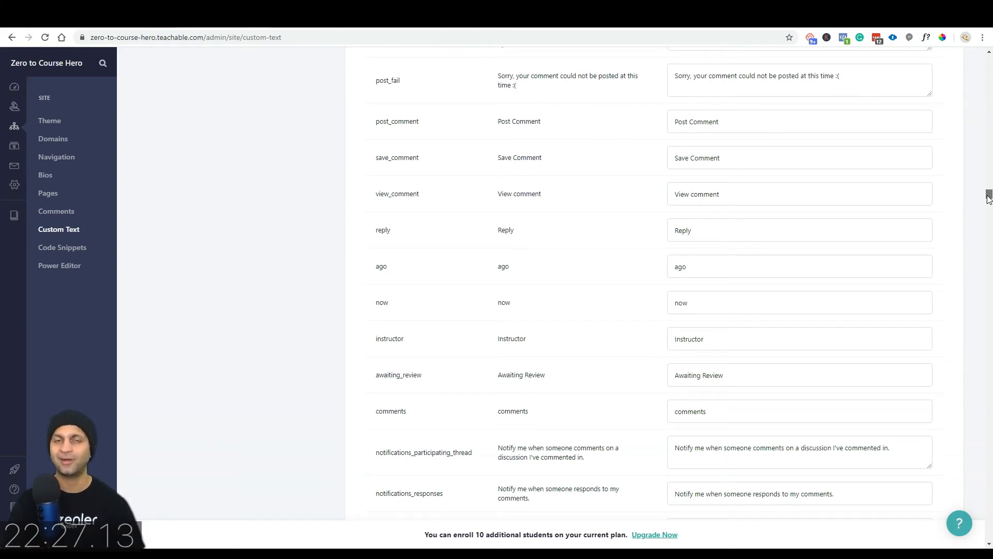
mouse_move(989, 200)
left_mouse_down()
mouse_move(989, 221)
mouse_move(989, 211)
left_mouse_up()
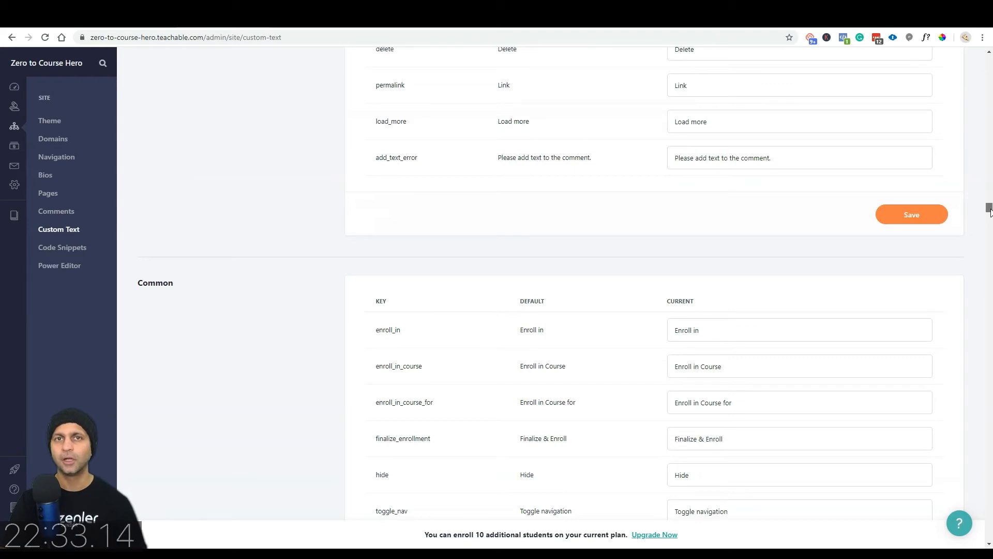
left_click_drag(990, 211, 990, 359)
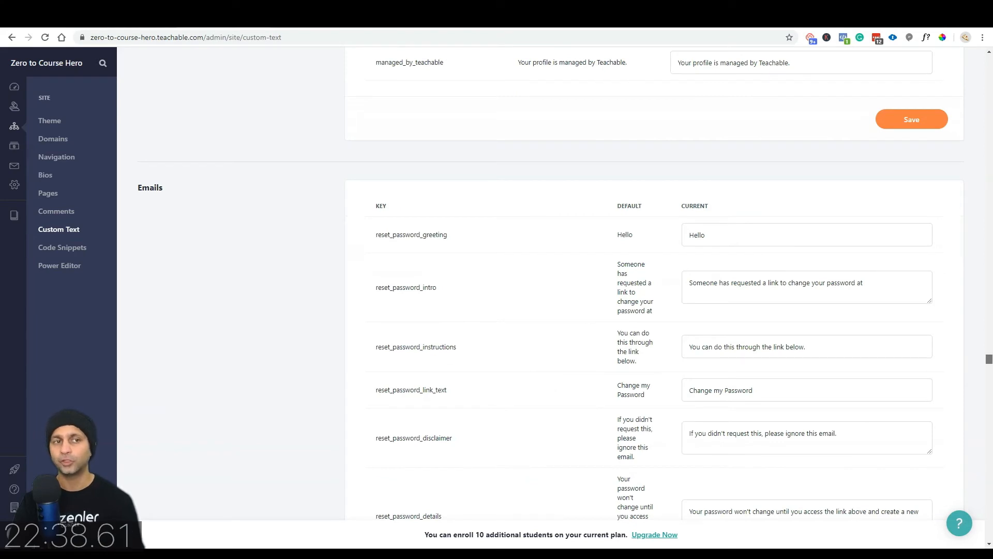
left_click(79, 254)
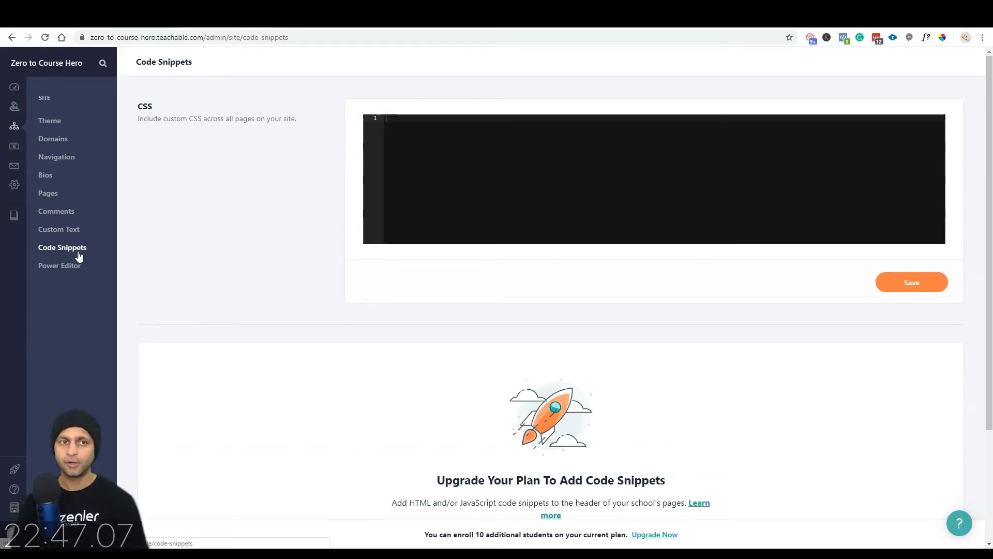
Step: Paste the code.evidence.io script tag into the sitewide CSS snippet and save
left_click_drag(154, 122, 310, 125)
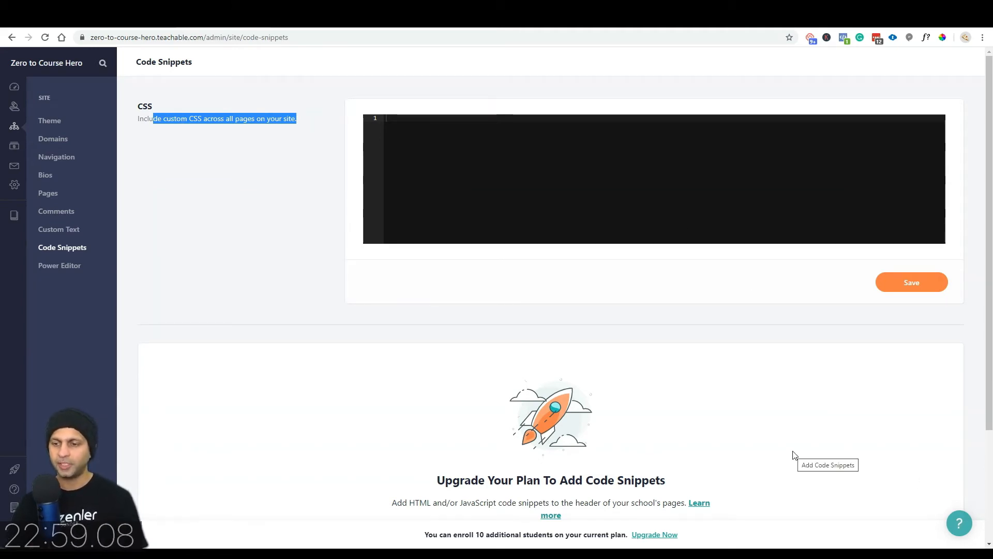
left_click(580, 129)
key("ctrl+v")
left_click(924, 282)
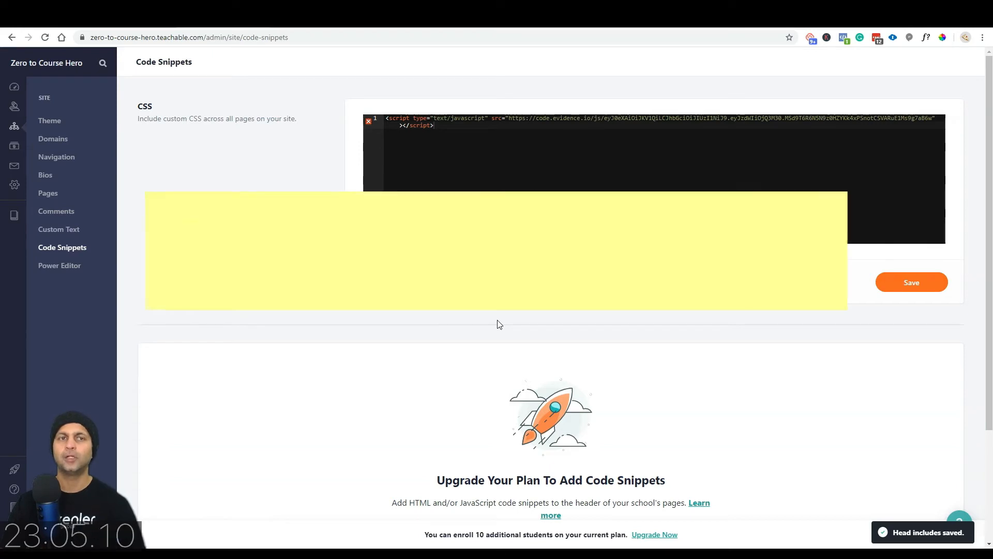
Step: Reload the school's home page twice to check the snippet's effect
left_click(310, 19)
key("F5")
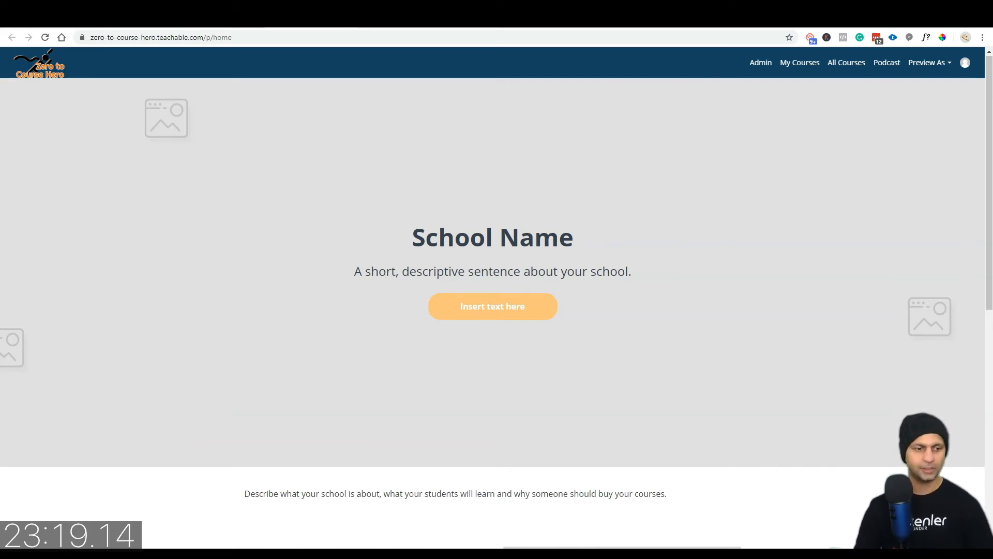
scroll(494, 232, "down", 9)
key("F5")
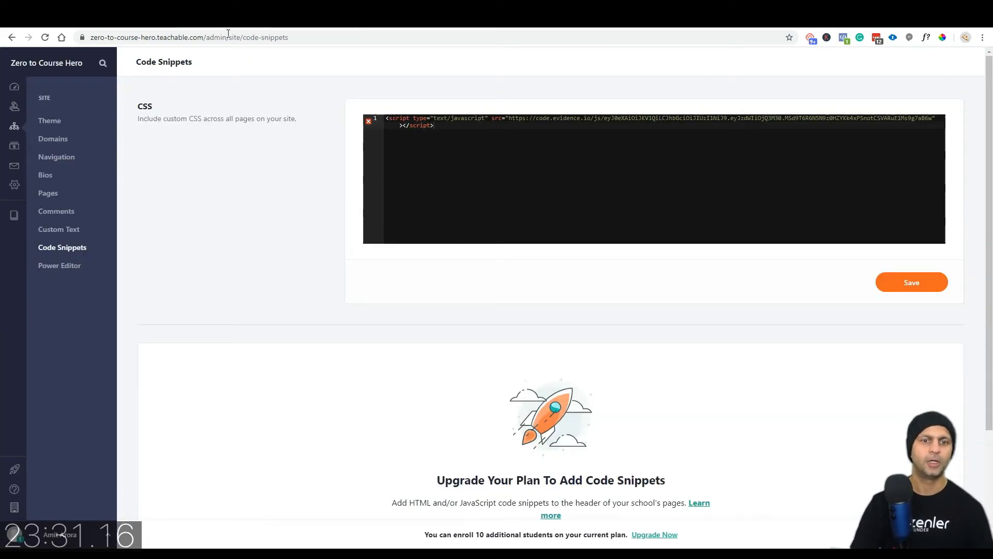
Step: Read the Code Snippets upgrade note and view the Power Editor page
scroll(280, 292, "down", 3)
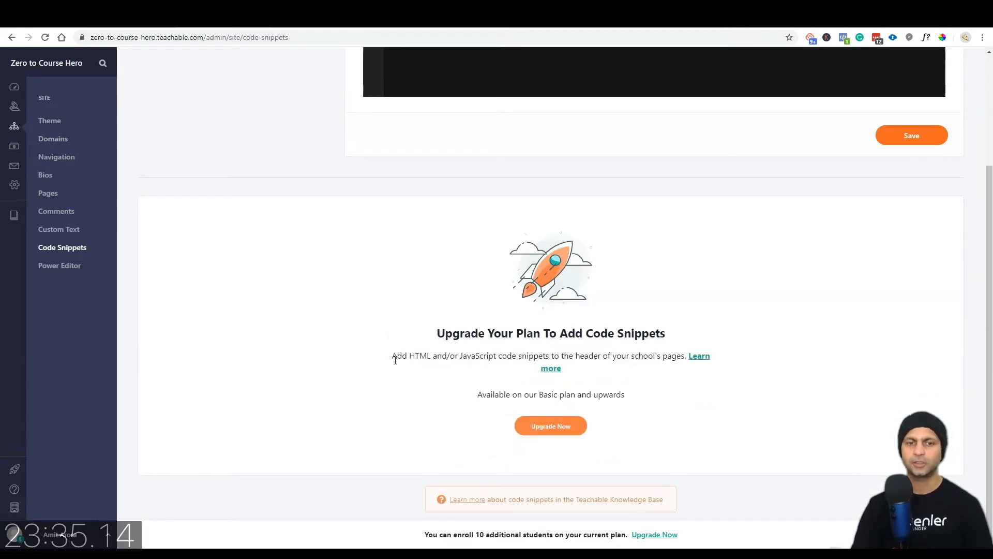
left_click_drag(397, 356, 455, 357)
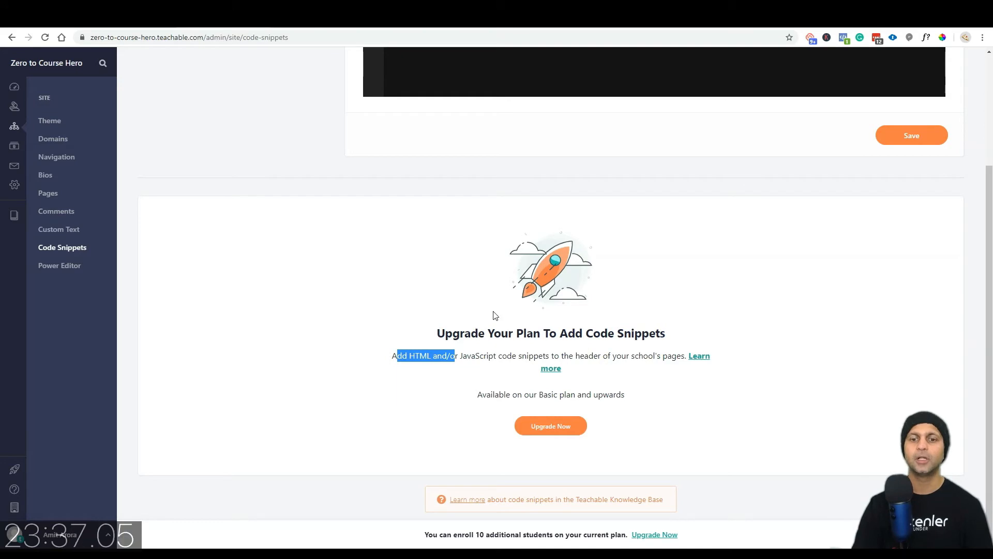
left_click(61, 266)
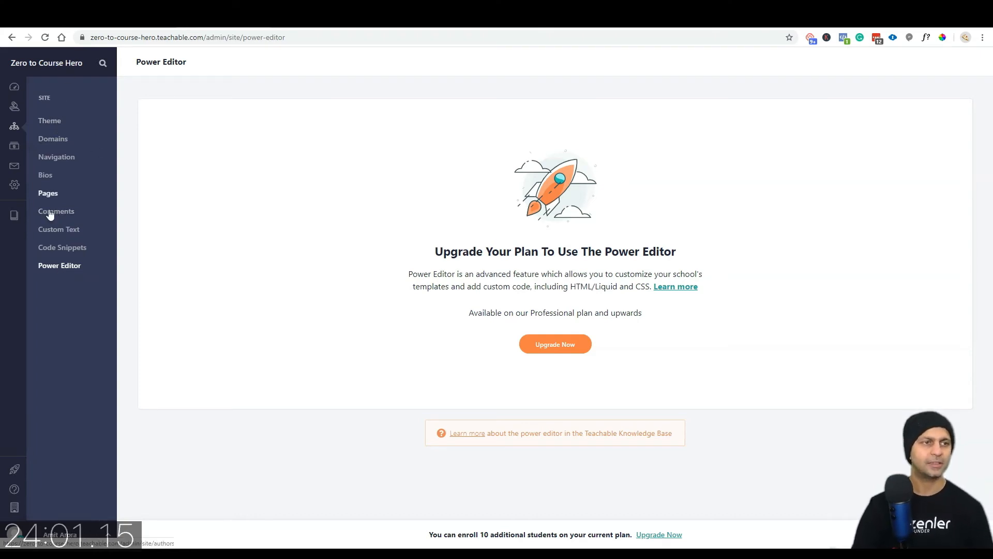
Step: Pass through the Settings and Site pages back to the admin dashboard
left_click(13, 187)
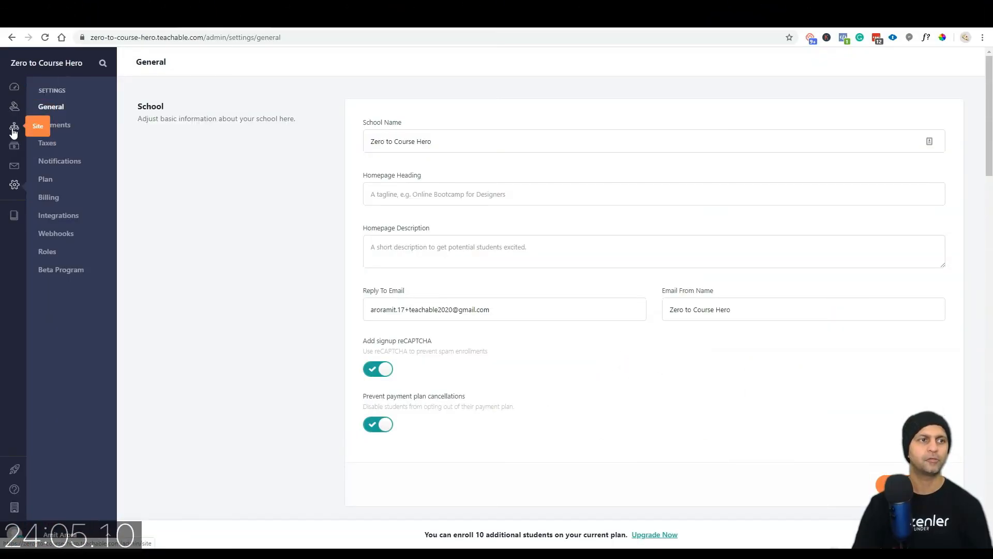
left_click(14, 126)
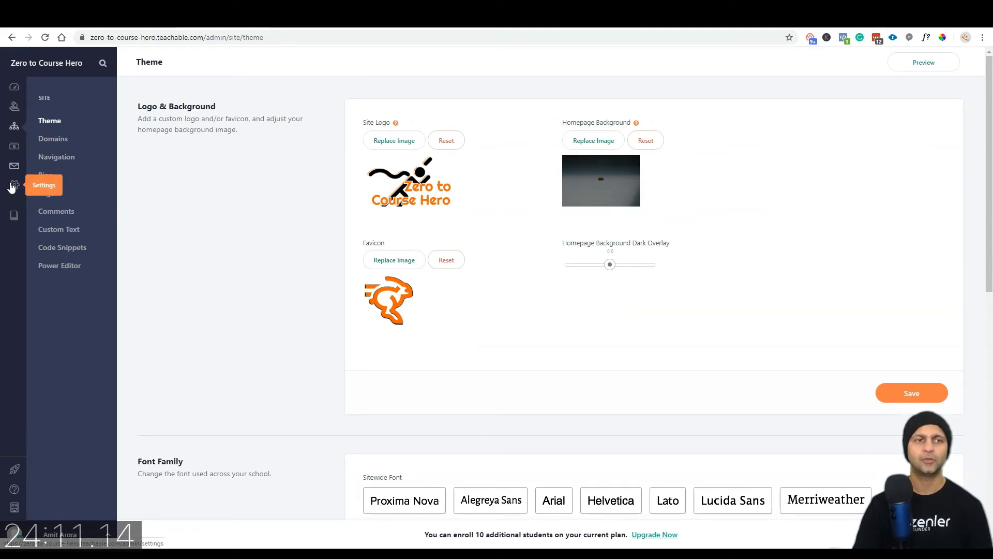
left_click(14, 86)
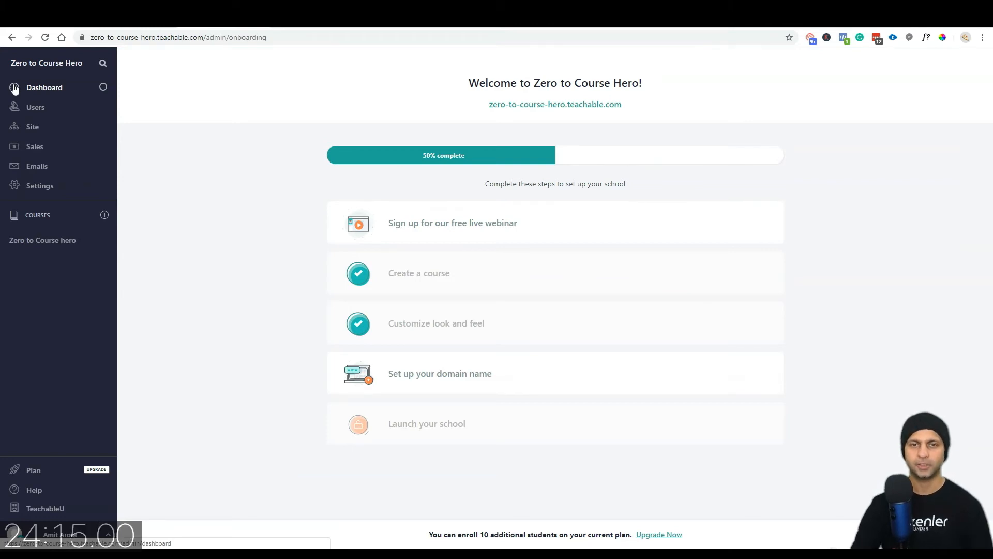
Step: Confirm the zerotocoursehero.teachable.com subdomain in the domain name setup step
left_click(505, 386)
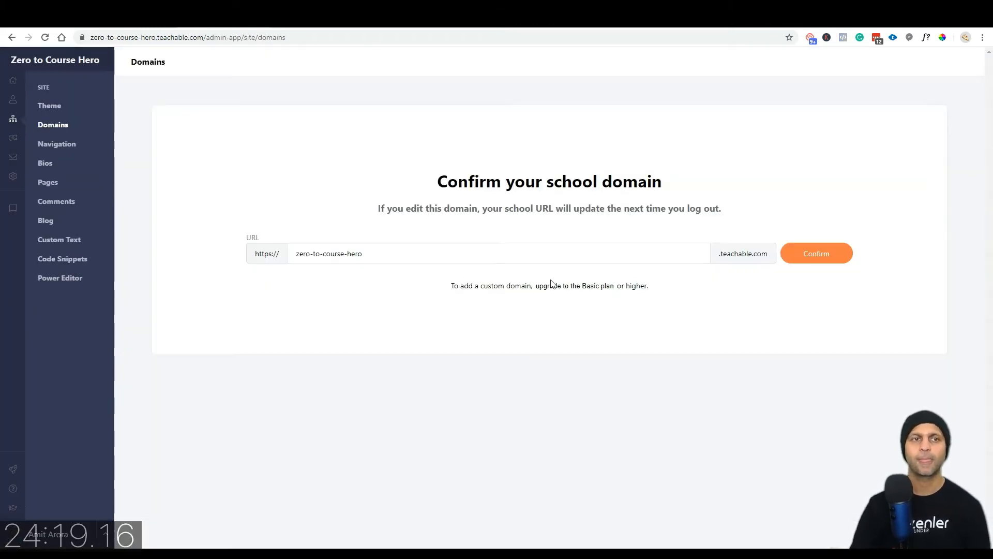
left_click_drag(382, 254, 284, 251)
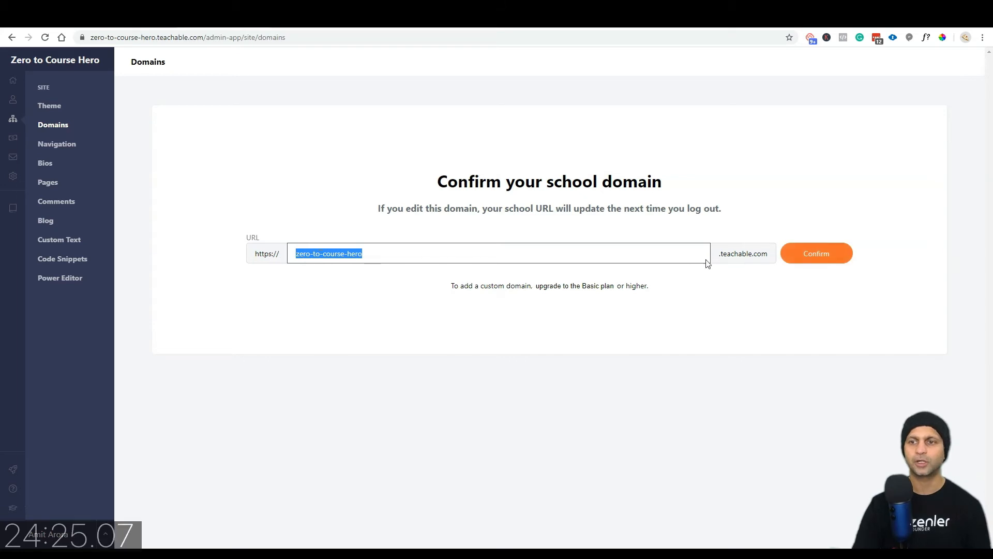
left_click(816, 253)
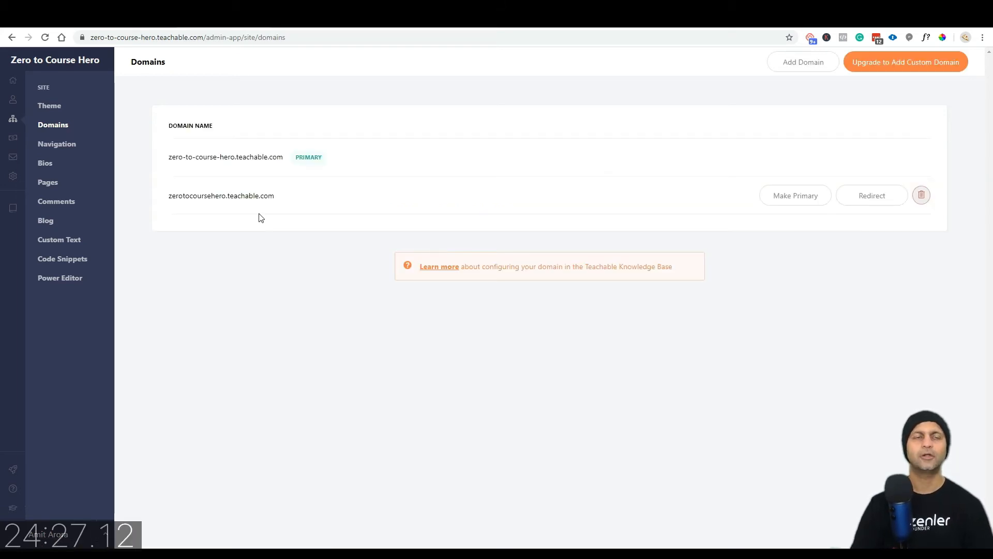
left_click_drag(258, 213, 274, 199)
key("ctrl+c")
left_click(175, 195)
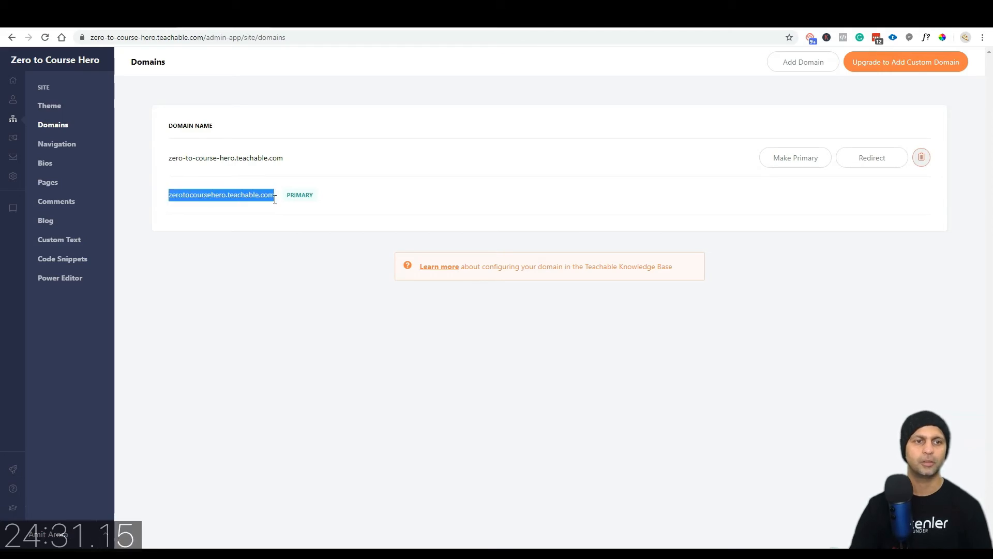
left_click(982, 37)
left_click(938, 105)
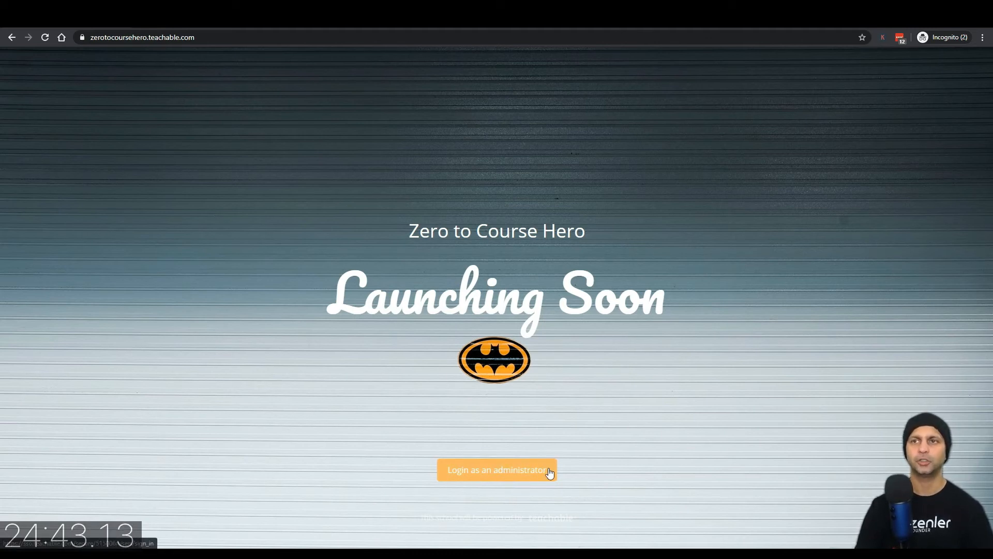
Step: Close the private preview window and return to the school dashboard
left_click(981, 17)
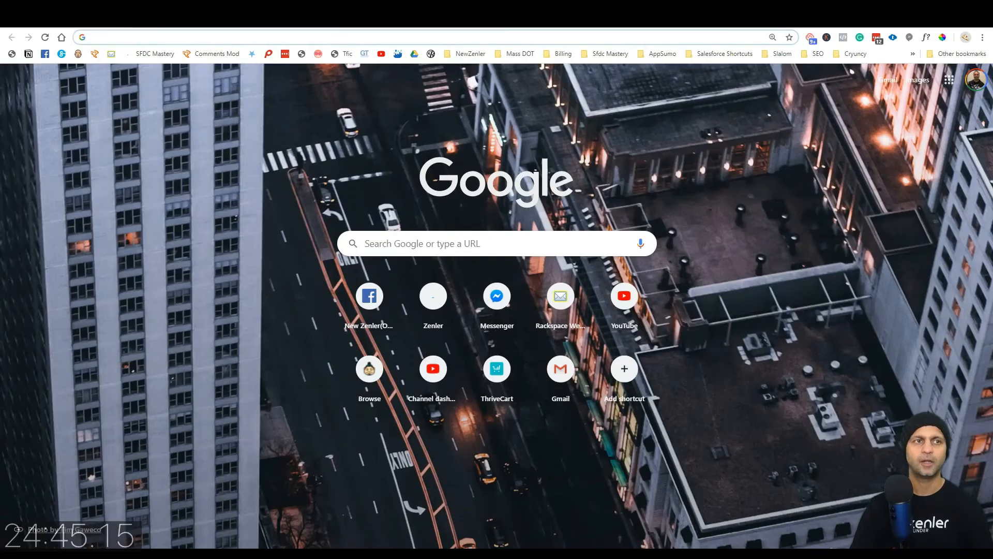
left_click(176, 18)
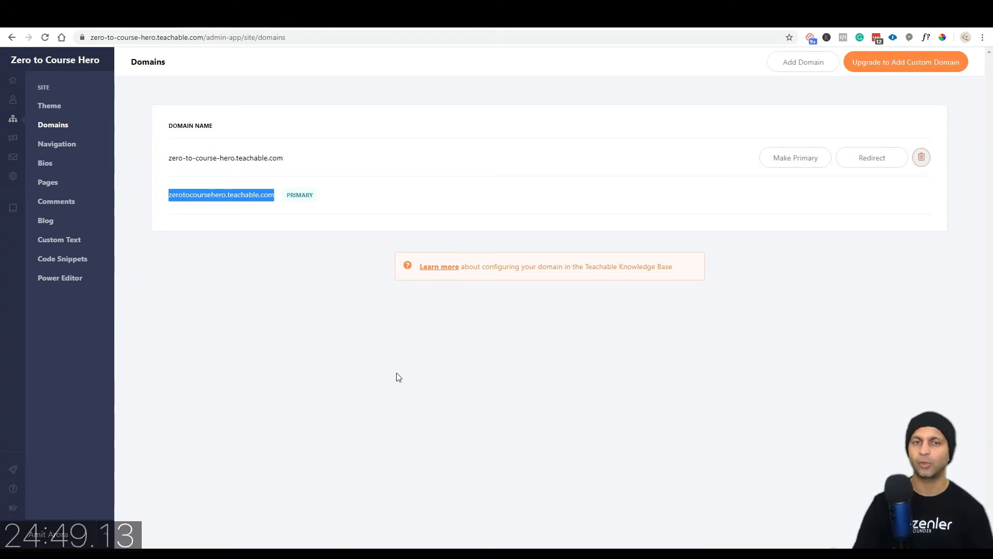
left_click(13, 80)
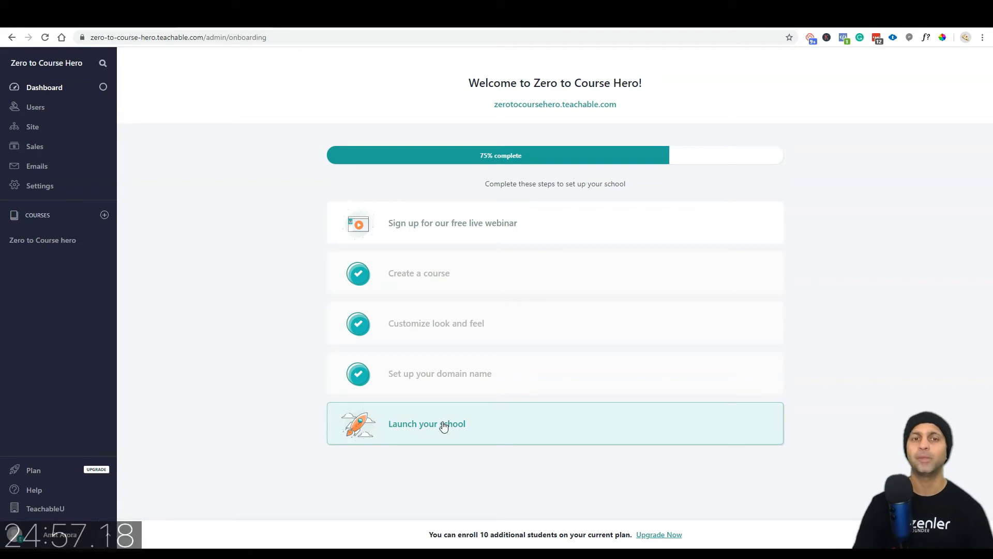
Step: Launch the school with the Free plan and dismiss the launch announcement
left_click(443, 424)
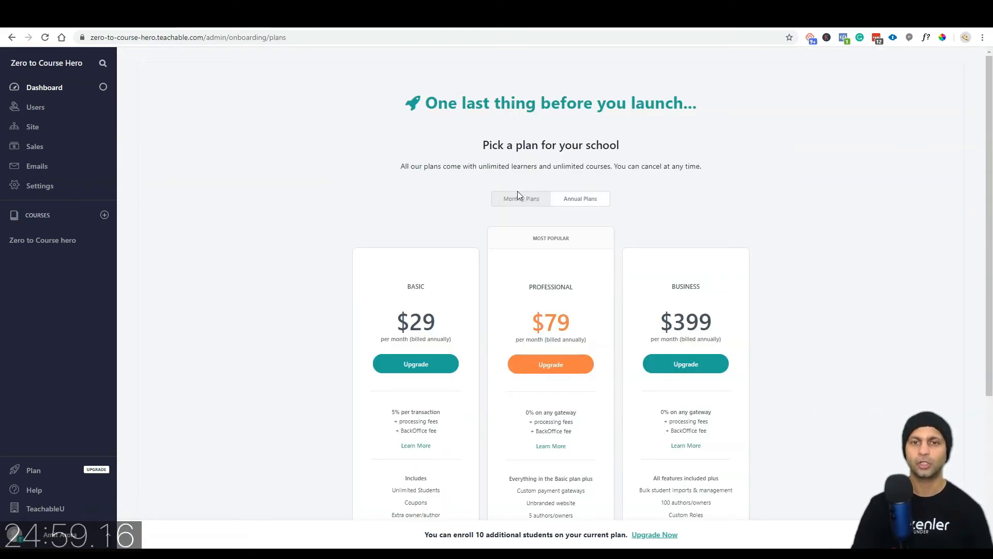
scroll(527, 202, "down", 4)
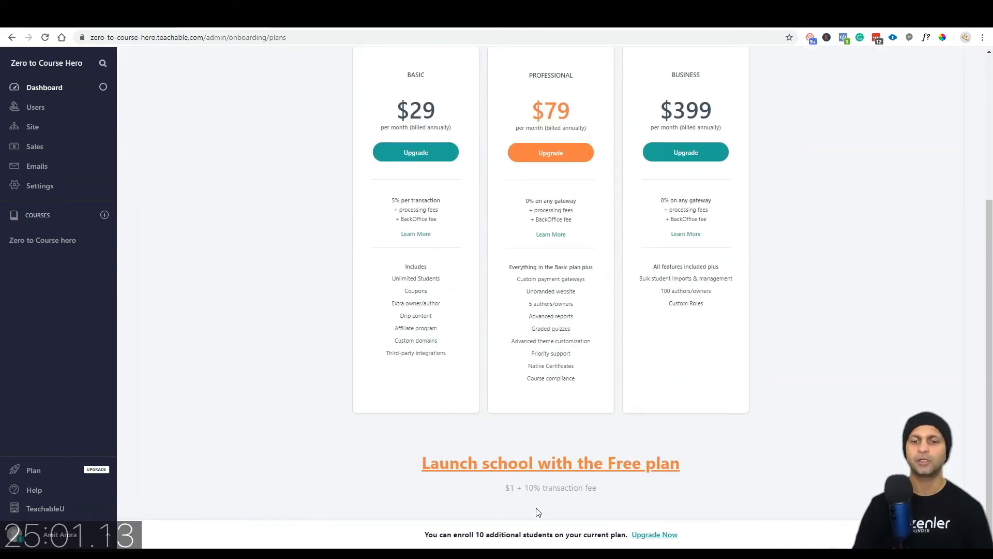
left_click(449, 471)
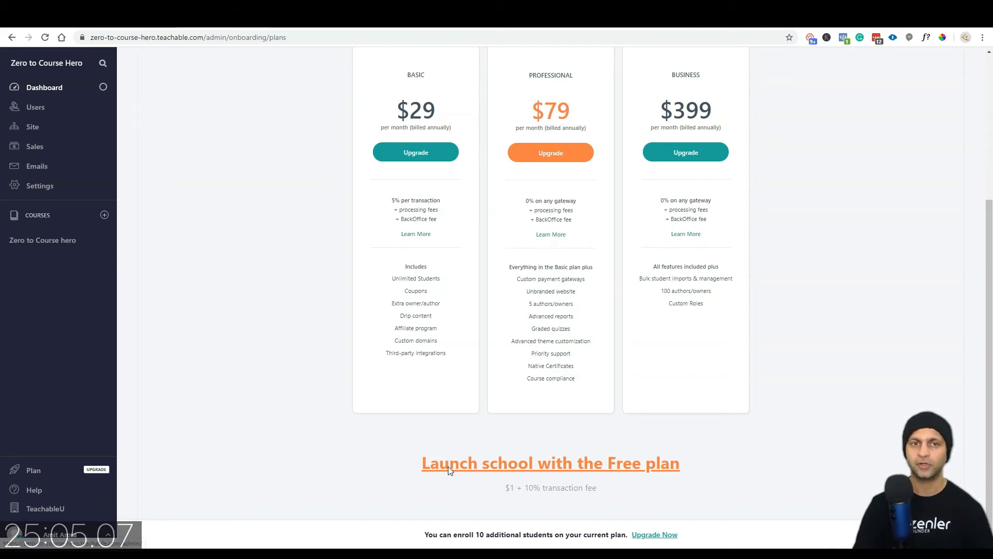
left_click(526, 392)
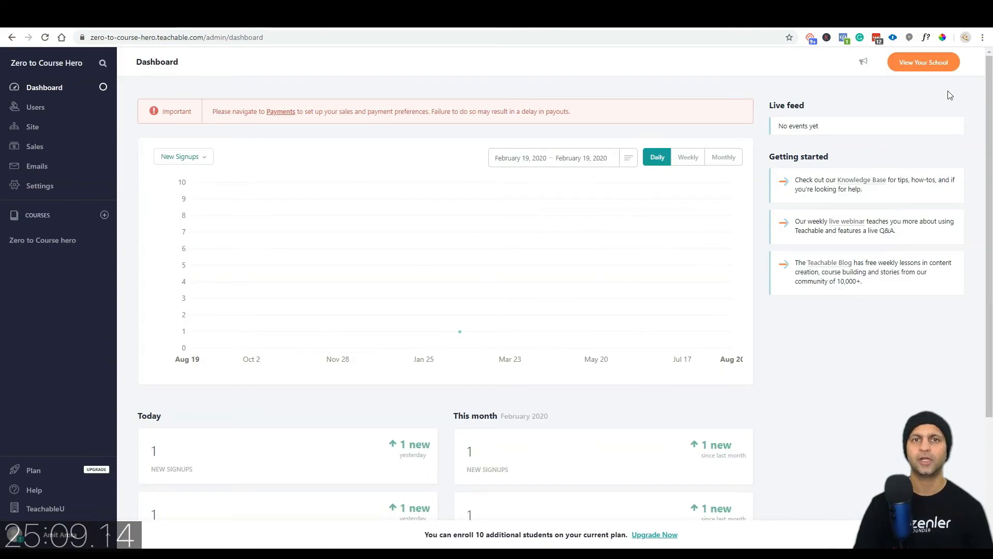
Step: Load the school's public web address in a new private window
key("ctrl+shift+n")
key("ctrl+v")
key("Return")
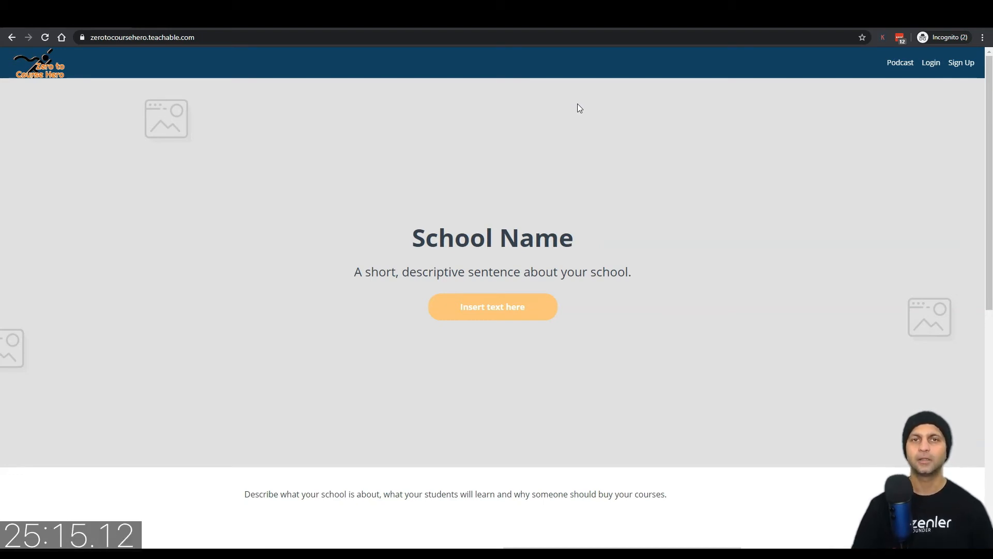
Step: Scroll through the live school homepage, then close its private window
scroll(564, 145, "down", 8)
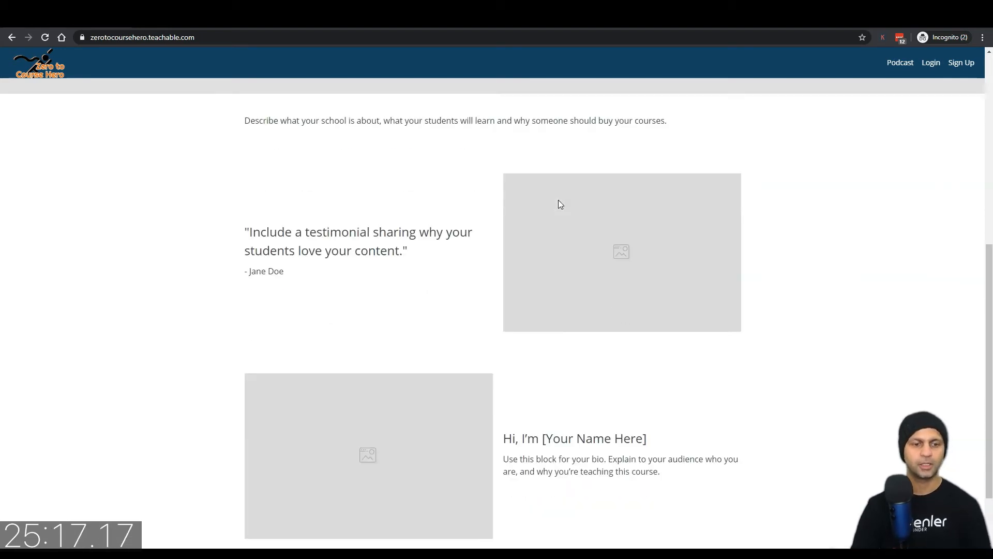
scroll(558, 200, "up", 8)
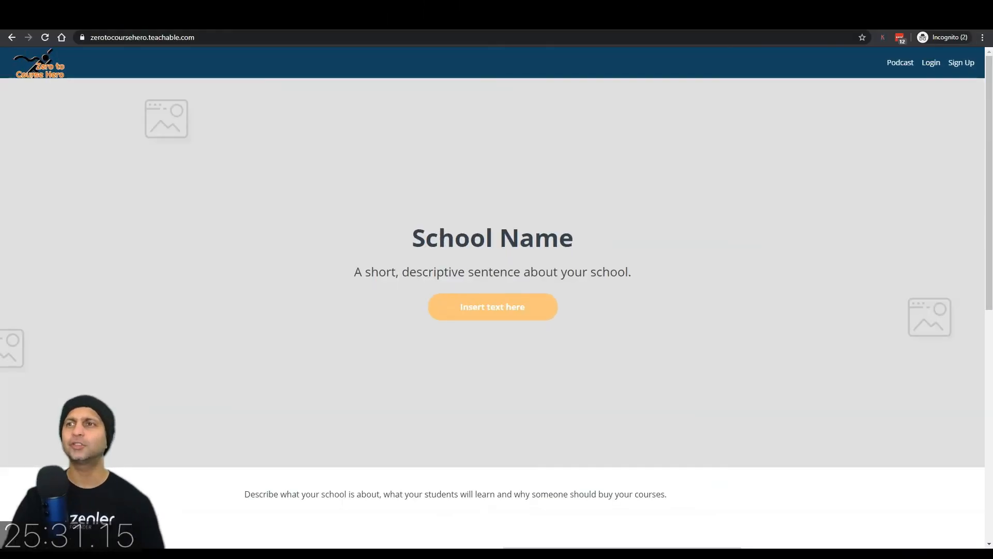
left_click(934, 16)
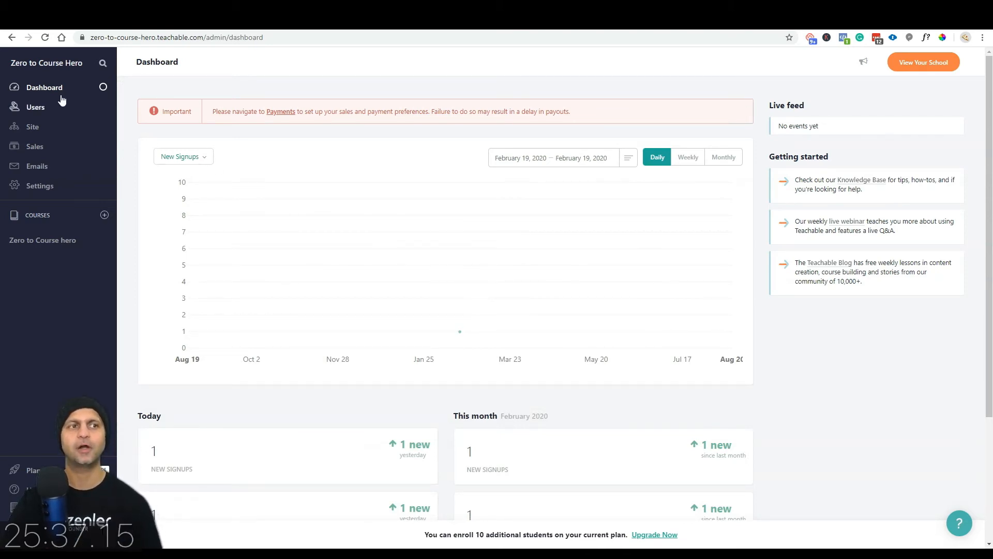
mouse_move(363, 321)
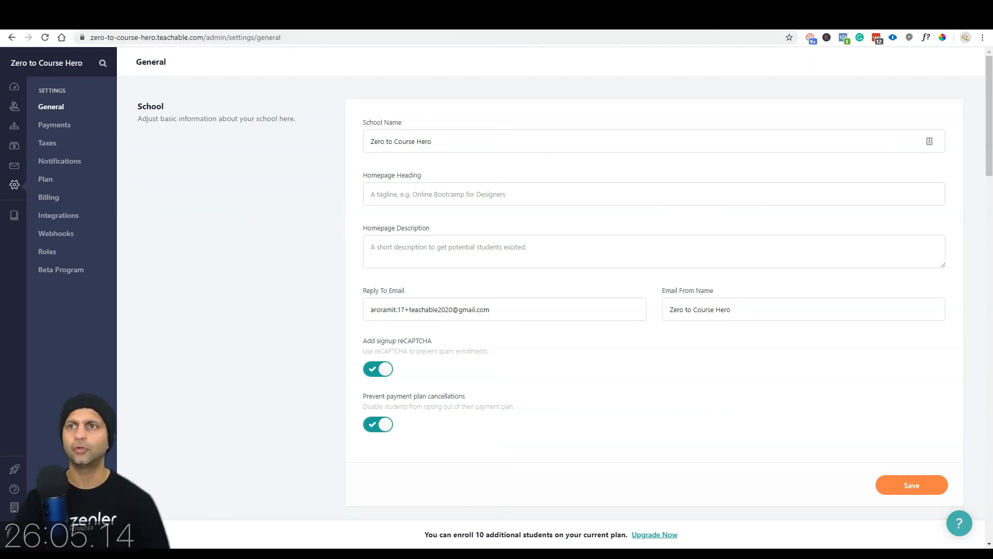
Step: Consult the Udemy course curriculum for reference, then return to General settings
key("alt+Tab")
key("alt+Tab")
scroll(614, 308, "up", 20)
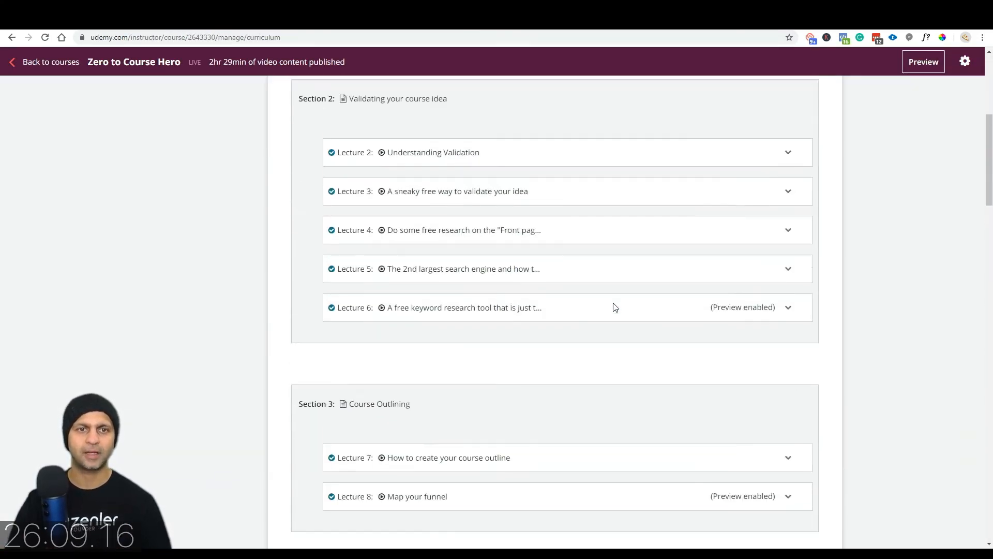
scroll(614, 307, "up", 5)
key("alt+Tab")
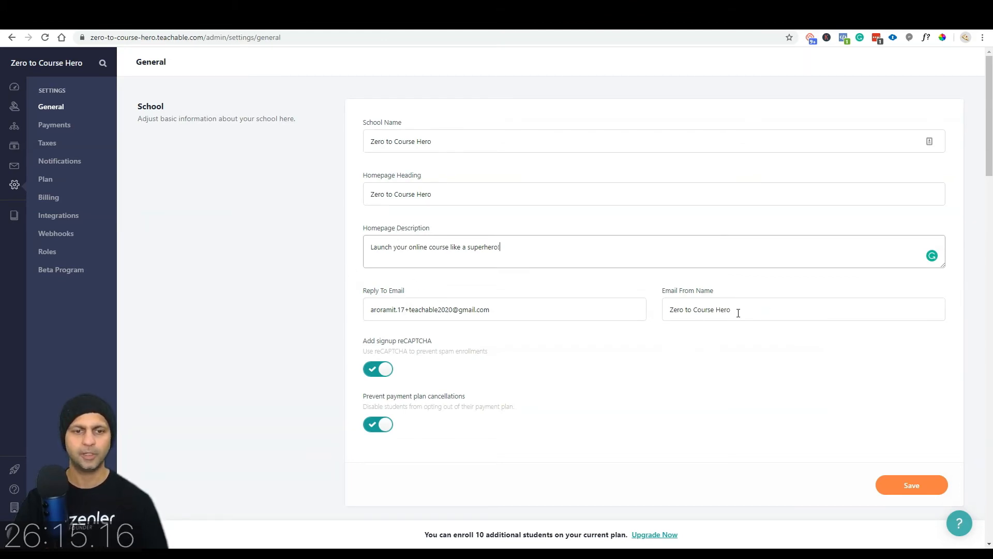
scroll(738, 312, "down", 3)
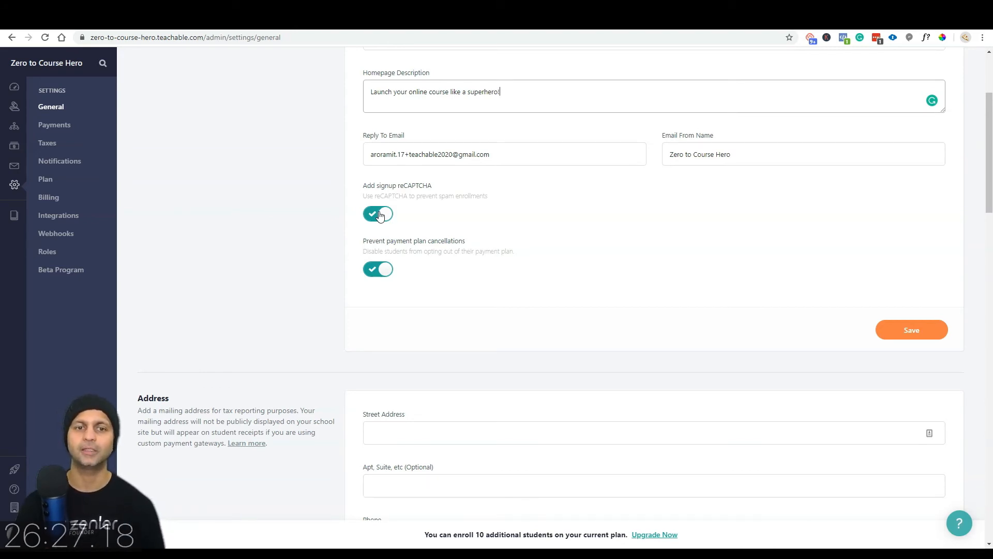
Step: Switch off 'Prevent payment plan cancellations' and save the school information
left_click(374, 270)
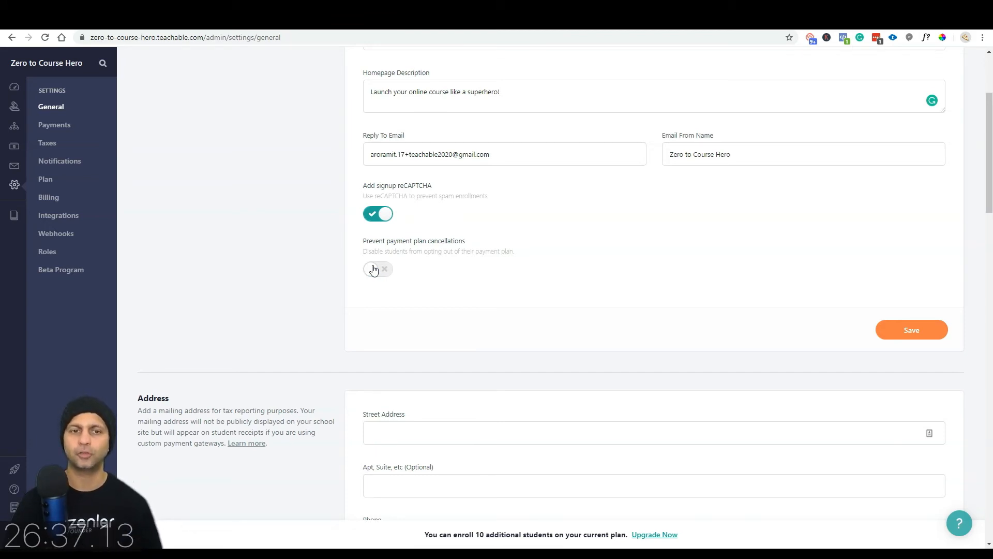
left_click(932, 336)
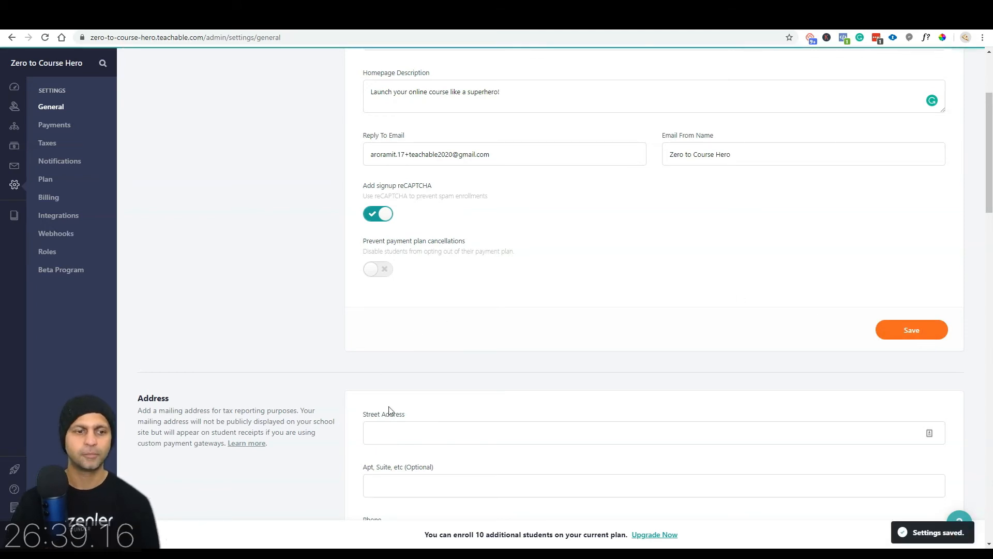
scroll(390, 410, "down", 2)
left_click(482, 339)
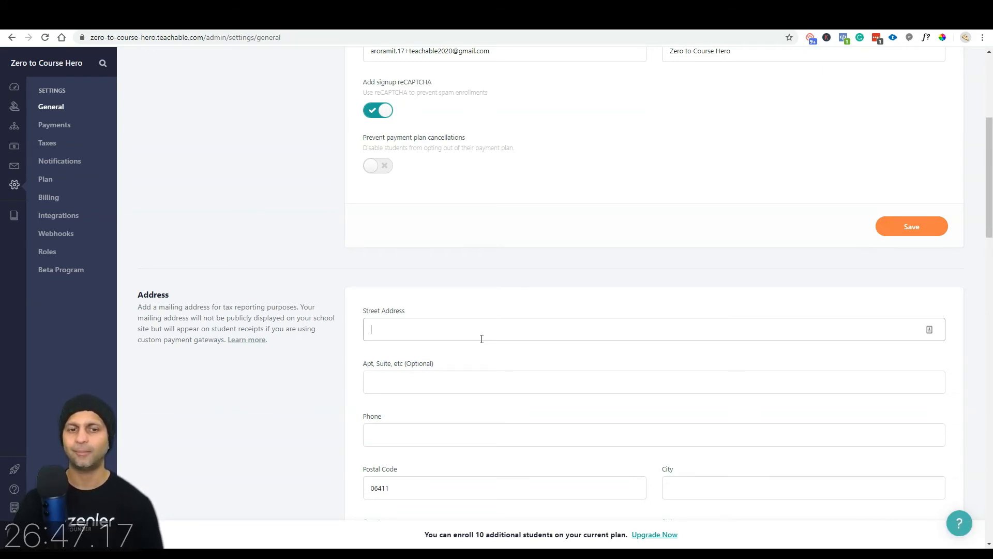
Step: Turn on completion sync for published lectures, turn off video autoplay, and save Lectures
scroll(482, 339, "down", 5)
scroll(481, 339, "down", 4)
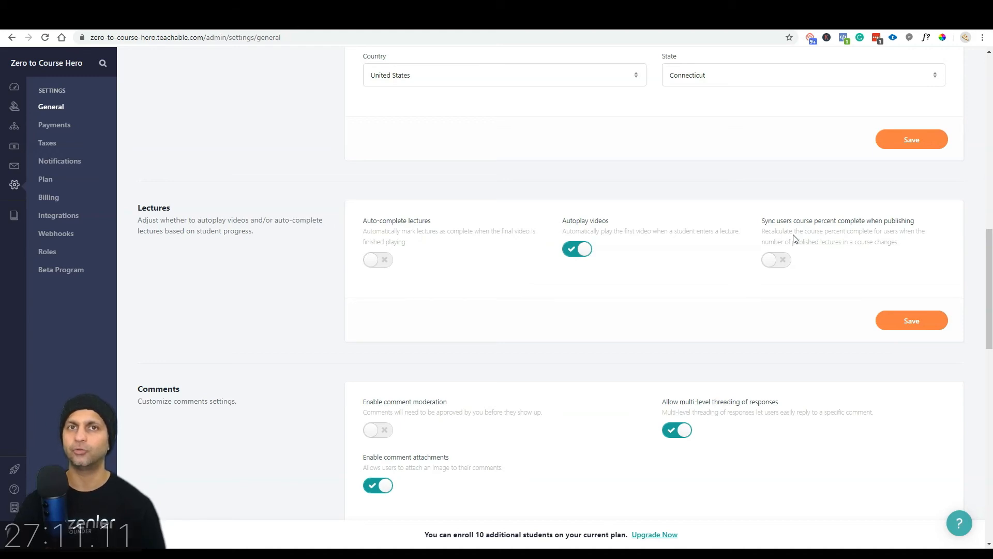
left_click(780, 264)
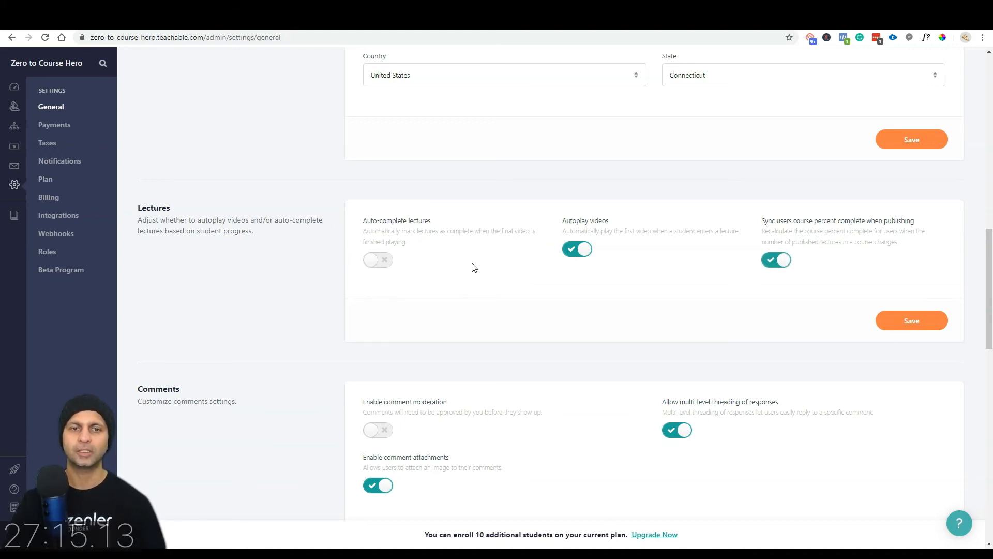
left_click(579, 252)
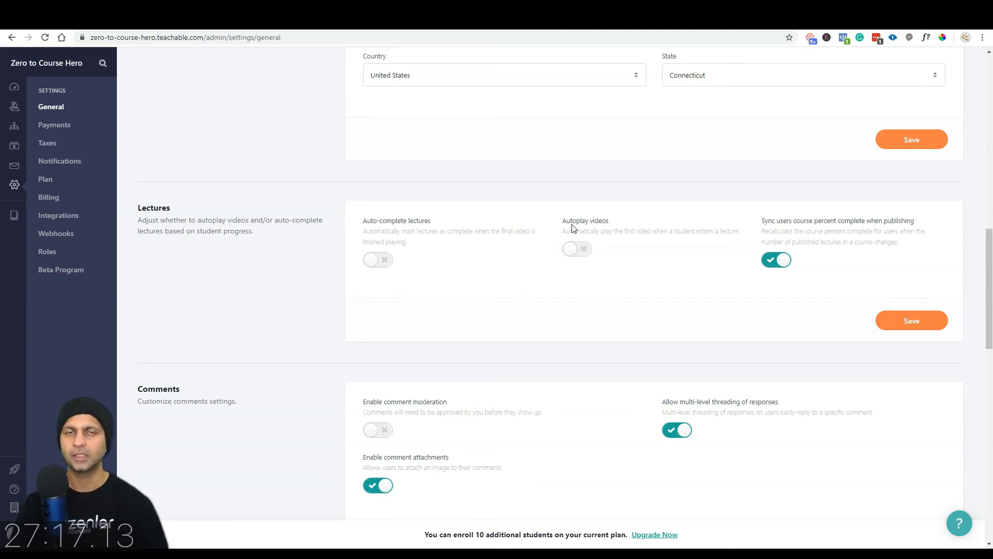
left_click(929, 321)
Step: Require comment moderation, disallow comment image attachments, and save Comments
scroll(486, 332, "down", 5)
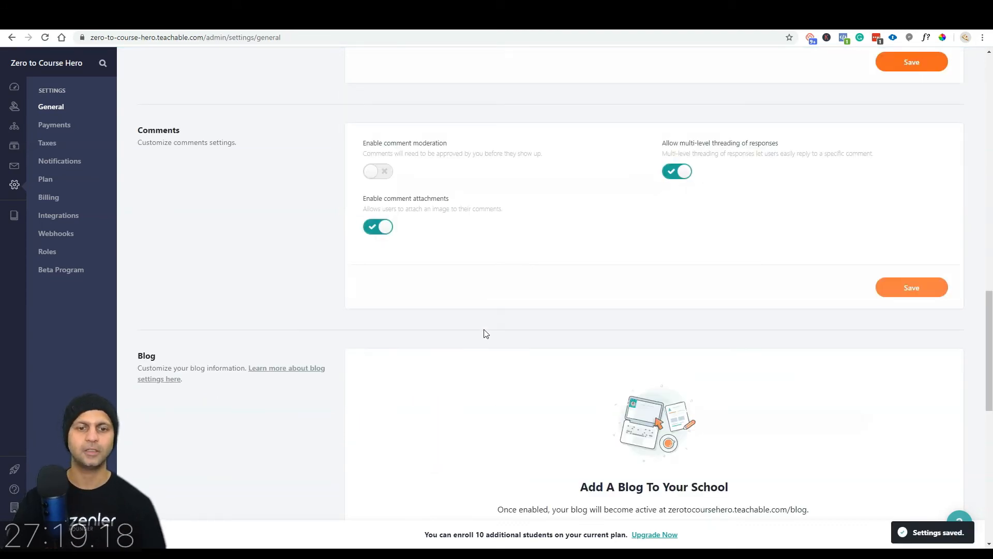
left_click(387, 173)
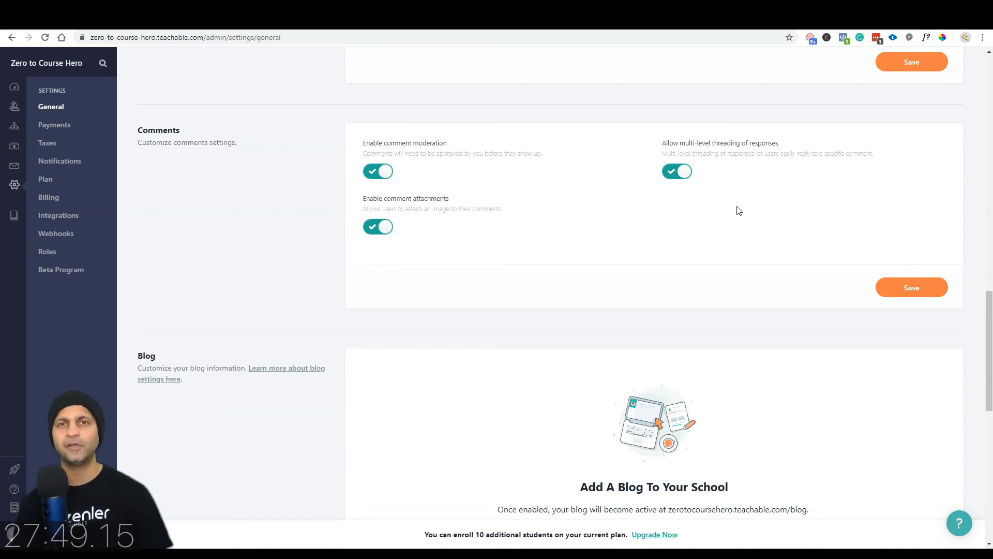
left_click(379, 232)
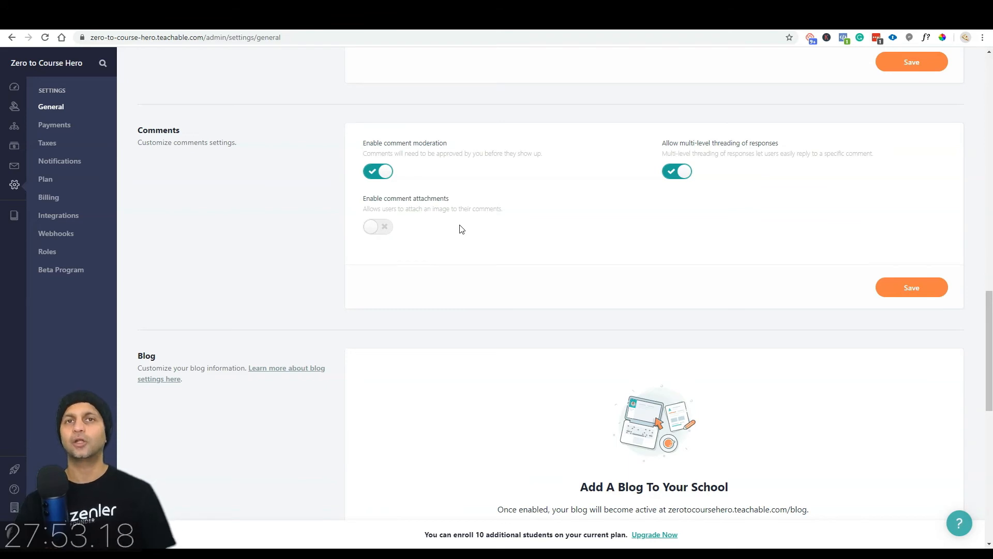
left_click(908, 293)
scroll(654, 326, "down", 4)
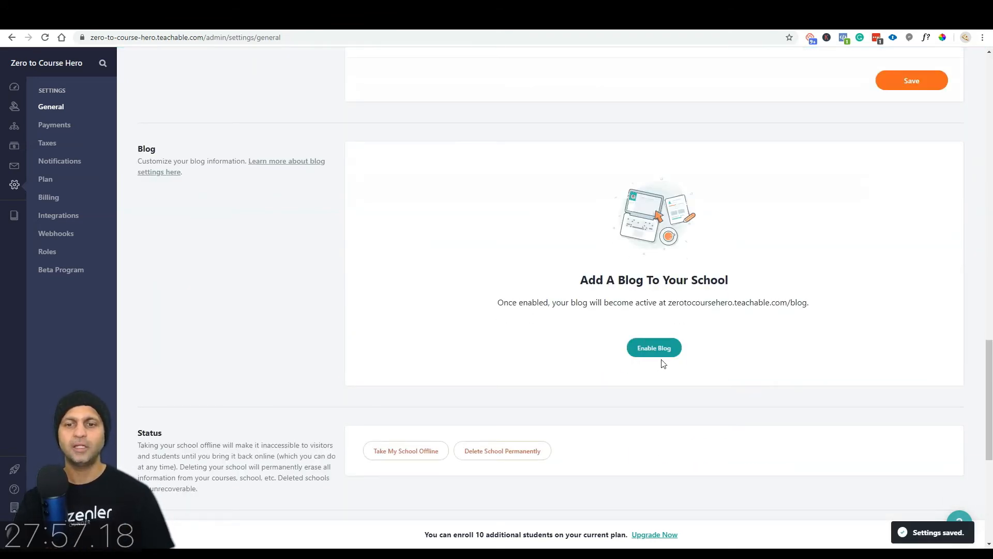
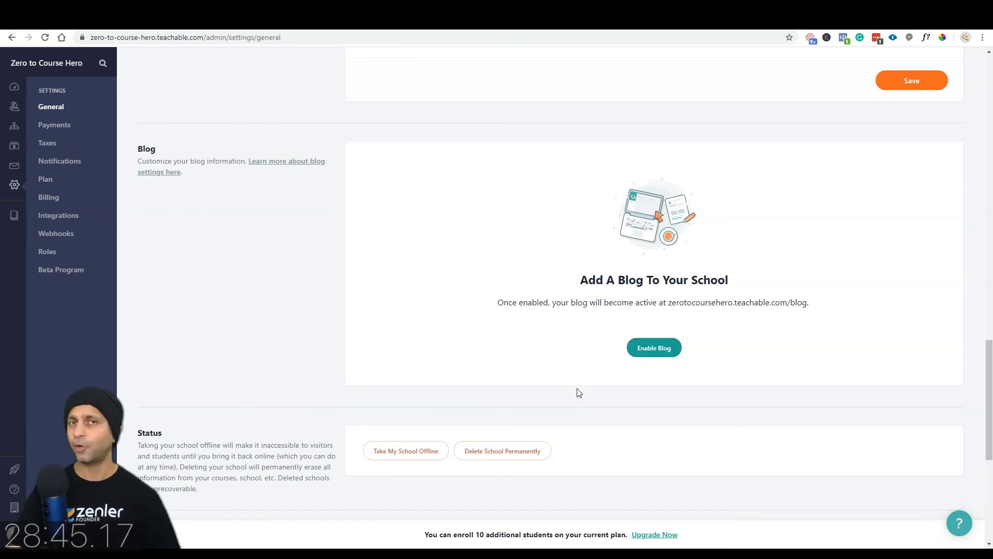
Step: Go to the Payments settings and enter the mobile phone number
scroll(580, 393, "down", 6)
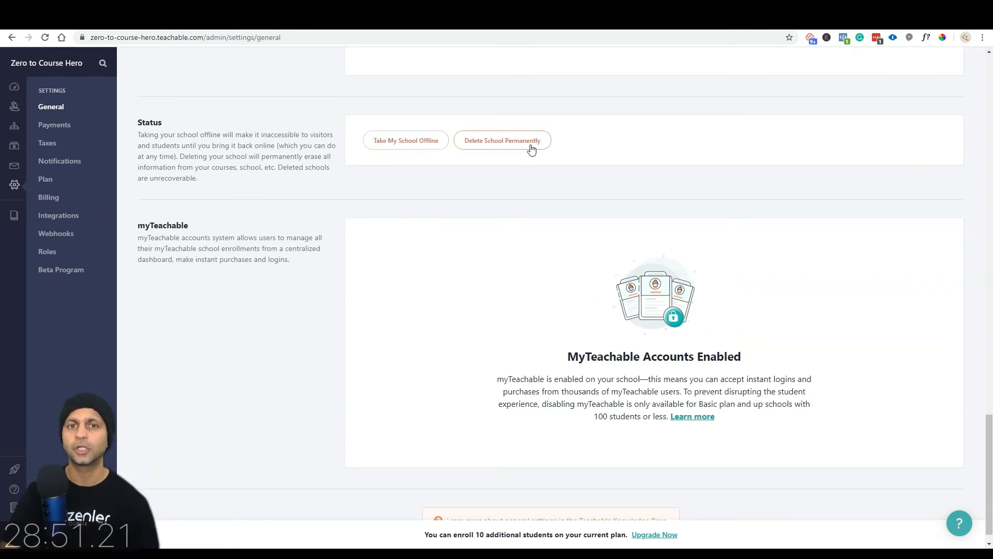
scroll(301, 293, "down", 1)
triple_click(301, 293)
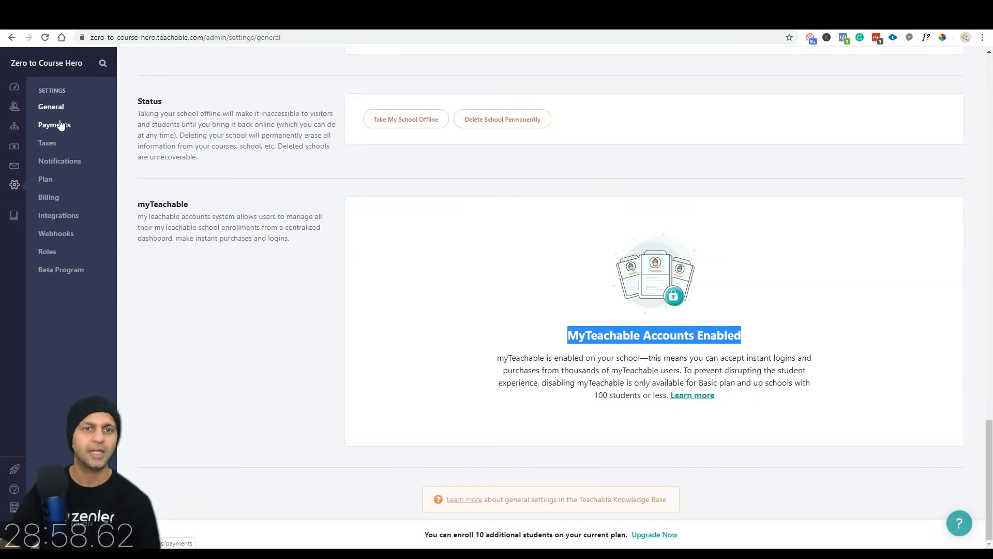
left_click(57, 126)
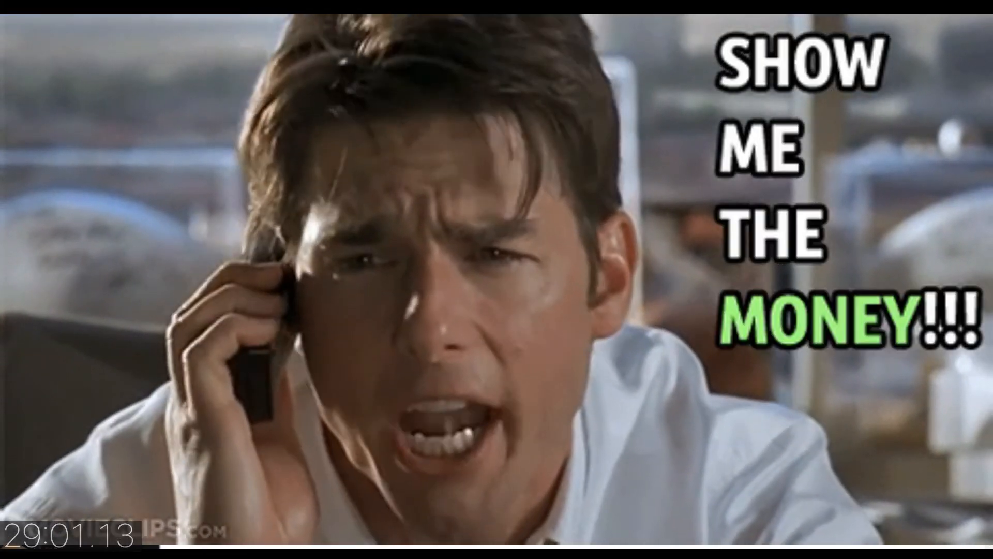
scroll(381, 366, "down", 1)
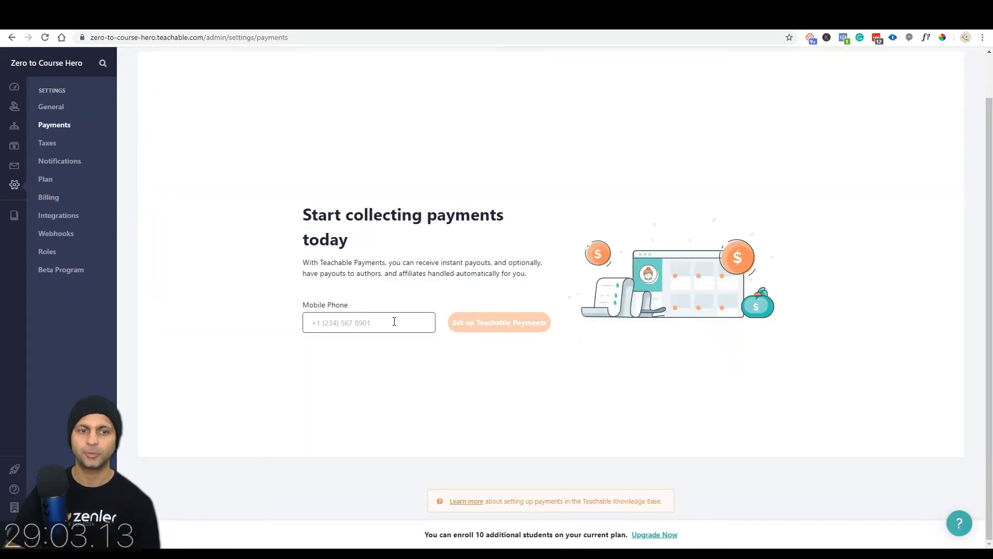
type("353")
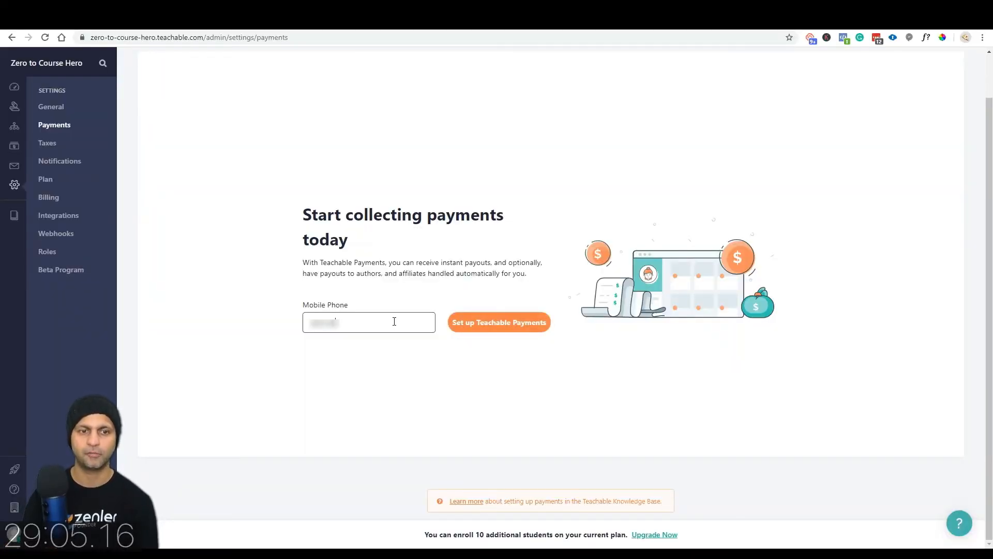
key("Return")
Step: Choose Individual tax filing status with $100 - $1,000 last-year sales and continue
left_click(396, 311)
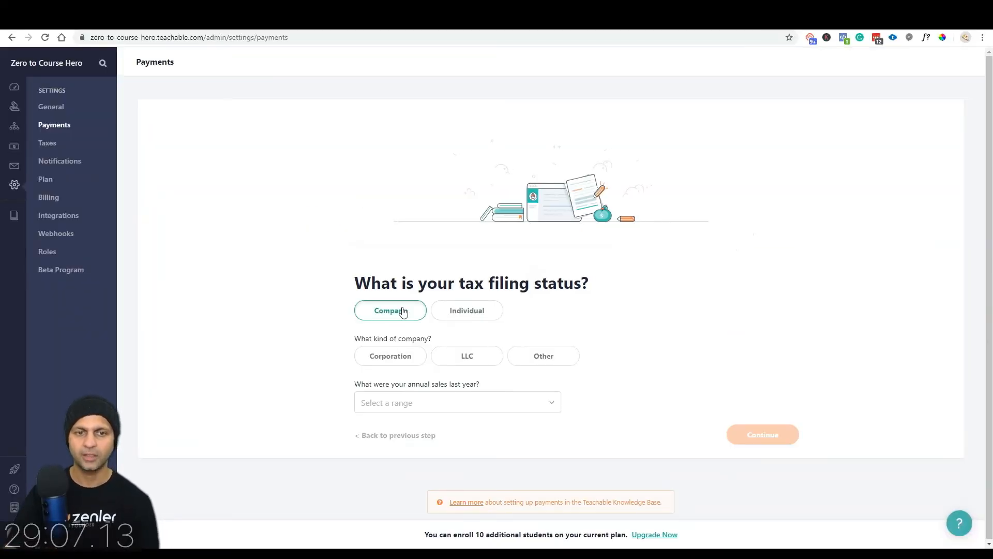
left_click_drag(594, 293, 280, 290)
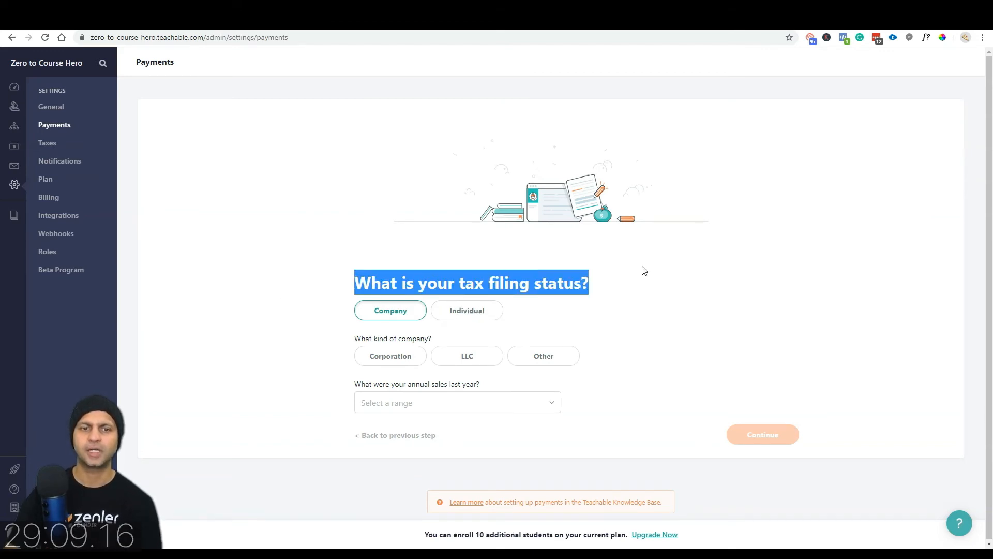
left_click(472, 313)
left_click(427, 362)
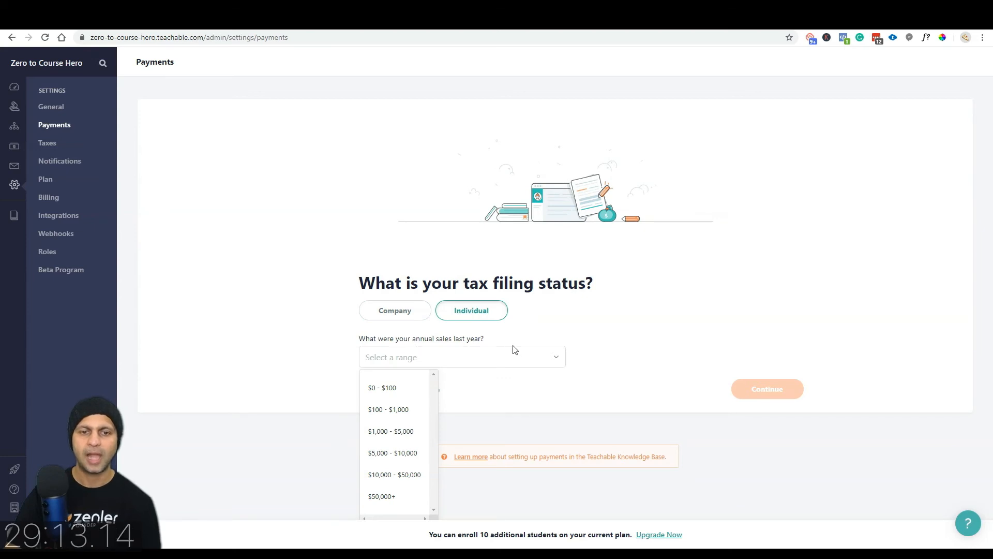
left_click(403, 419)
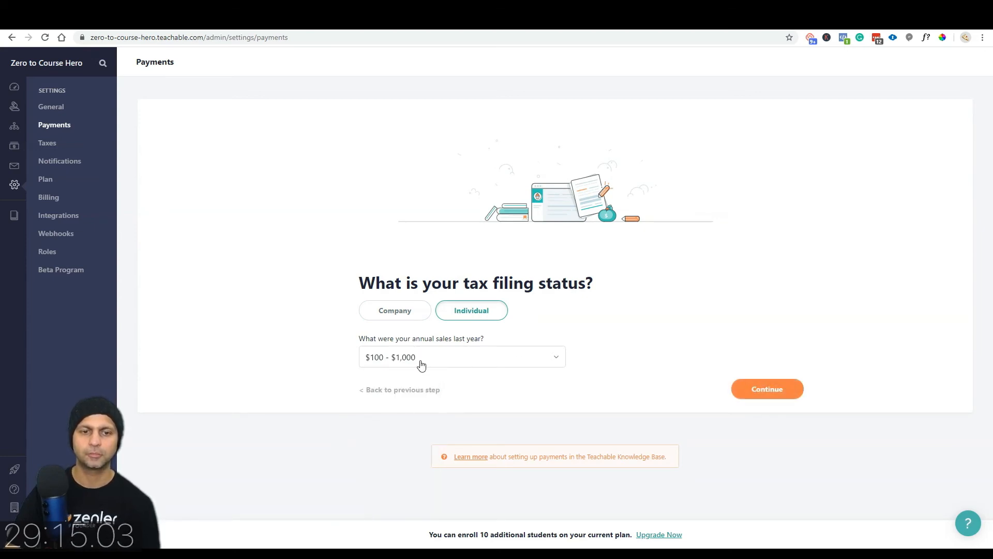
left_click(786, 387)
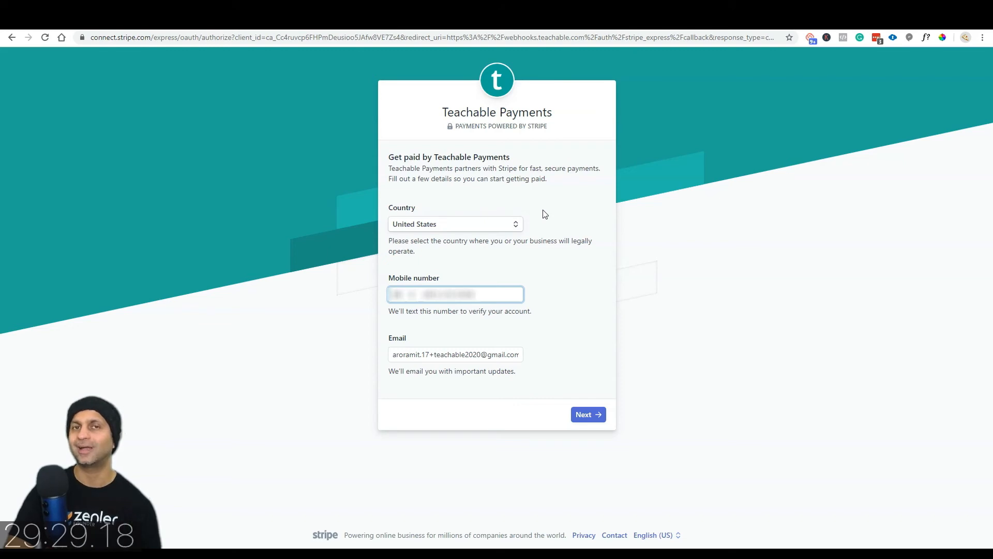
Step: Replace the email with the account owner's address and submit the contact details
triple_click(487, 357)
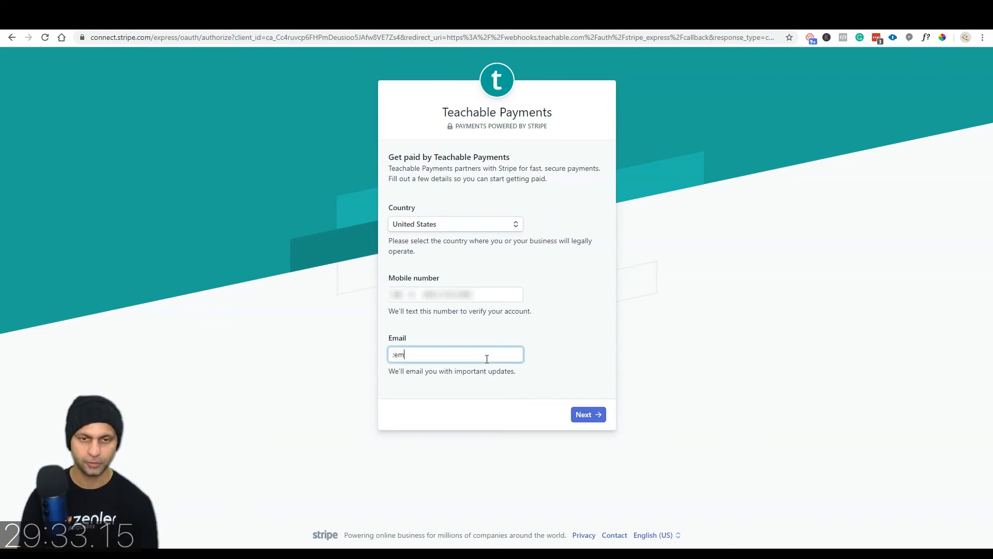
left_click(589, 412)
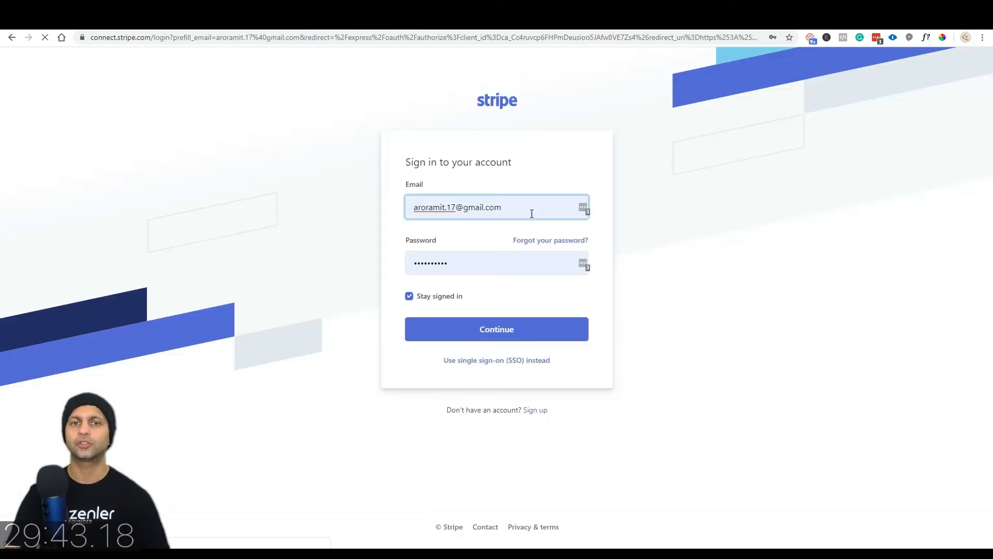
Step: Sign in to the existing Stripe account with a saved login and submit personal details
left_click(583, 206)
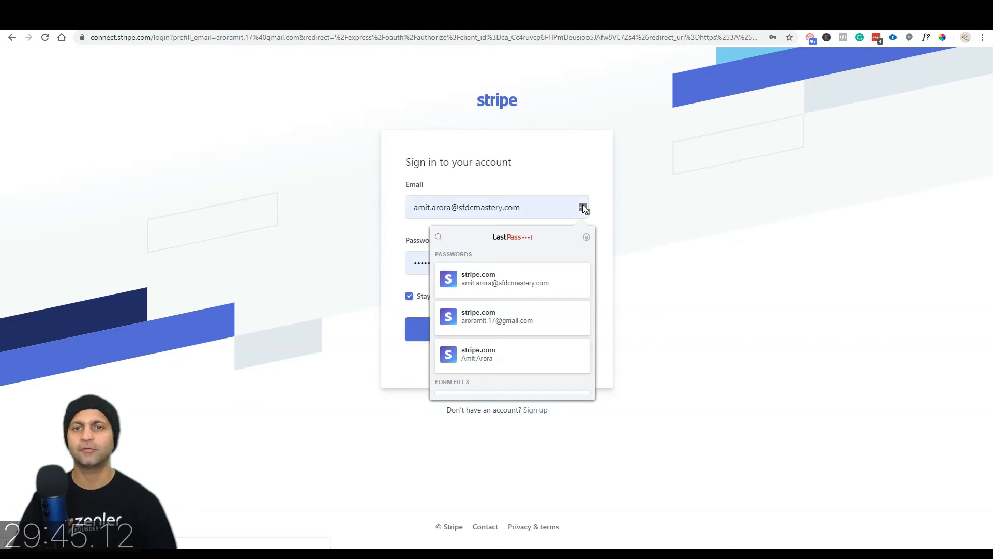
left_click(521, 274)
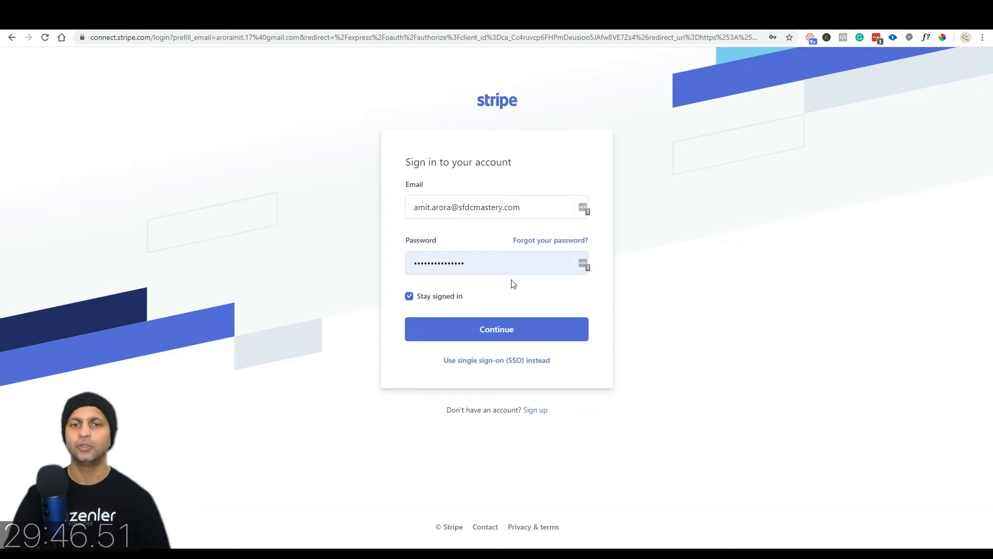
left_click(492, 328)
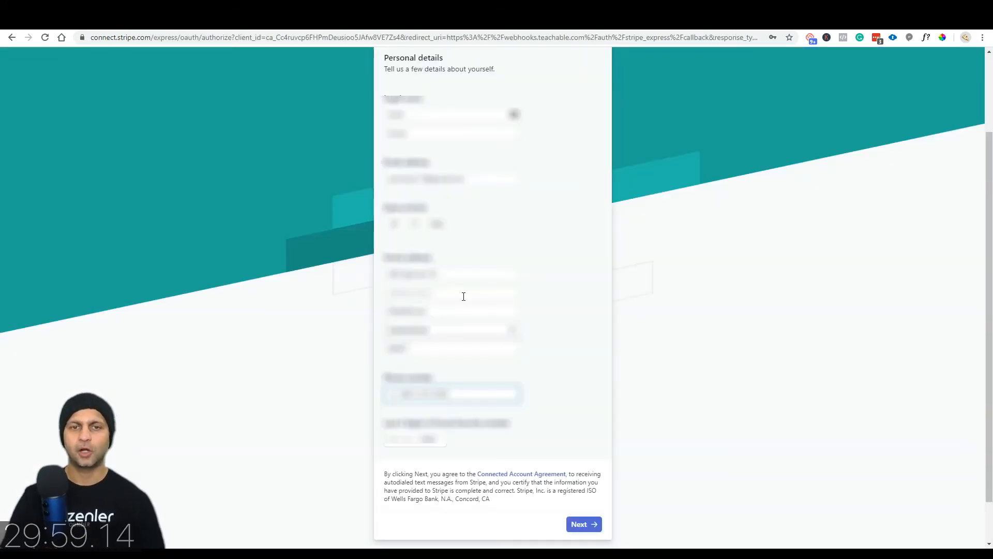
left_click(591, 524)
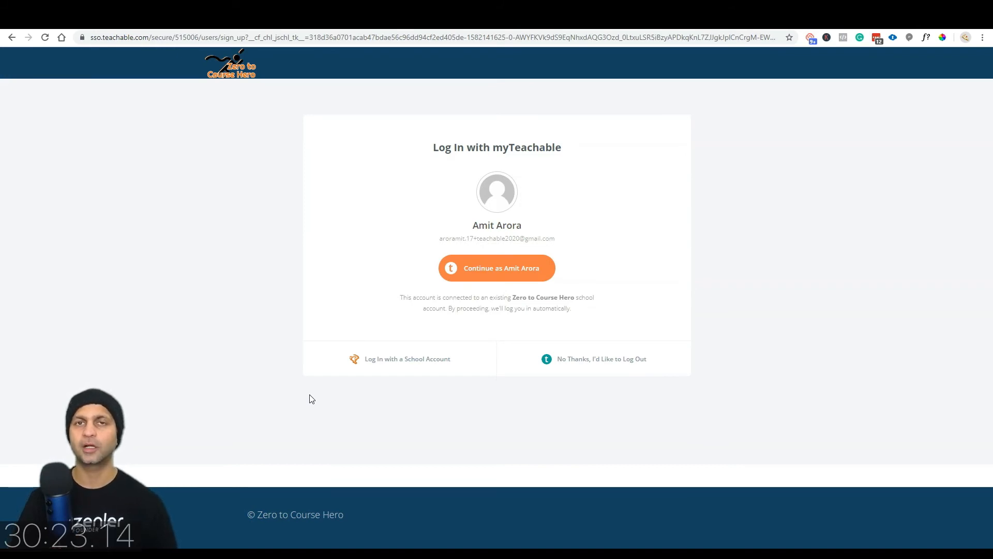
Step: Continue as the signed-in user, start the remaining setup, and choose Weekly payouts
left_click(484, 278)
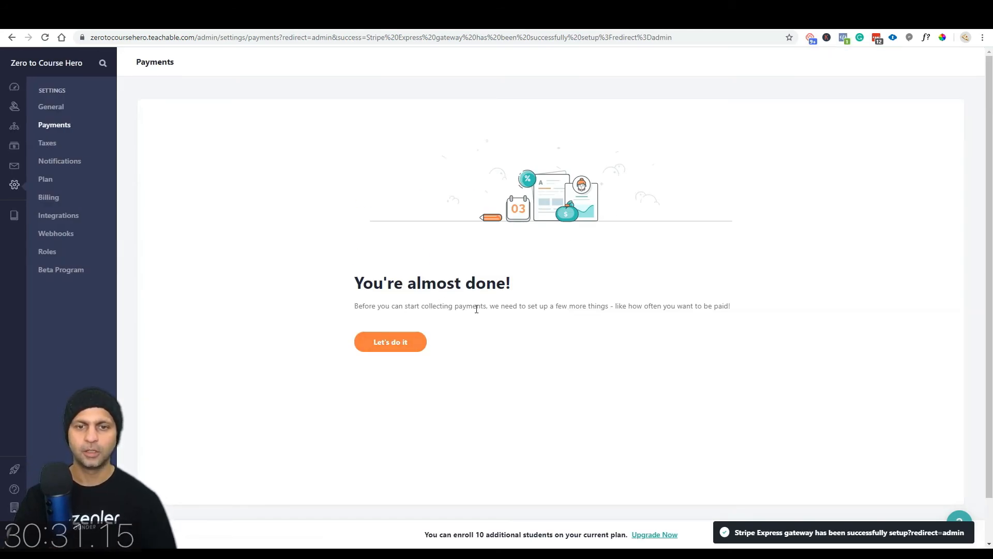
left_click_drag(476, 306, 603, 307)
left_click(389, 345)
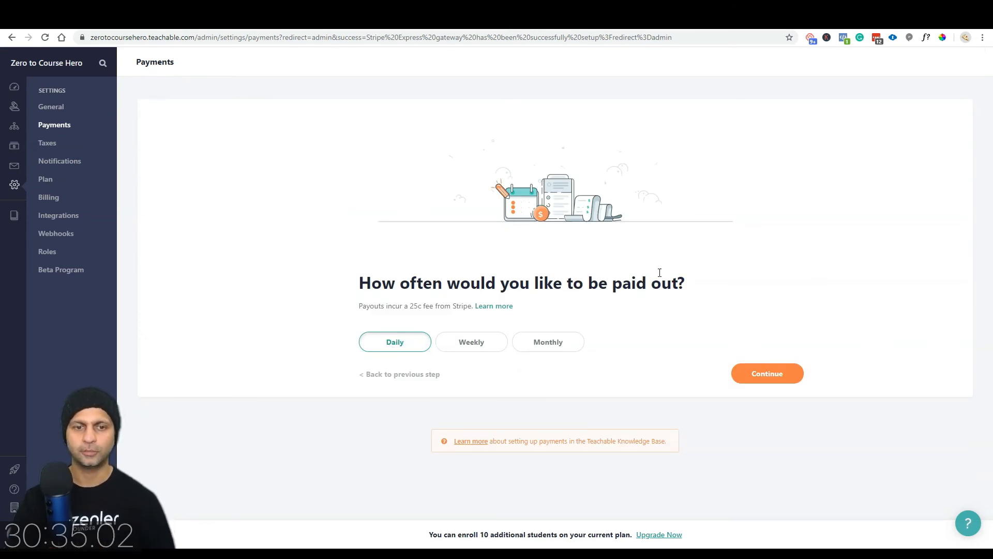
left_click_drag(359, 306, 451, 307)
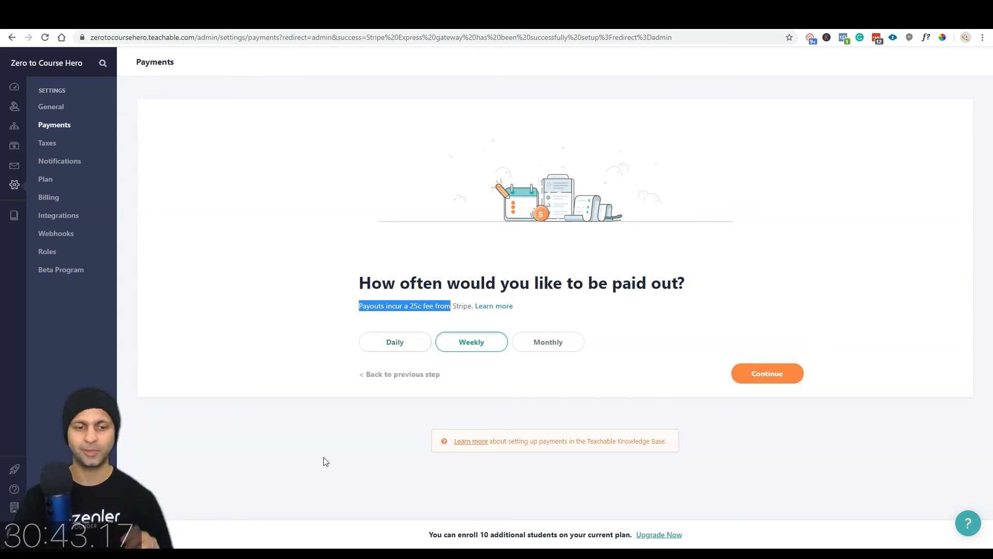
left_click(768, 374)
scroll(495, 326, "down", 2)
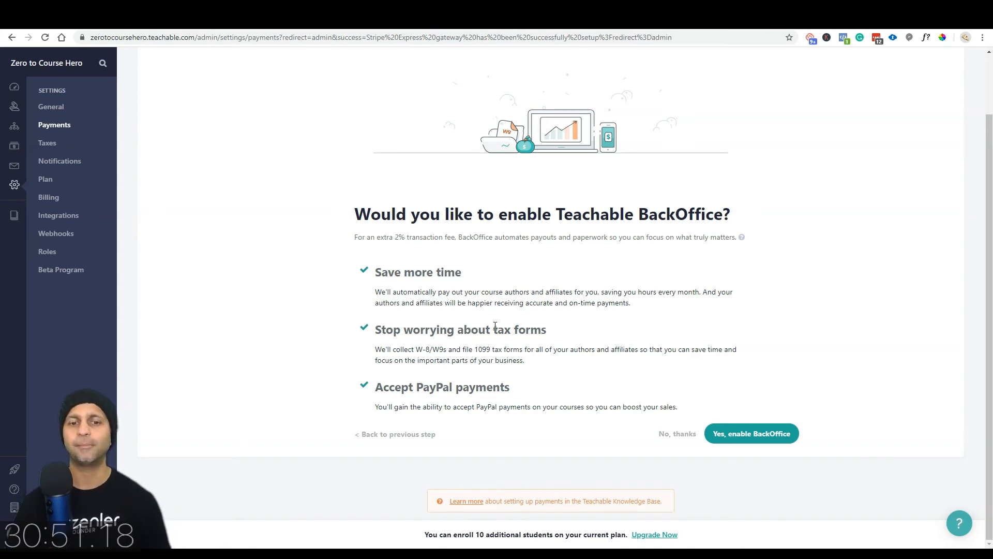
Step: Accept the extra 2% transaction fee by choosing 'Yes, enable BackOffice'
left_click_drag(511, 387, 379, 386)
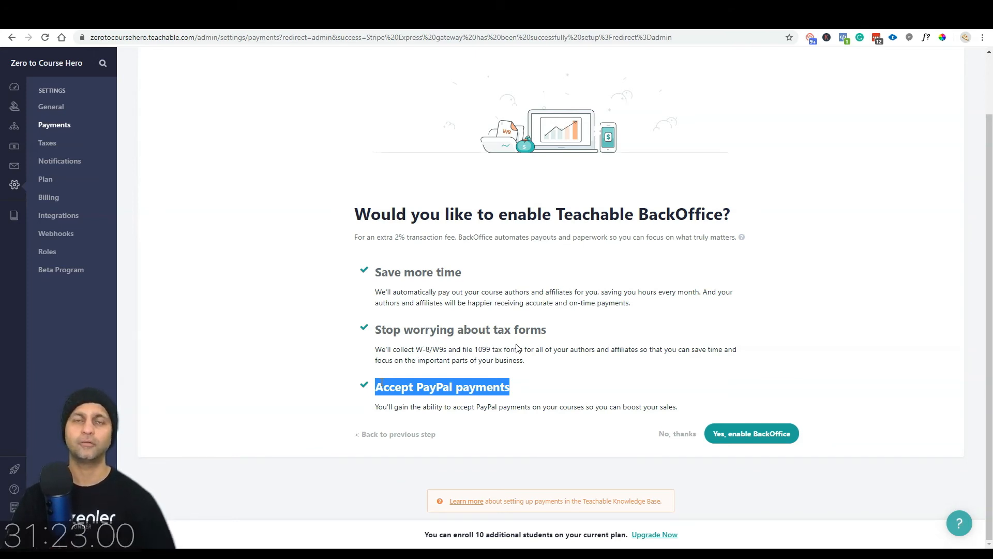
left_click_drag(354, 237, 457, 236)
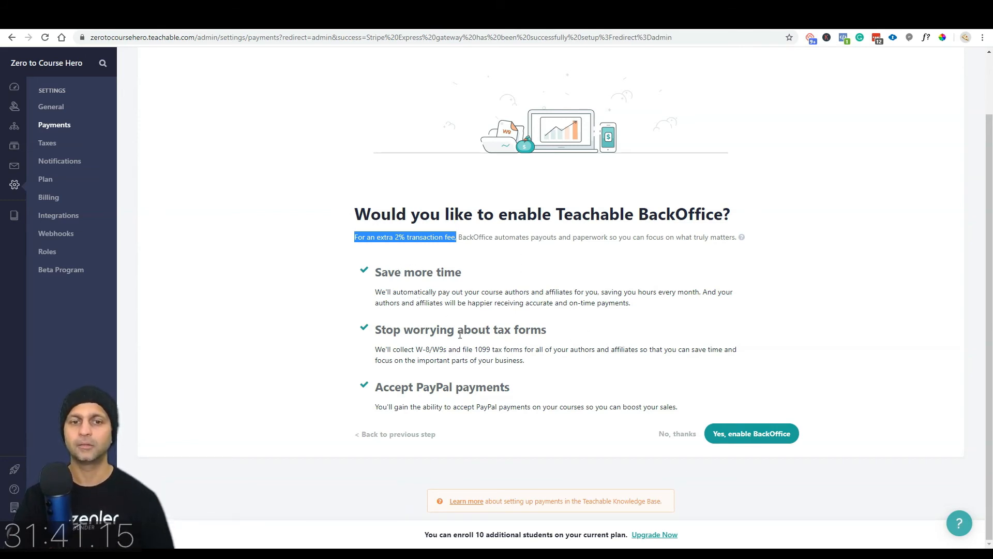
left_click_drag(511, 388, 370, 391)
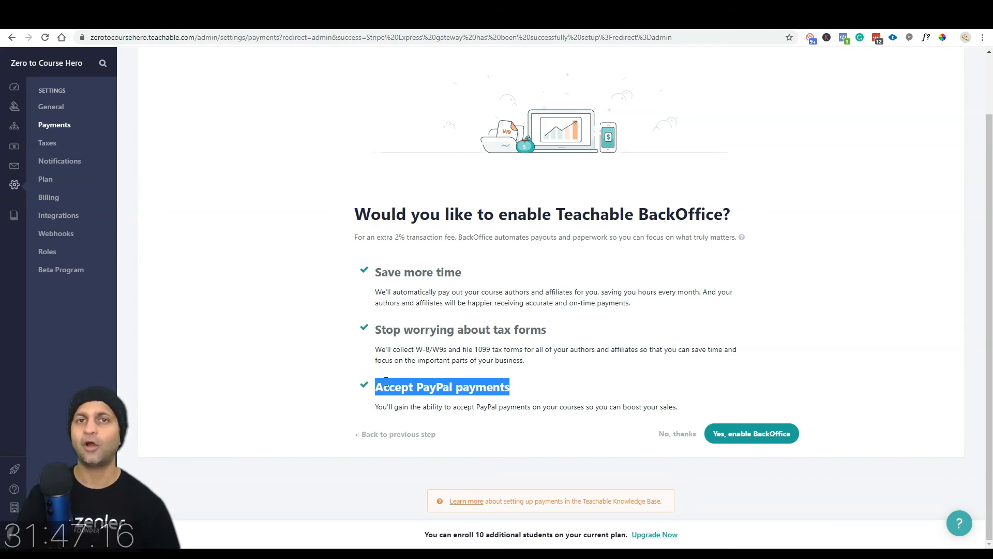
left_click(780, 440)
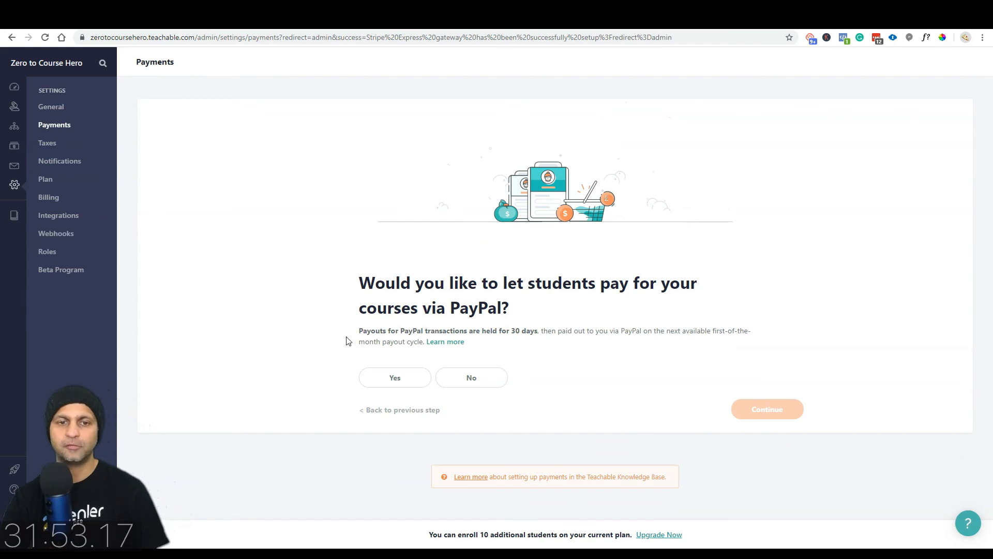
Step: Allow PayPal payments and enter the PayPal account email address
left_click(395, 383)
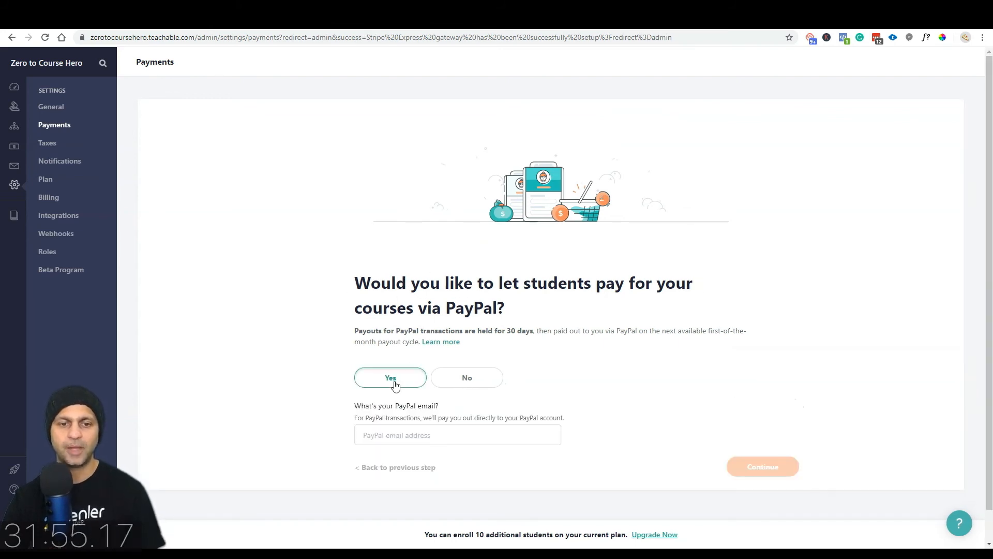
left_click(460, 435)
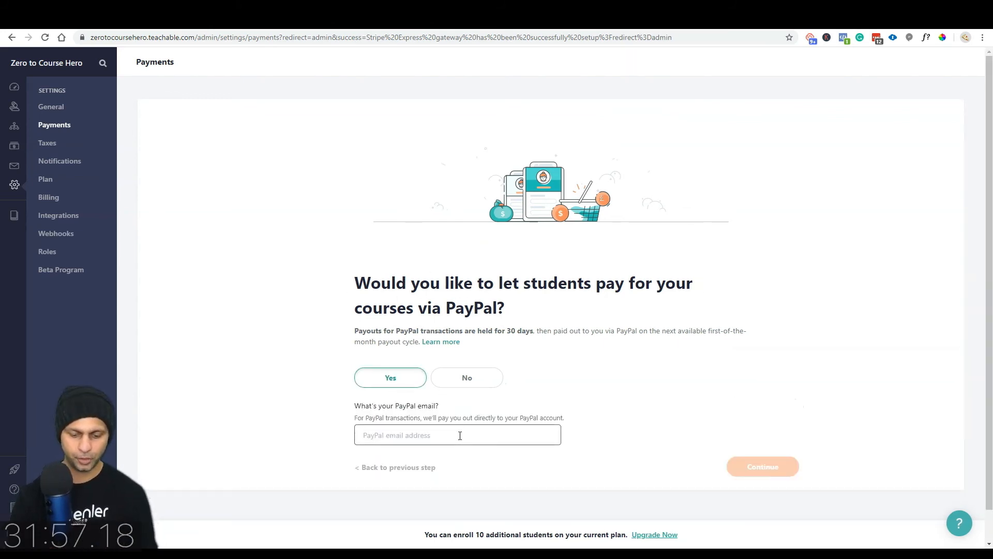
type("[blurred][blurred]")
key("Return")
Step: Set course type to Marketing and Business, average price $20 - $100, and finish setup
left_click(437, 343)
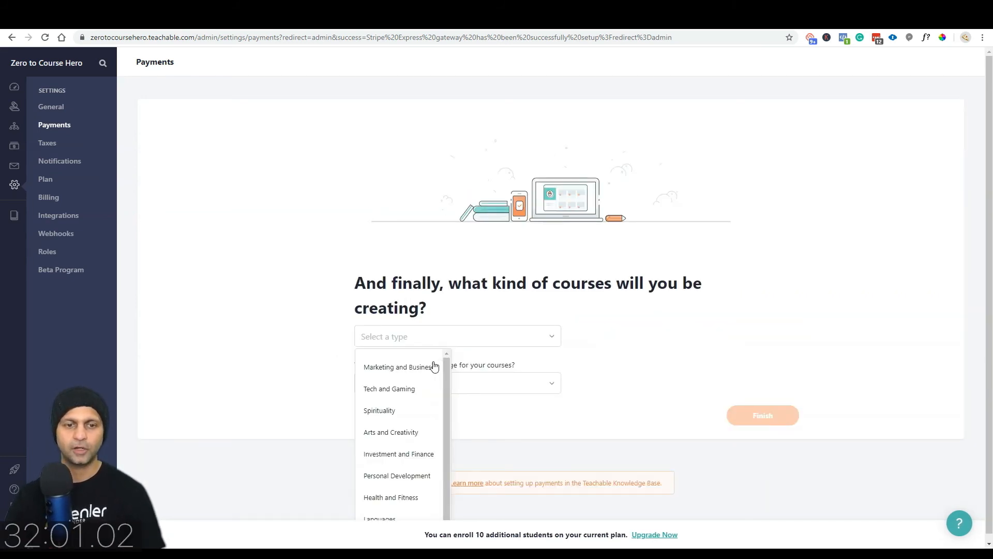
left_click(432, 366)
left_click(434, 387)
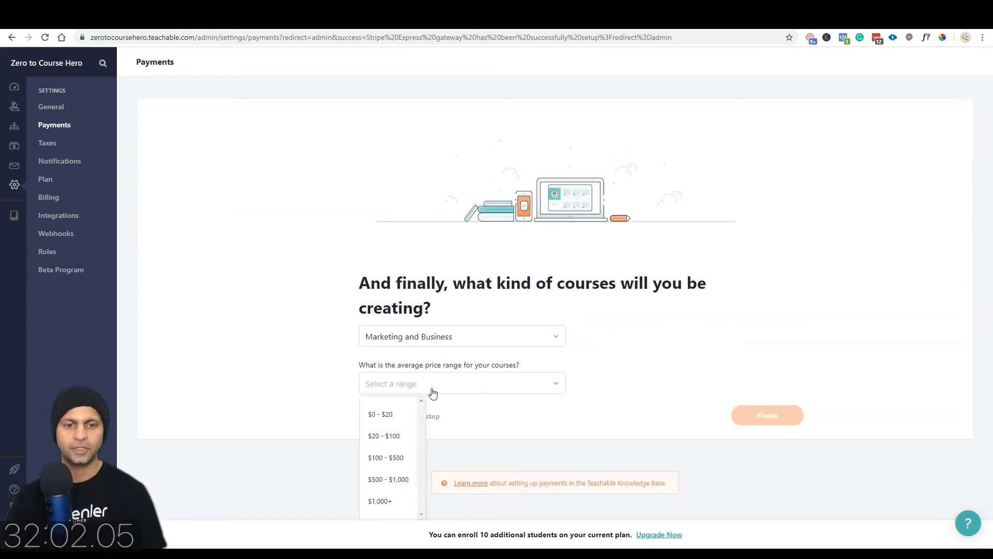
left_click(401, 437)
left_click(774, 419)
scroll(774, 423, "down", 3)
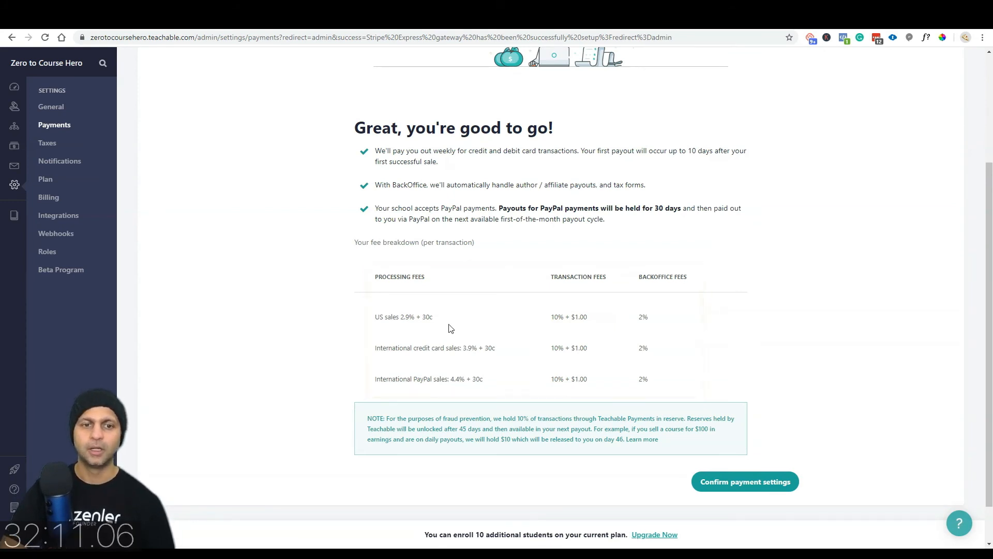
Step: Review US processing, transaction and 2% BackOffice fees, then confirm payment settings
left_click_drag(400, 317, 434, 319)
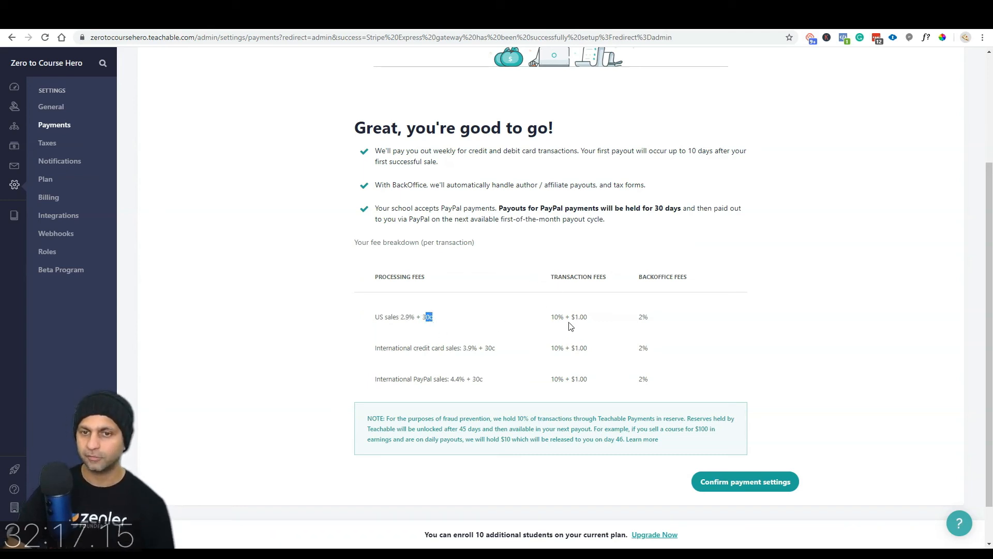
left_click_drag(554, 316, 593, 325)
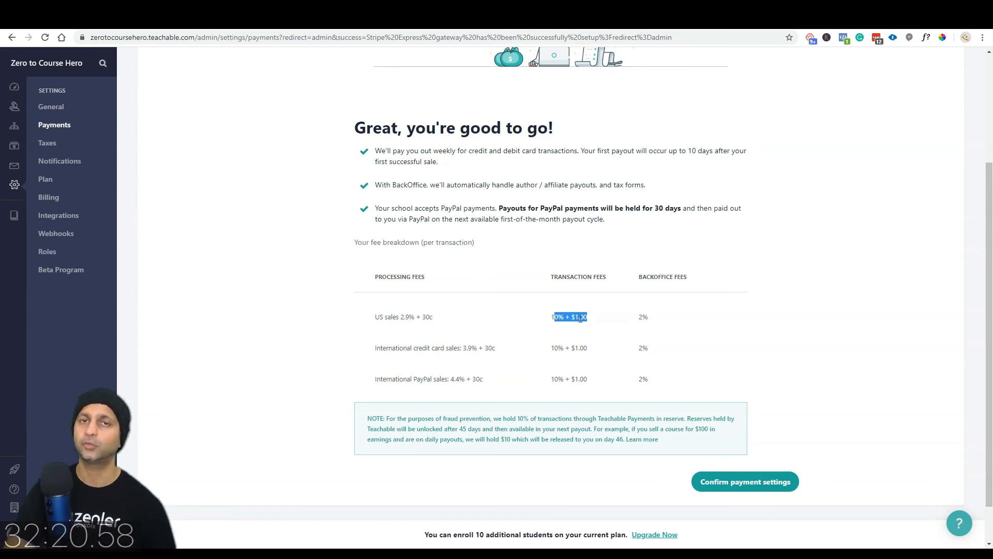
left_click_drag(642, 320, 663, 317)
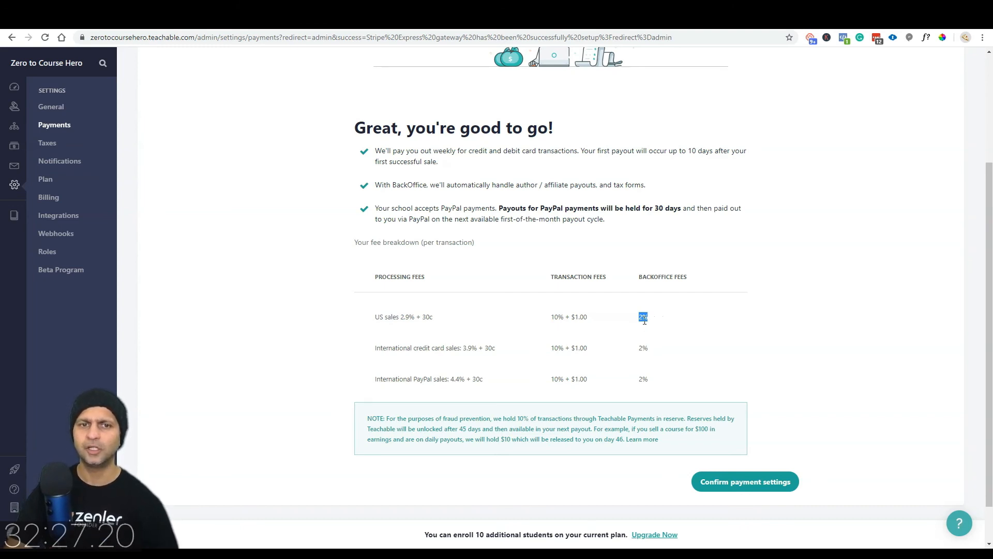
left_click_drag(416, 320, 368, 320)
left_click(595, 300)
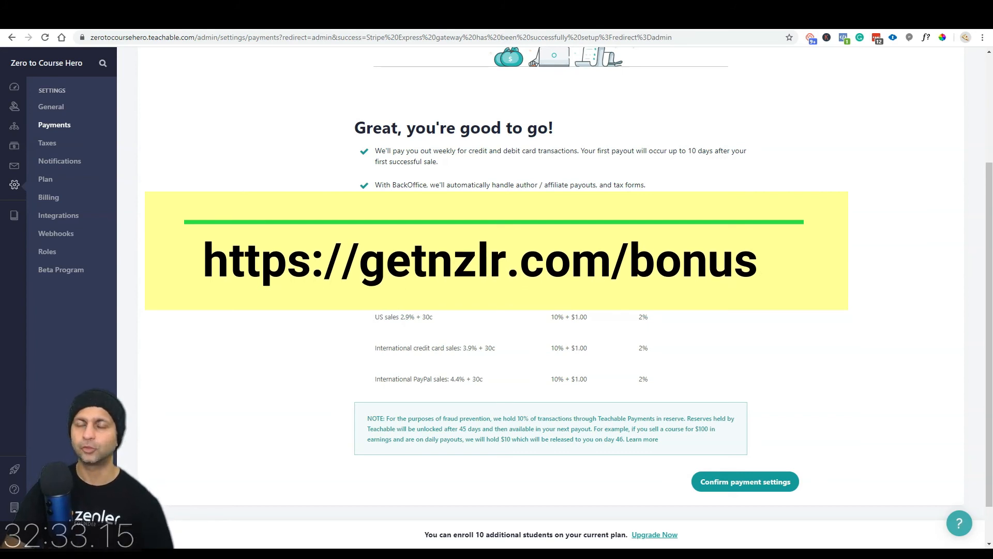
left_click_drag(375, 278, 420, 278)
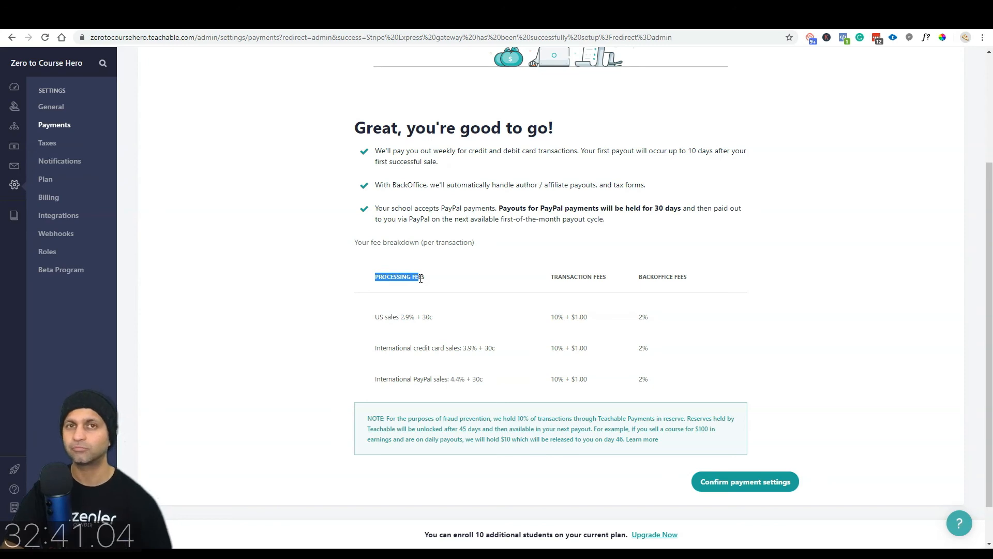
left_click(761, 483)
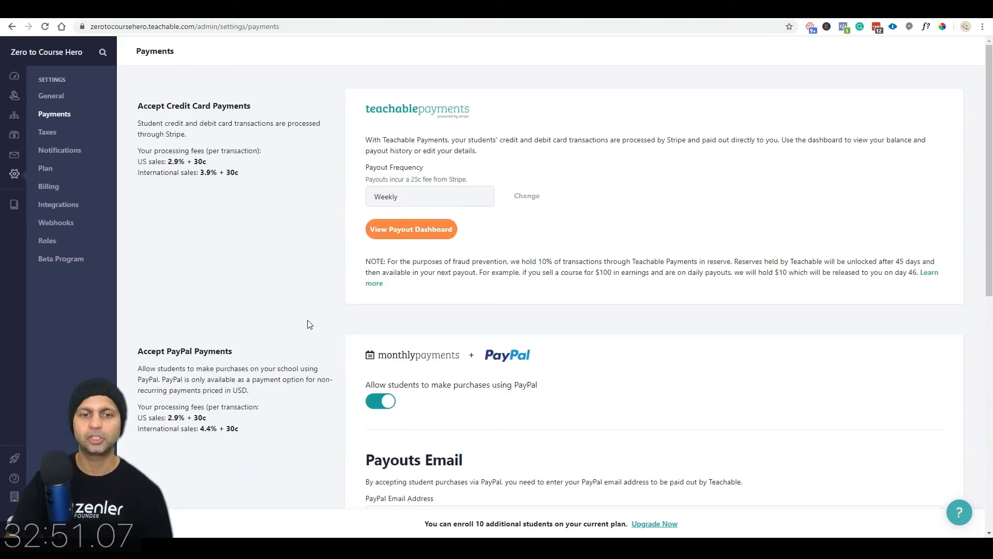
Step: Check the US credit card fee and PayPal options on Payments, then go to Taxes
left_click_drag(141, 161, 219, 168)
left_click(235, 177)
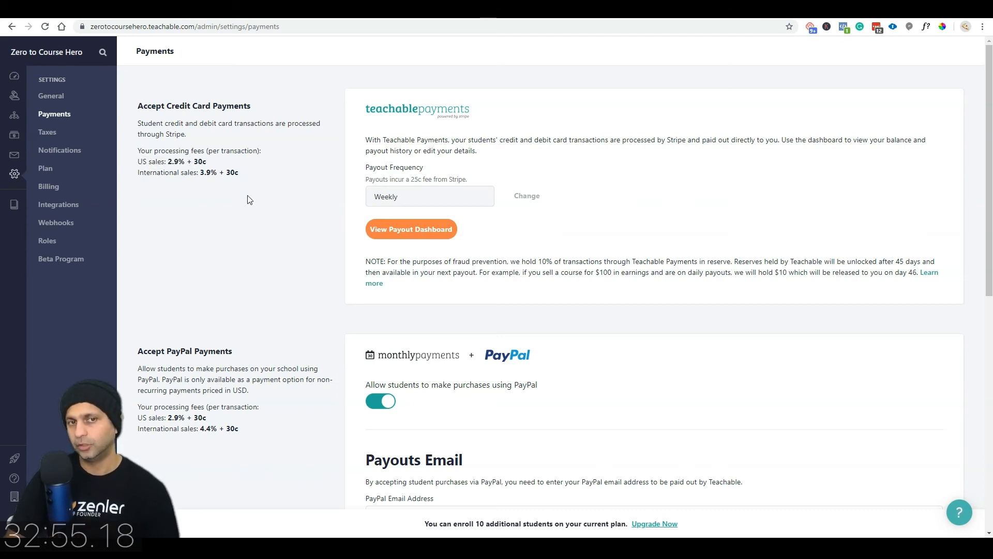
scroll(248, 197, "down", 4)
scroll(249, 197, "down", 4)
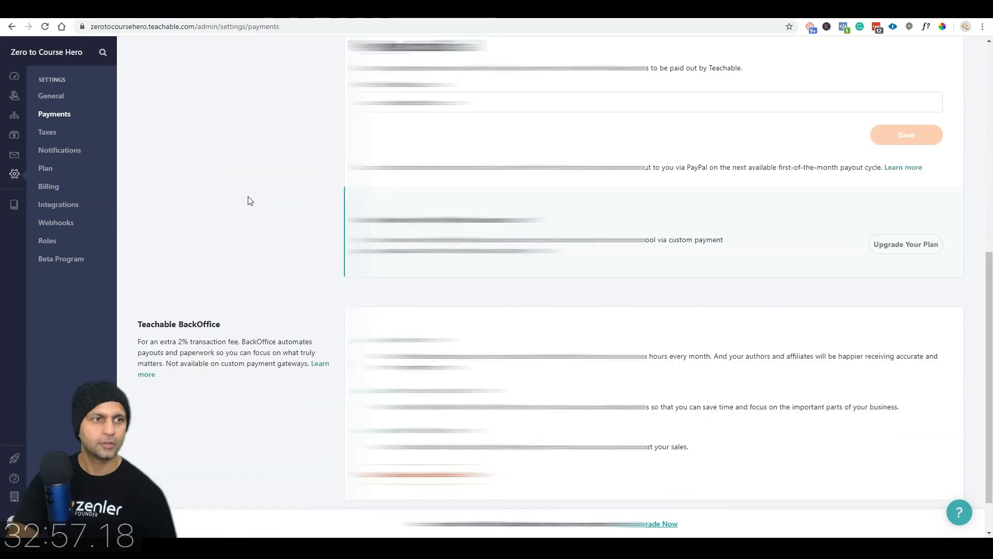
scroll(250, 201, "down", 1)
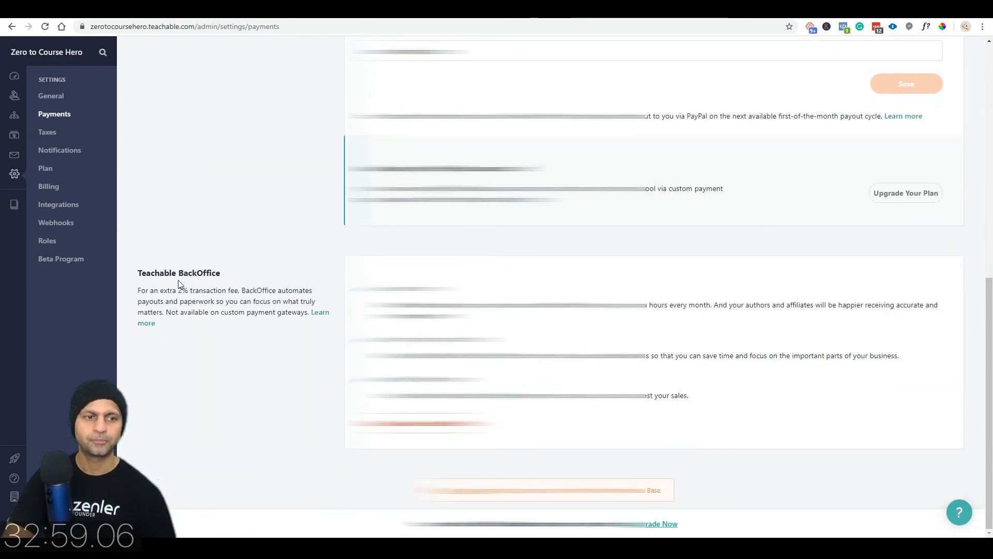
scroll(267, 251, "up", 5)
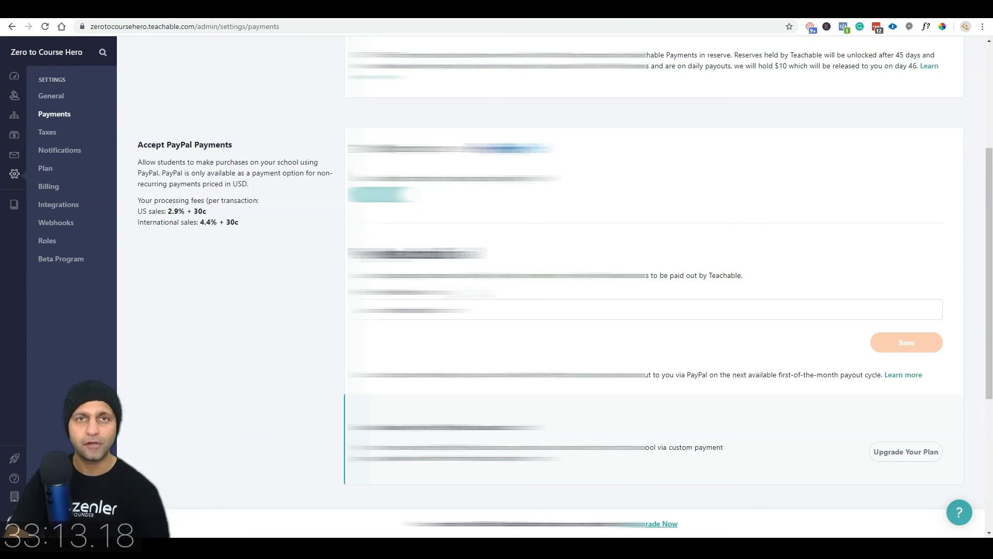
scroll(517, 284, "up", 5)
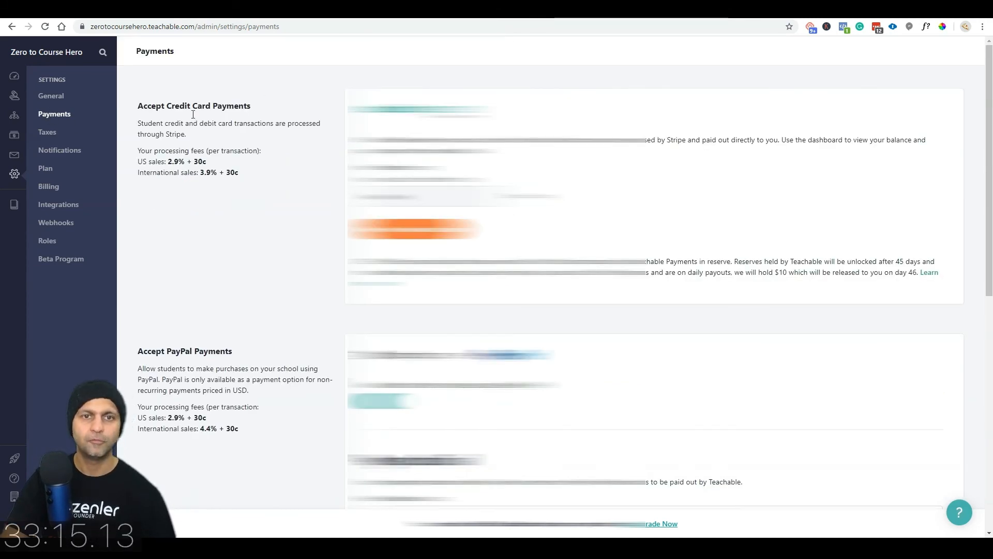
left_click(69, 129)
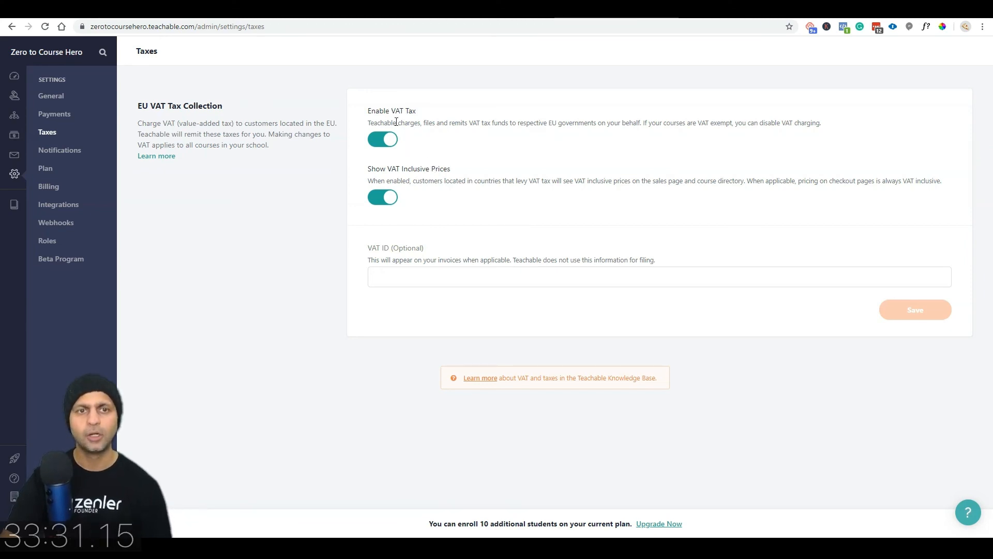
Step: Turn off VAT-inclusive prices and new-student email notifications, then view Plan pricing
left_click(383, 197)
left_click(70, 152)
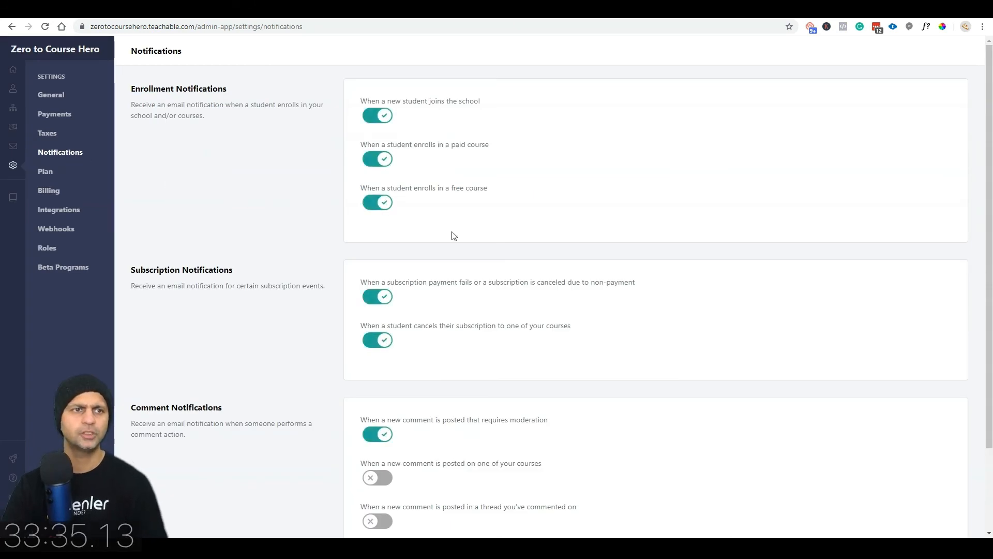
scroll(427, 229, "down", 2)
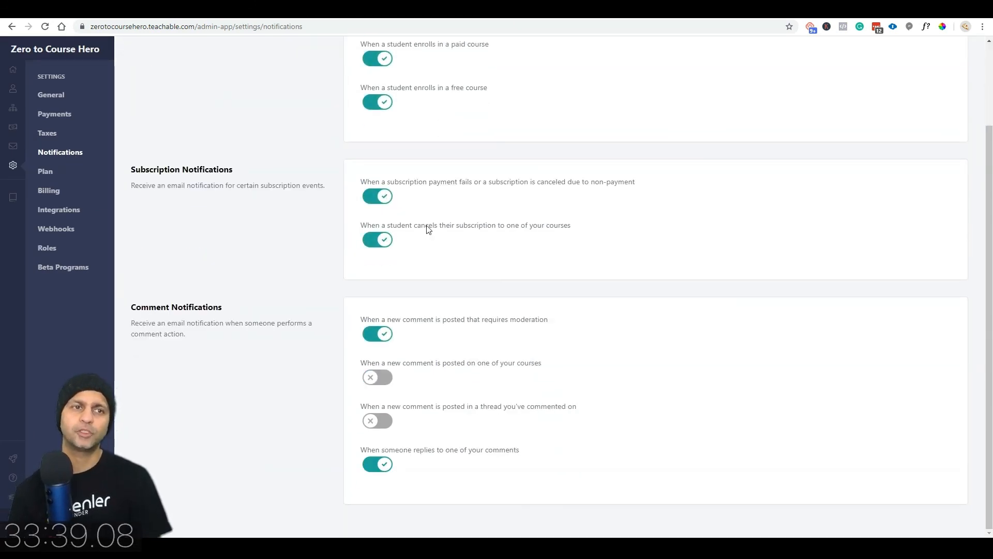
scroll(427, 229, "up", 2)
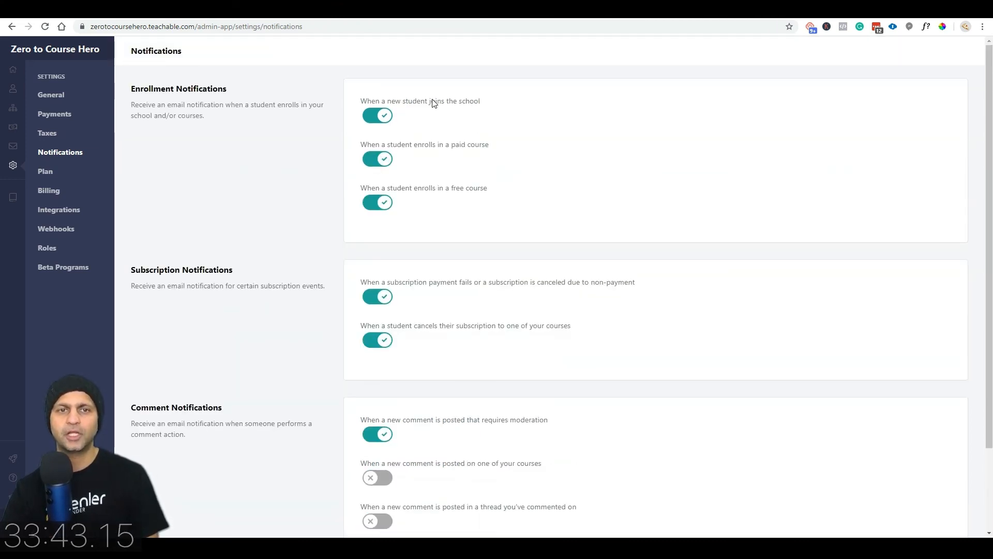
left_click_drag(425, 102, 488, 111)
left_click(375, 121)
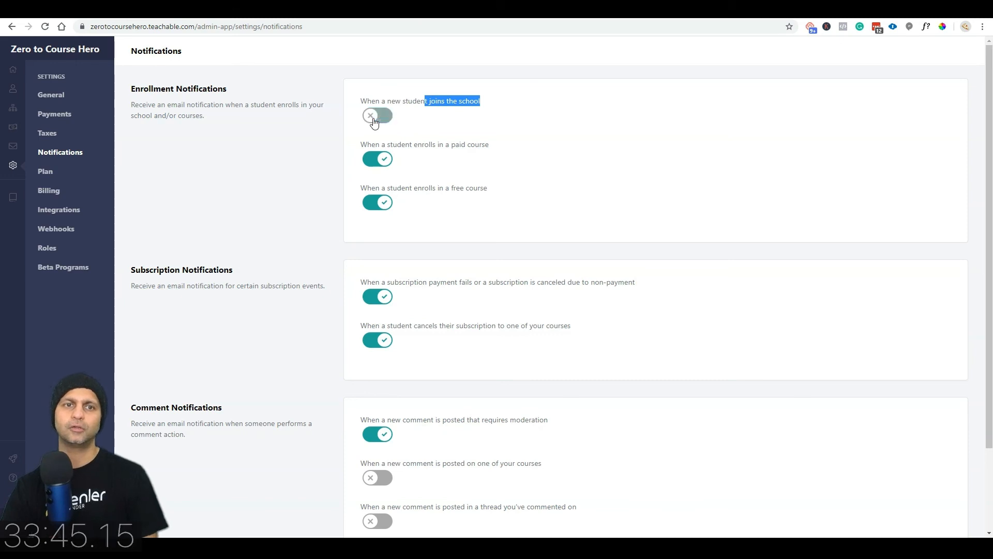
scroll(382, 248, "down", 2)
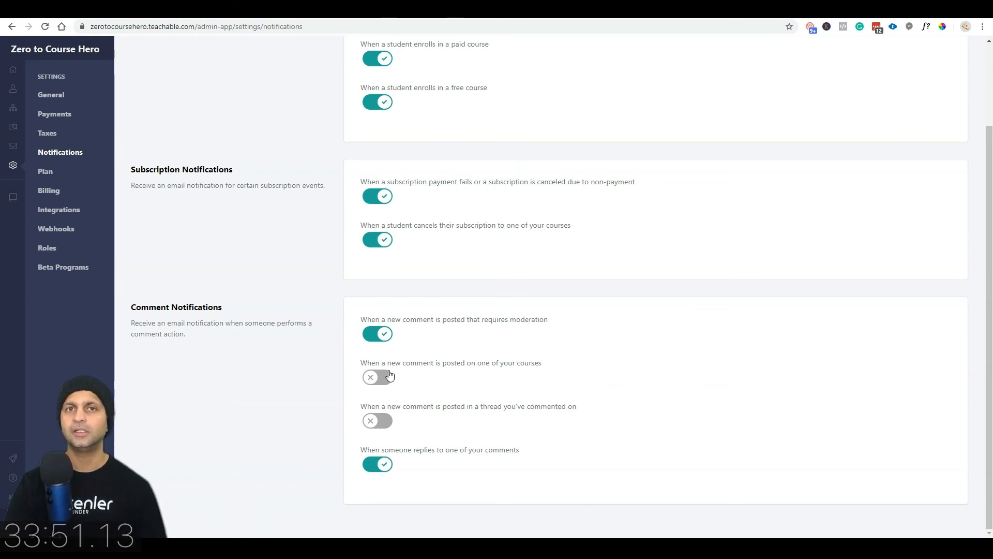
left_click(37, 173)
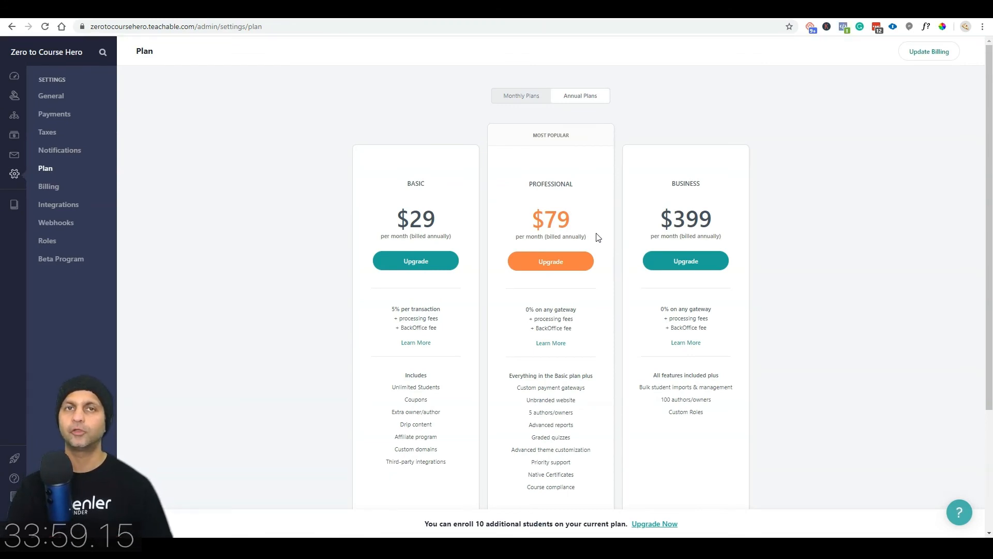
Step: Switch plan prices to monthly and look over the Billing settings
left_click(532, 96)
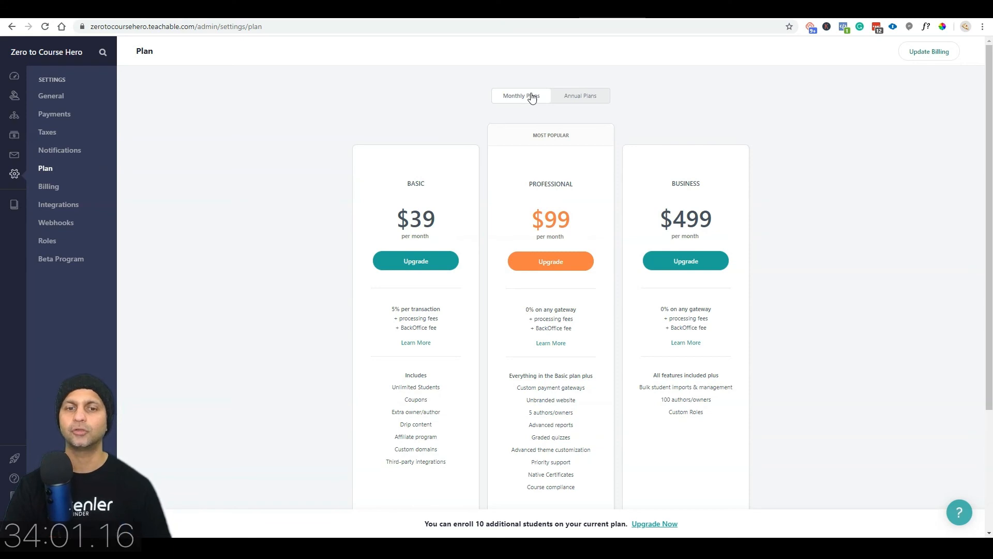
left_click(67, 188)
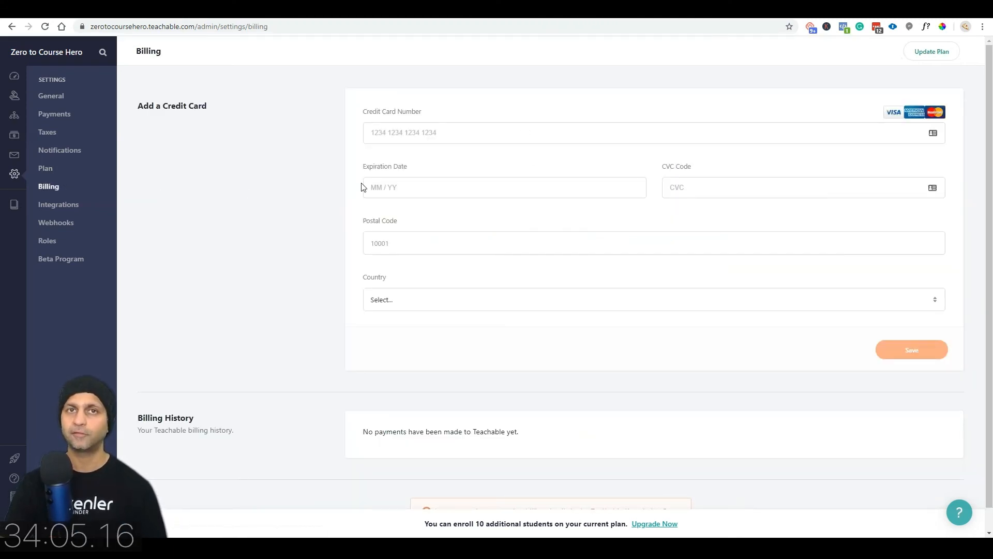
scroll(365, 188, "down", 1)
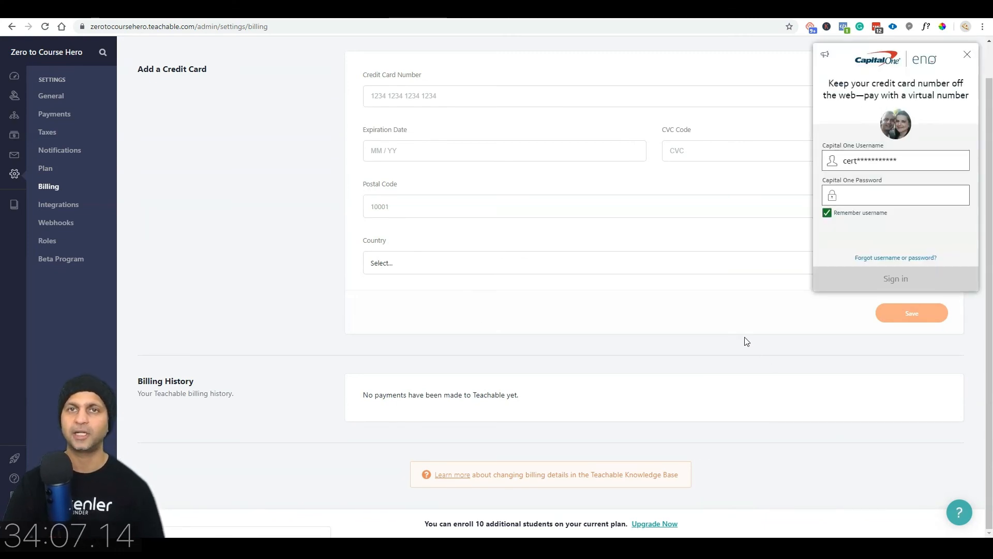
left_click(967, 54)
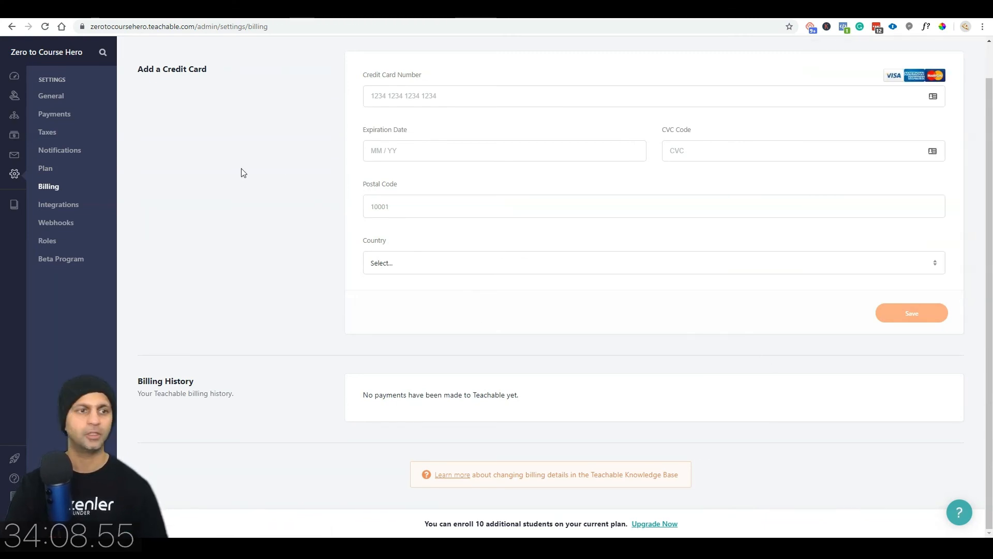
Step: Browse through the Integrations settings
left_click(78, 209)
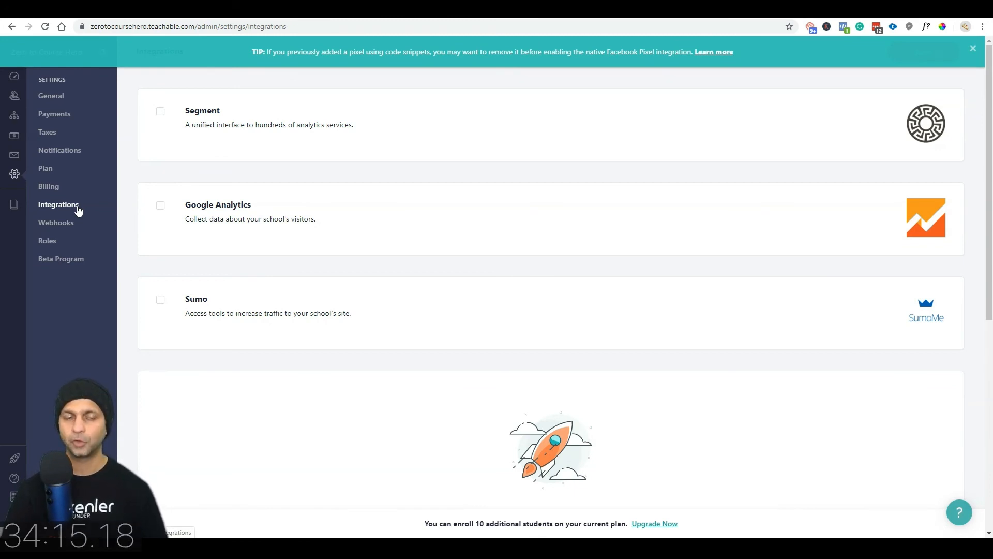
scroll(612, 269, "down", 7)
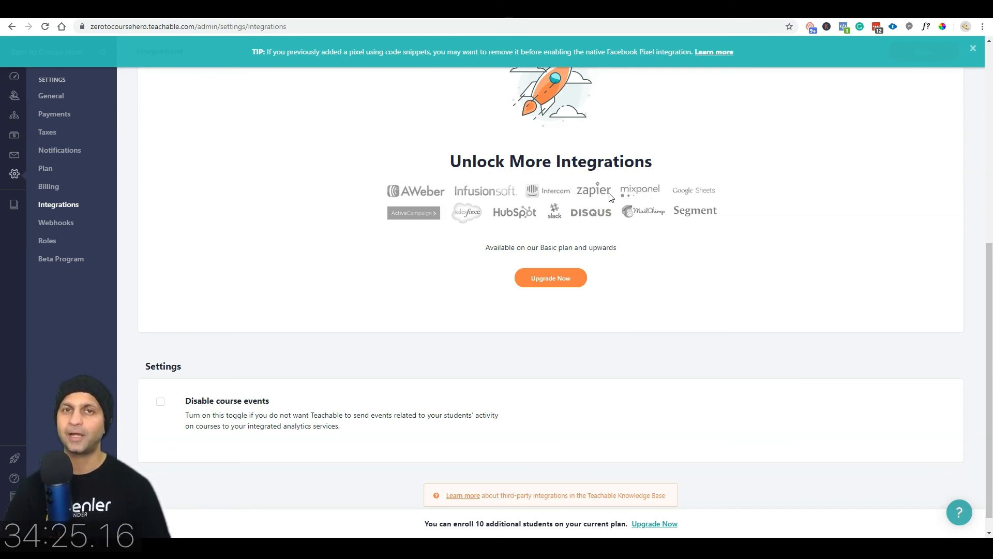
scroll(609, 196, "down", 1)
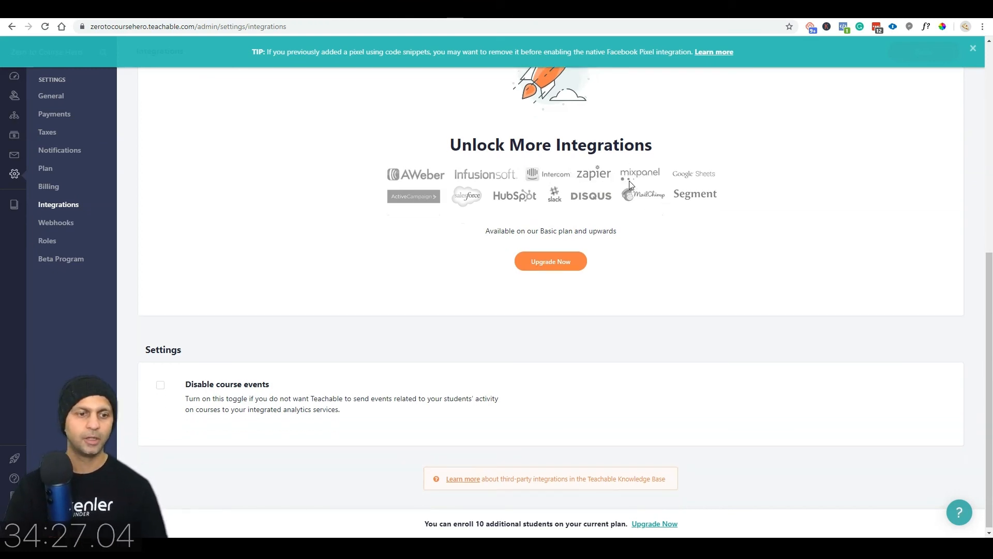
scroll(630, 184, "up", 1)
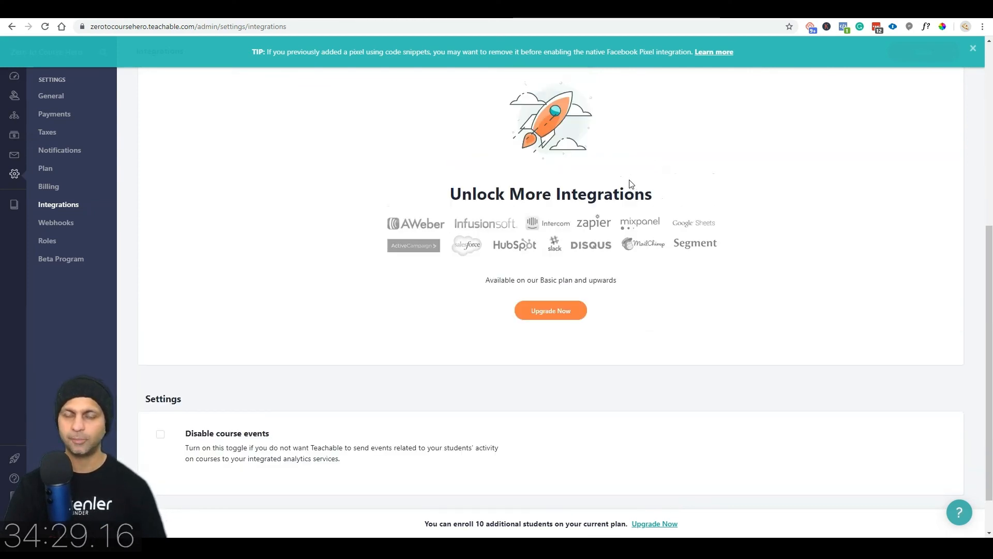
Step: Check Roles' Business-plan requirement, view upgrade plans, then go to Beta Program
left_click(56, 222)
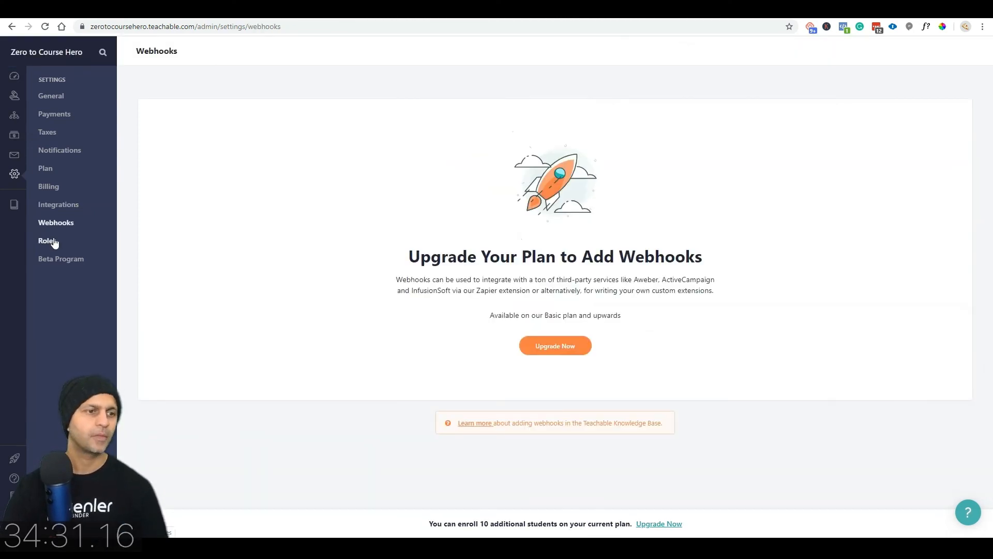
left_click(52, 241)
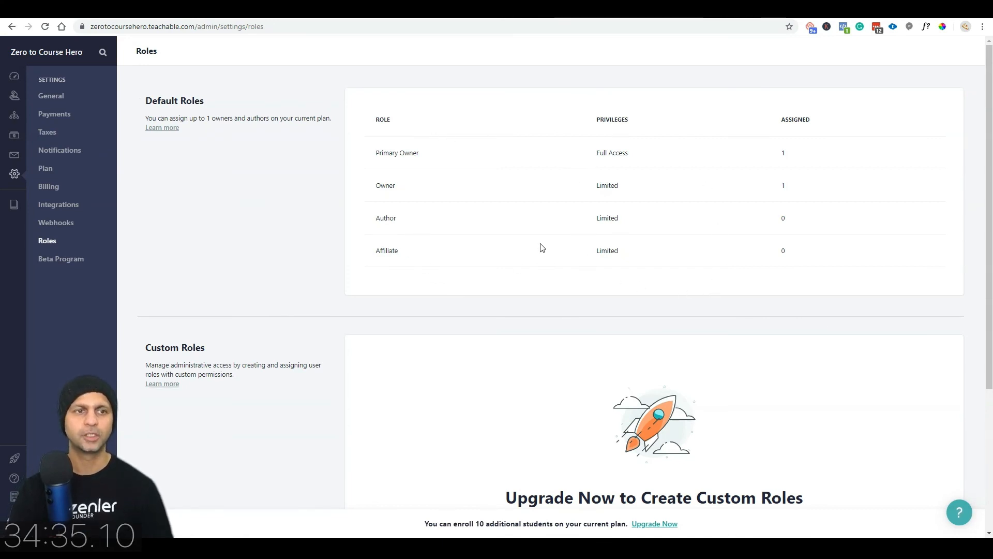
scroll(541, 247, "down", 4)
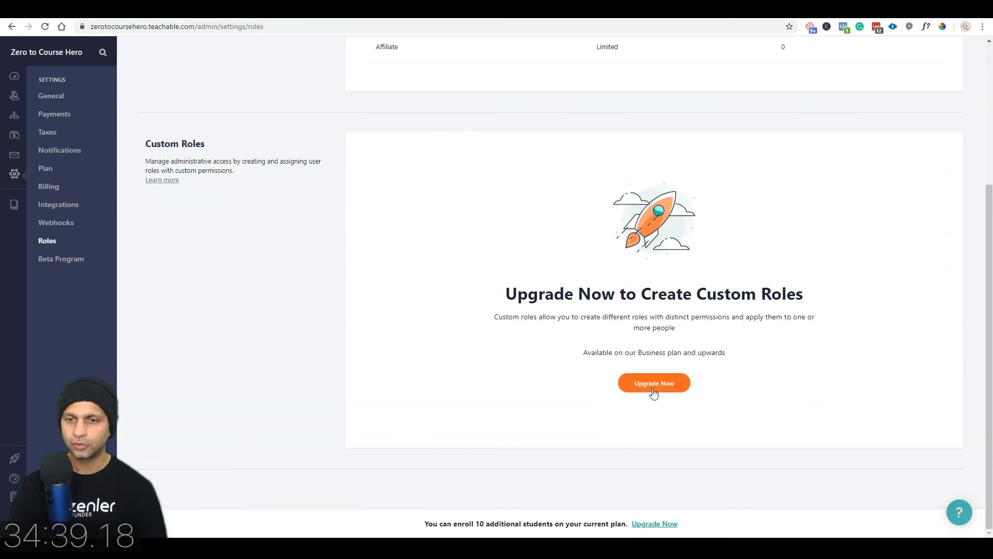
left_click_drag(586, 354, 660, 353)
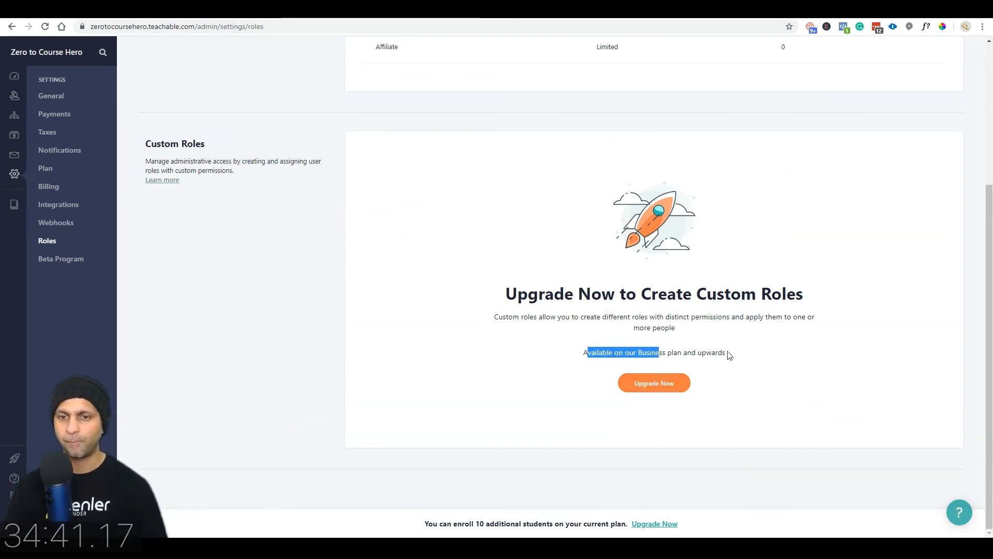
left_click(654, 385)
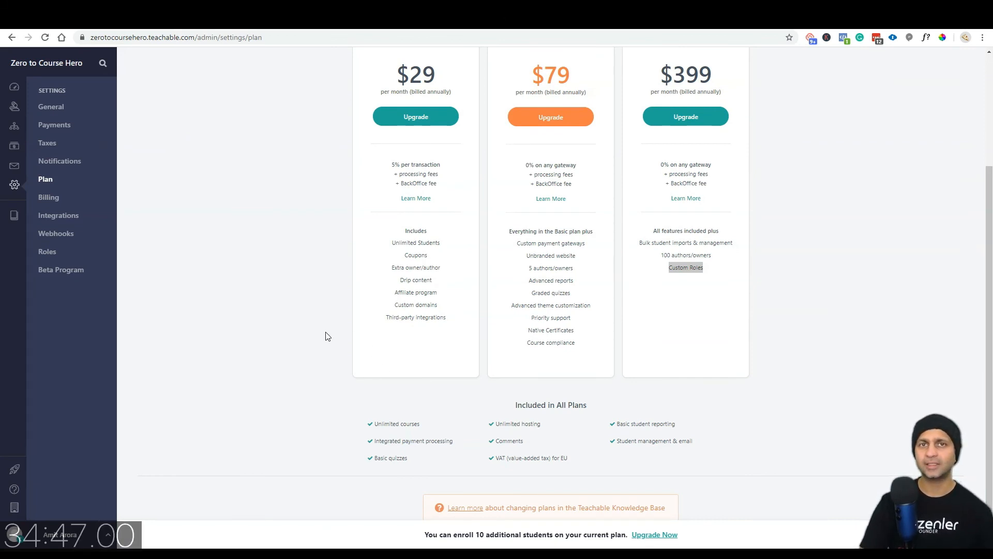
scroll(353, 326, "up", 3)
left_click(12, 129)
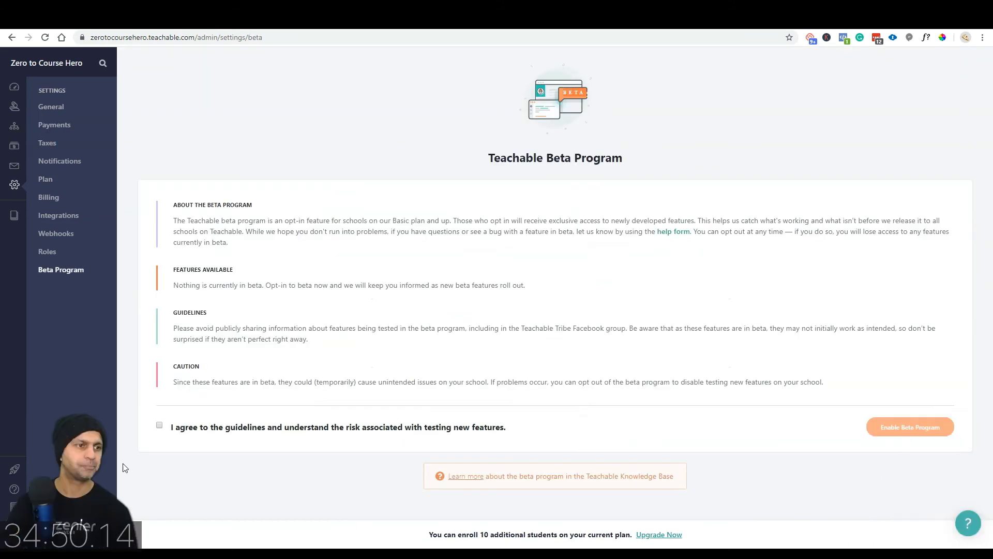
left_click(13, 166)
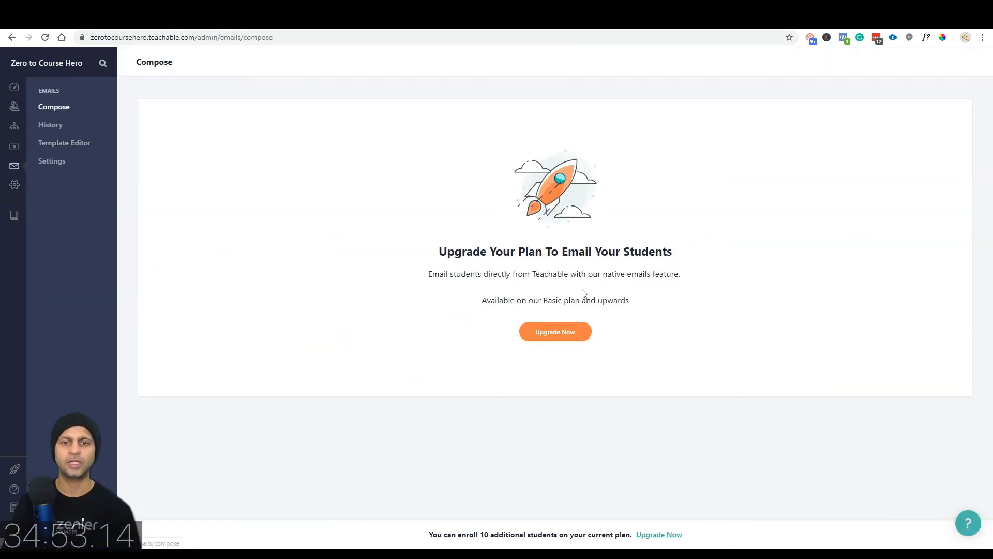
Step: Look through Sales, Users and Dashboard, then start a new course from Courses' + button
left_click(14, 146)
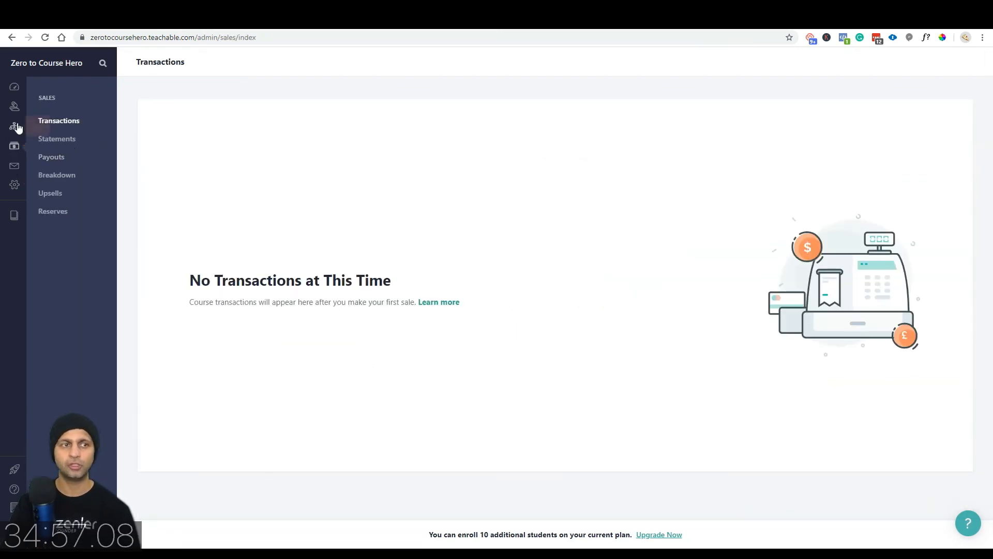
left_click(14, 113)
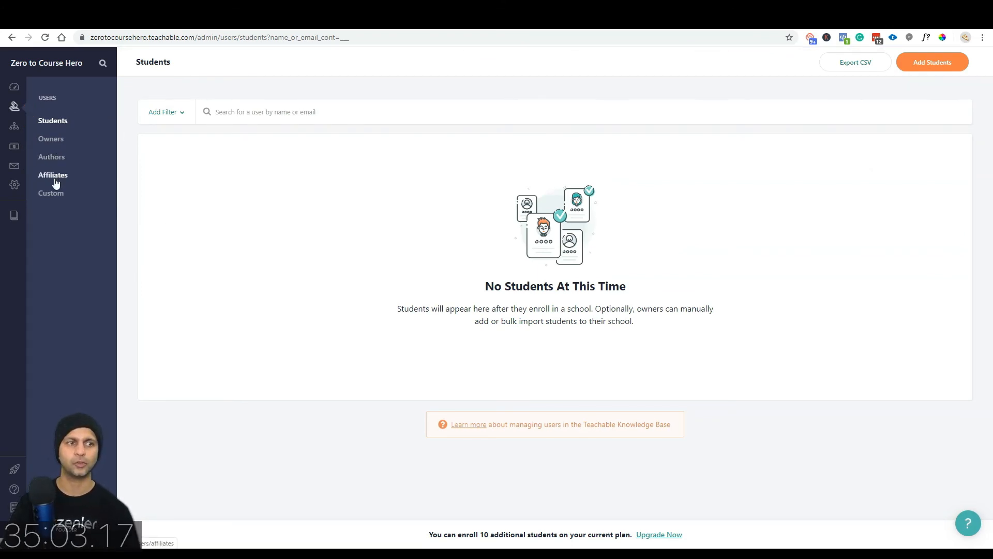
left_click(14, 87)
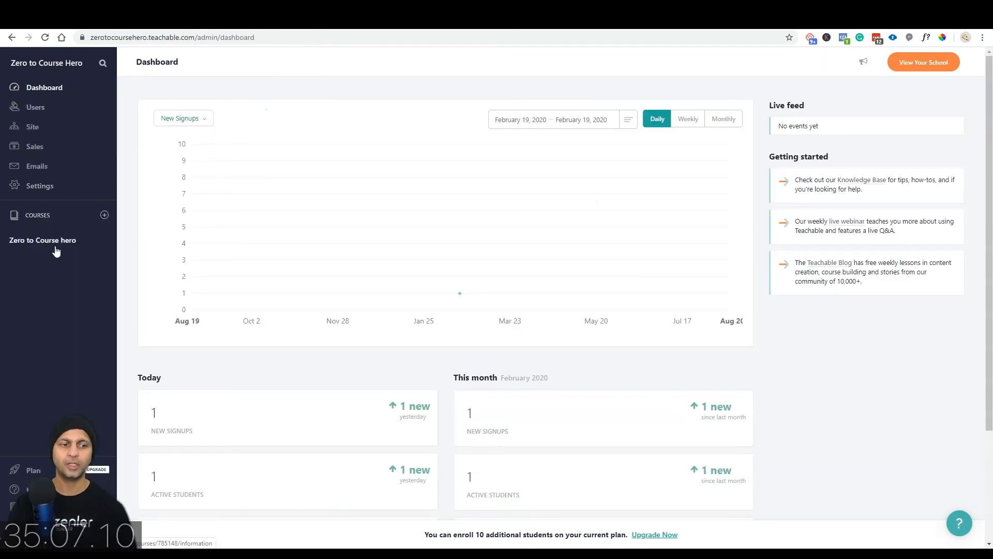
left_click(105, 215)
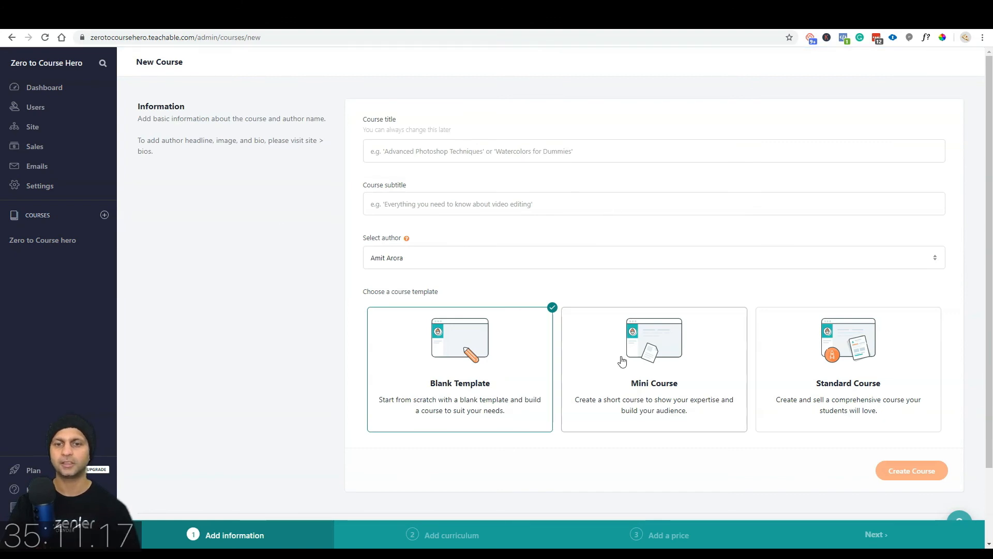
Step: Set the course subtitle to "Launch your online course like a superhero!" and save the details
left_click(49, 242)
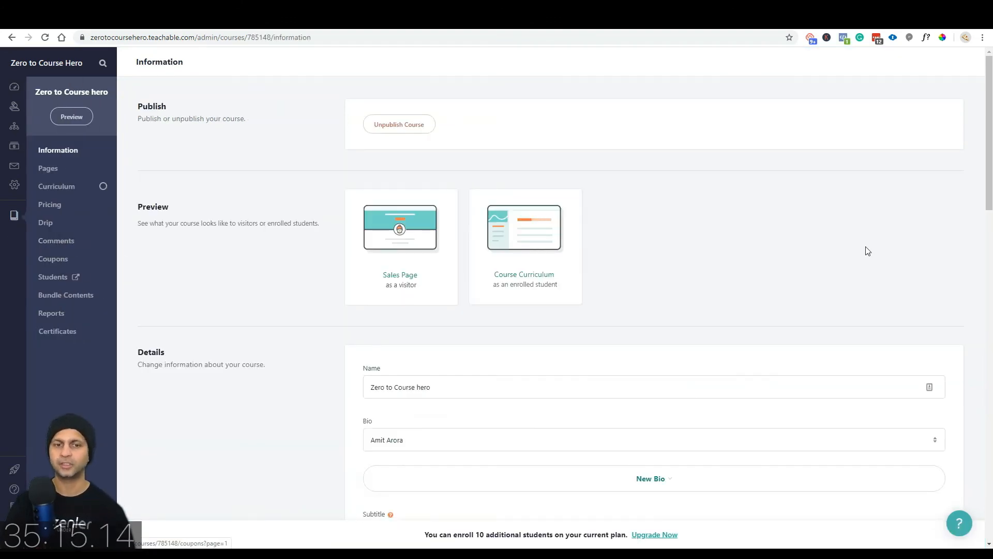
scroll(885, 239, "down", 1)
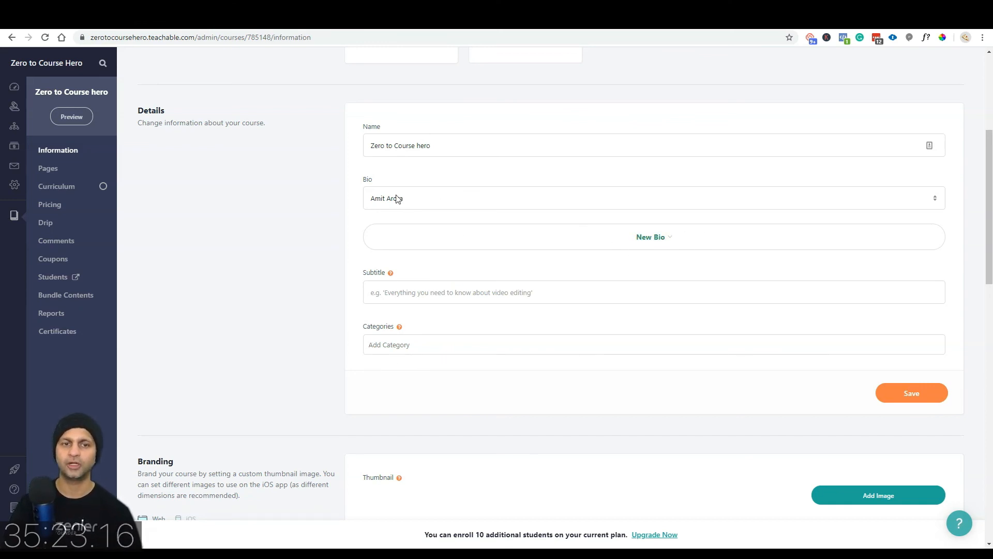
left_click(436, 290)
type("Launch your online course like a superhero!")
left_click(456, 341)
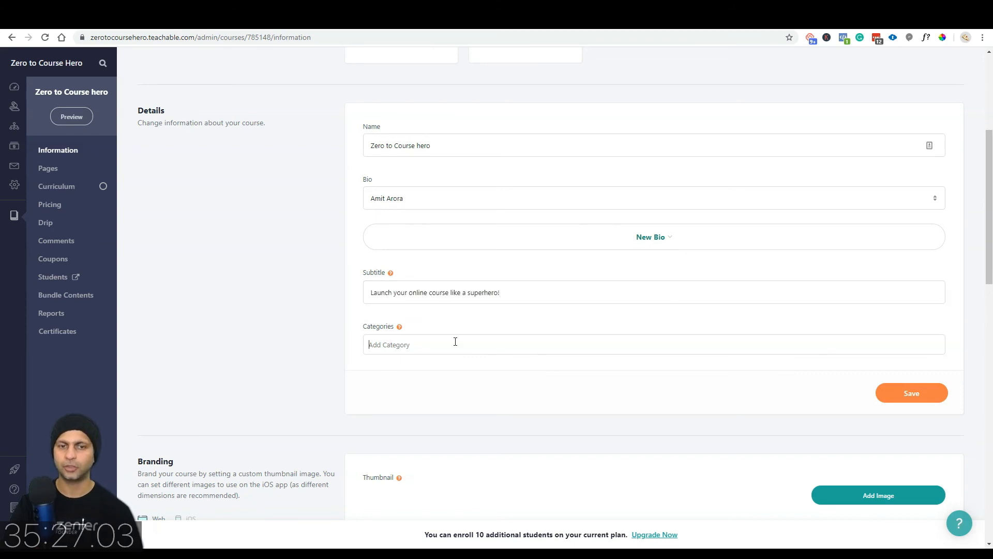
left_click(919, 401)
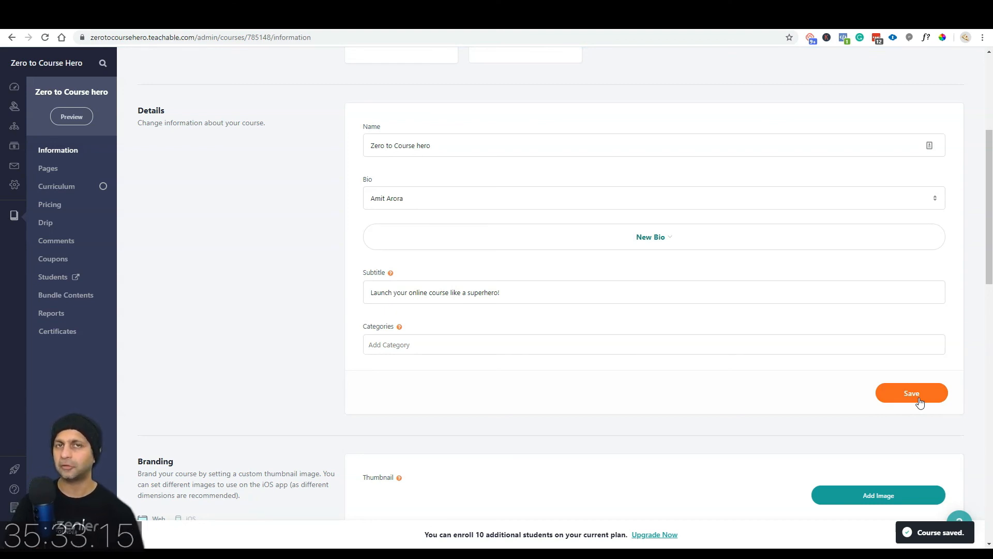
Step: Upload a course thumbnail at the recommended 960x540px size, then bring up the course's Pages list
scroll(628, 437, "down", 4)
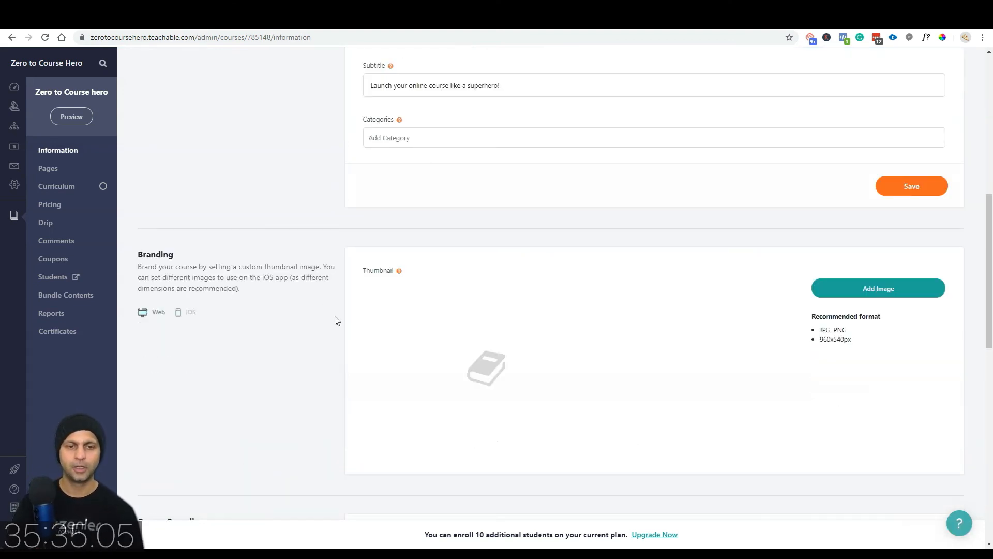
left_click_drag(818, 343, 863, 343)
left_click(872, 286)
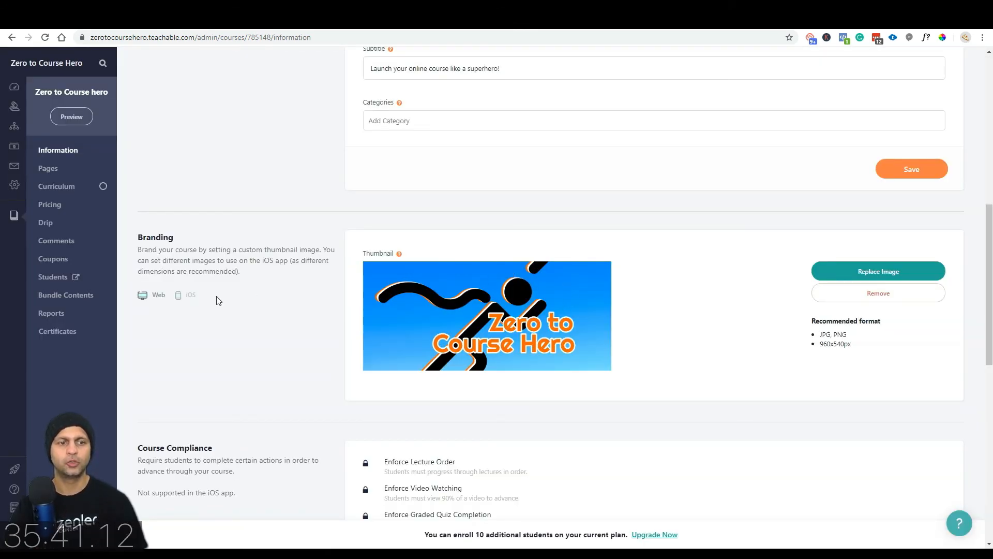
scroll(162, 165, "down", 5)
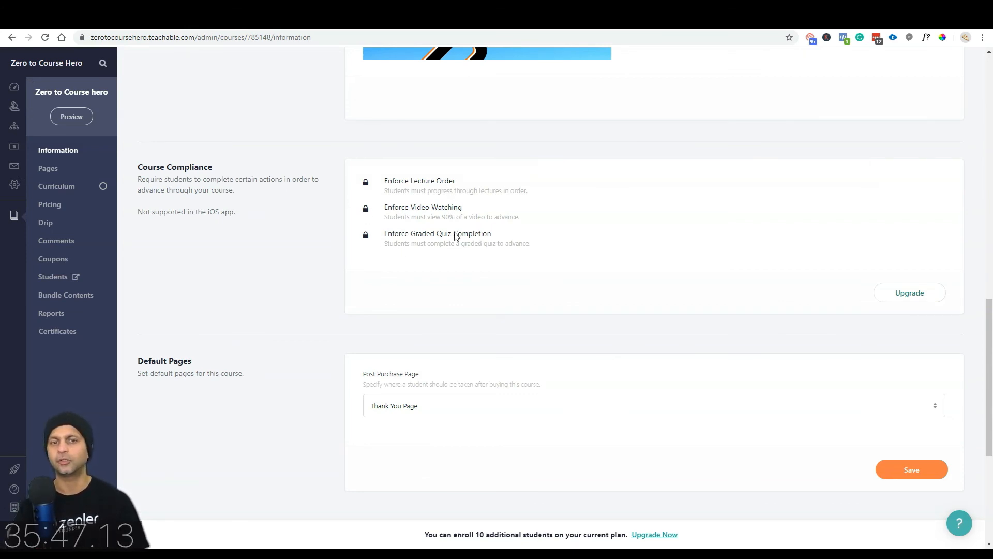
scroll(437, 262, "down", 3)
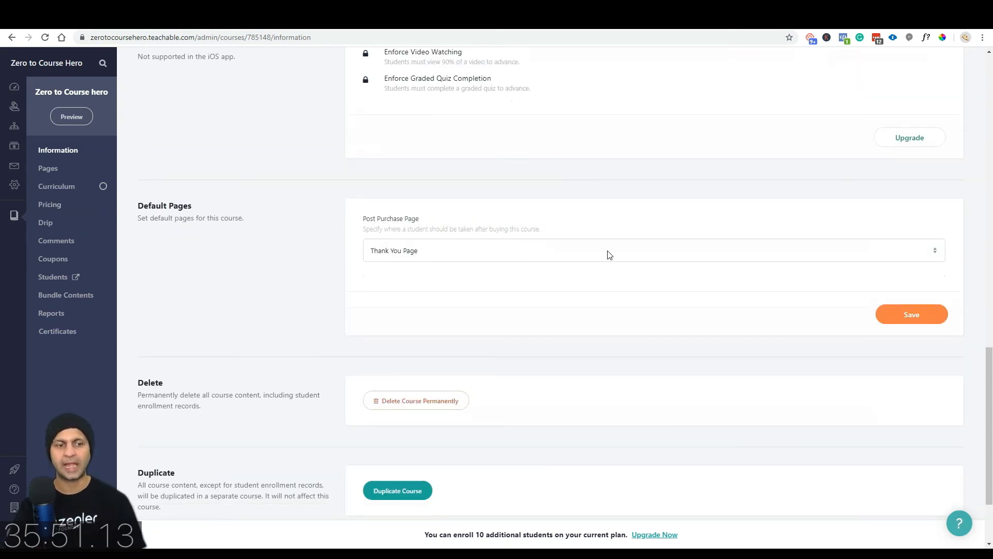
scroll(609, 254, "down", 2)
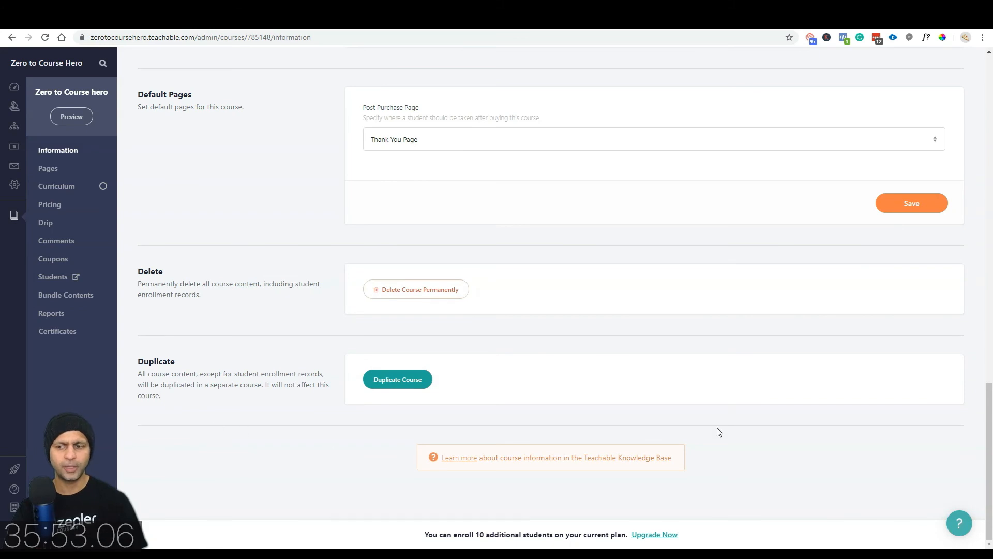
scroll(718, 427, "up", 13)
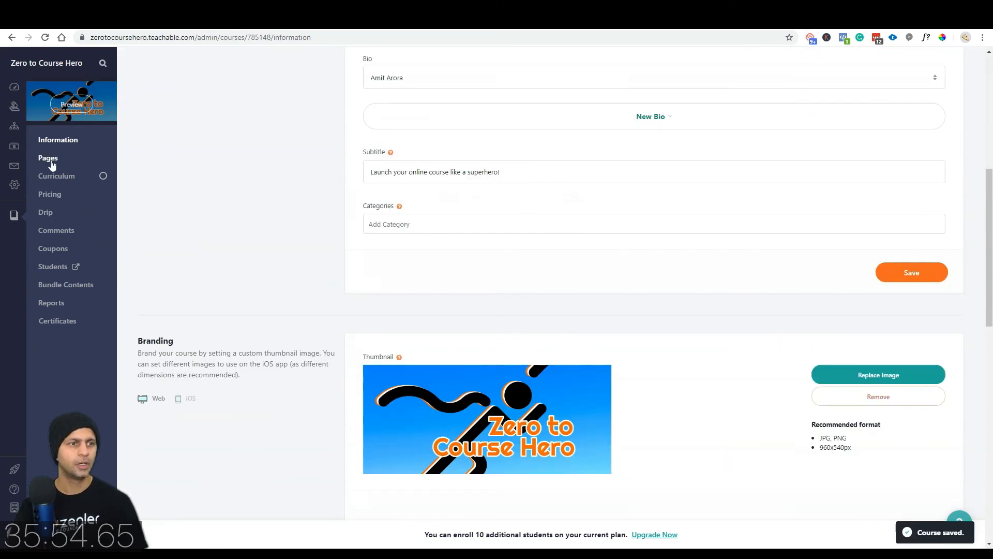
left_click(47, 164)
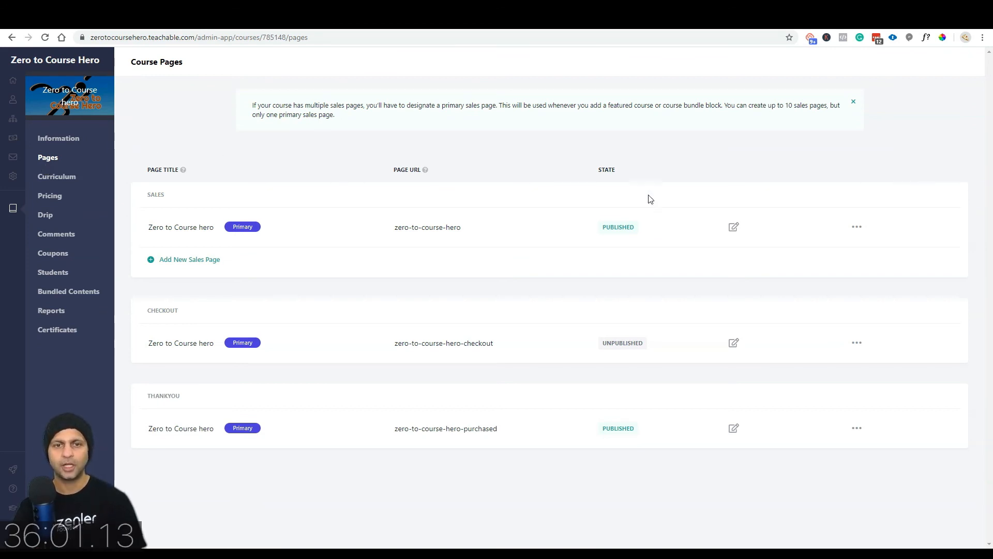
Step: Publish the Checkout page so the sales, checkout and thank-you pages all show Published
left_click(733, 227)
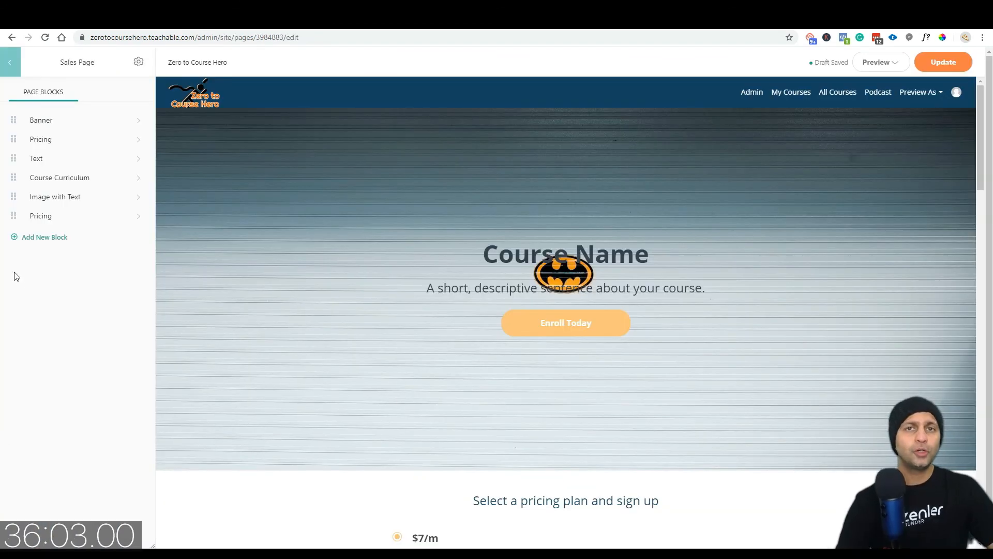
left_click(8, 65)
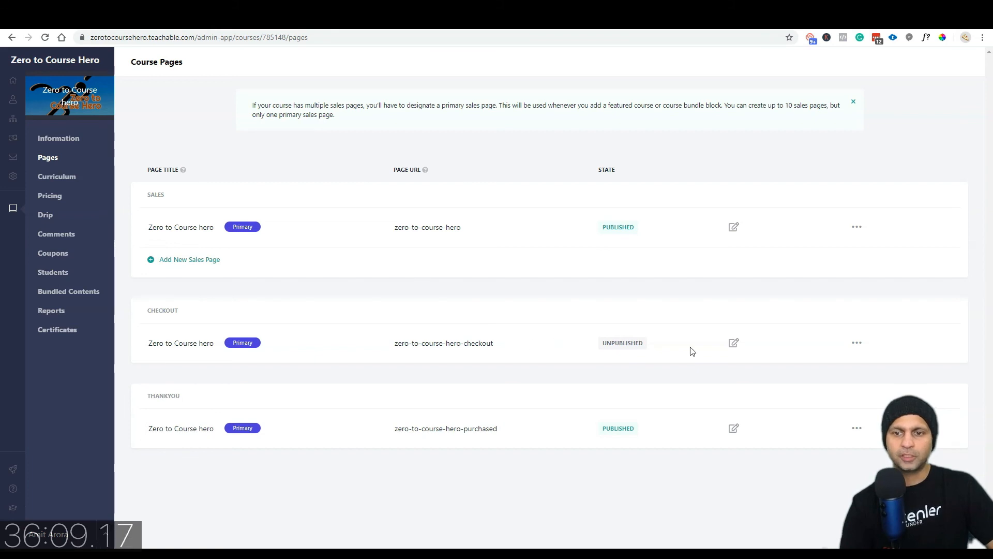
left_click(733, 343)
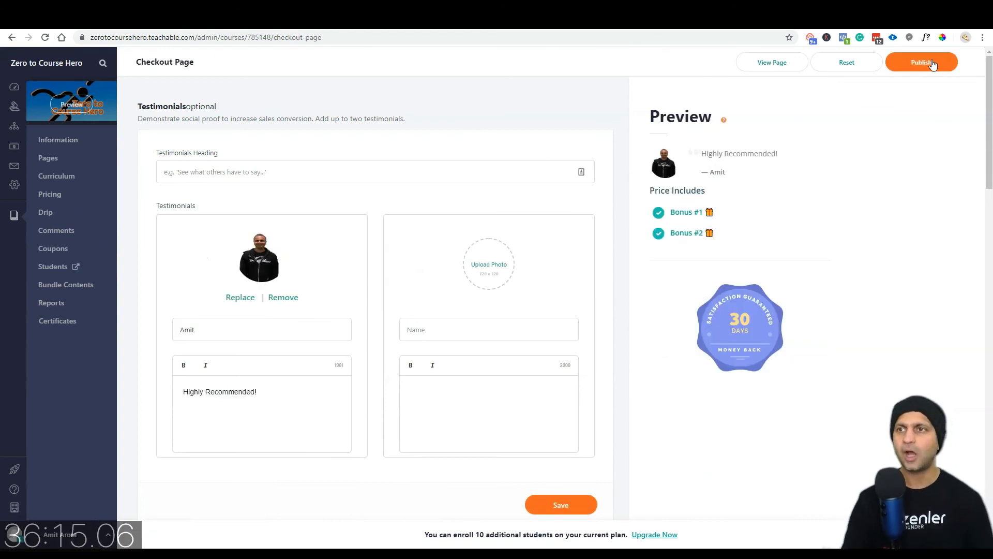
left_click(943, 64)
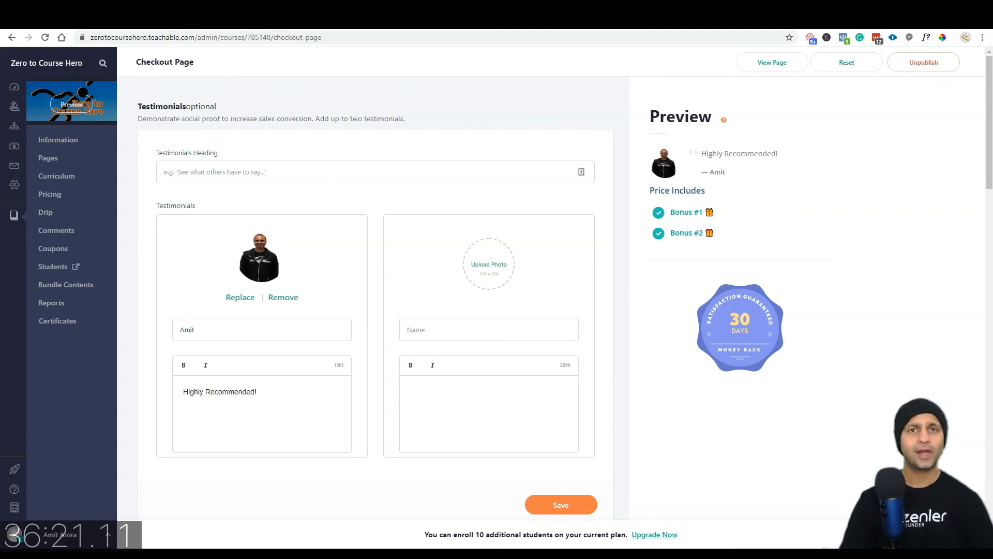
left_click(47, 158)
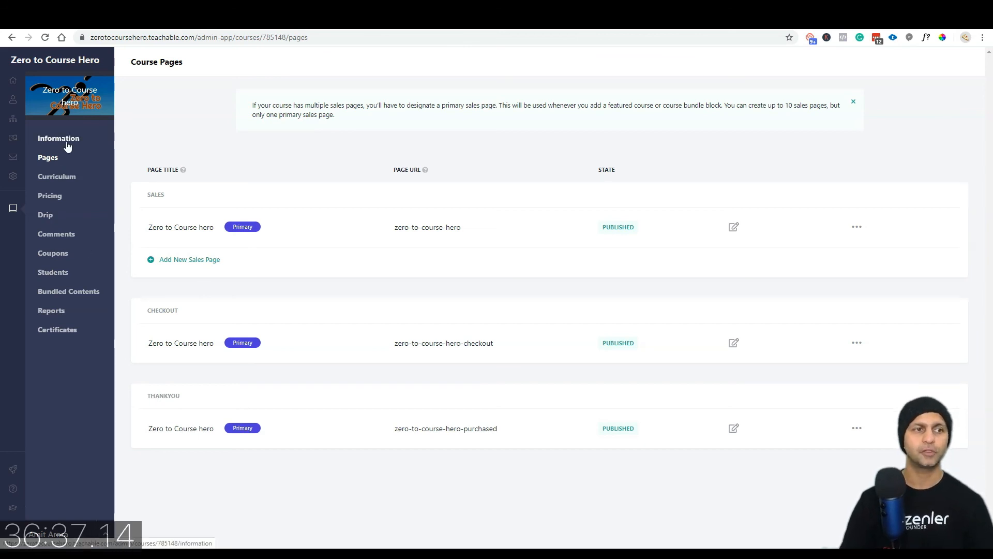
Step: Browse the Drip, Comments, Bundle Contents and Reports sections, ending on the Professional-only Certificates page
left_click(55, 215)
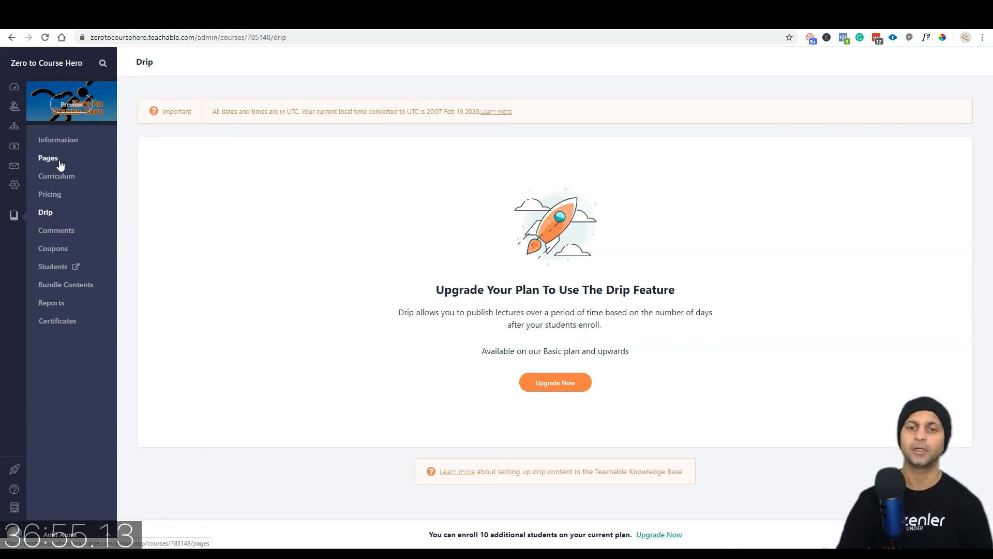
left_click(64, 231)
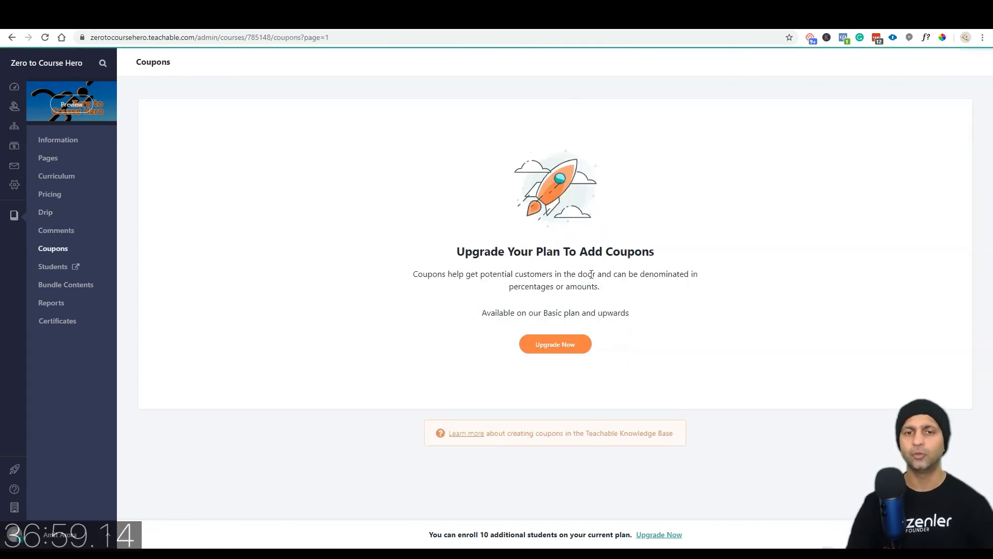
left_click(58, 292)
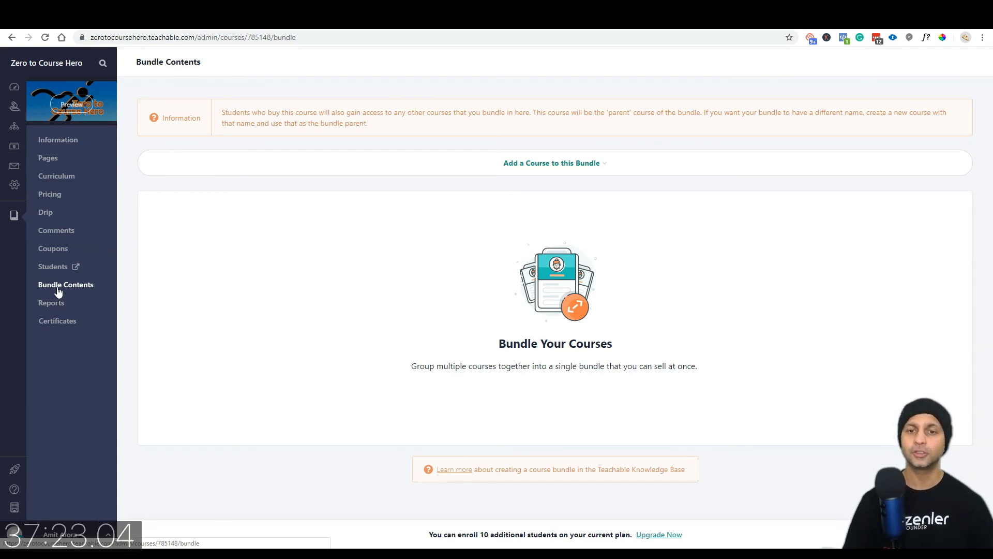
left_click(58, 303)
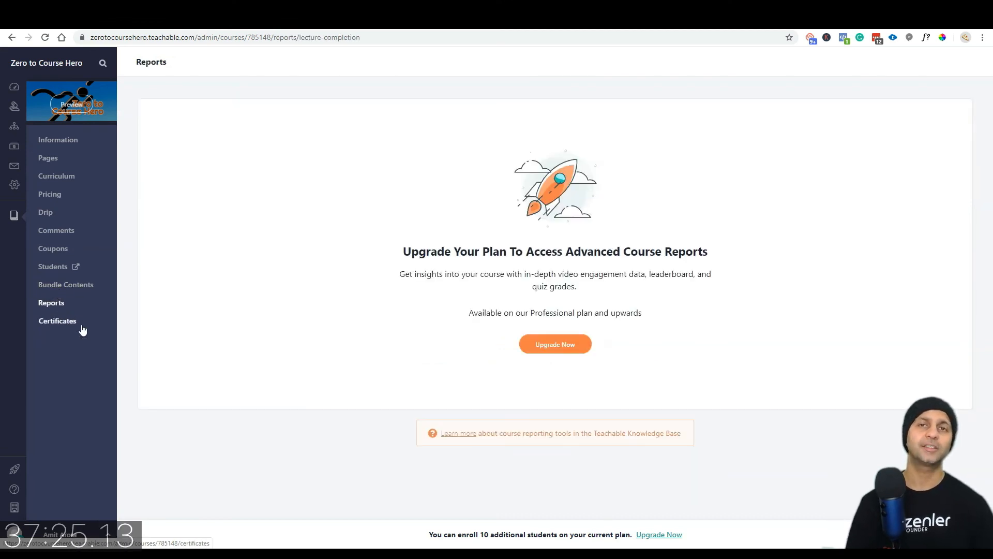
left_click(88, 322)
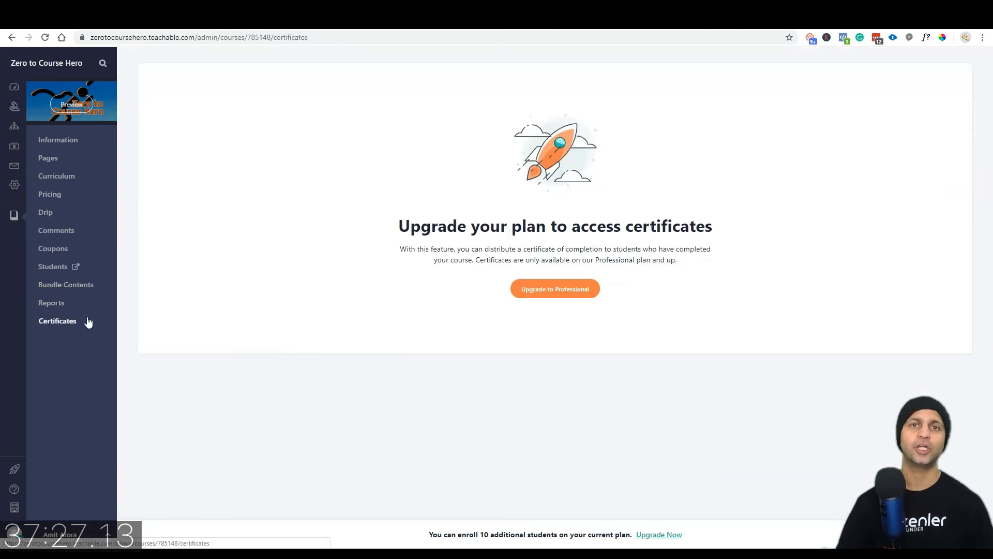